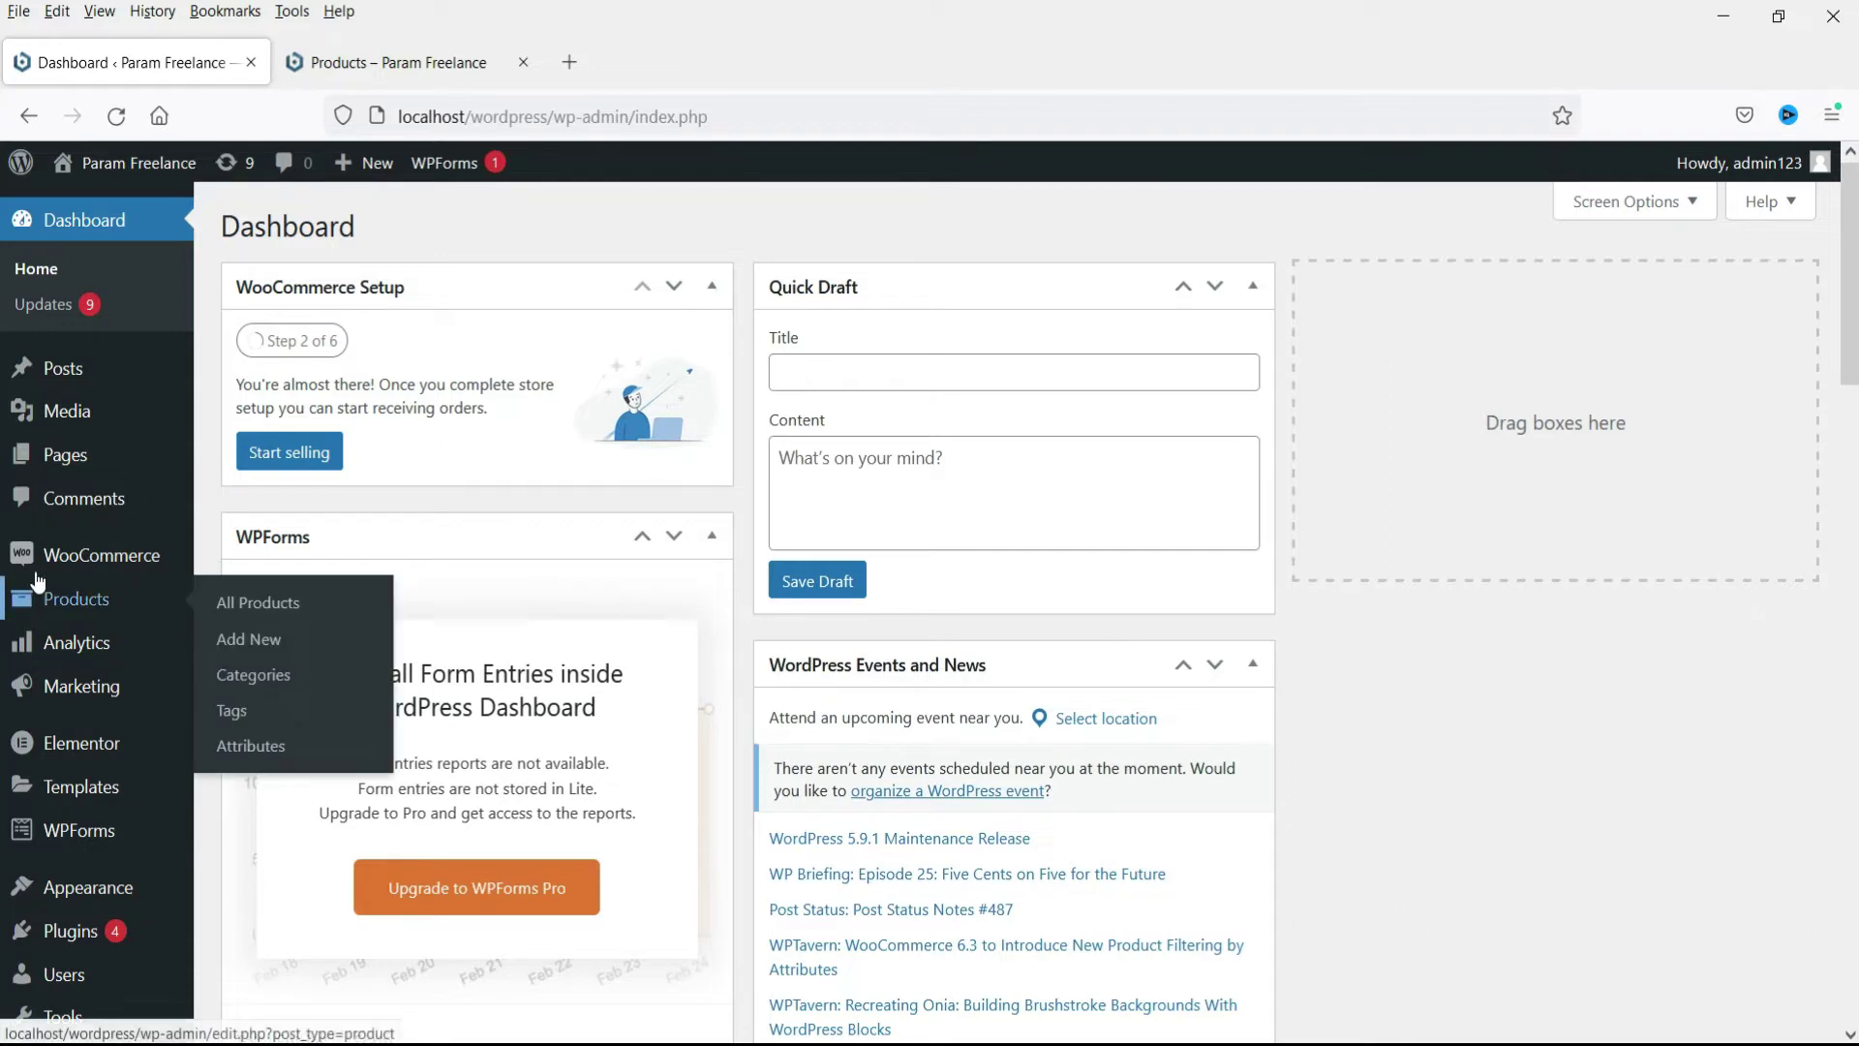
# Step: Open the store's coupon section under marketing and start creating the first coupon
pyautogui.click(49, 565)
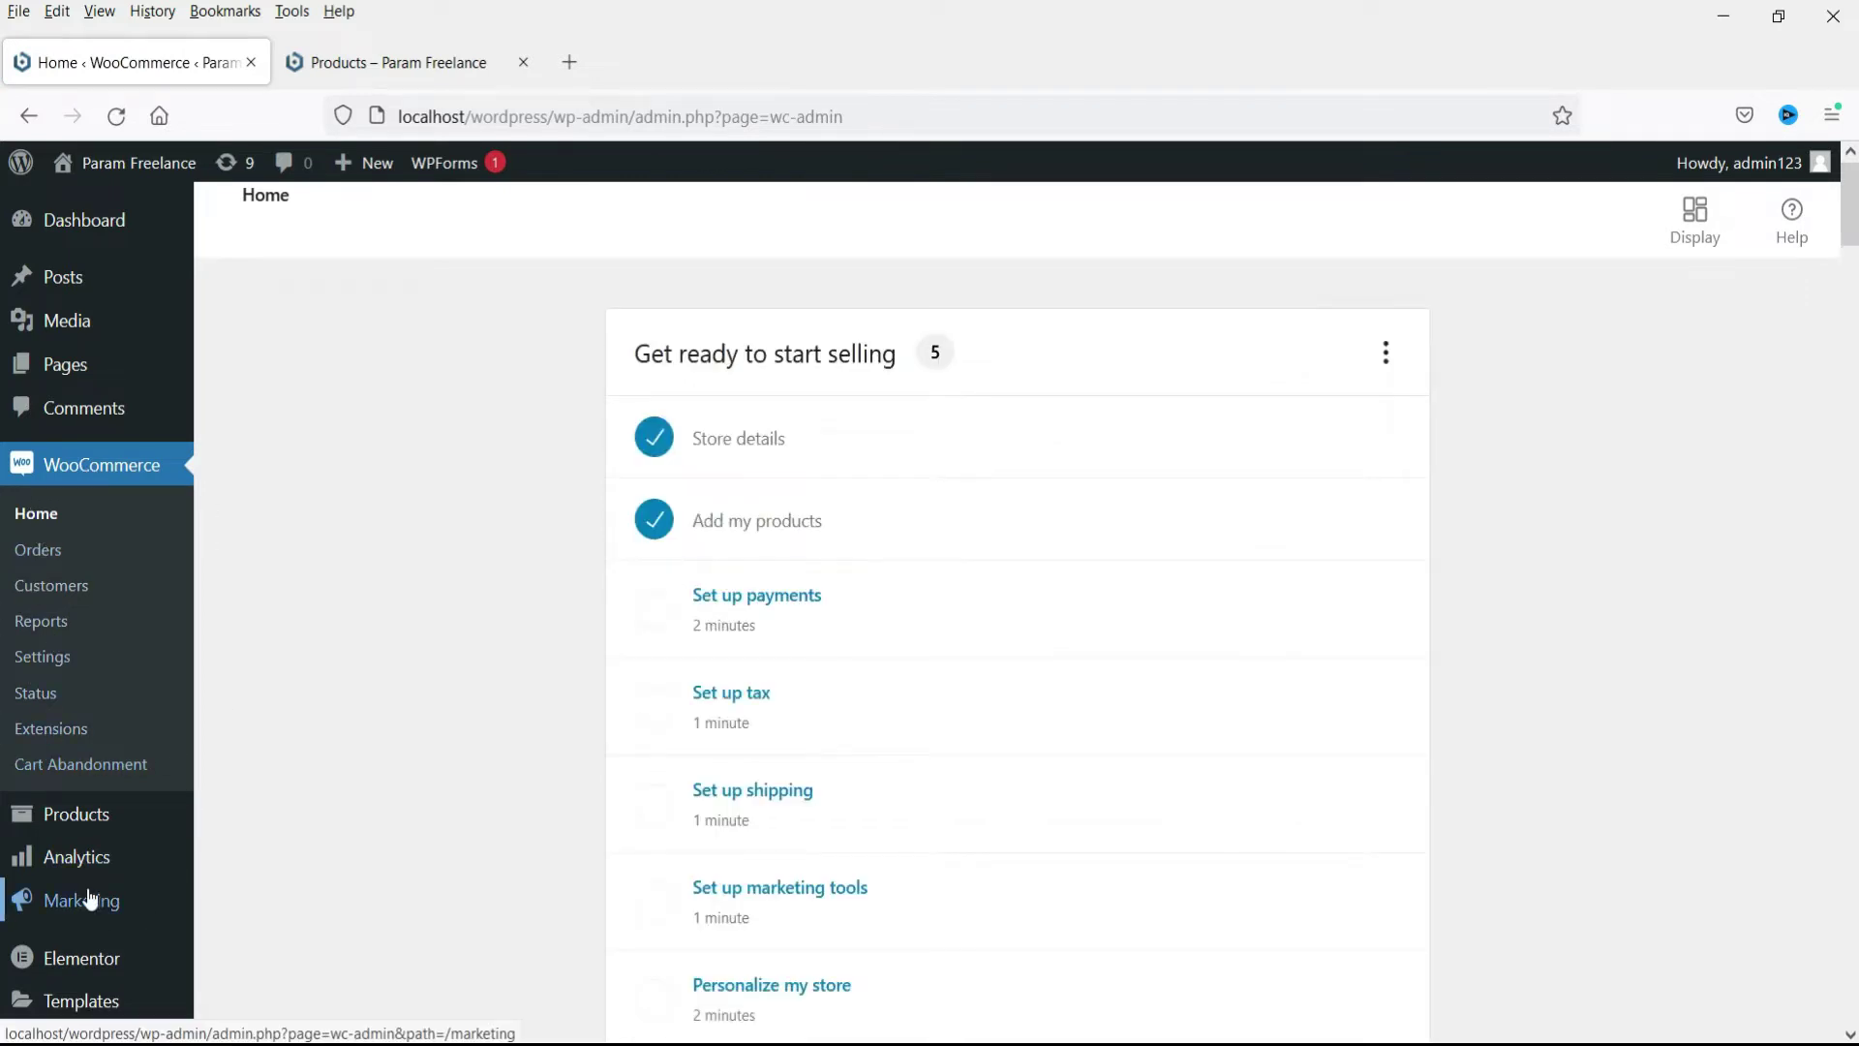
pyautogui.moveTo(80, 905)
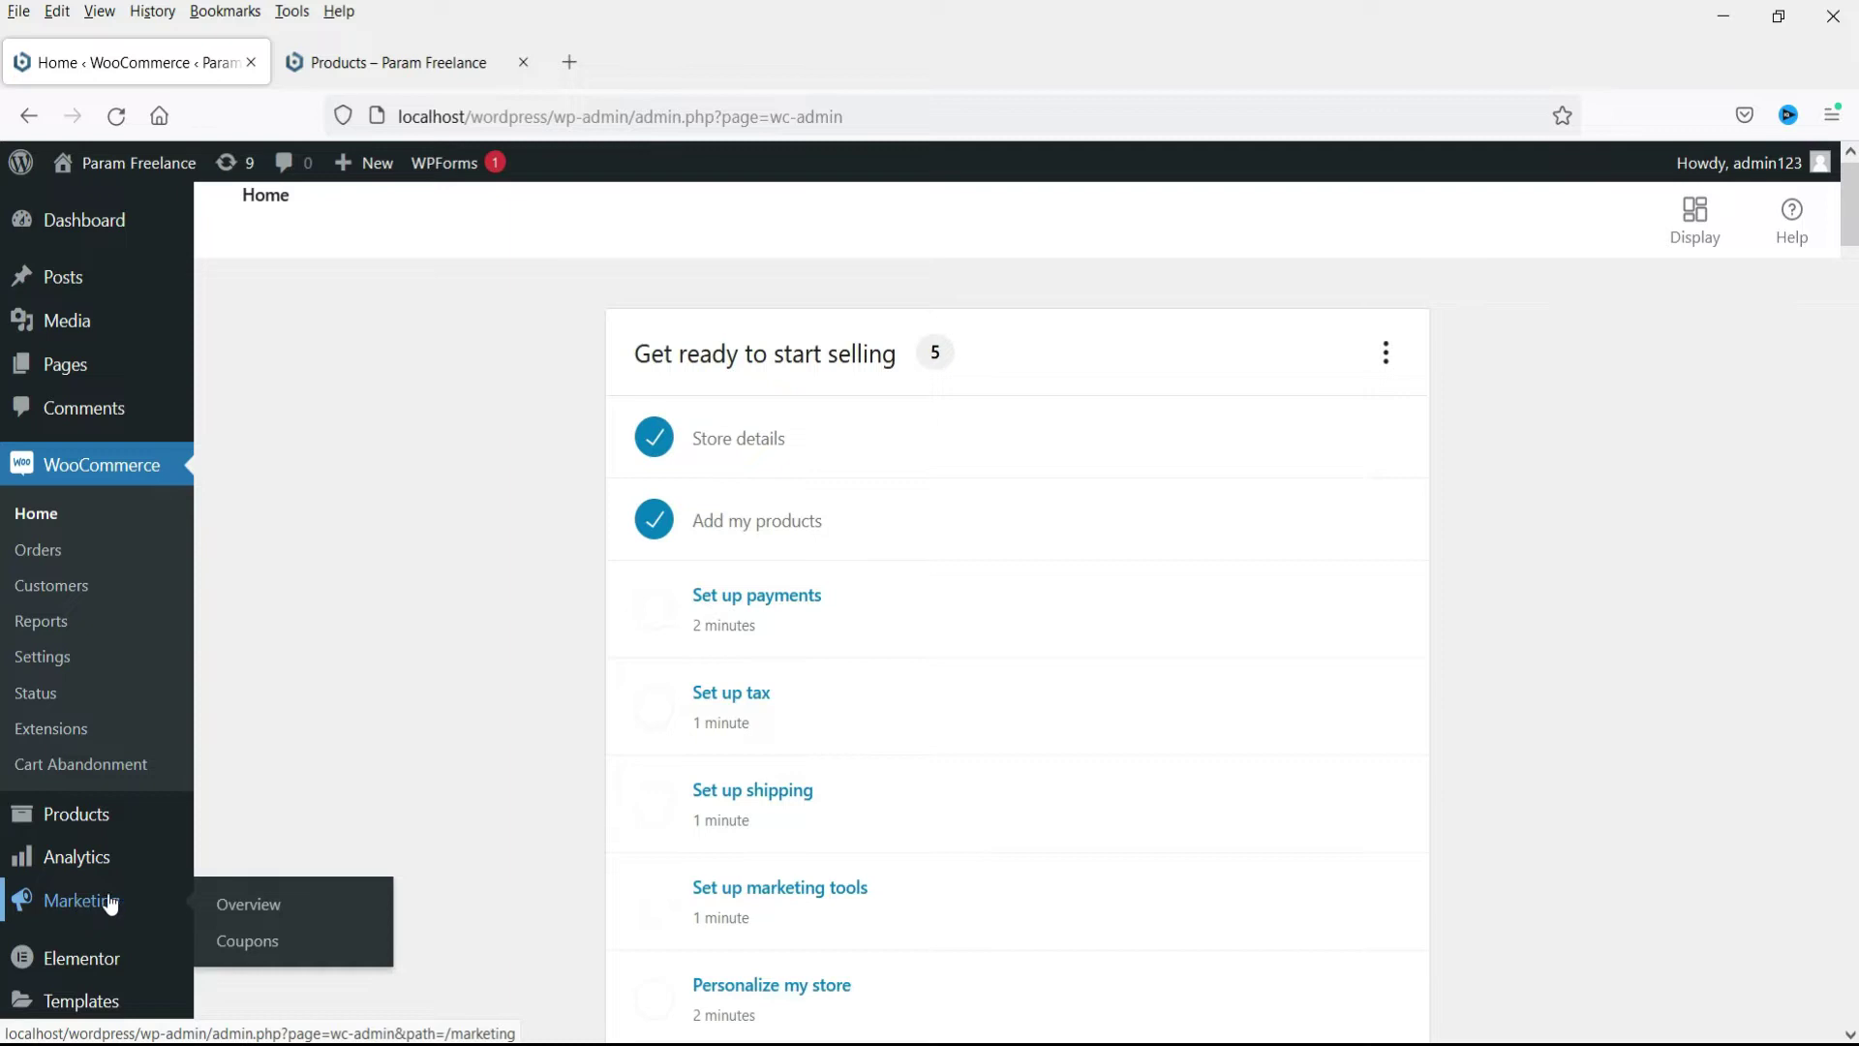
pyautogui.click(249, 953)
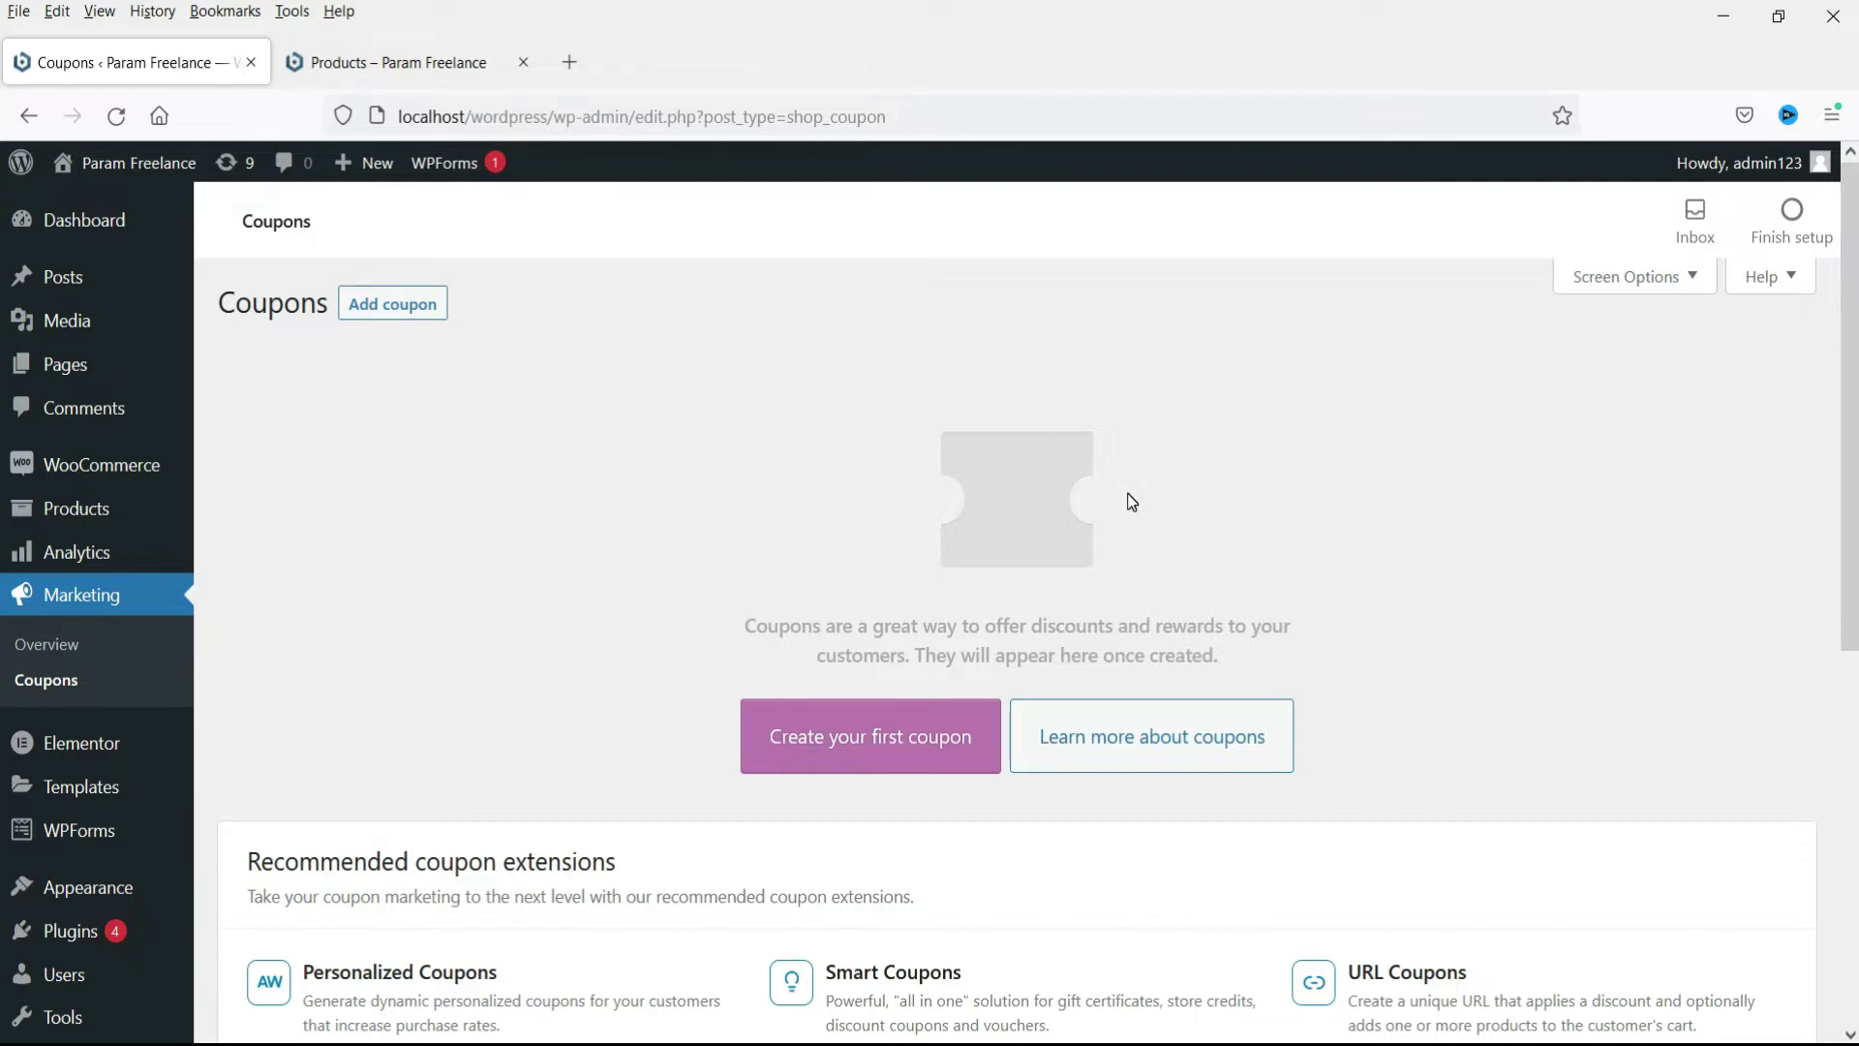
pyautogui.click(850, 760)
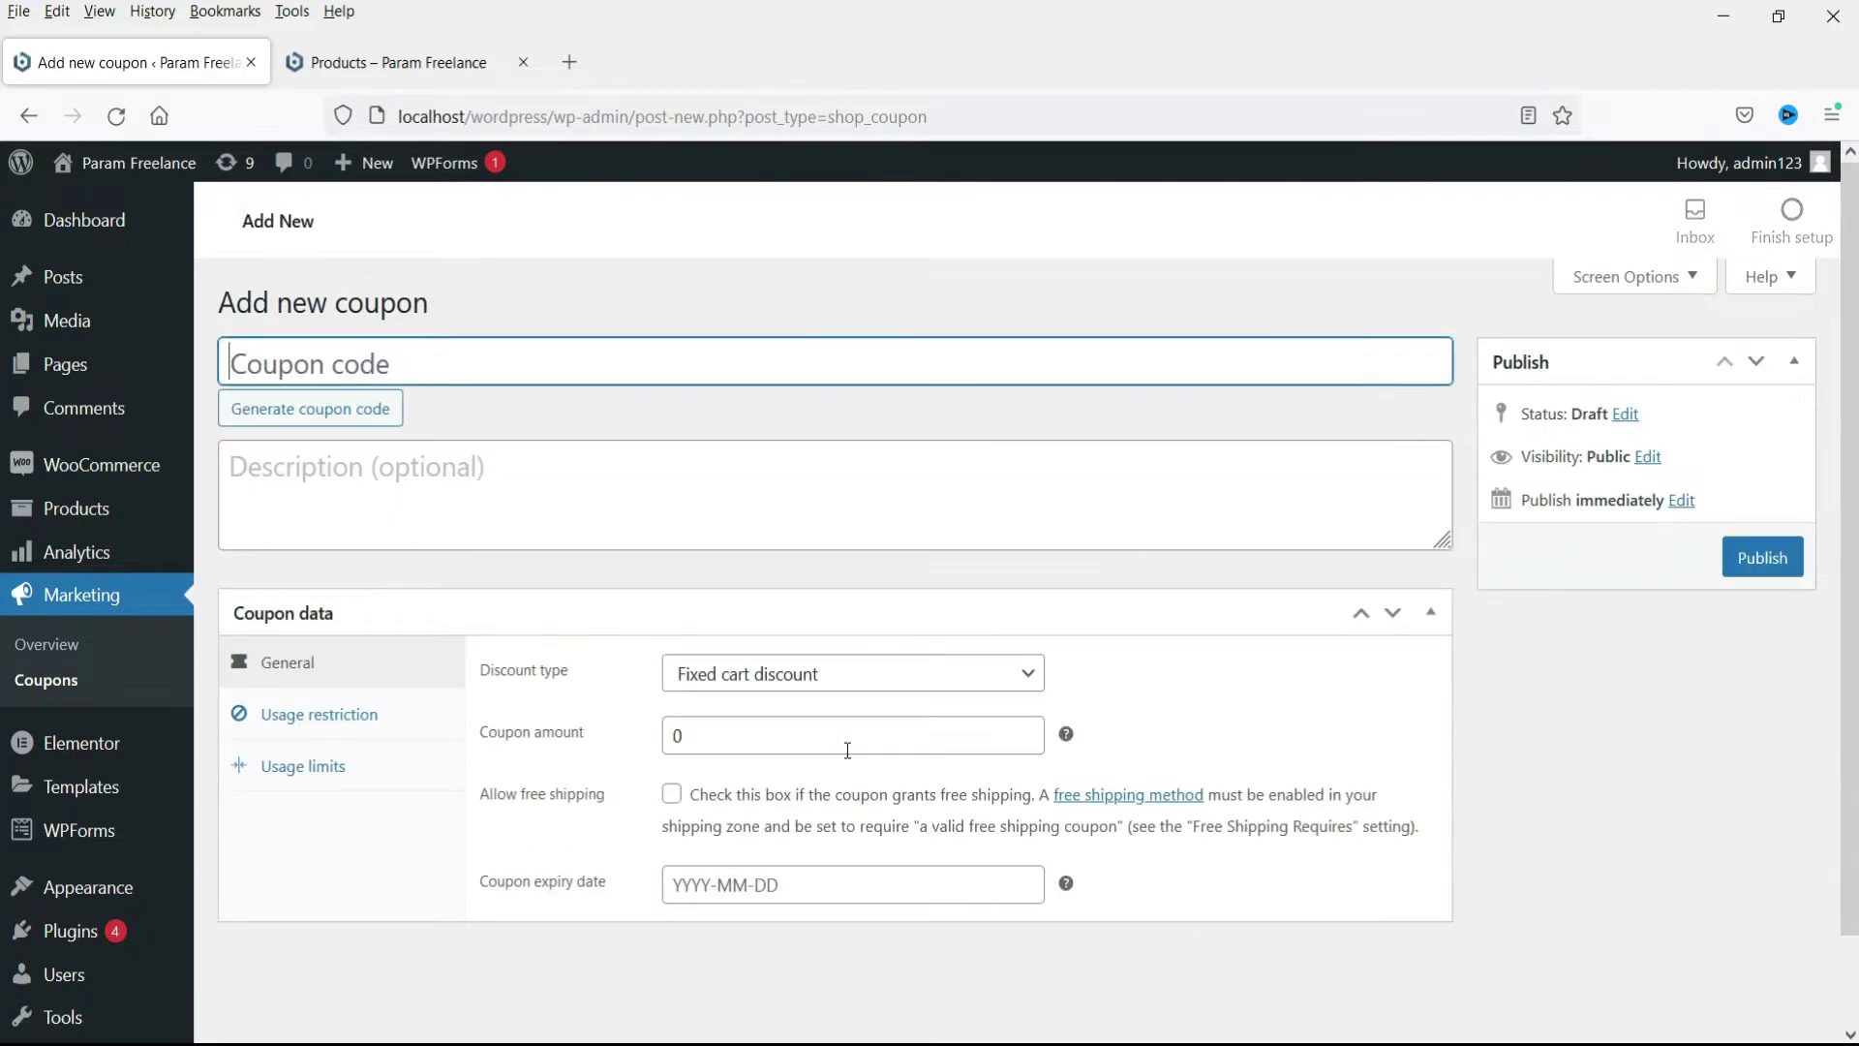
# Step: Set the coupon's discount type to Percentage discount and its code to easy10
pyautogui.click(782, 672)
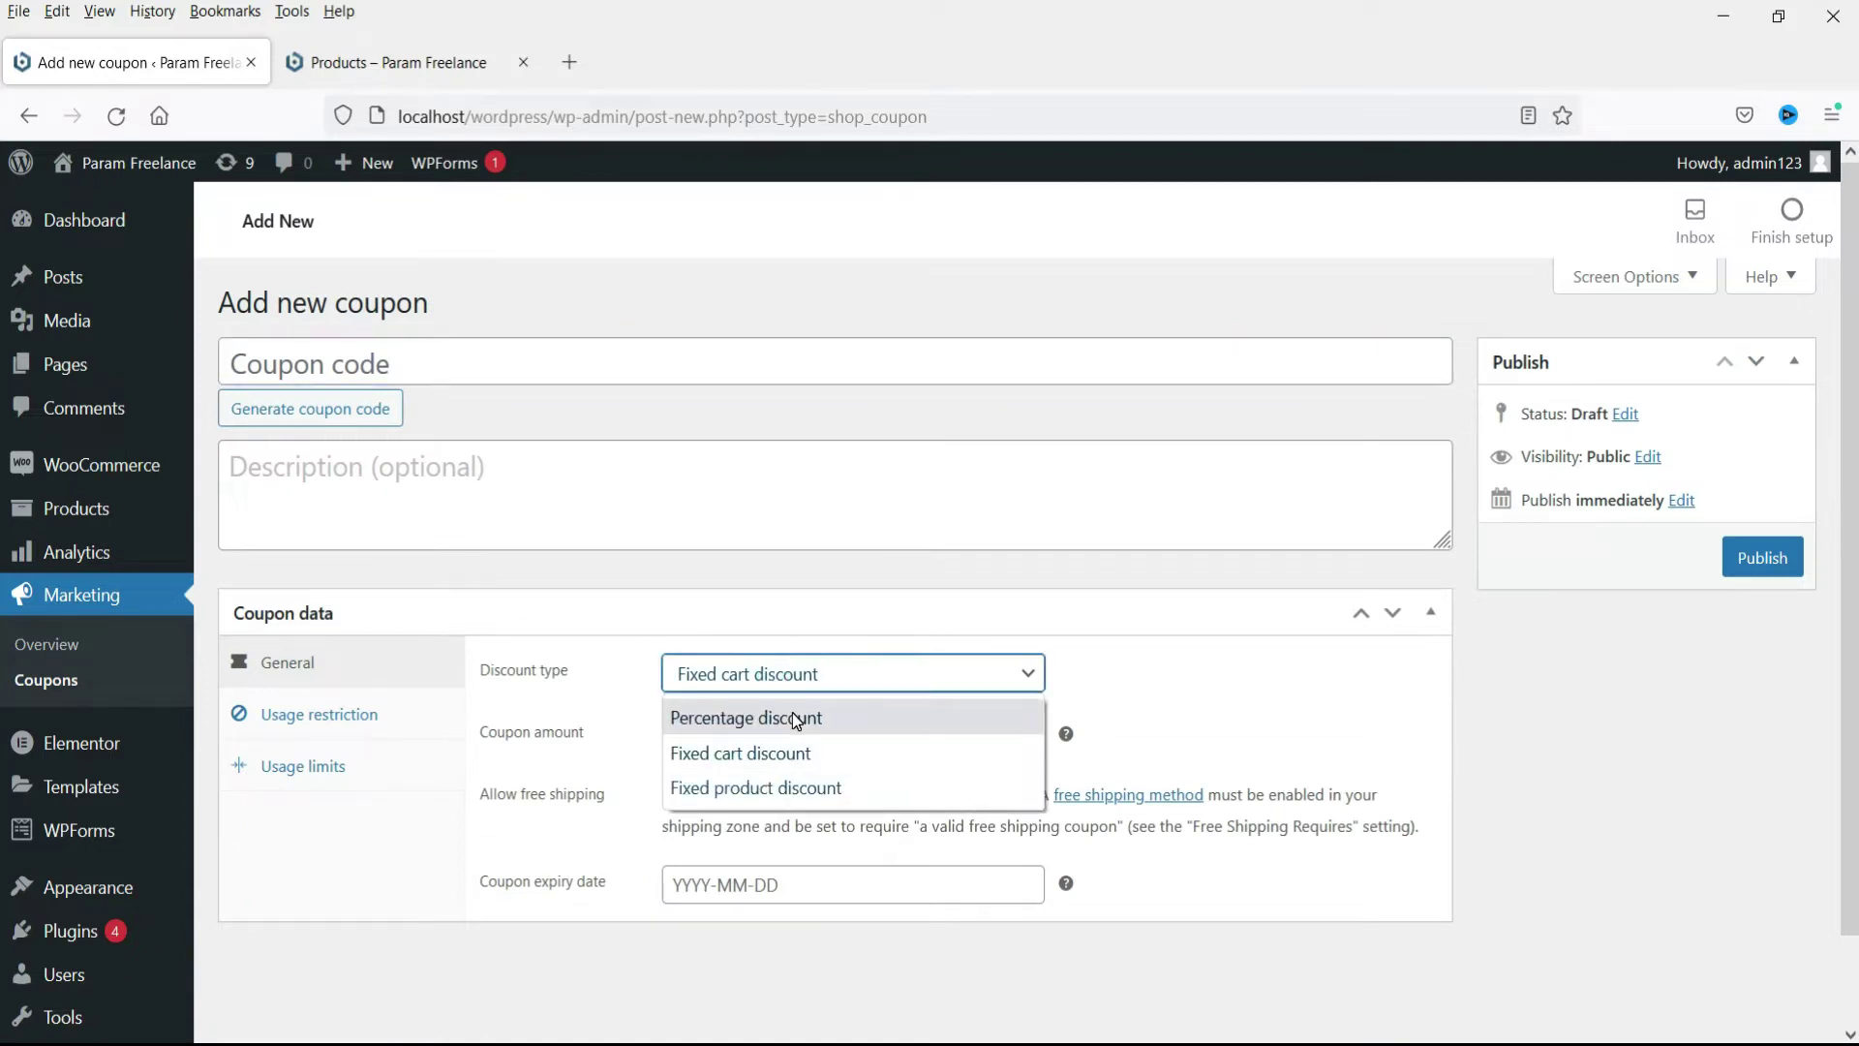
pyautogui.click(794, 717)
pyautogui.click(276, 366)
pyautogui.write('easy10')
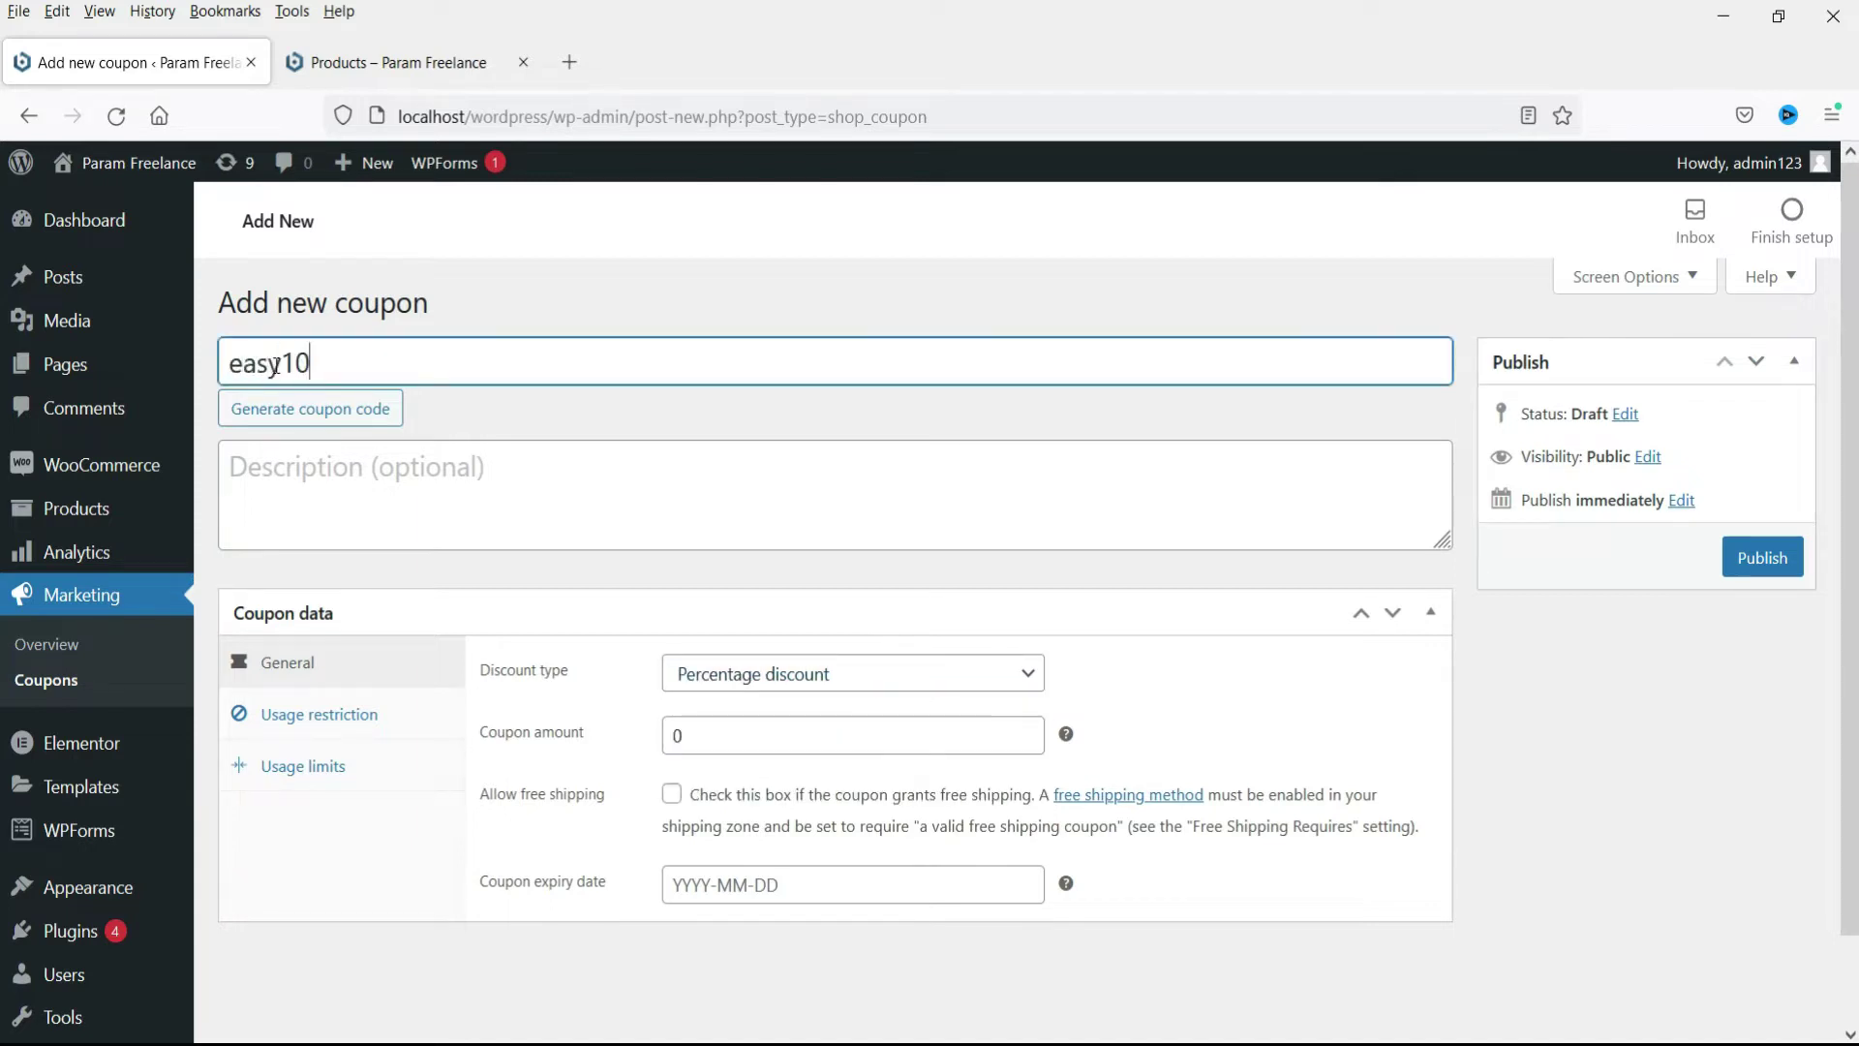
# Step: Enter "Get 10% discount on shopping" as the coupon's description
pyautogui.click(419, 489)
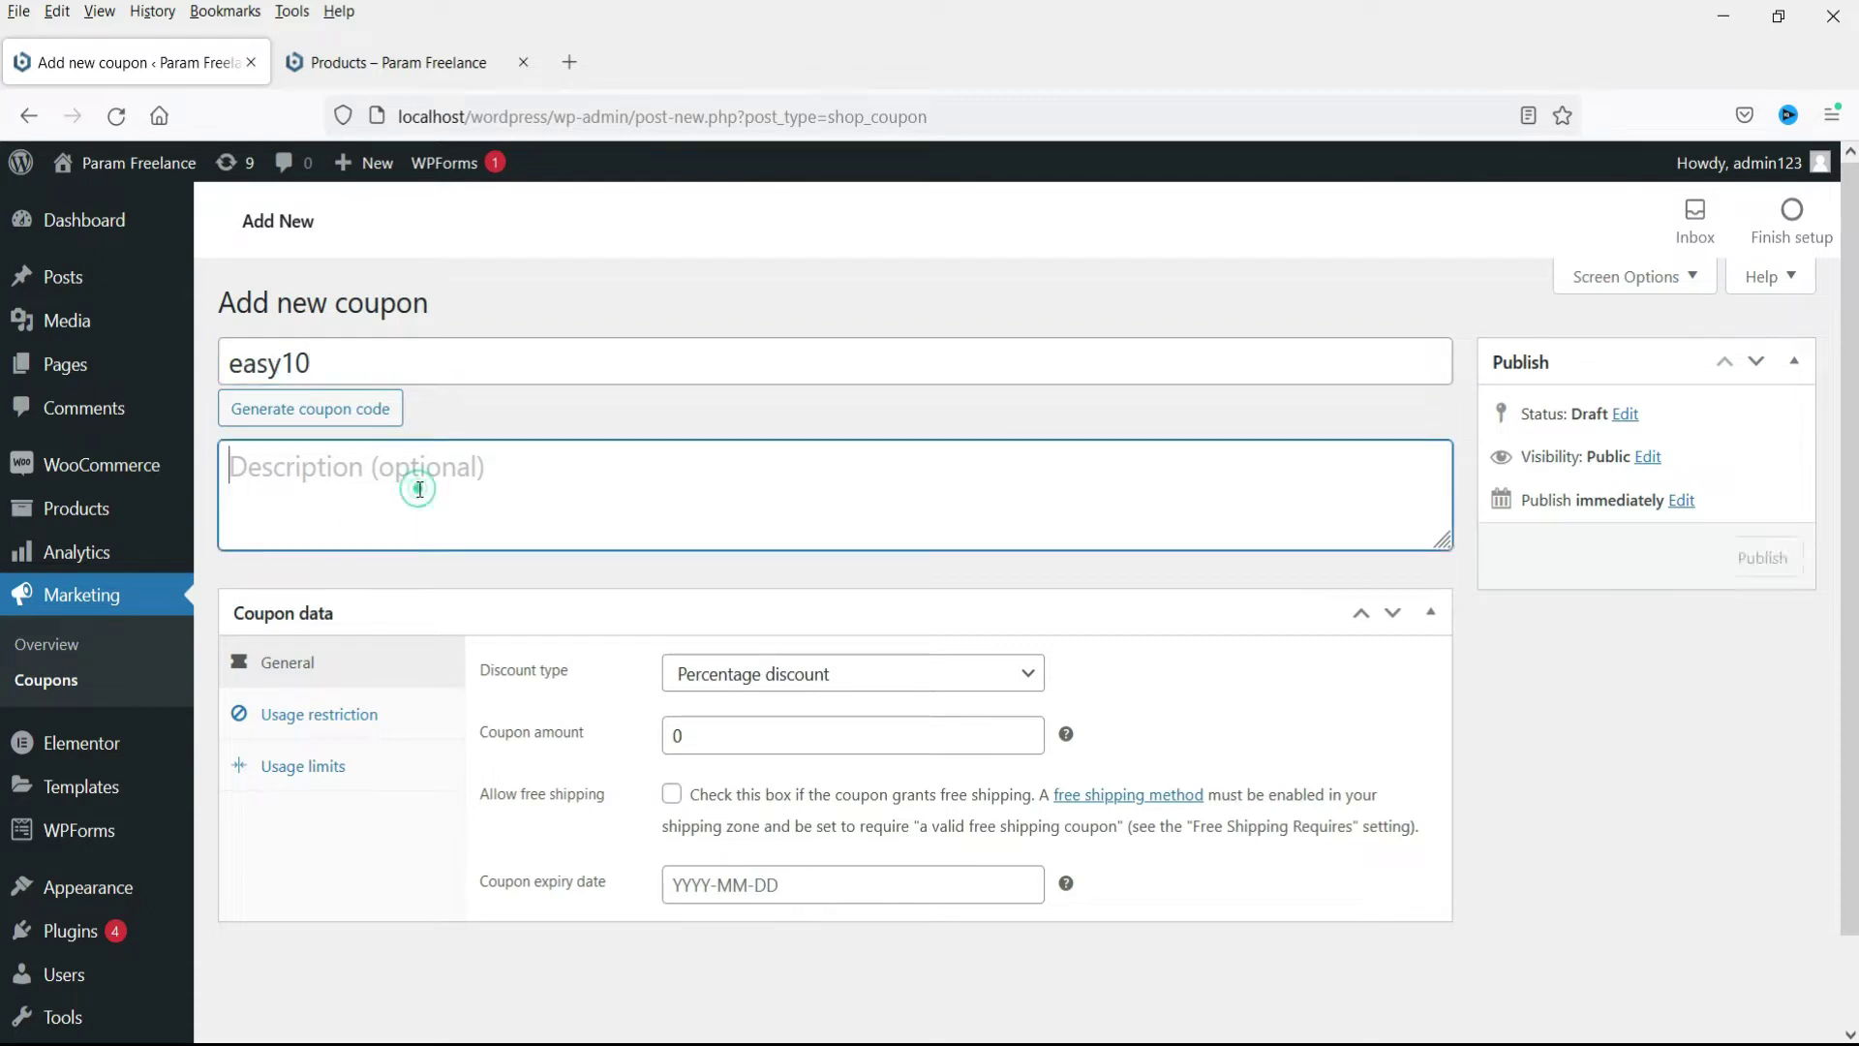
pyautogui.write('Get 10% discon')
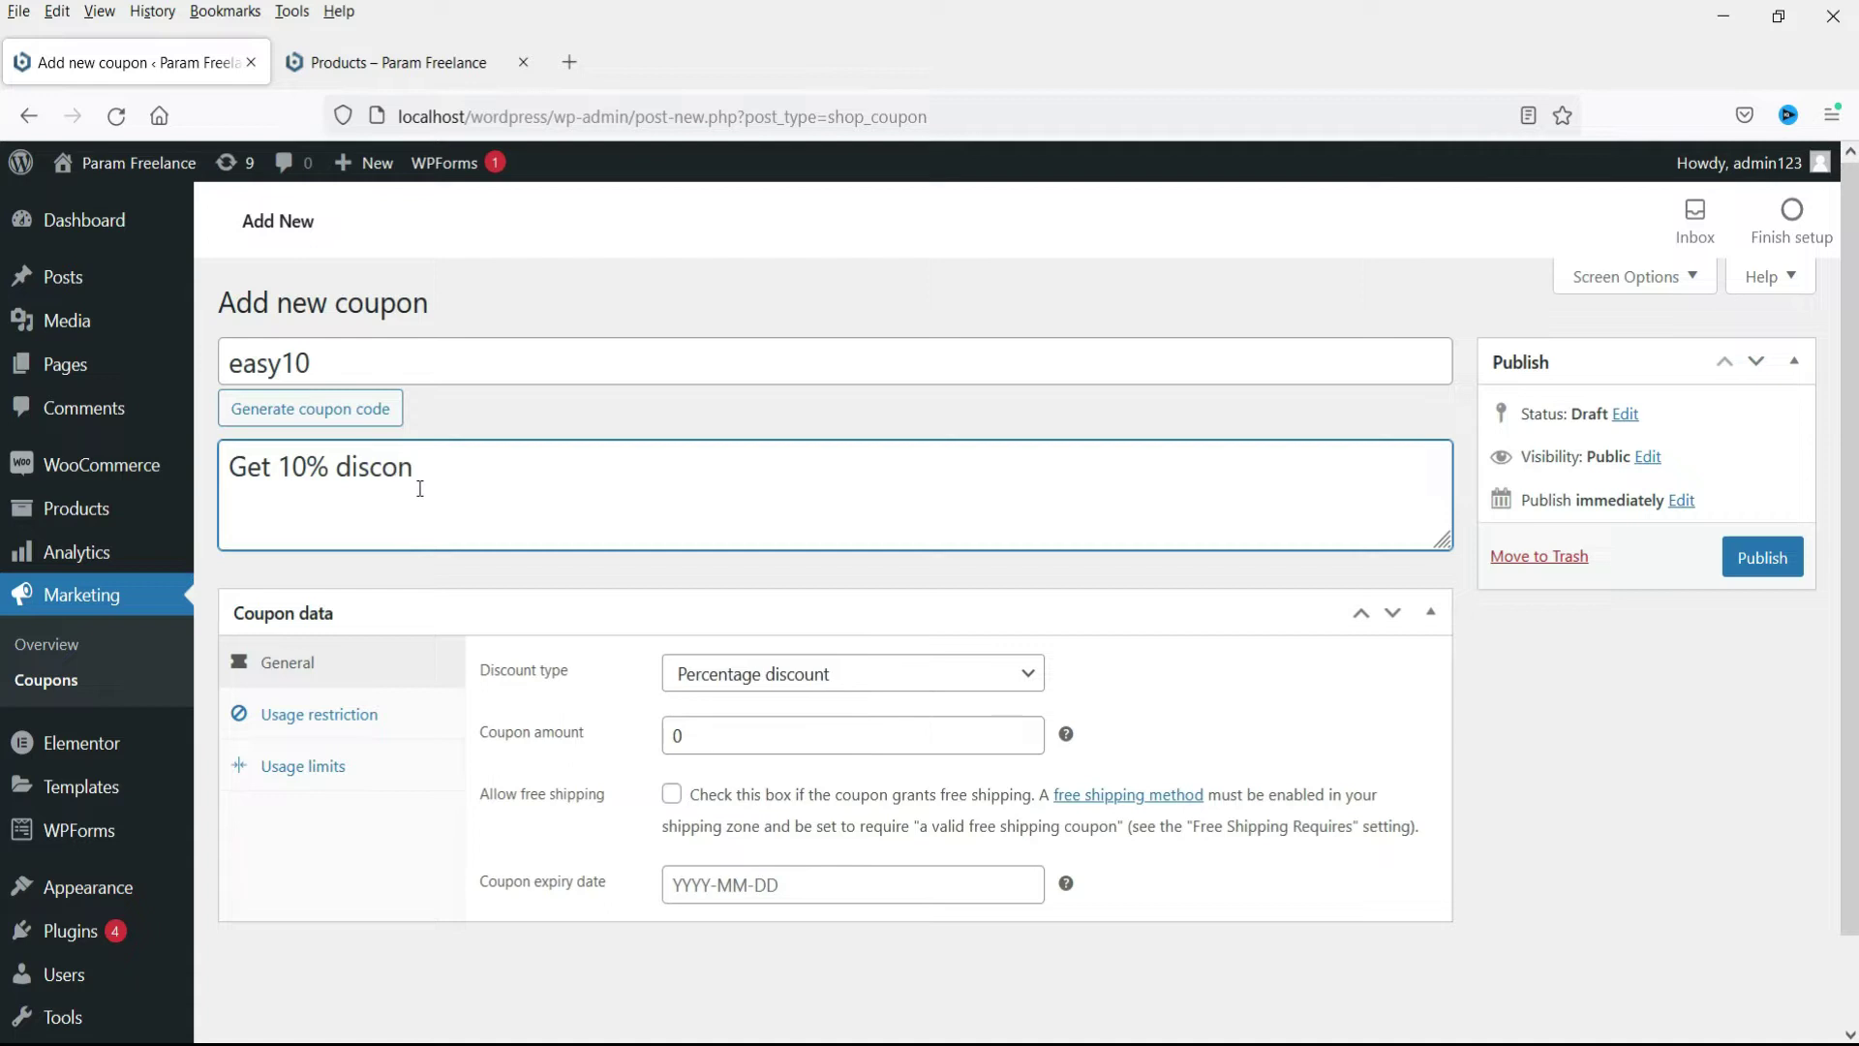
pyautogui.press('BackSpace')
pyautogui.write('unt on shopping')
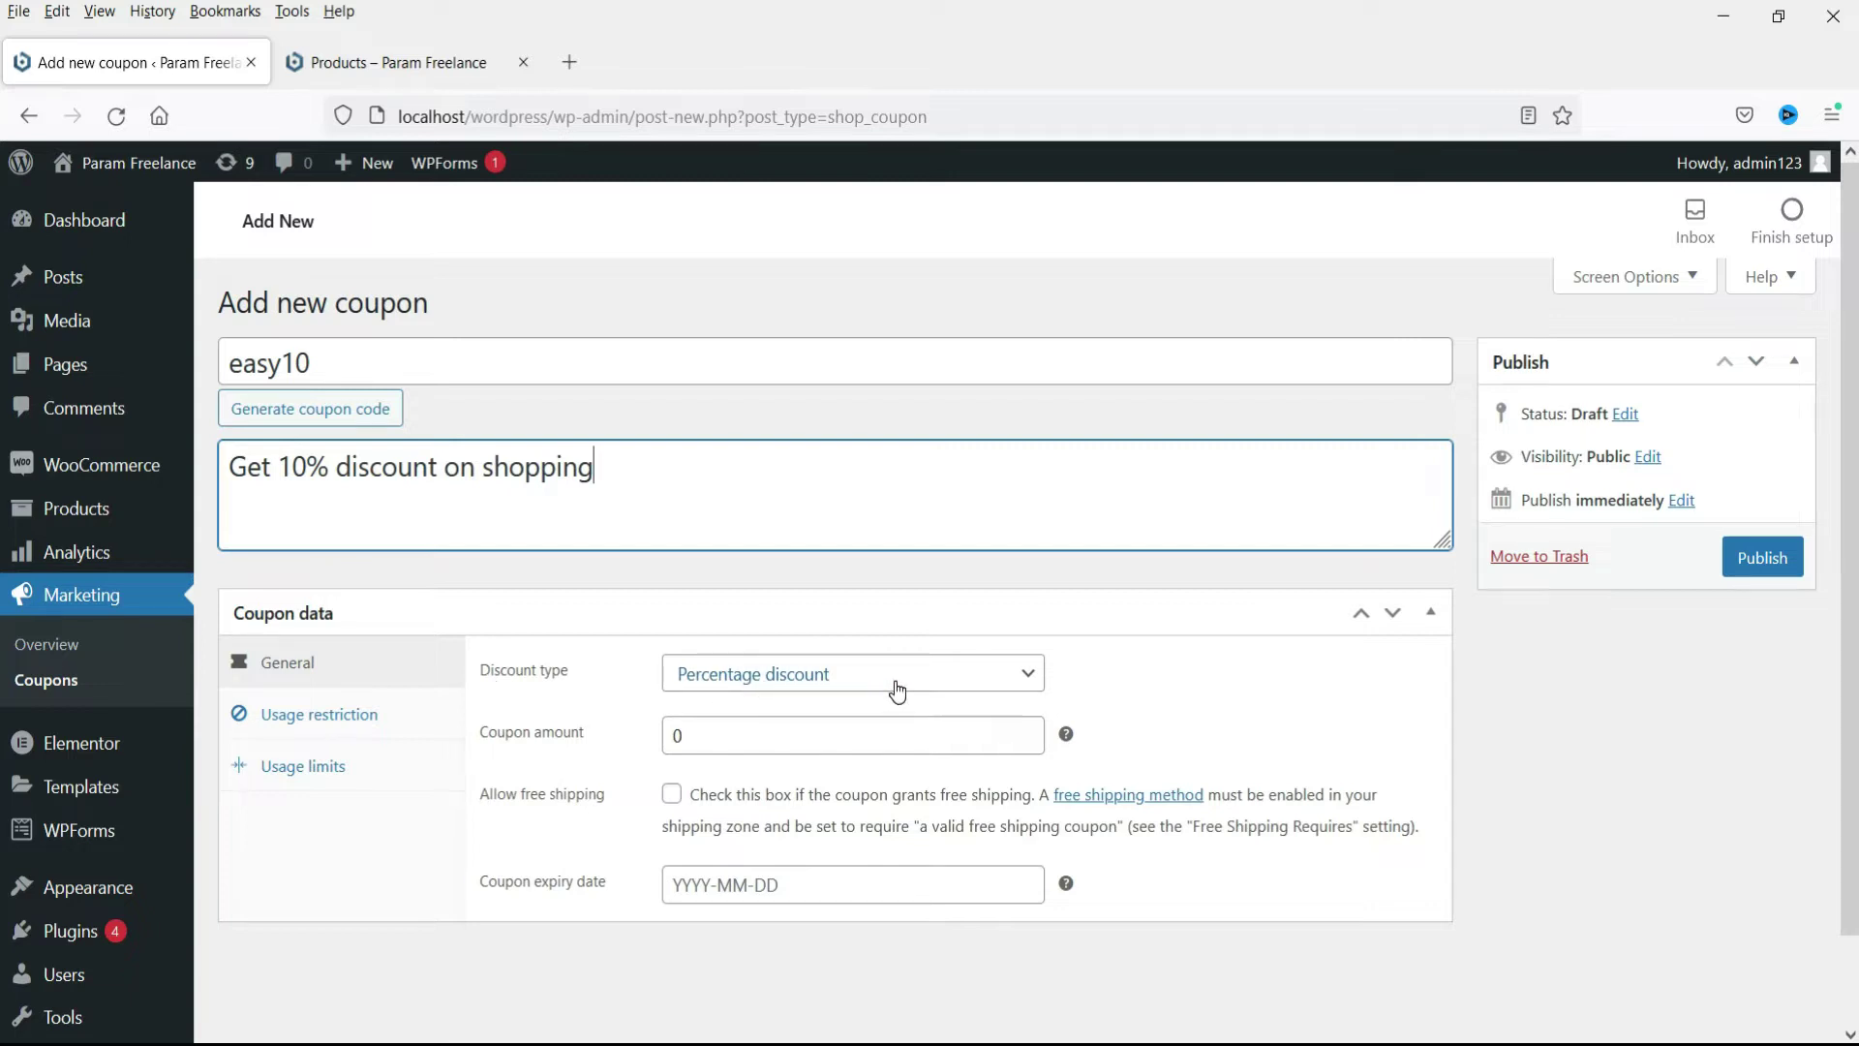
# Step: Set the coupon amount to 10 and the coupon expiry date to 2022-02-28
pyautogui.scroll(-2, 731, 649)
pyautogui.doubleClick(731, 649)
pyautogui.write('10')
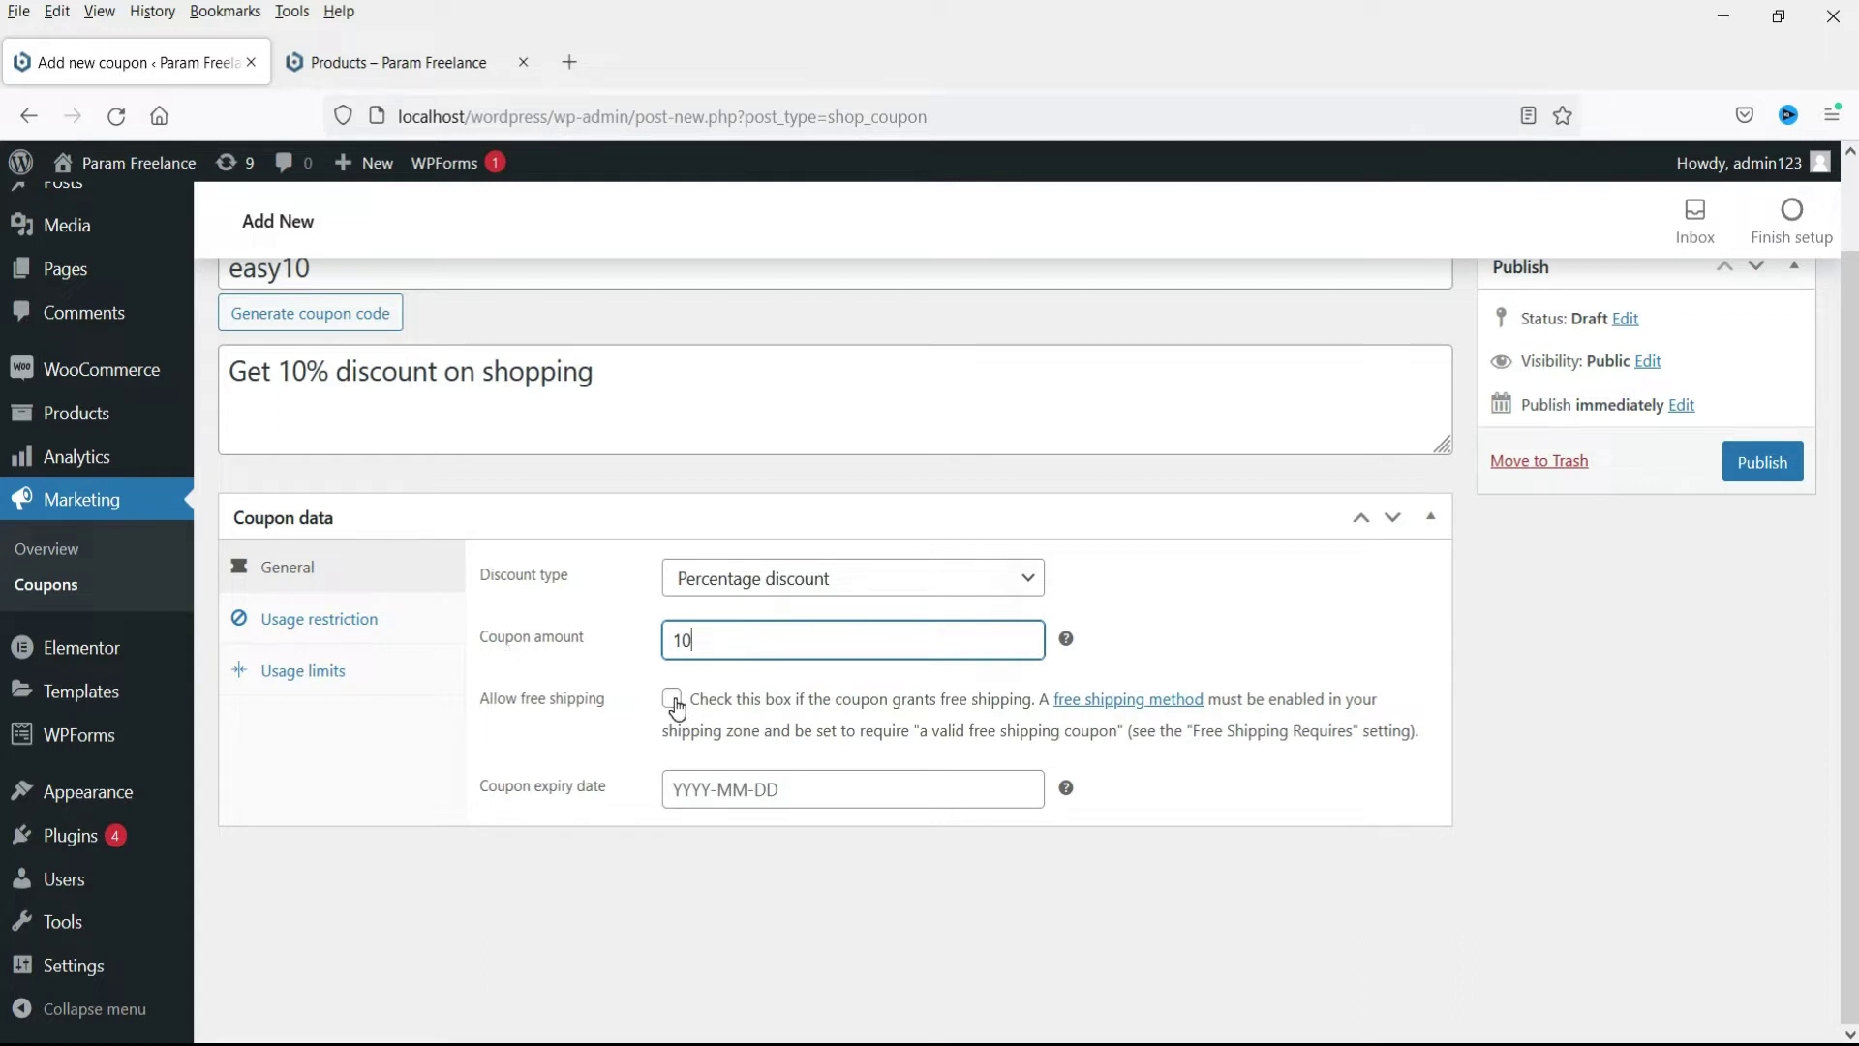
pyautogui.click(743, 790)
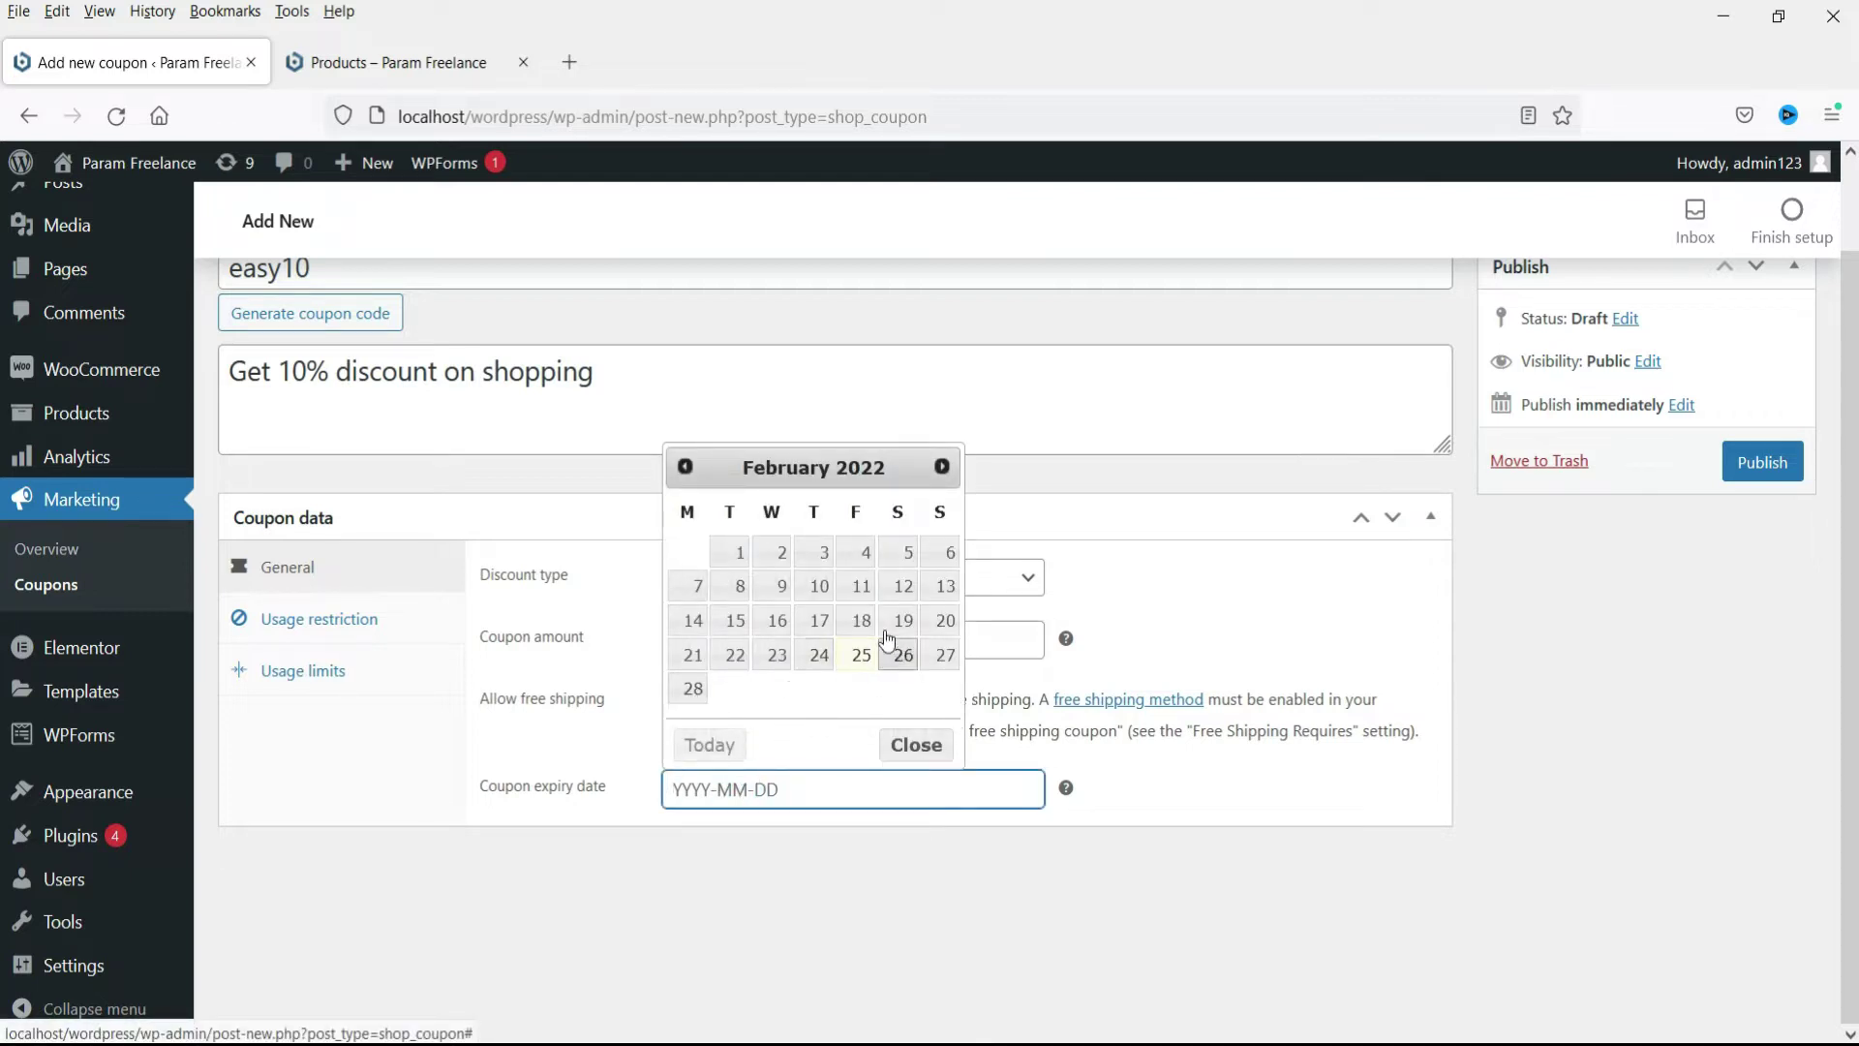
pyautogui.click(693, 691)
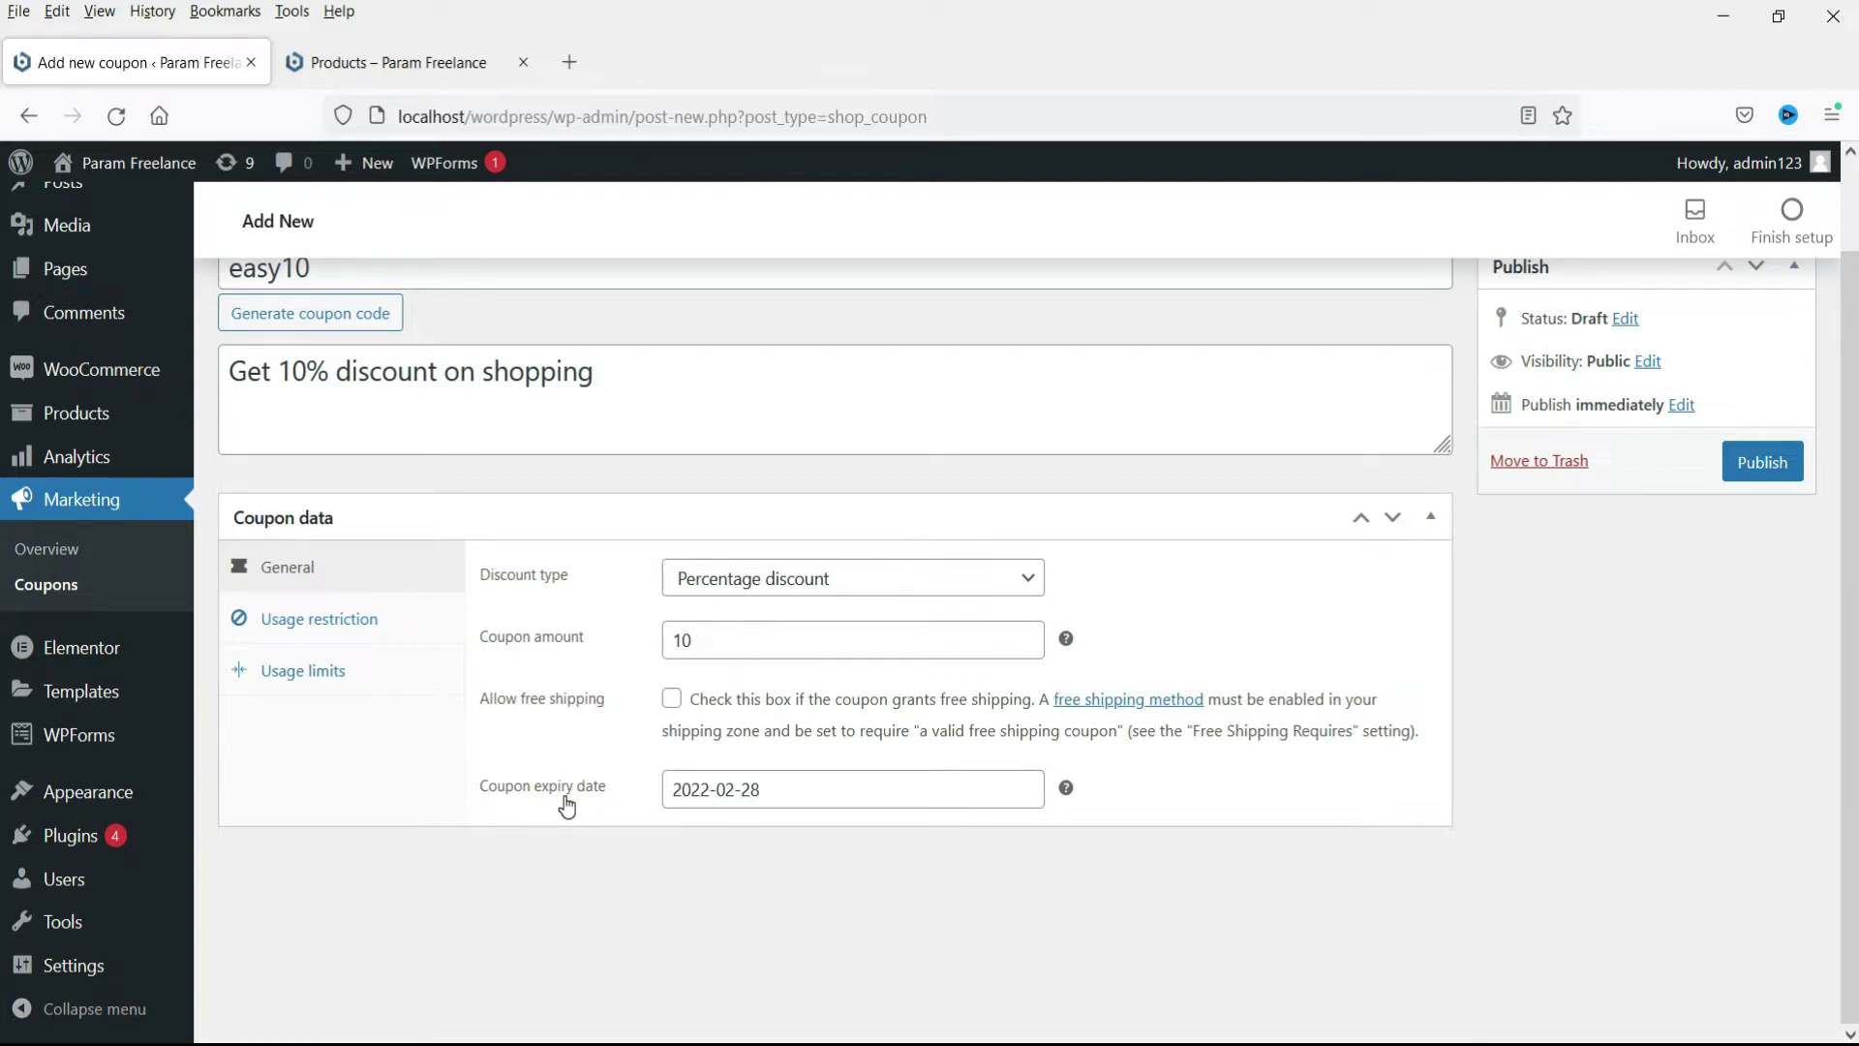
# Step: Restrict the coupon to a minimum spend of 1000, a maximum spend of 10000 and individual use only
pyautogui.click(336, 630)
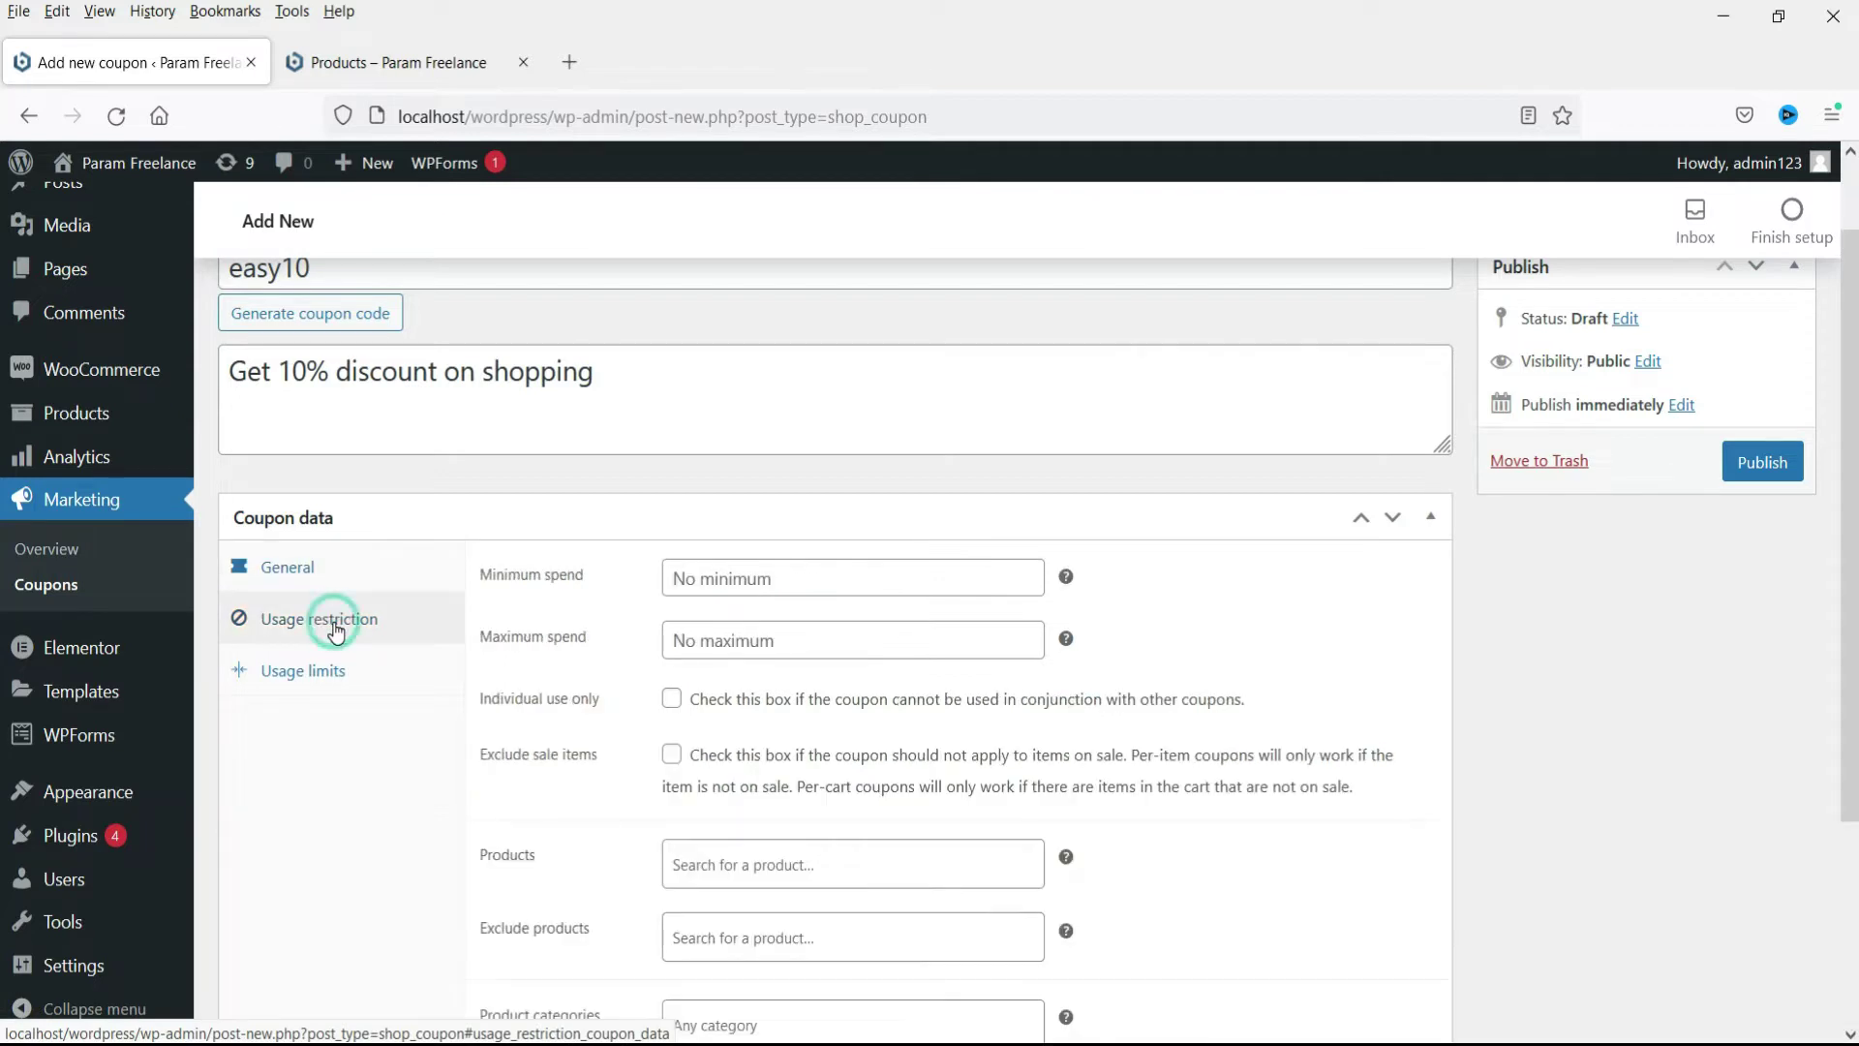
pyautogui.click(703, 577)
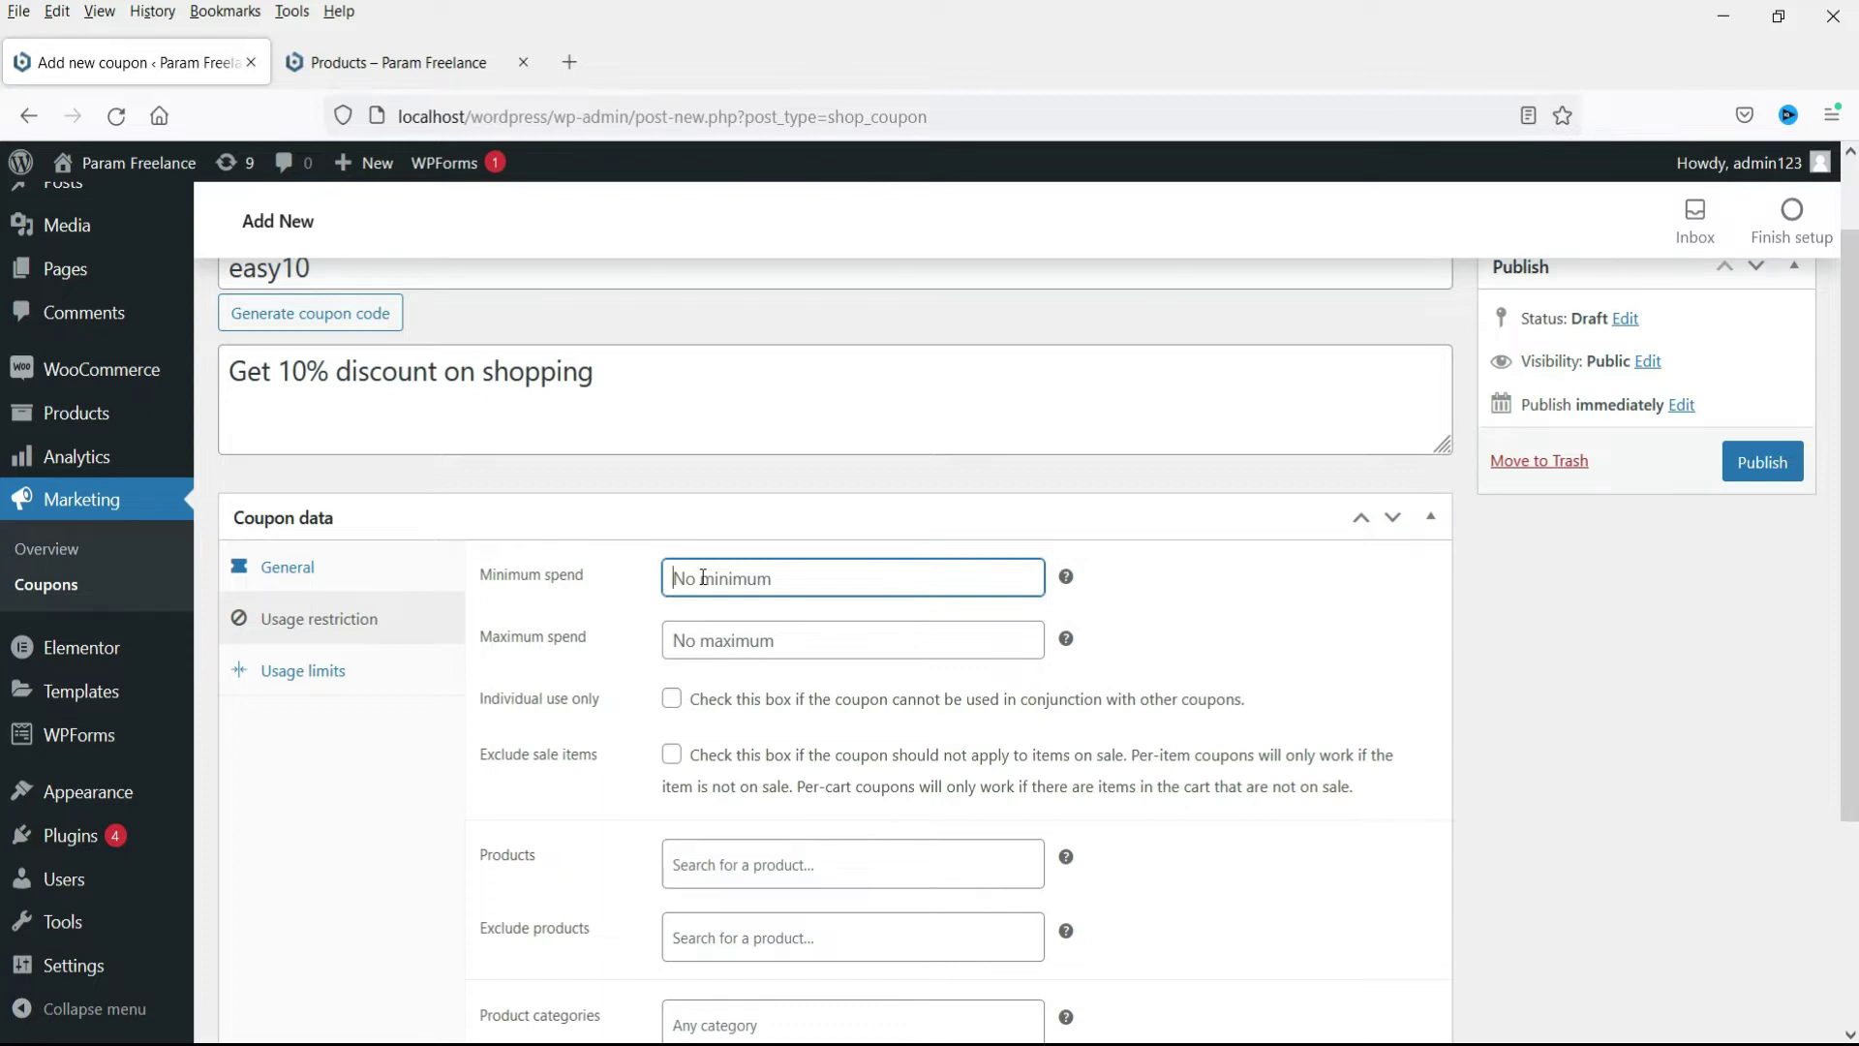
pyautogui.write('1000')
pyautogui.click(717, 643)
pyautogui.write('10000')
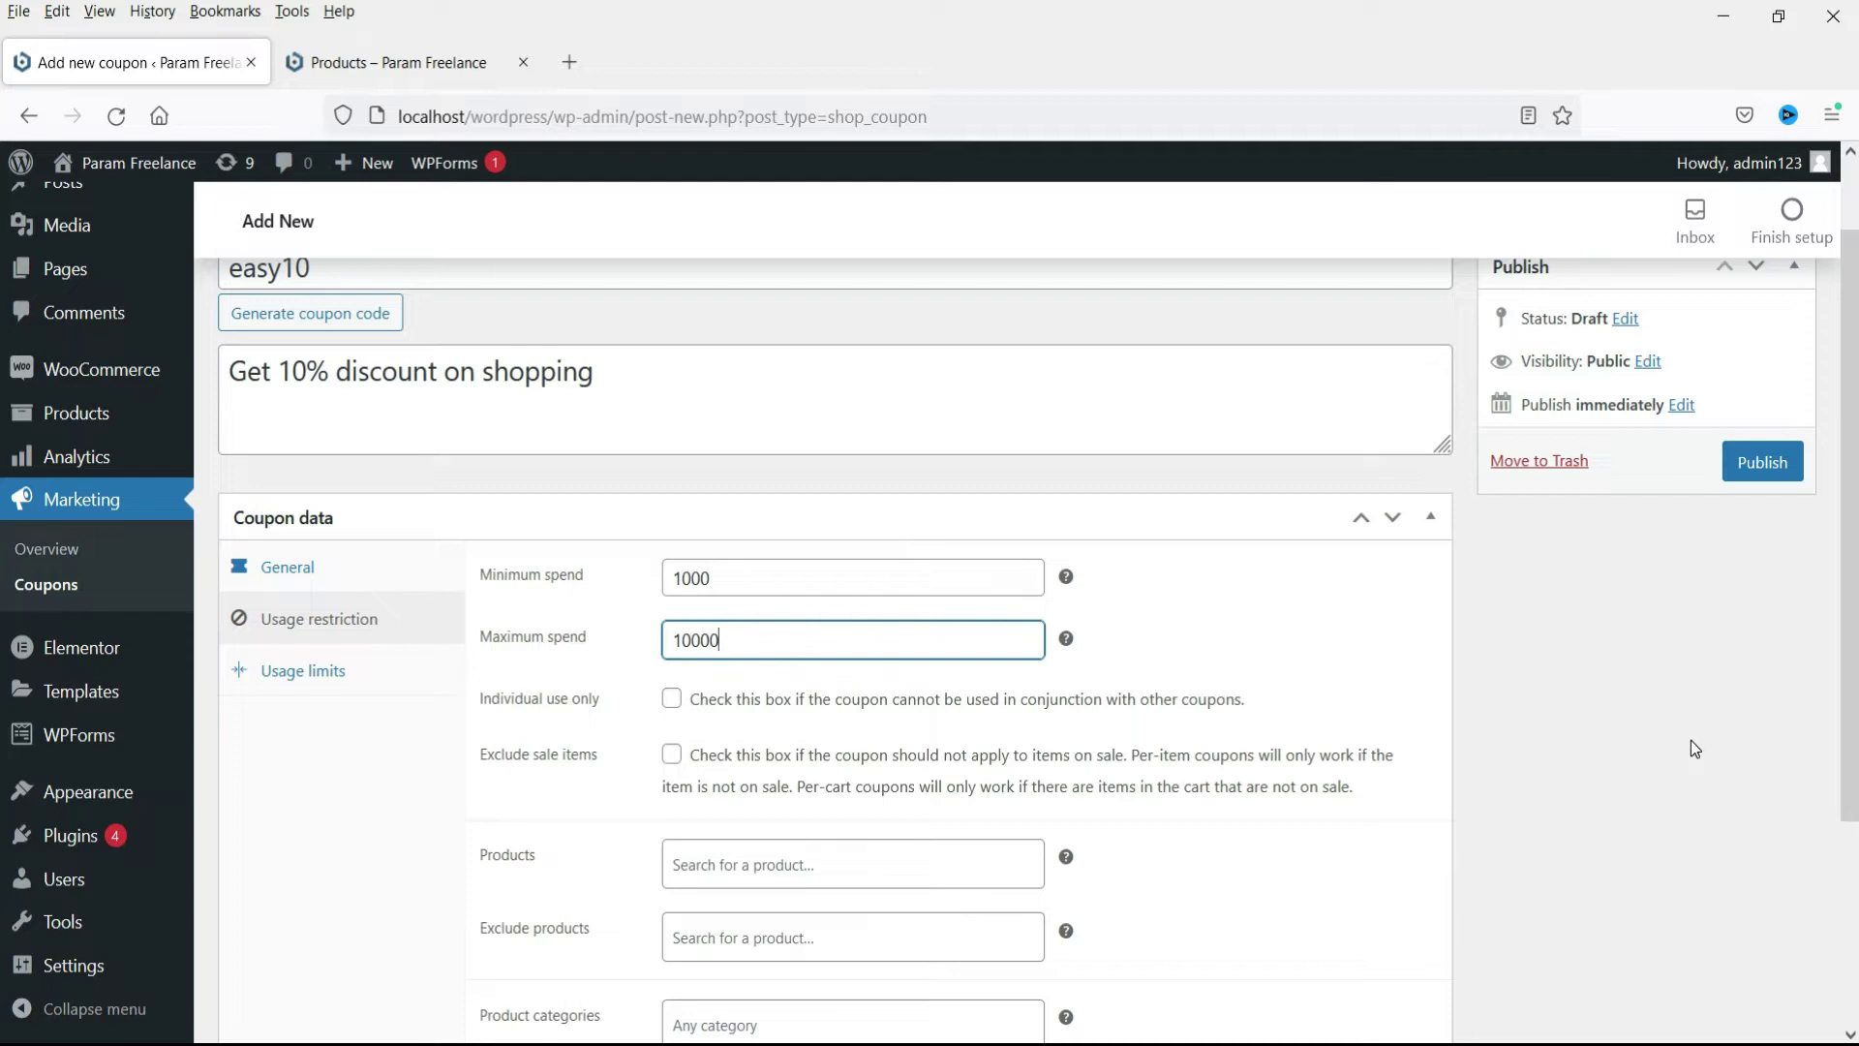
pyautogui.scroll(-2, 1691, 740)
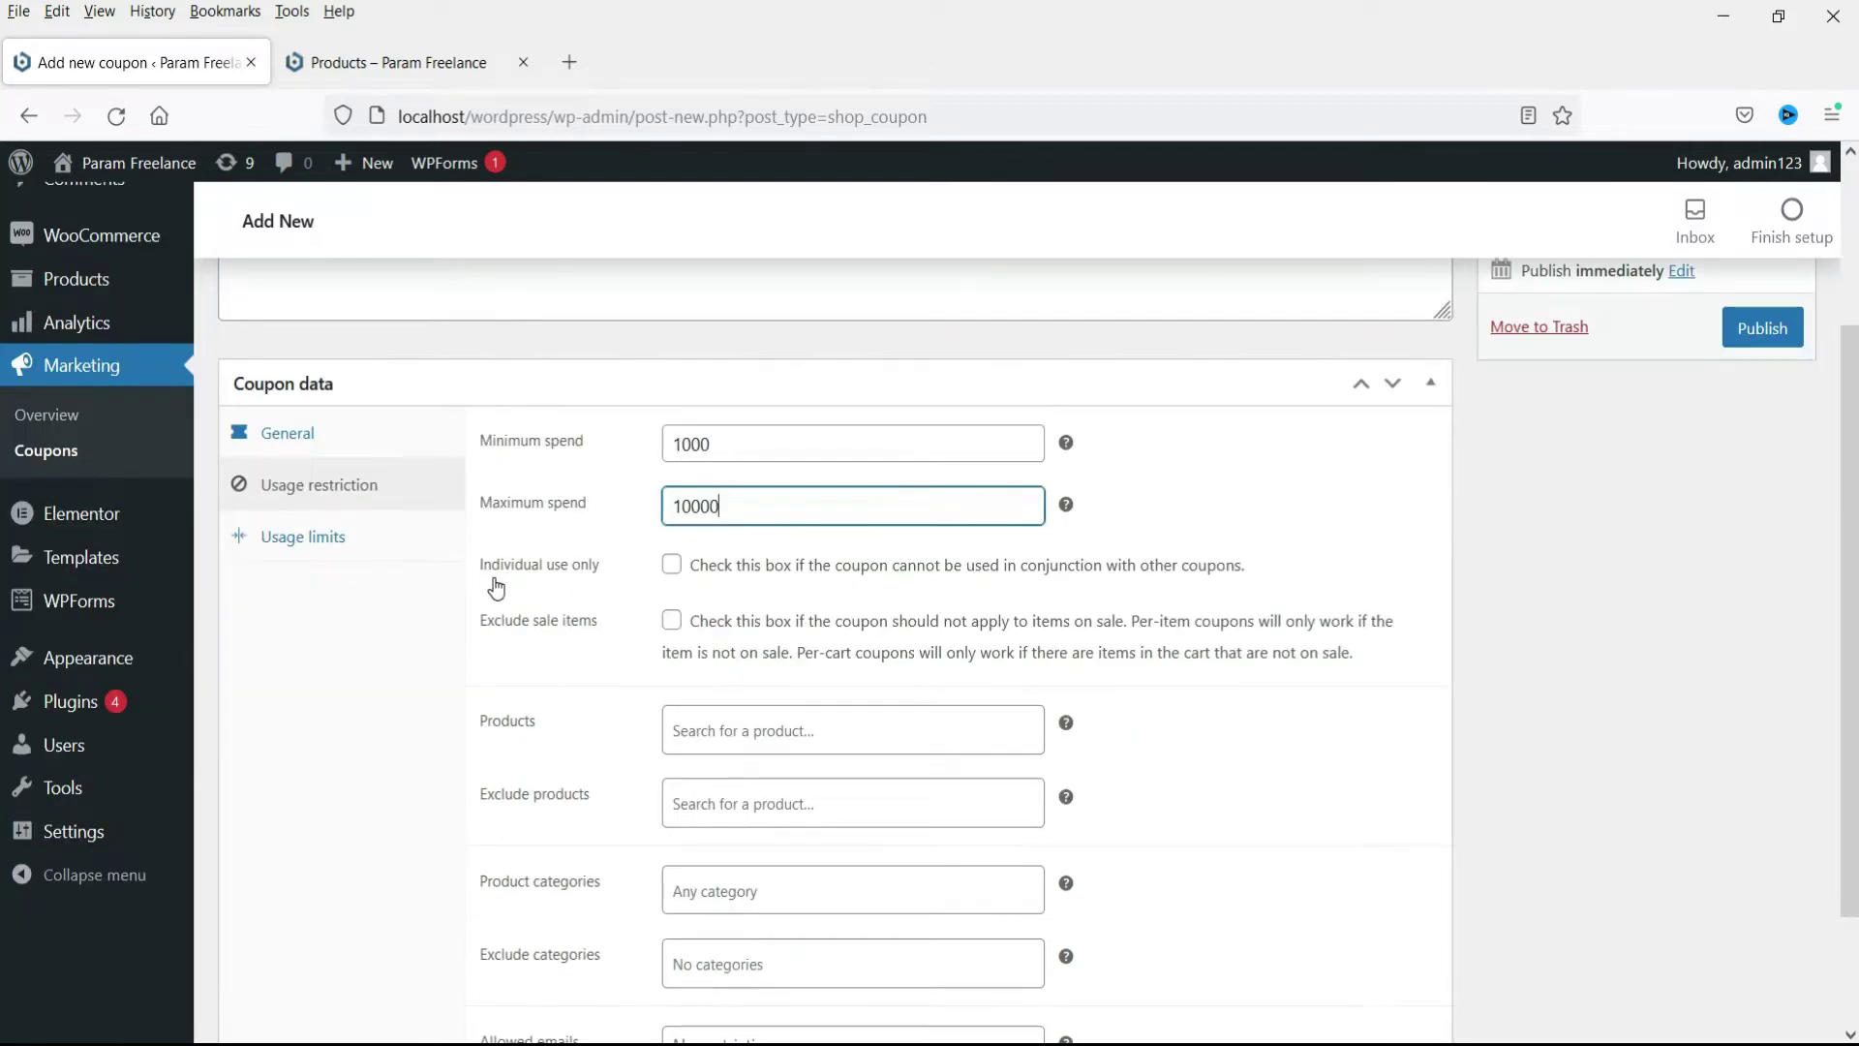
pyautogui.click(672, 566)
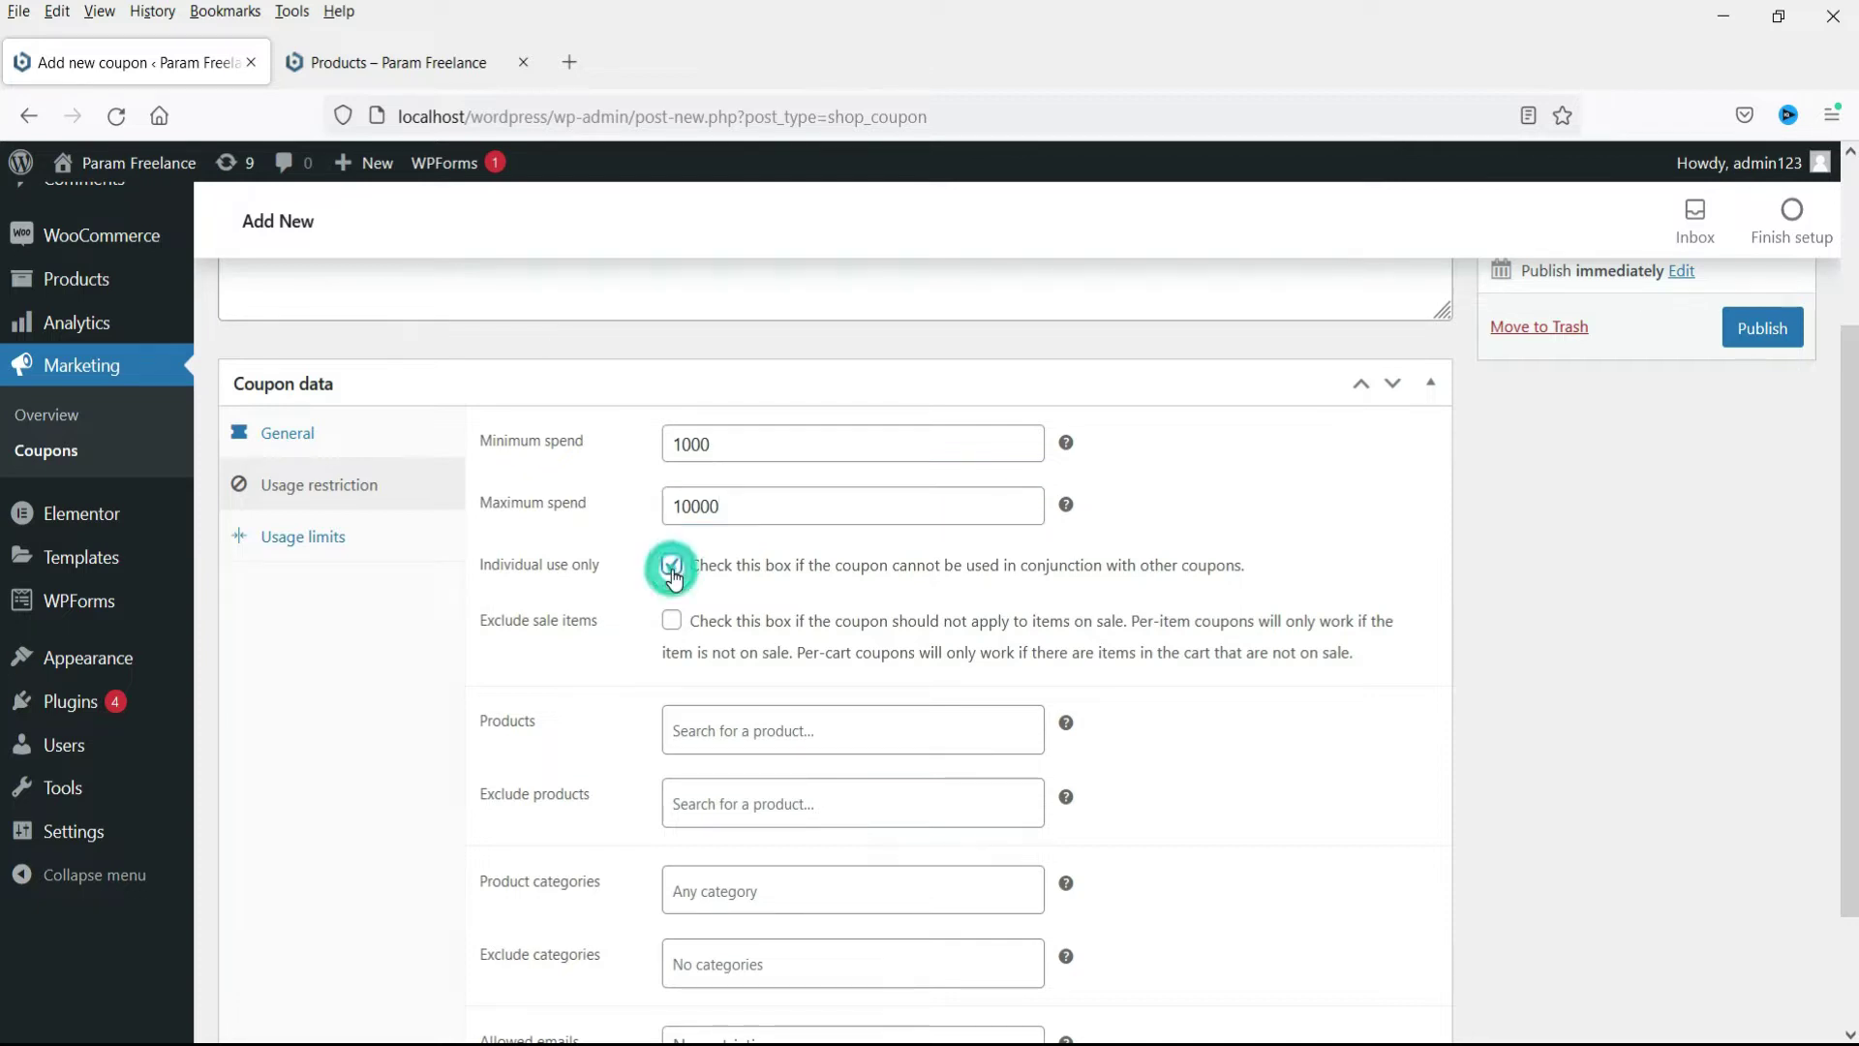
# Step: Set the coupon's usage limit per coupon to 50 and its usage limit per user to 1
pyautogui.scroll(-2, 843, 581)
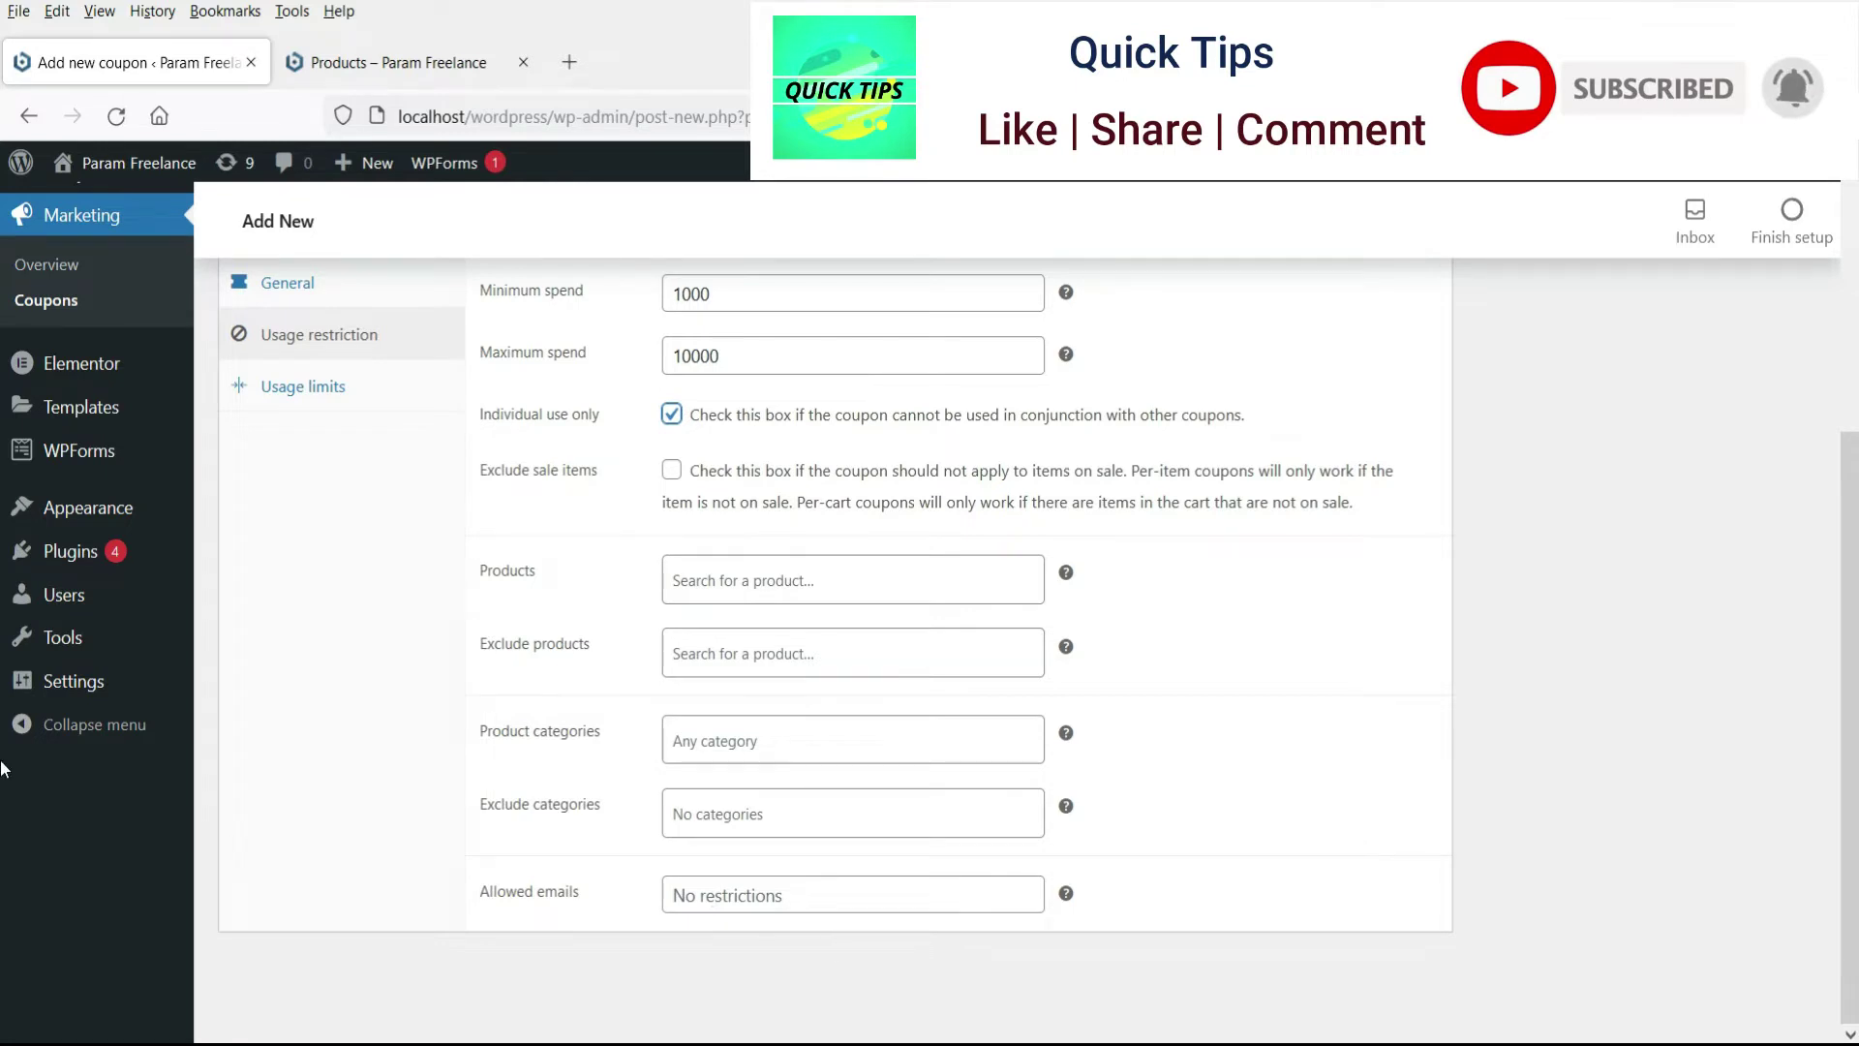
pyautogui.scroll(2, 338, 563)
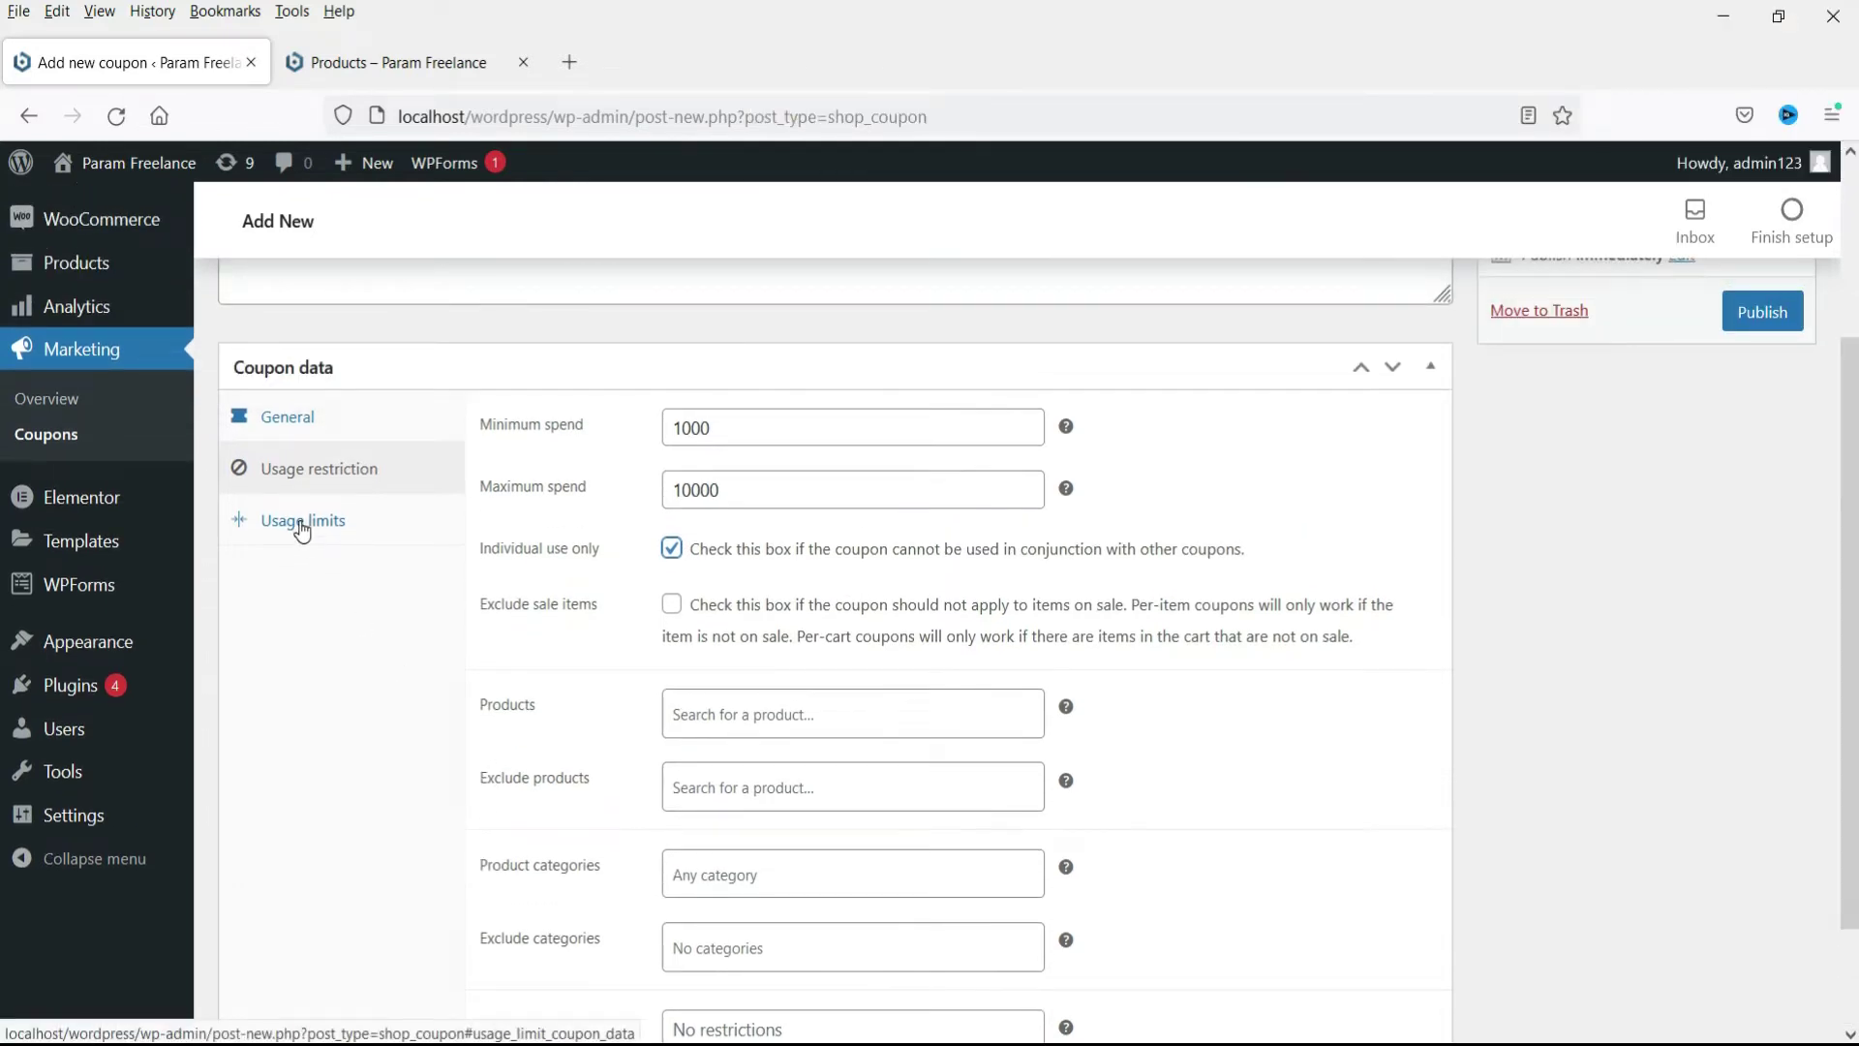
pyautogui.click(302, 524)
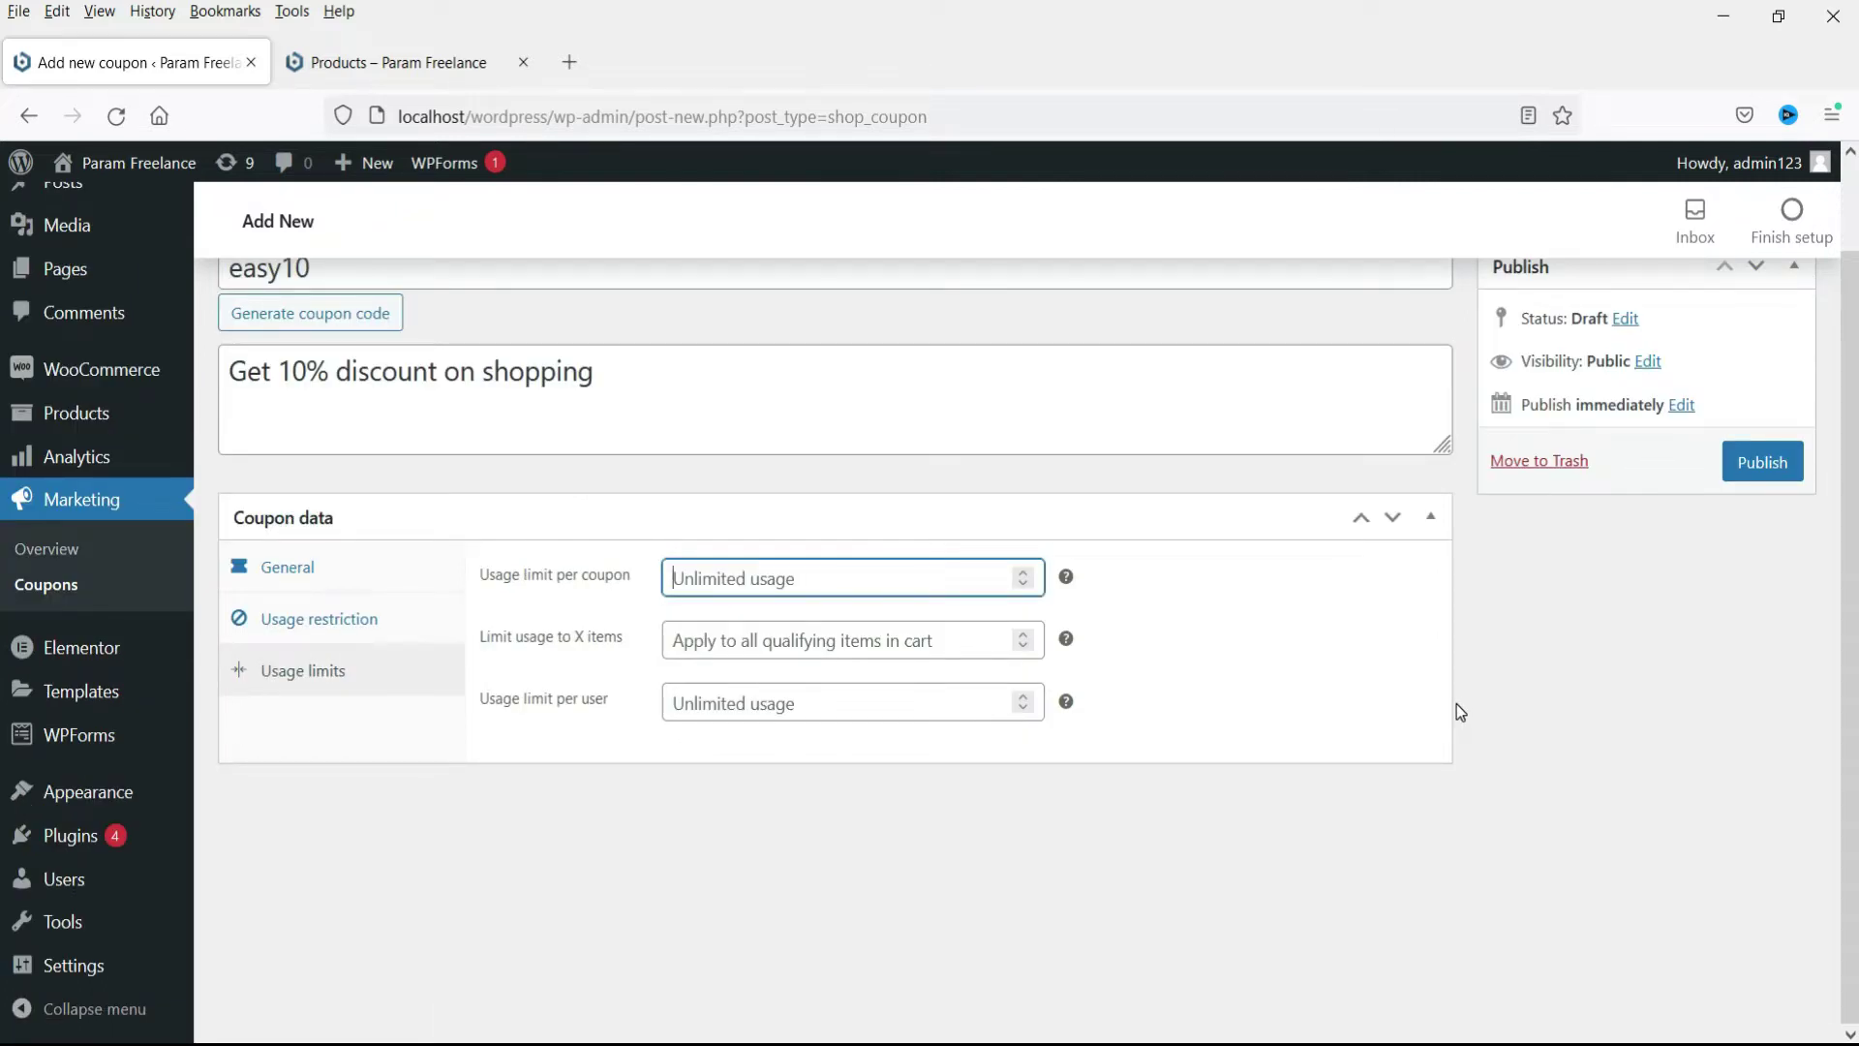
pyautogui.write('50')
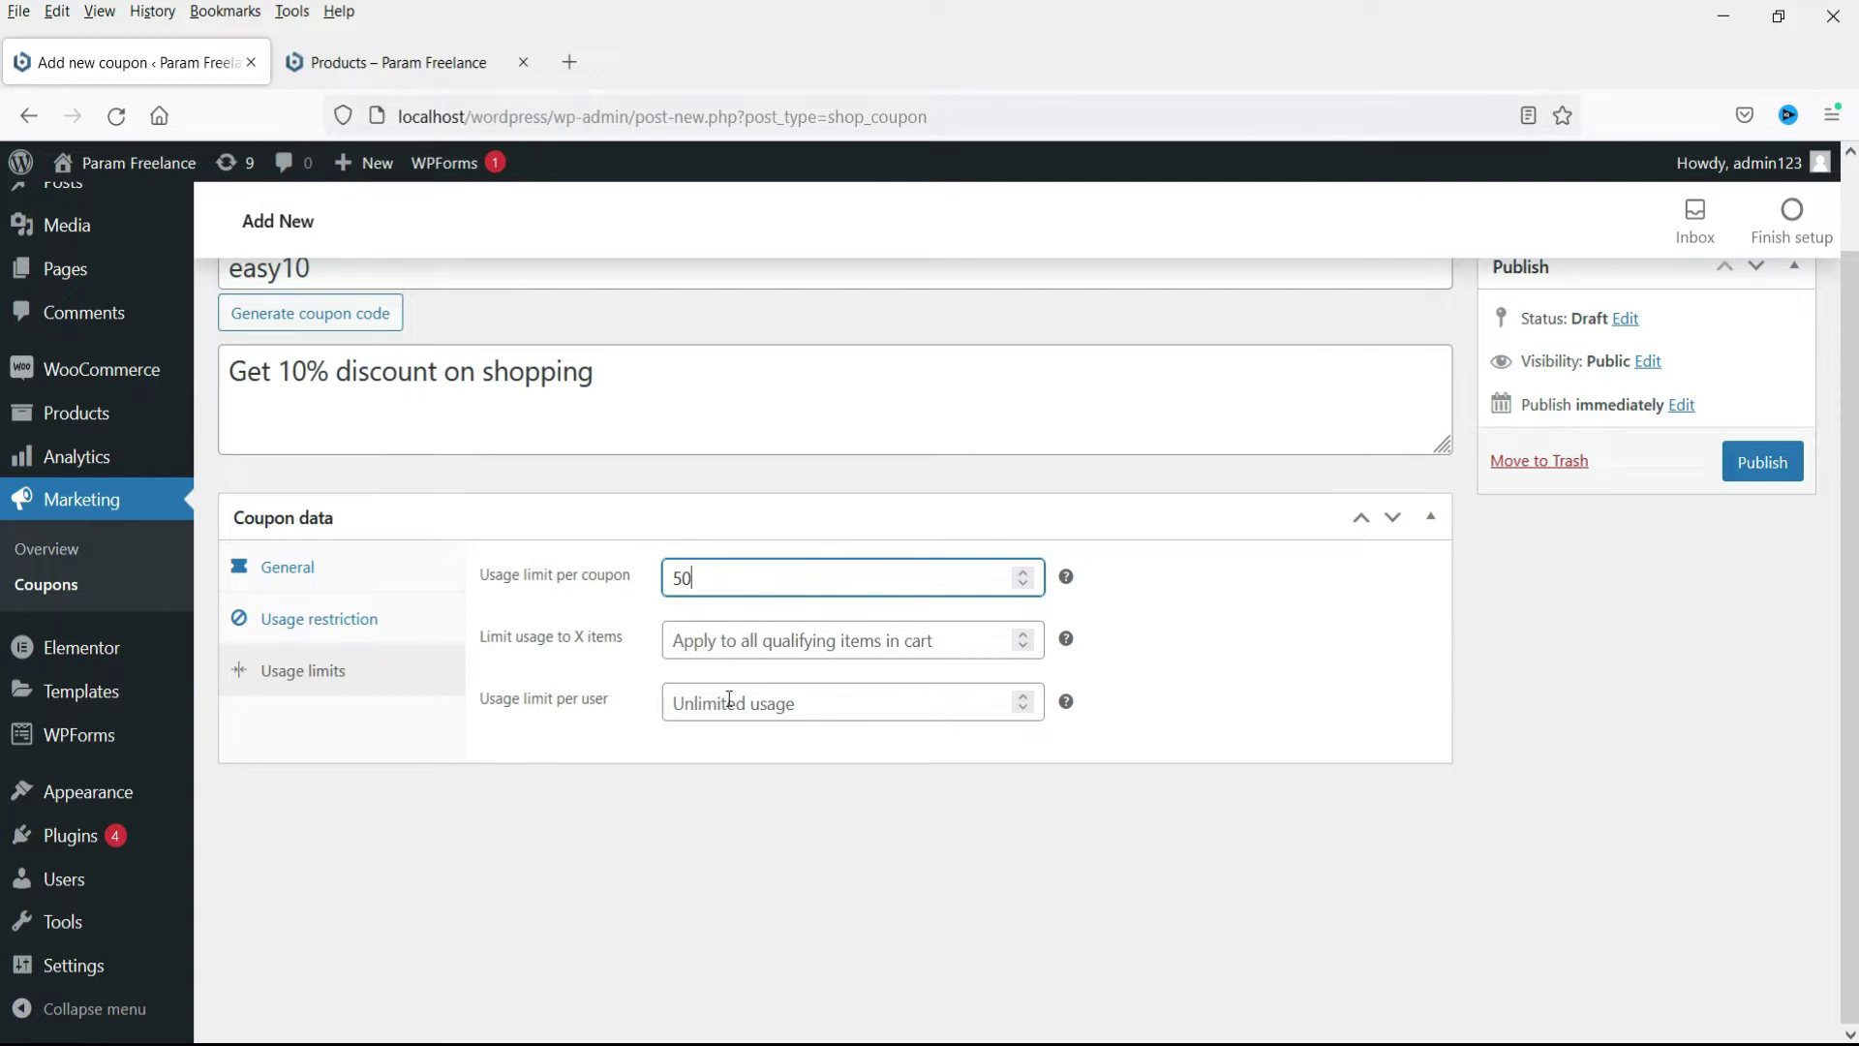
pyautogui.click(693, 697)
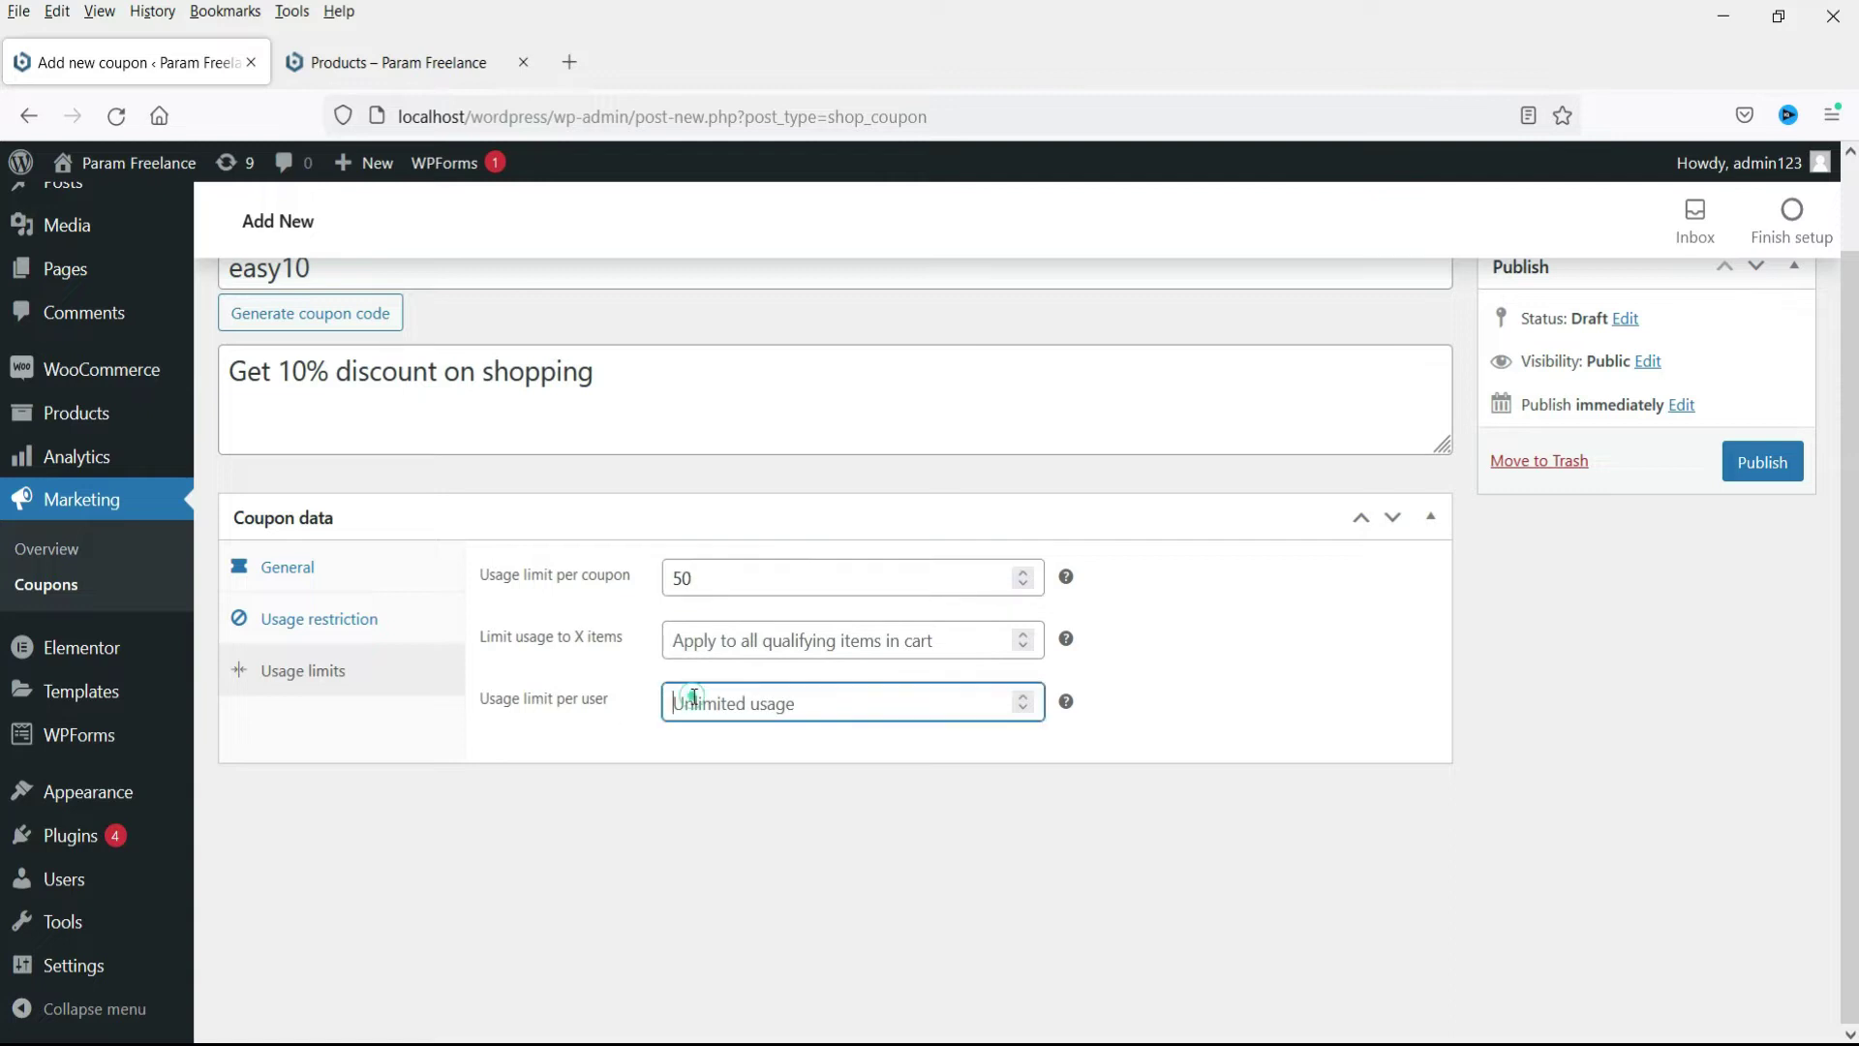
pyautogui.write('1')
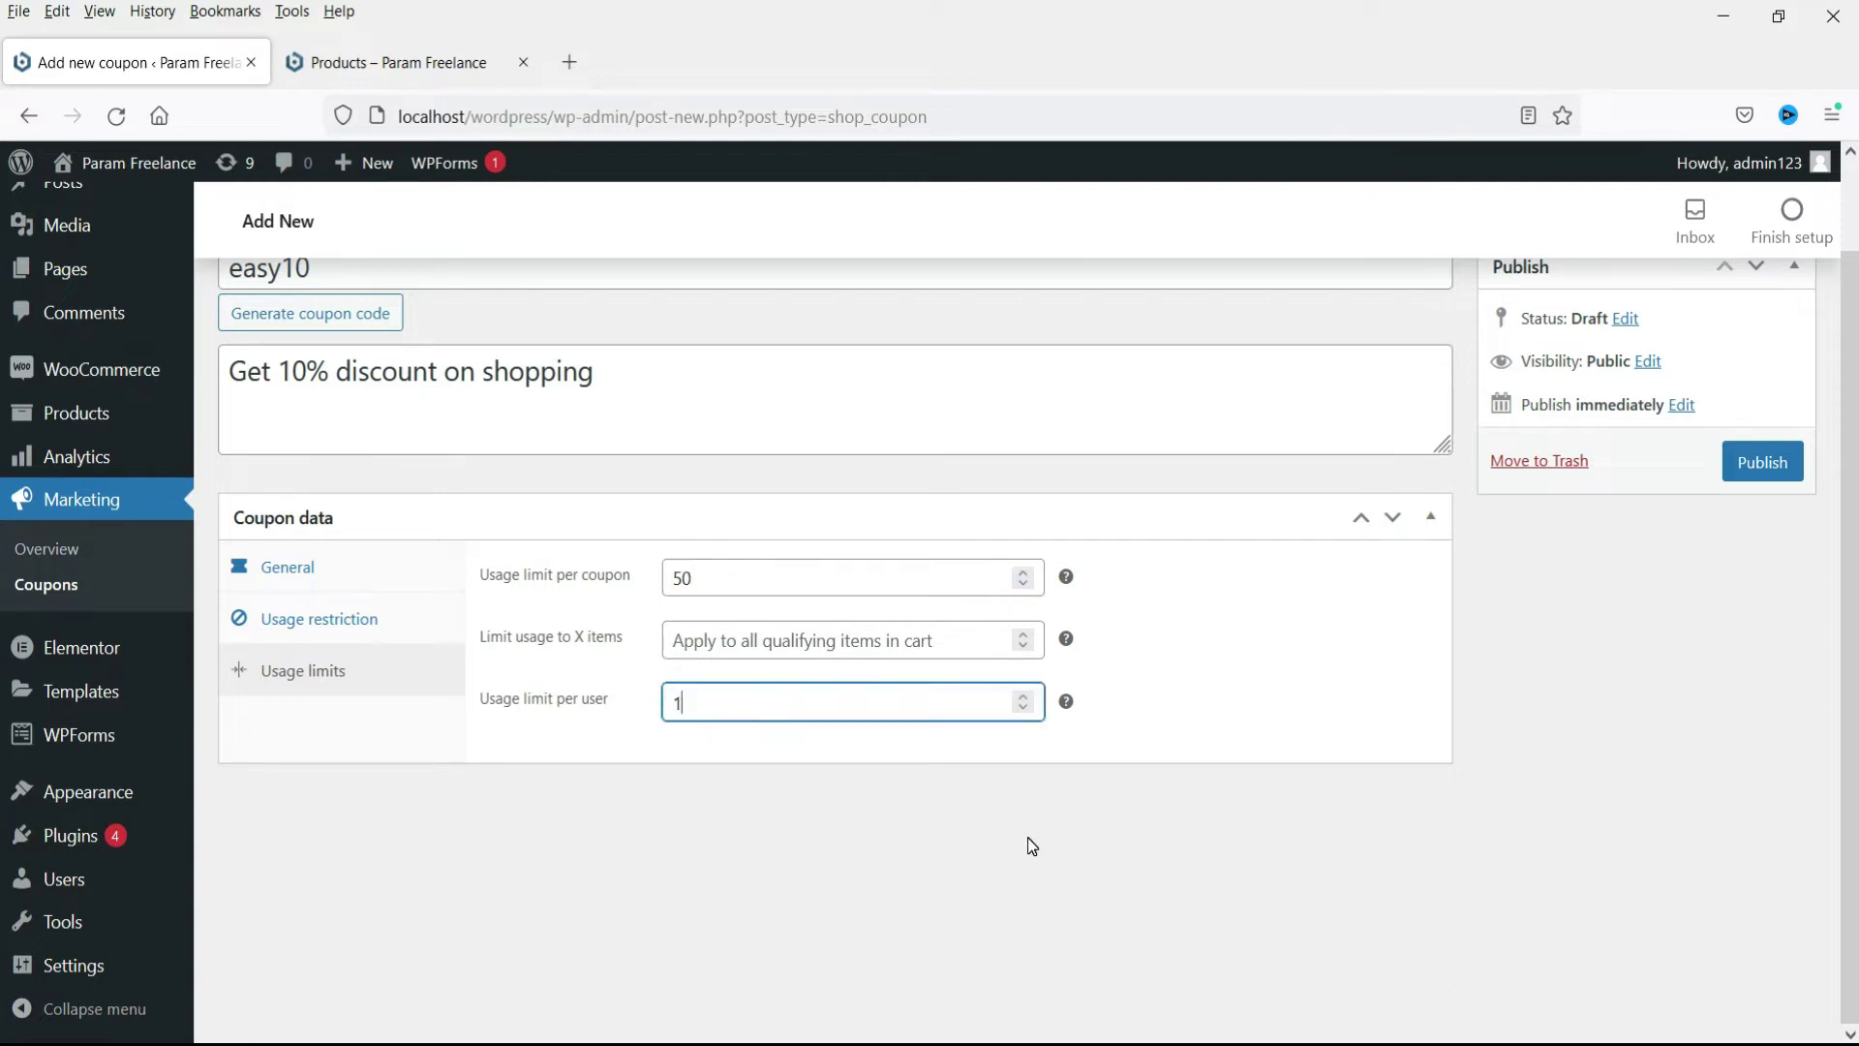
# Step: Change the usage limit per user to 2 and set it back to 1
pyautogui.doubleClick(734, 716)
pyautogui.write('2')
pyautogui.click(1214, 690)
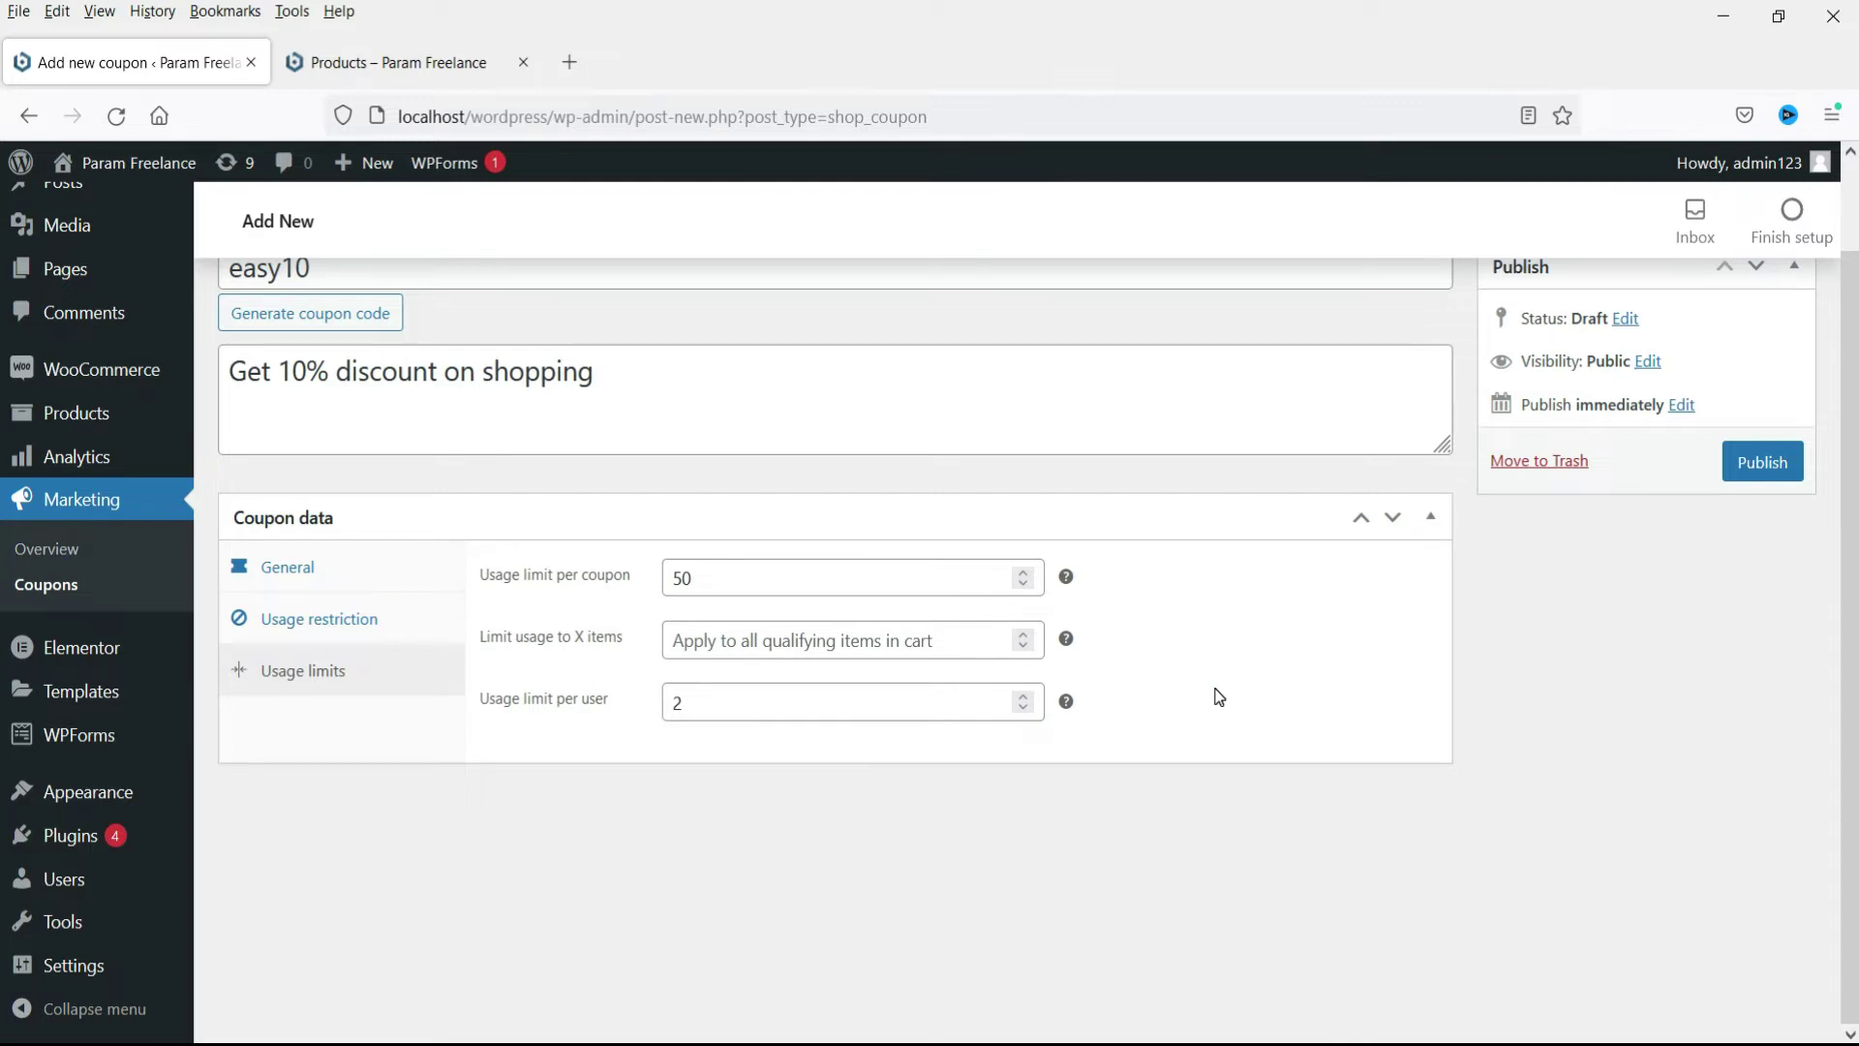
pyautogui.doubleClick(714, 700)
pyautogui.write('1')
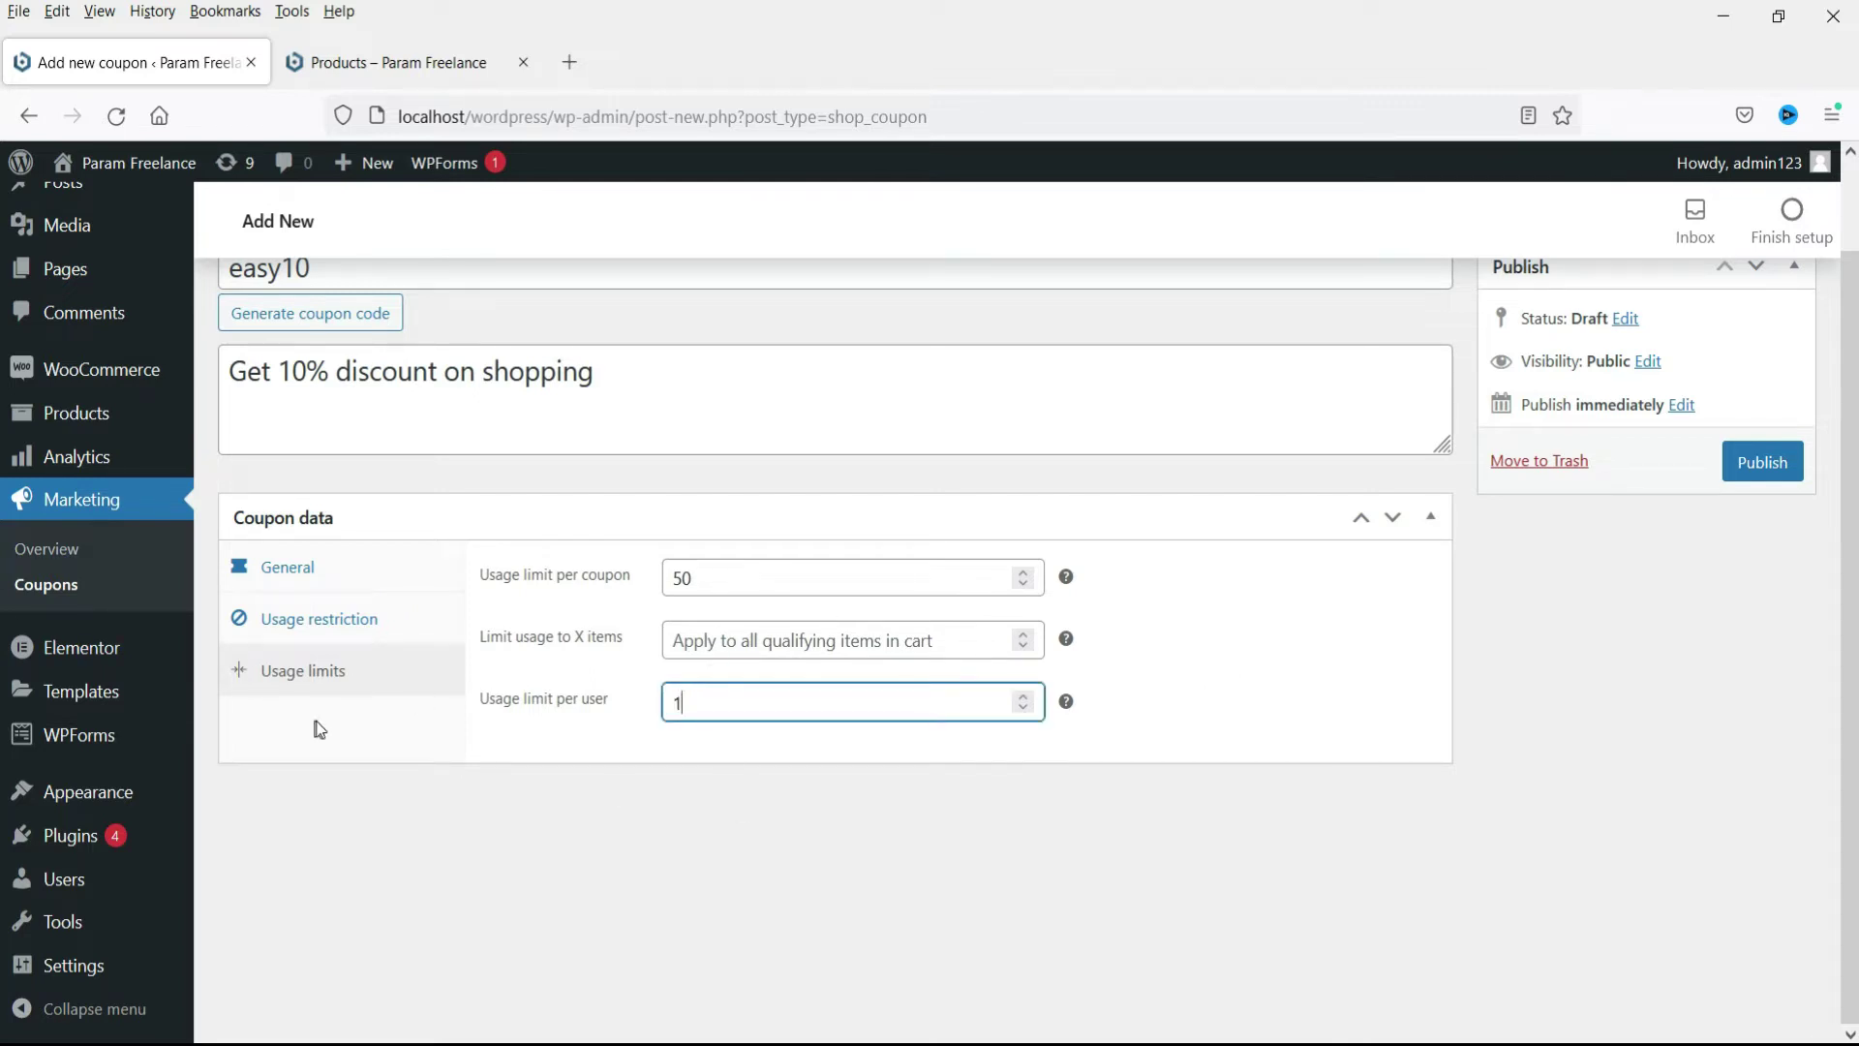
# Step: Publish the easy10 coupon
pyautogui.click(1641, 714)
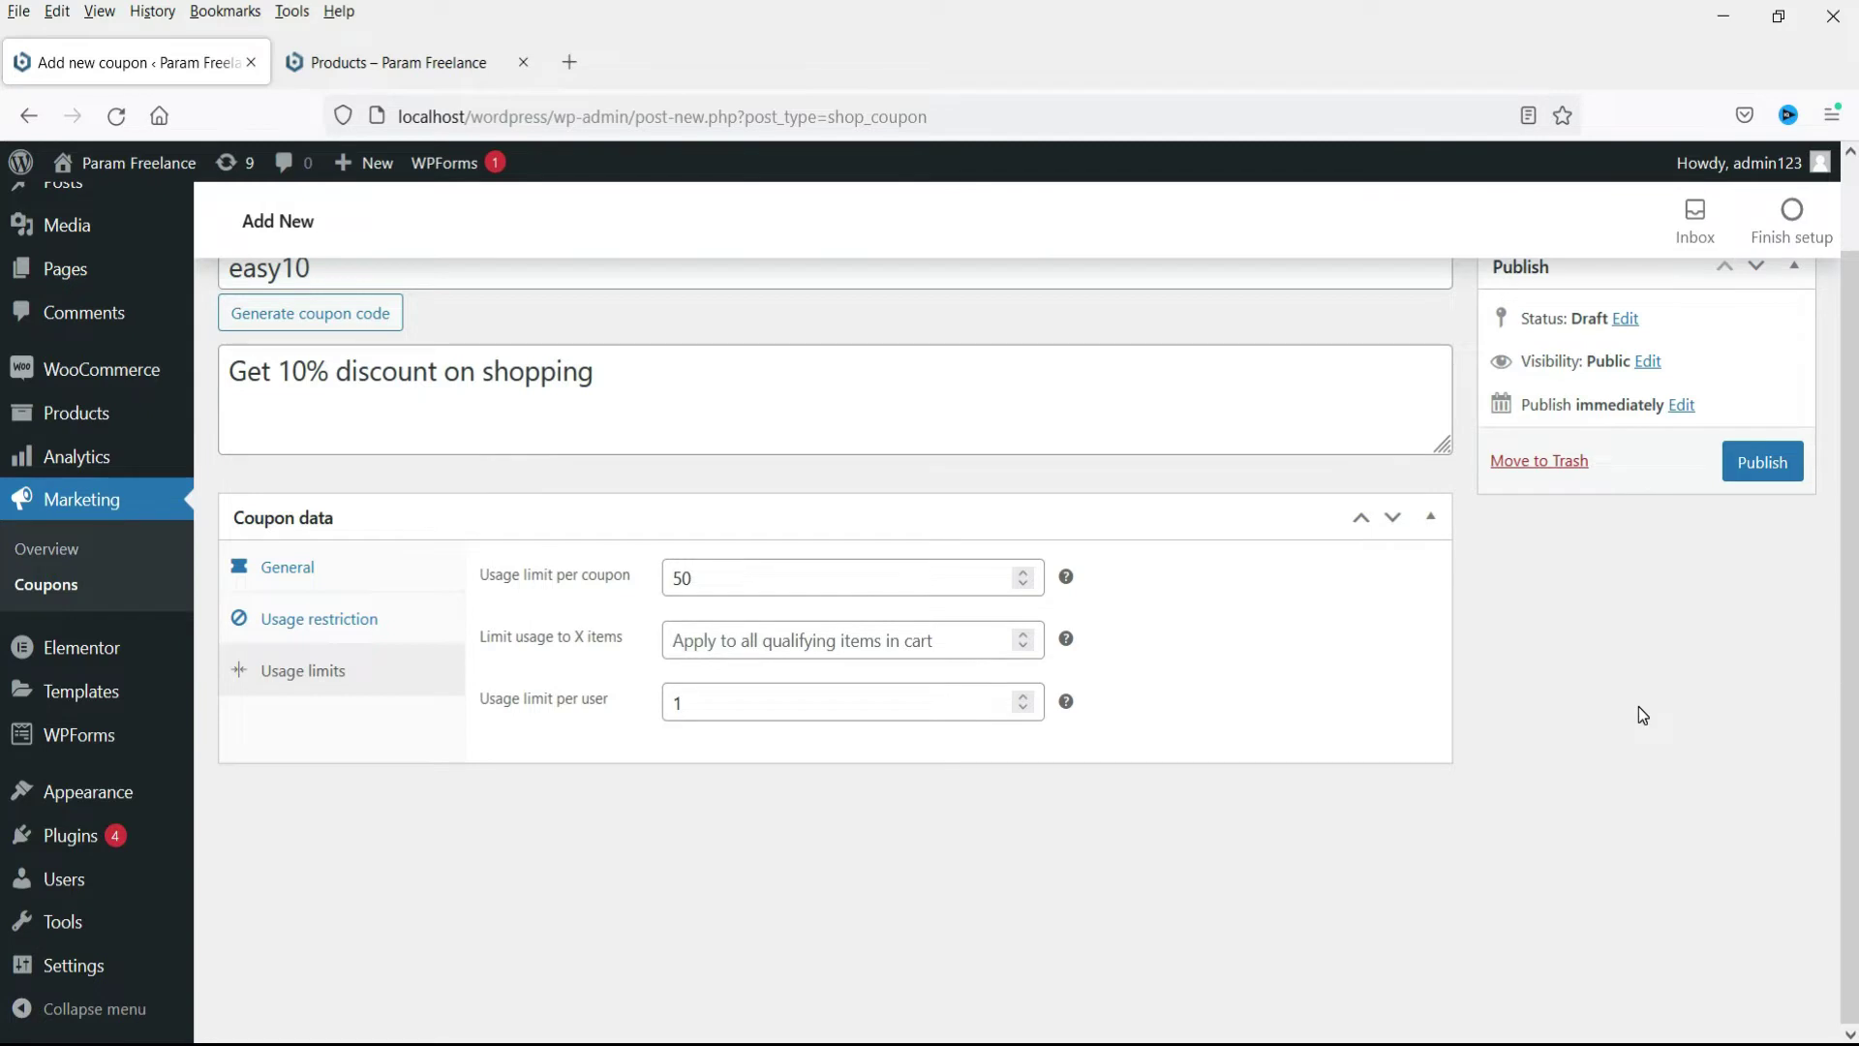
pyautogui.scroll(2, 1642, 697)
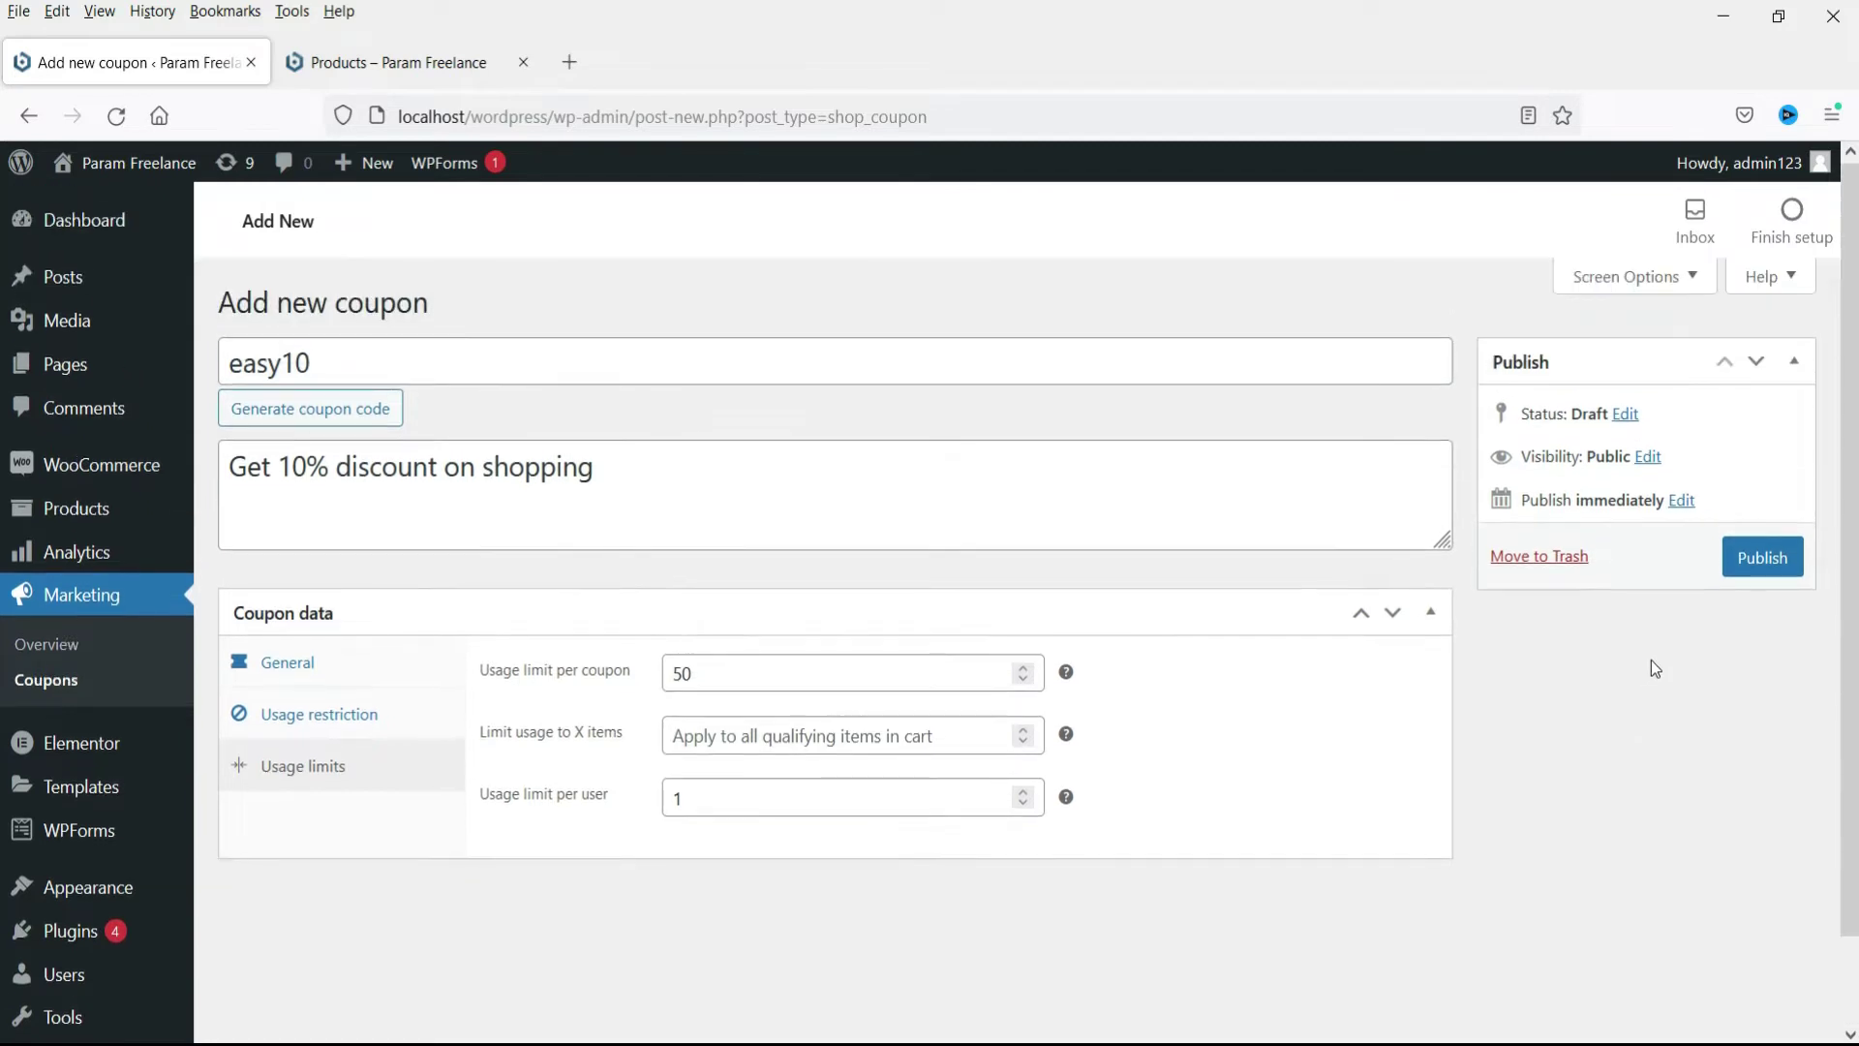
pyautogui.click(1776, 562)
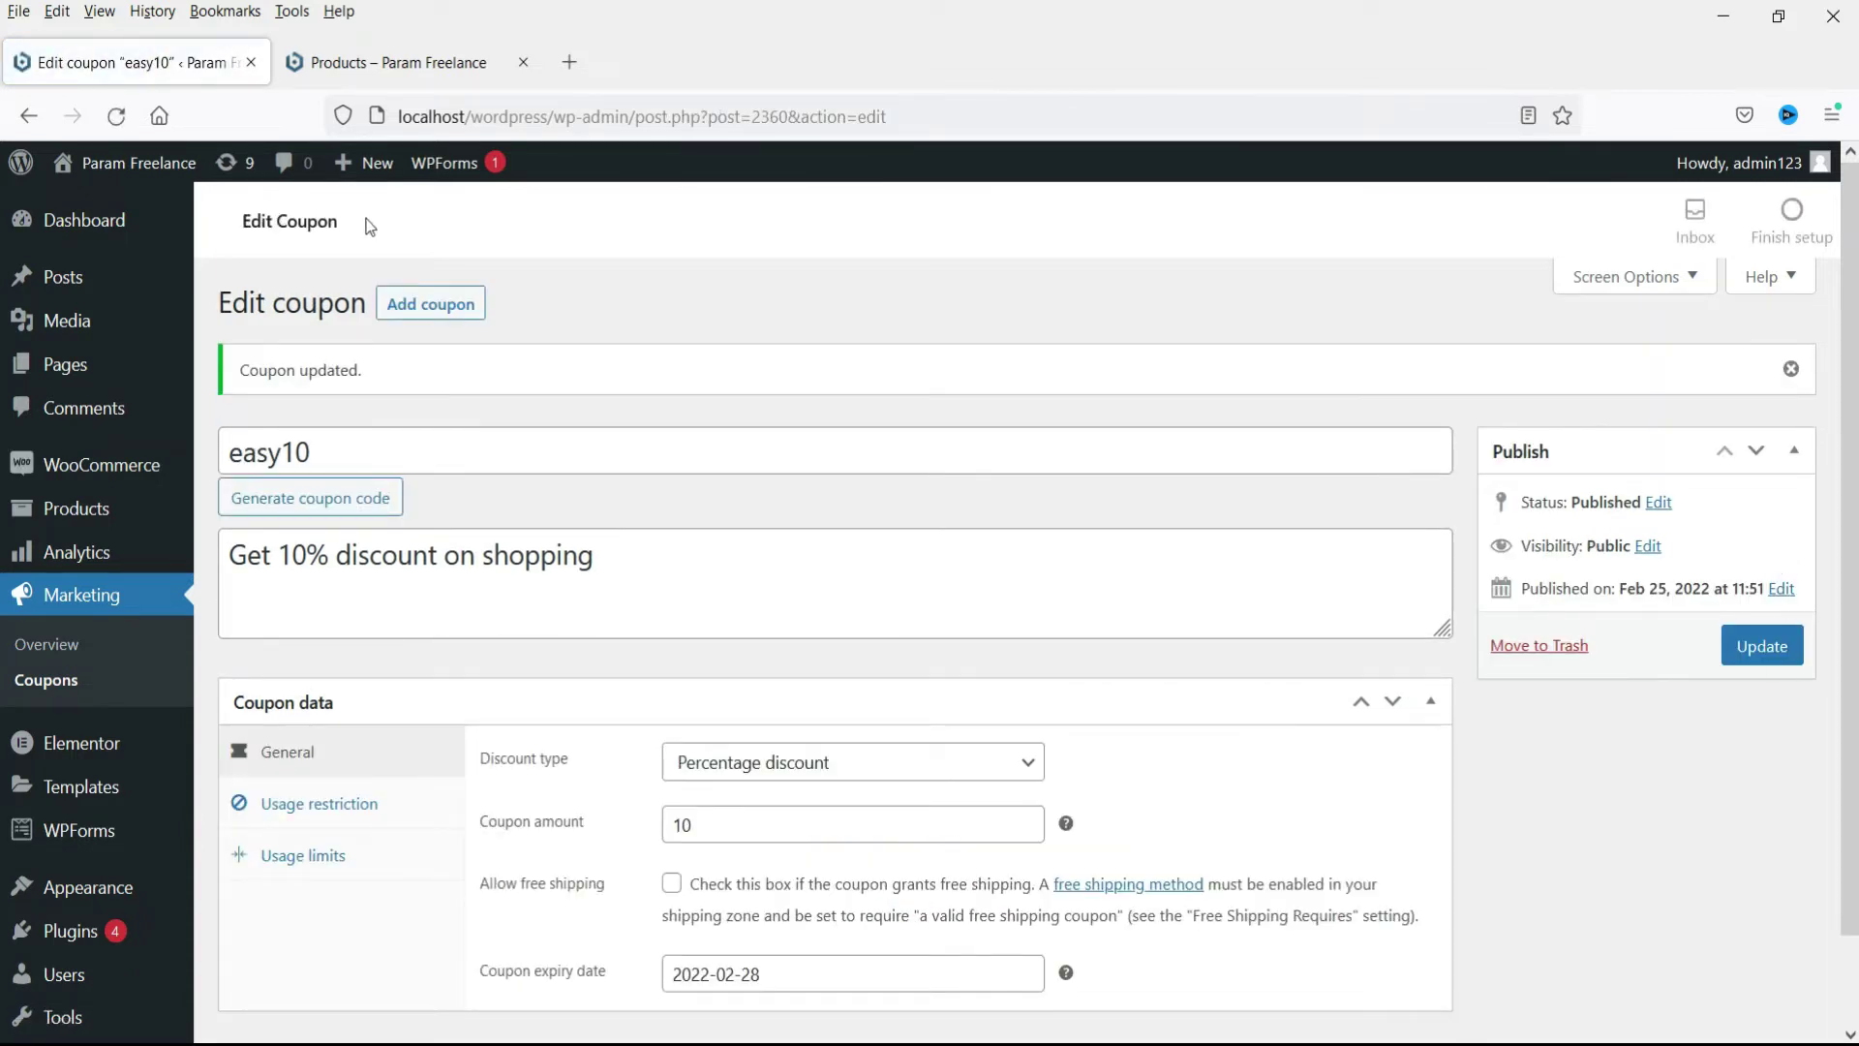
# Step: Switch to the shop page and add 1 Hour Online Yoga session, Complete Guide on Search Engine Optimization and Black Printed Coffee Mug to the cart
pyautogui.click(375, 62)
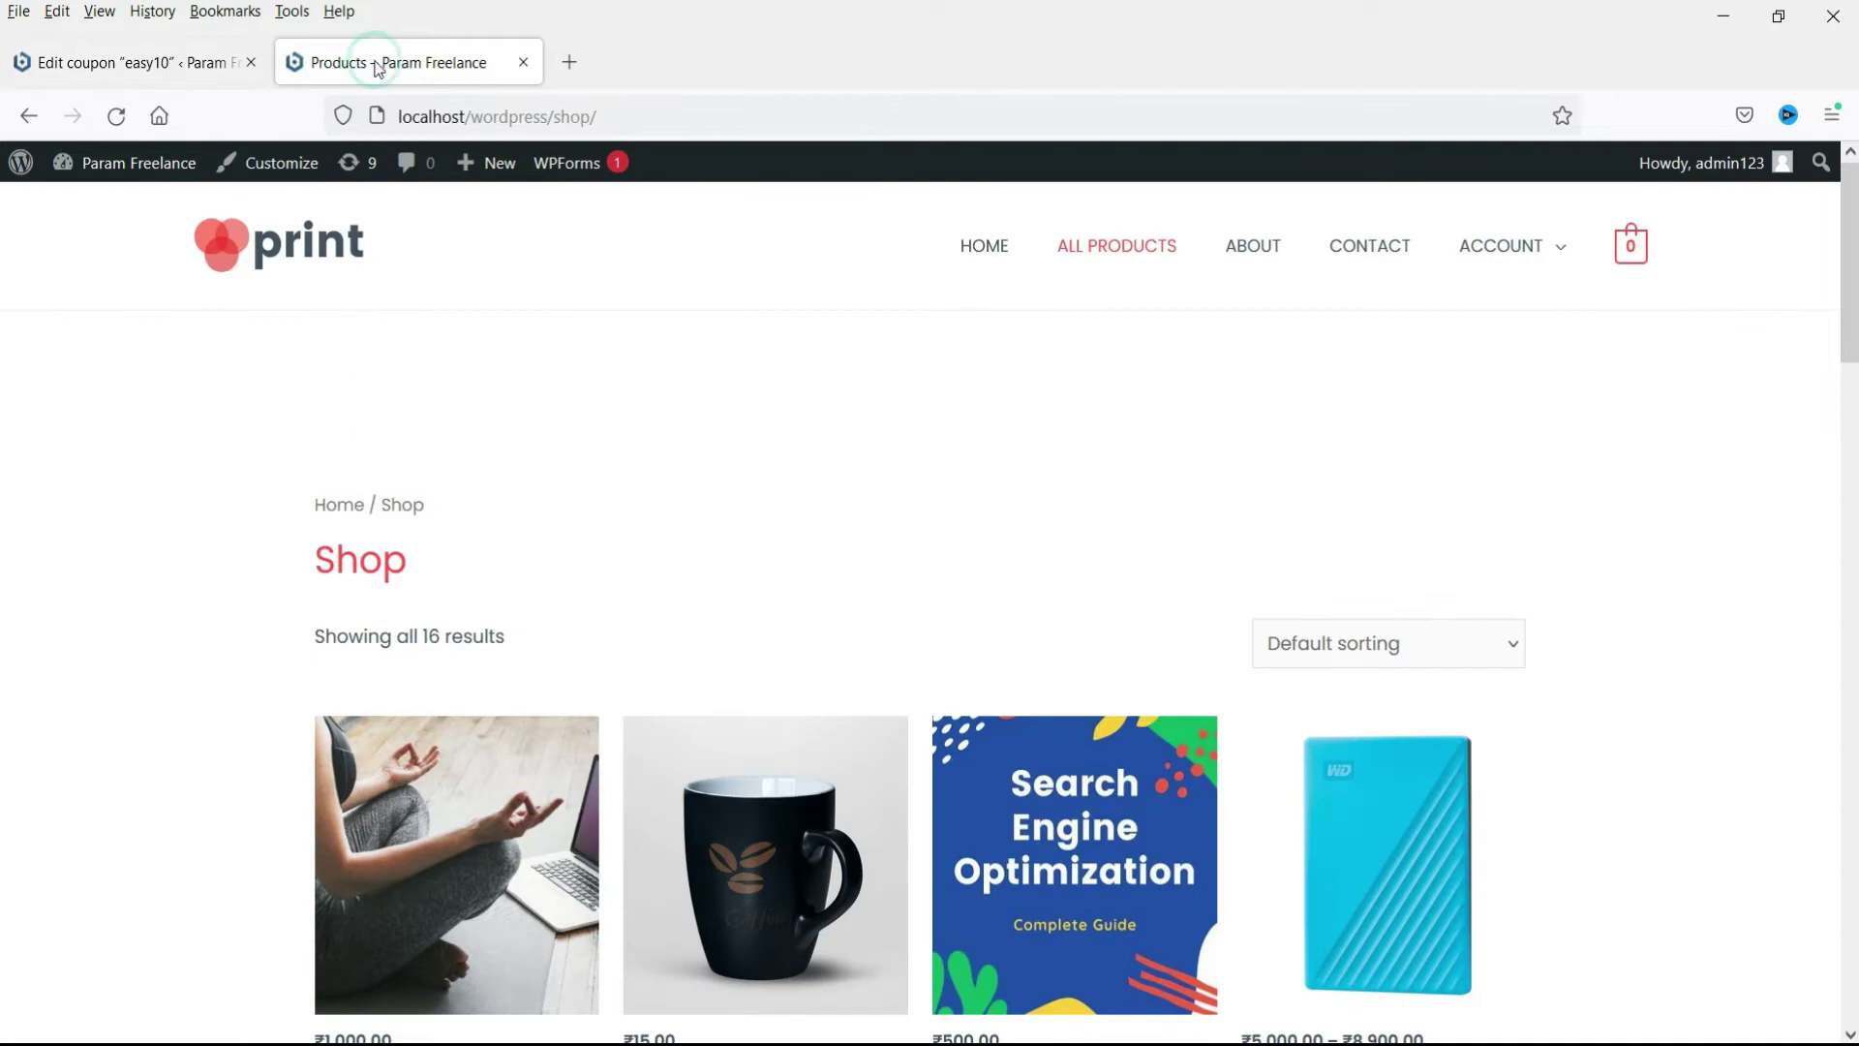
pyautogui.scroll(-4, 1094, 344)
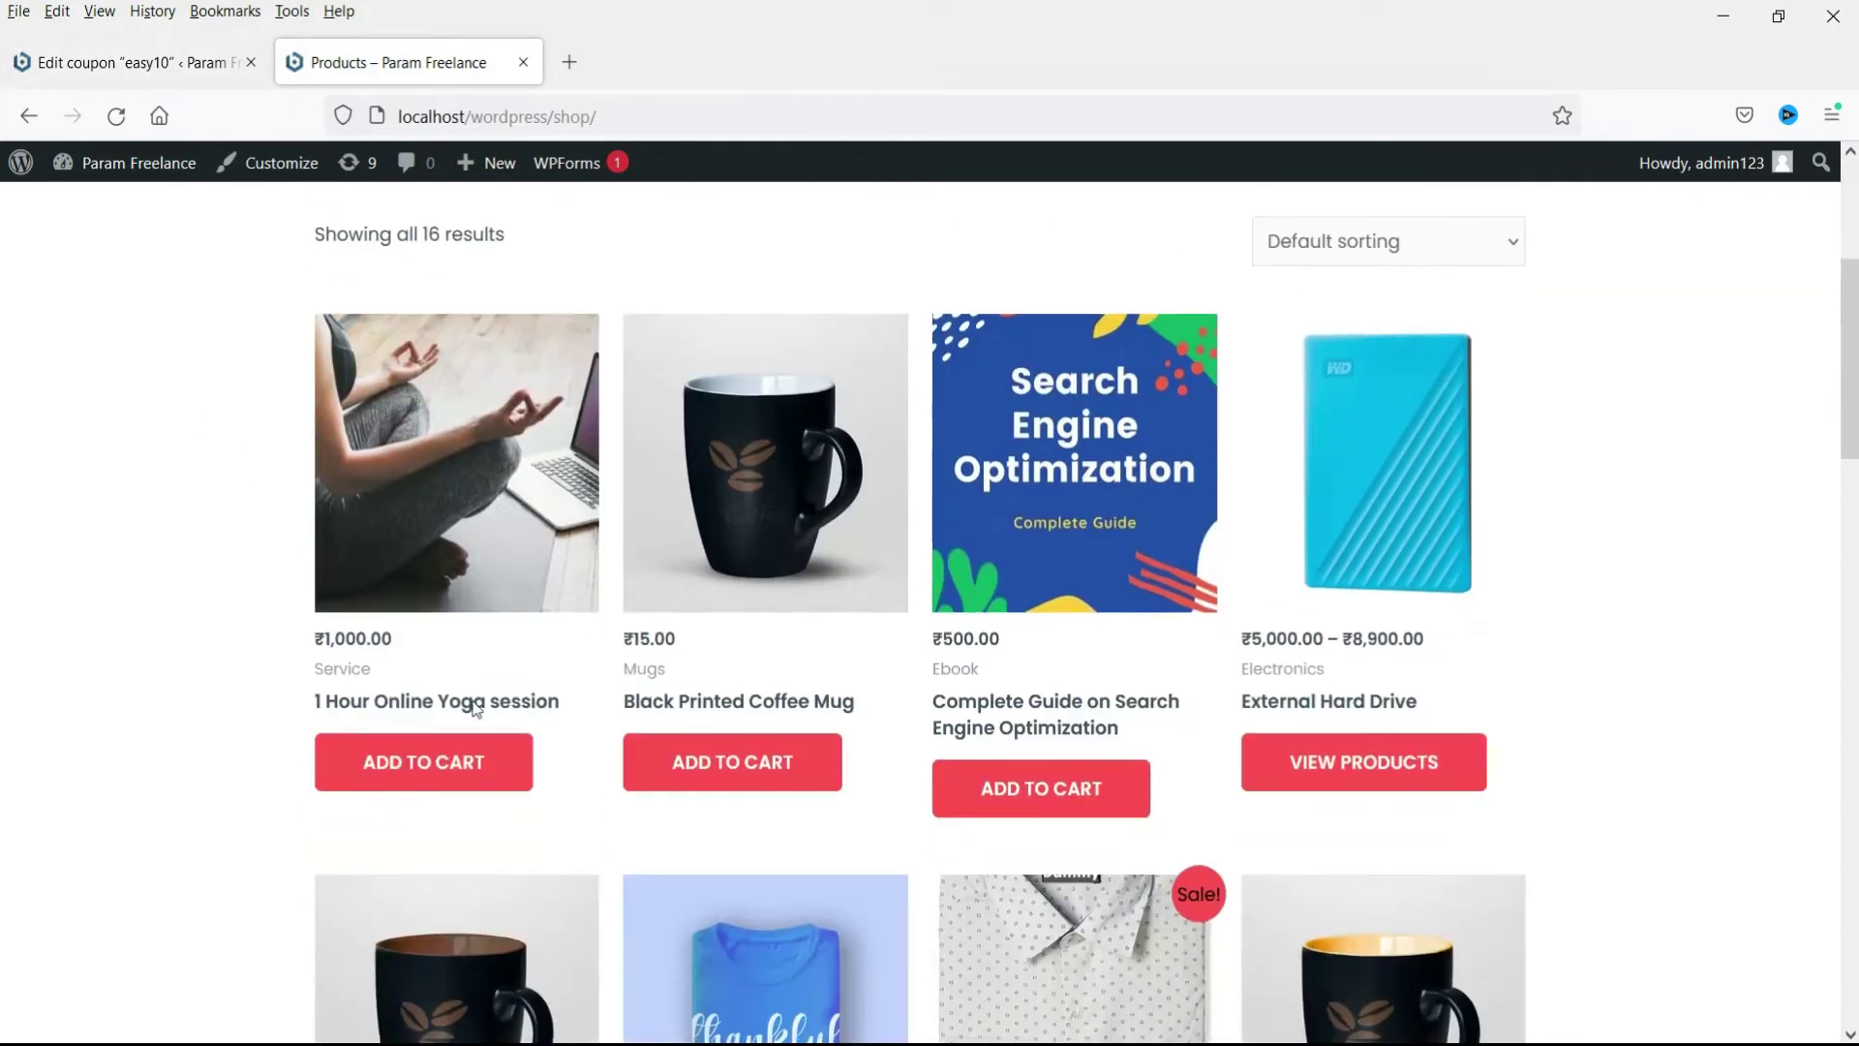
pyautogui.click(406, 769)
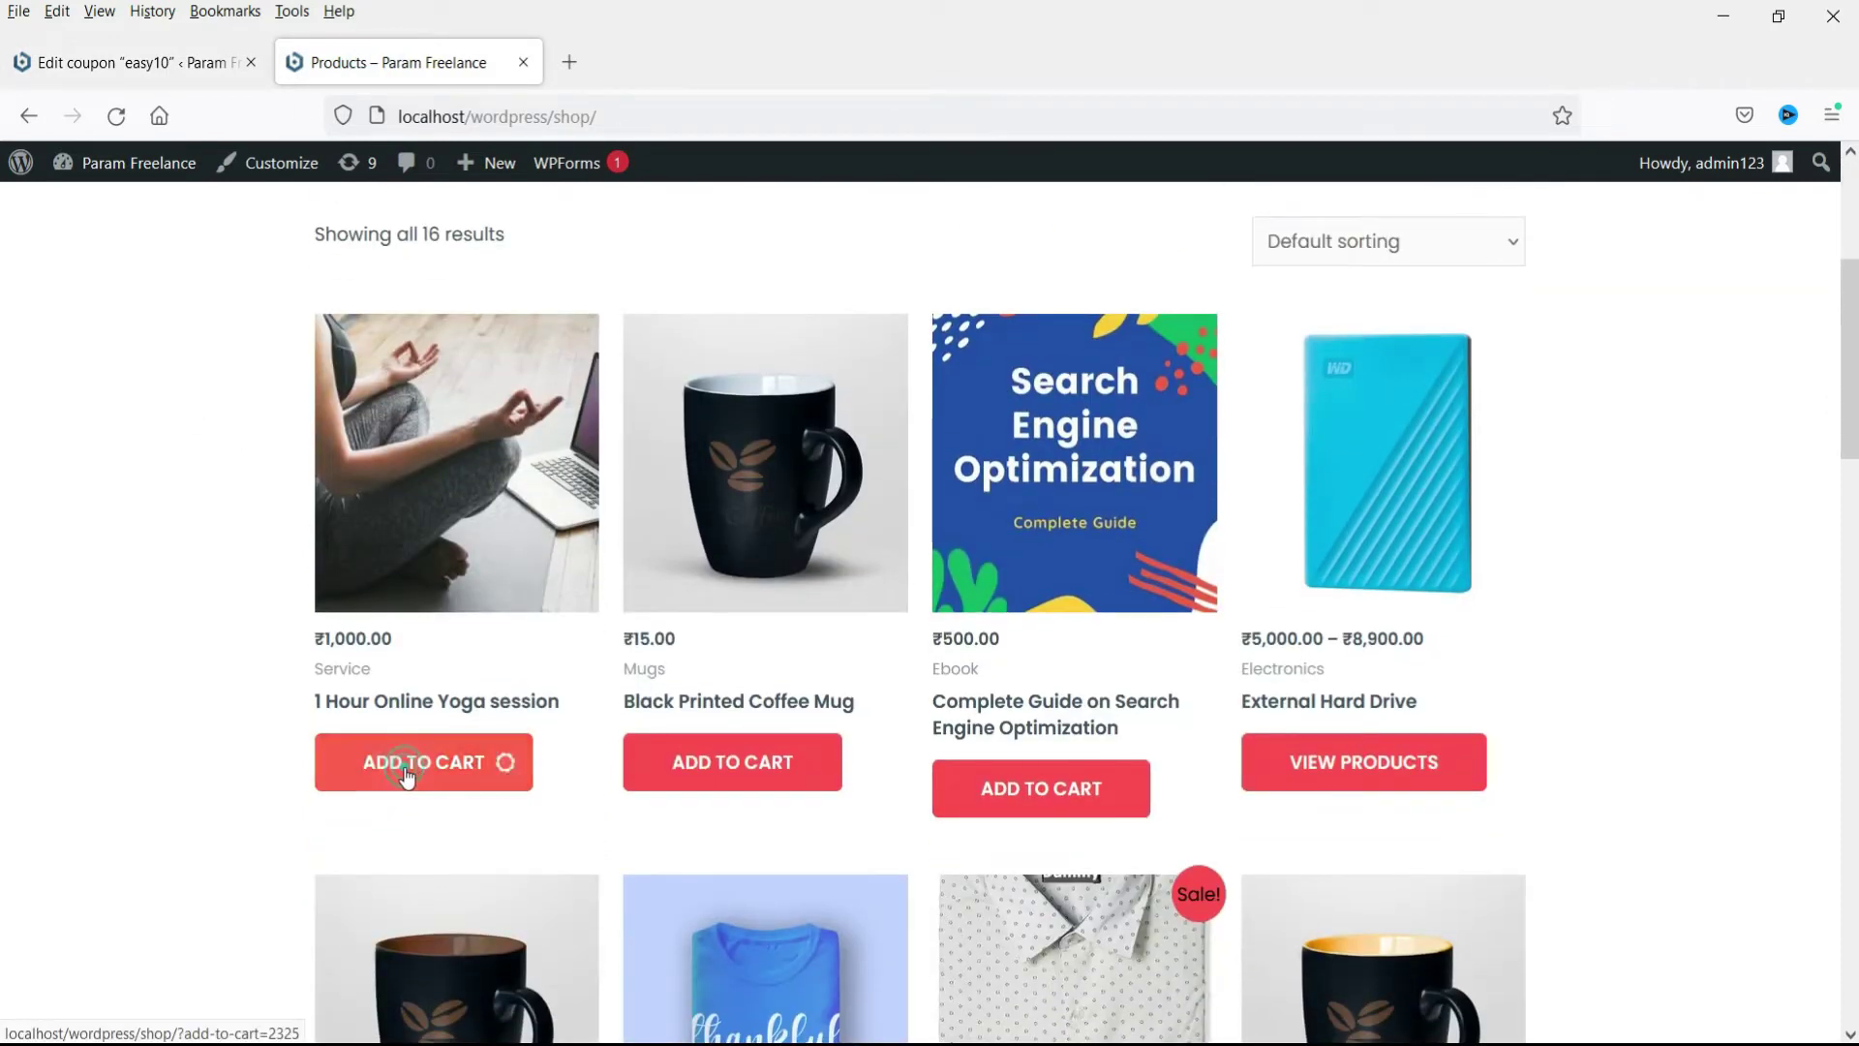
pyautogui.click(1060, 787)
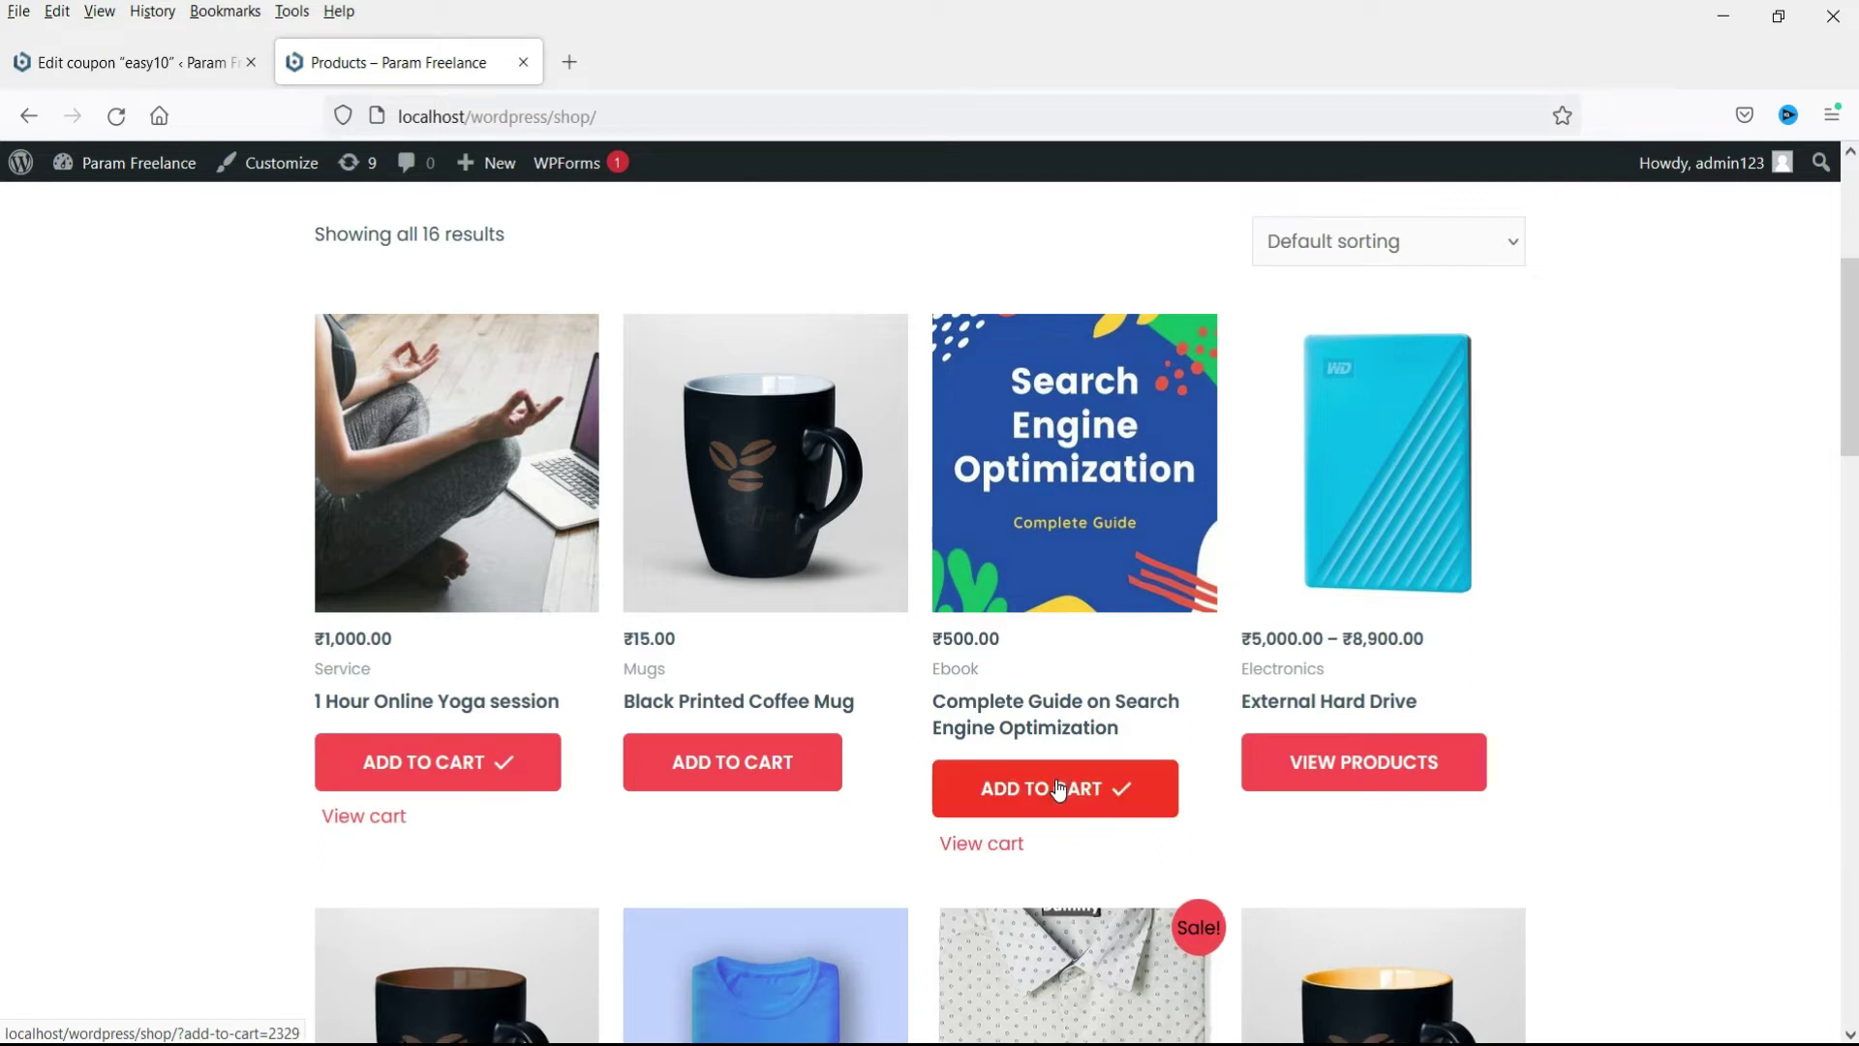
pyautogui.scroll(-3, 954, 751)
pyautogui.scroll(-4, 774, 503)
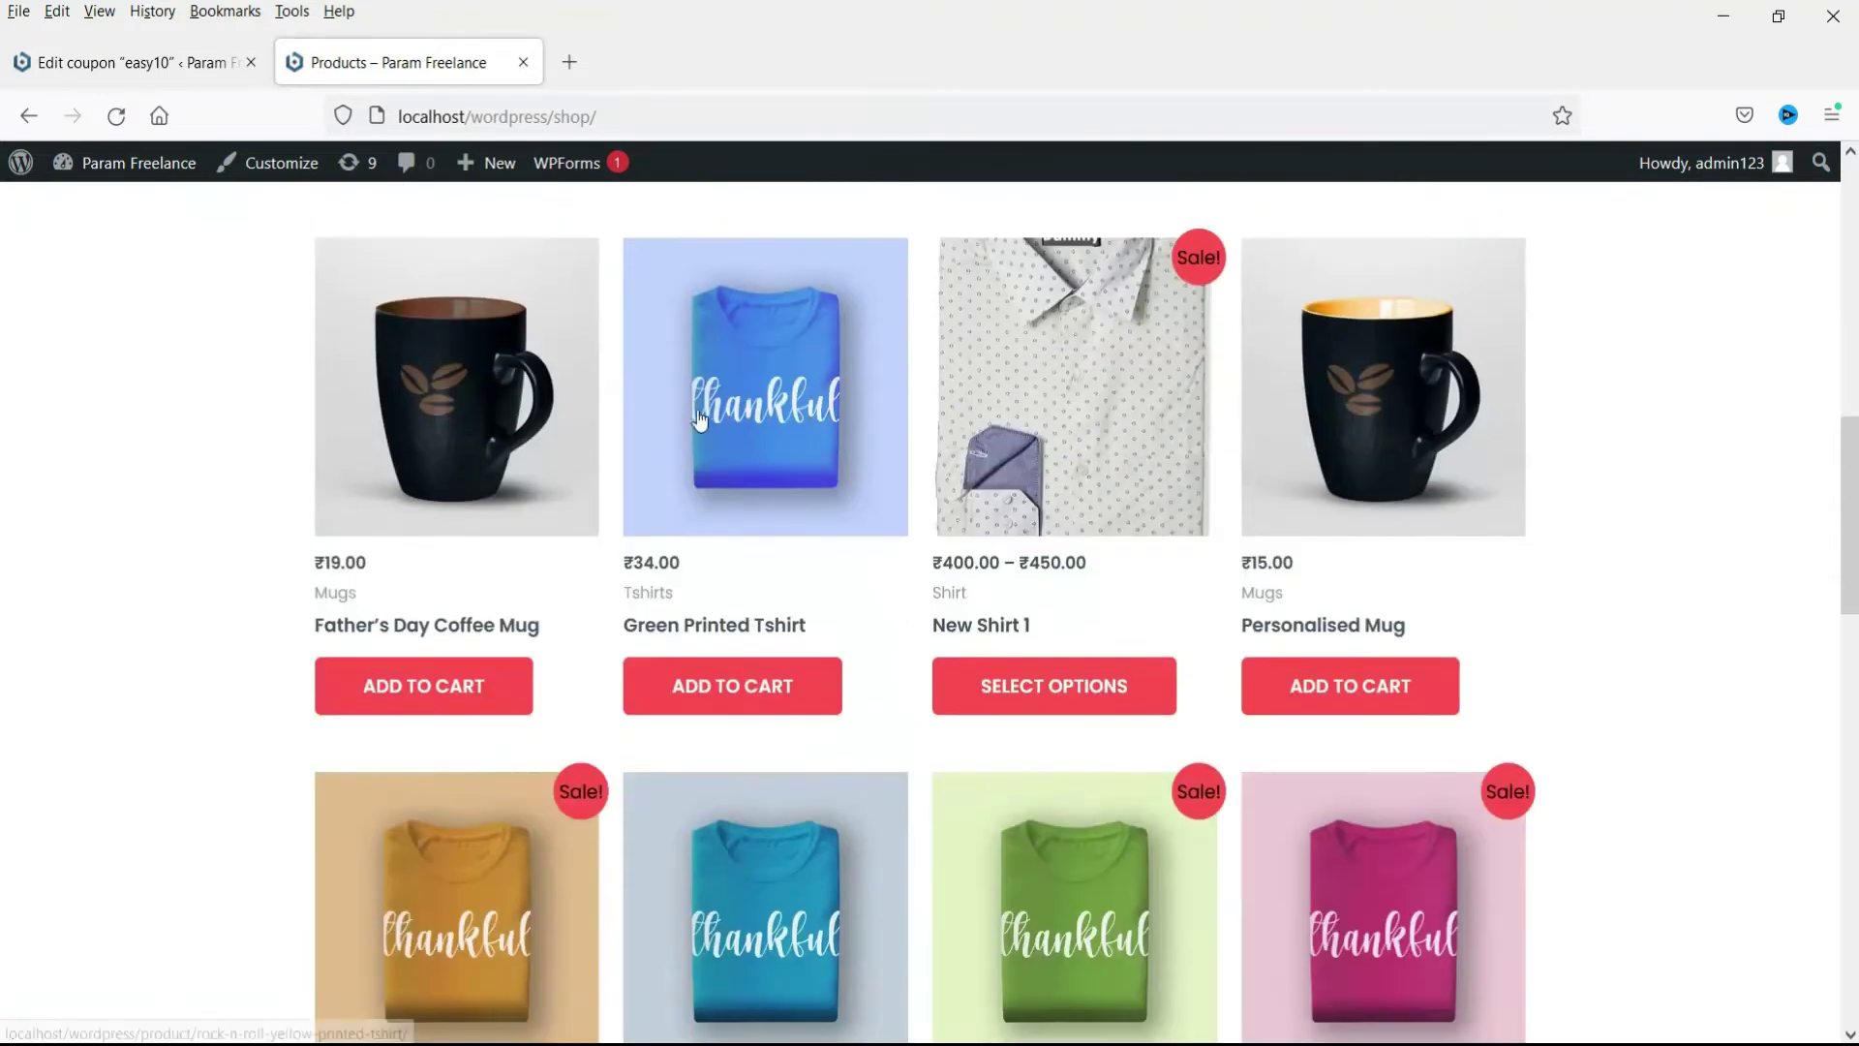
pyautogui.scroll(3, 699, 418)
pyautogui.click(733, 359)
pyautogui.scroll(-3, 833, 539)
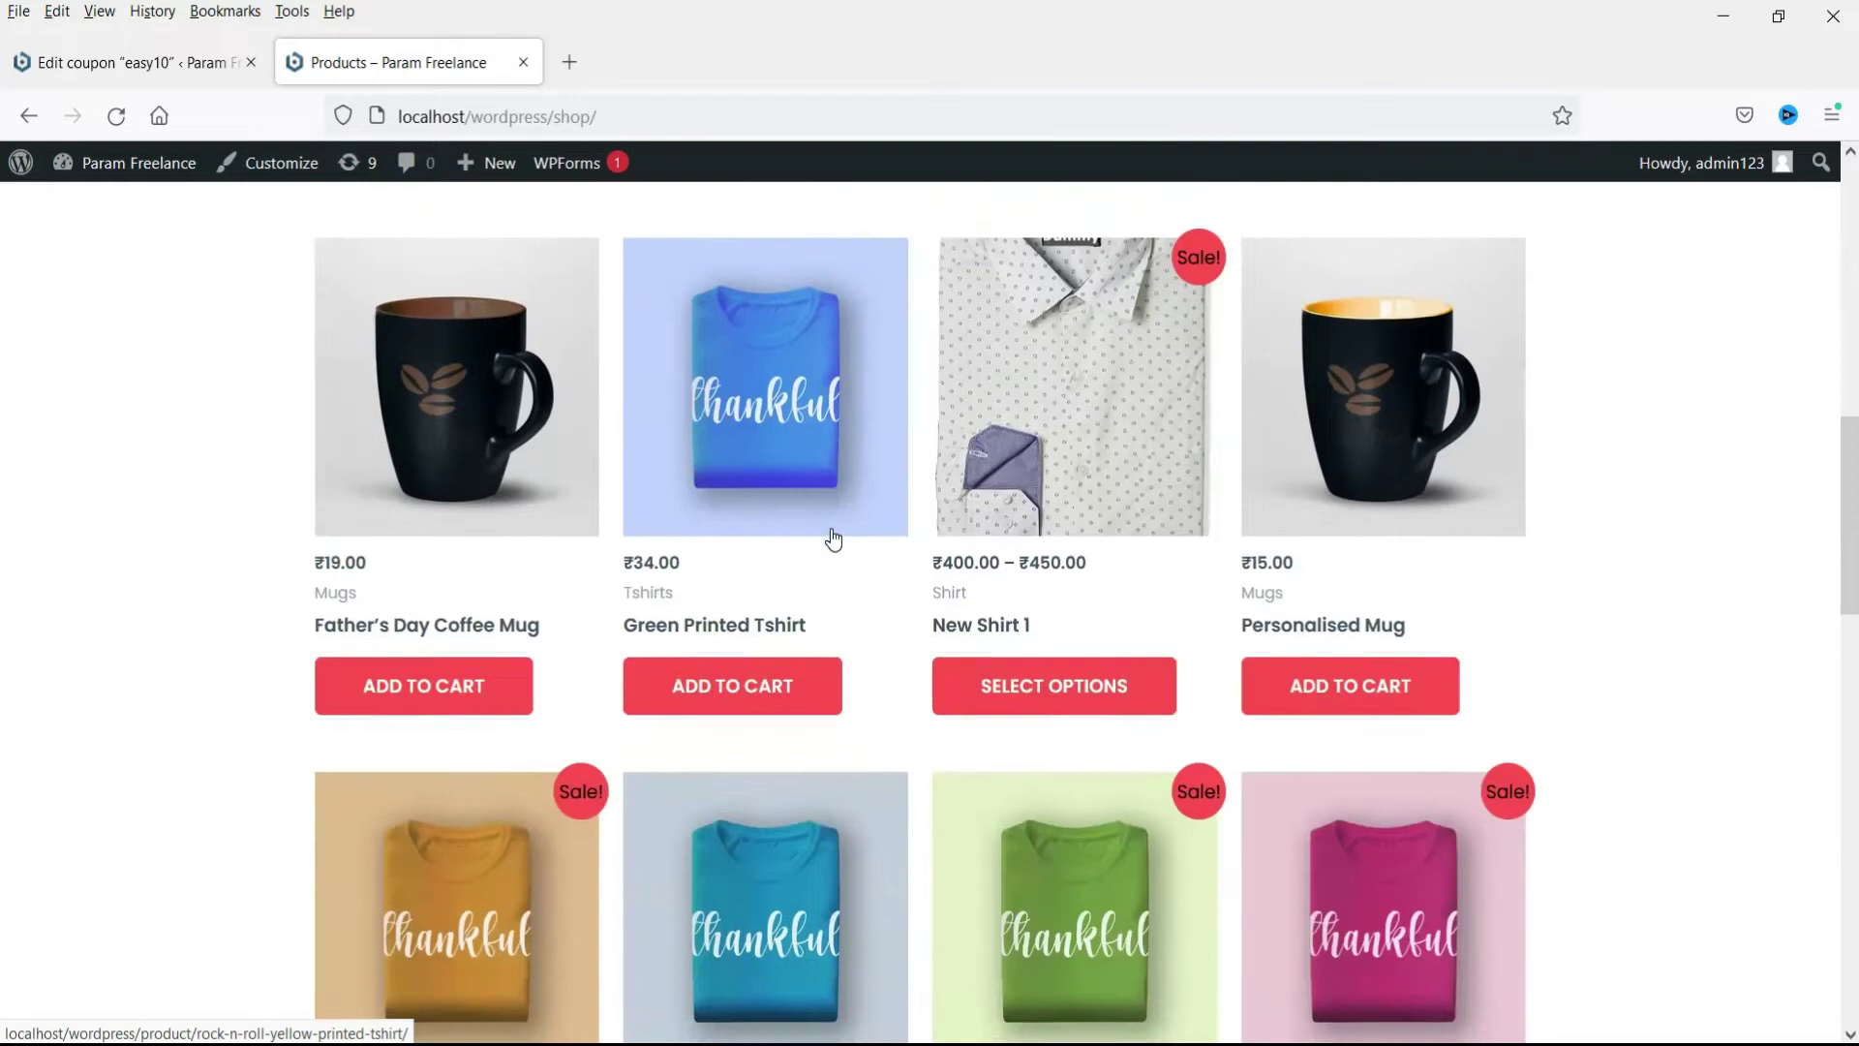
pyautogui.scroll(-4, 833, 539)
pyautogui.scroll(8, 831, 532)
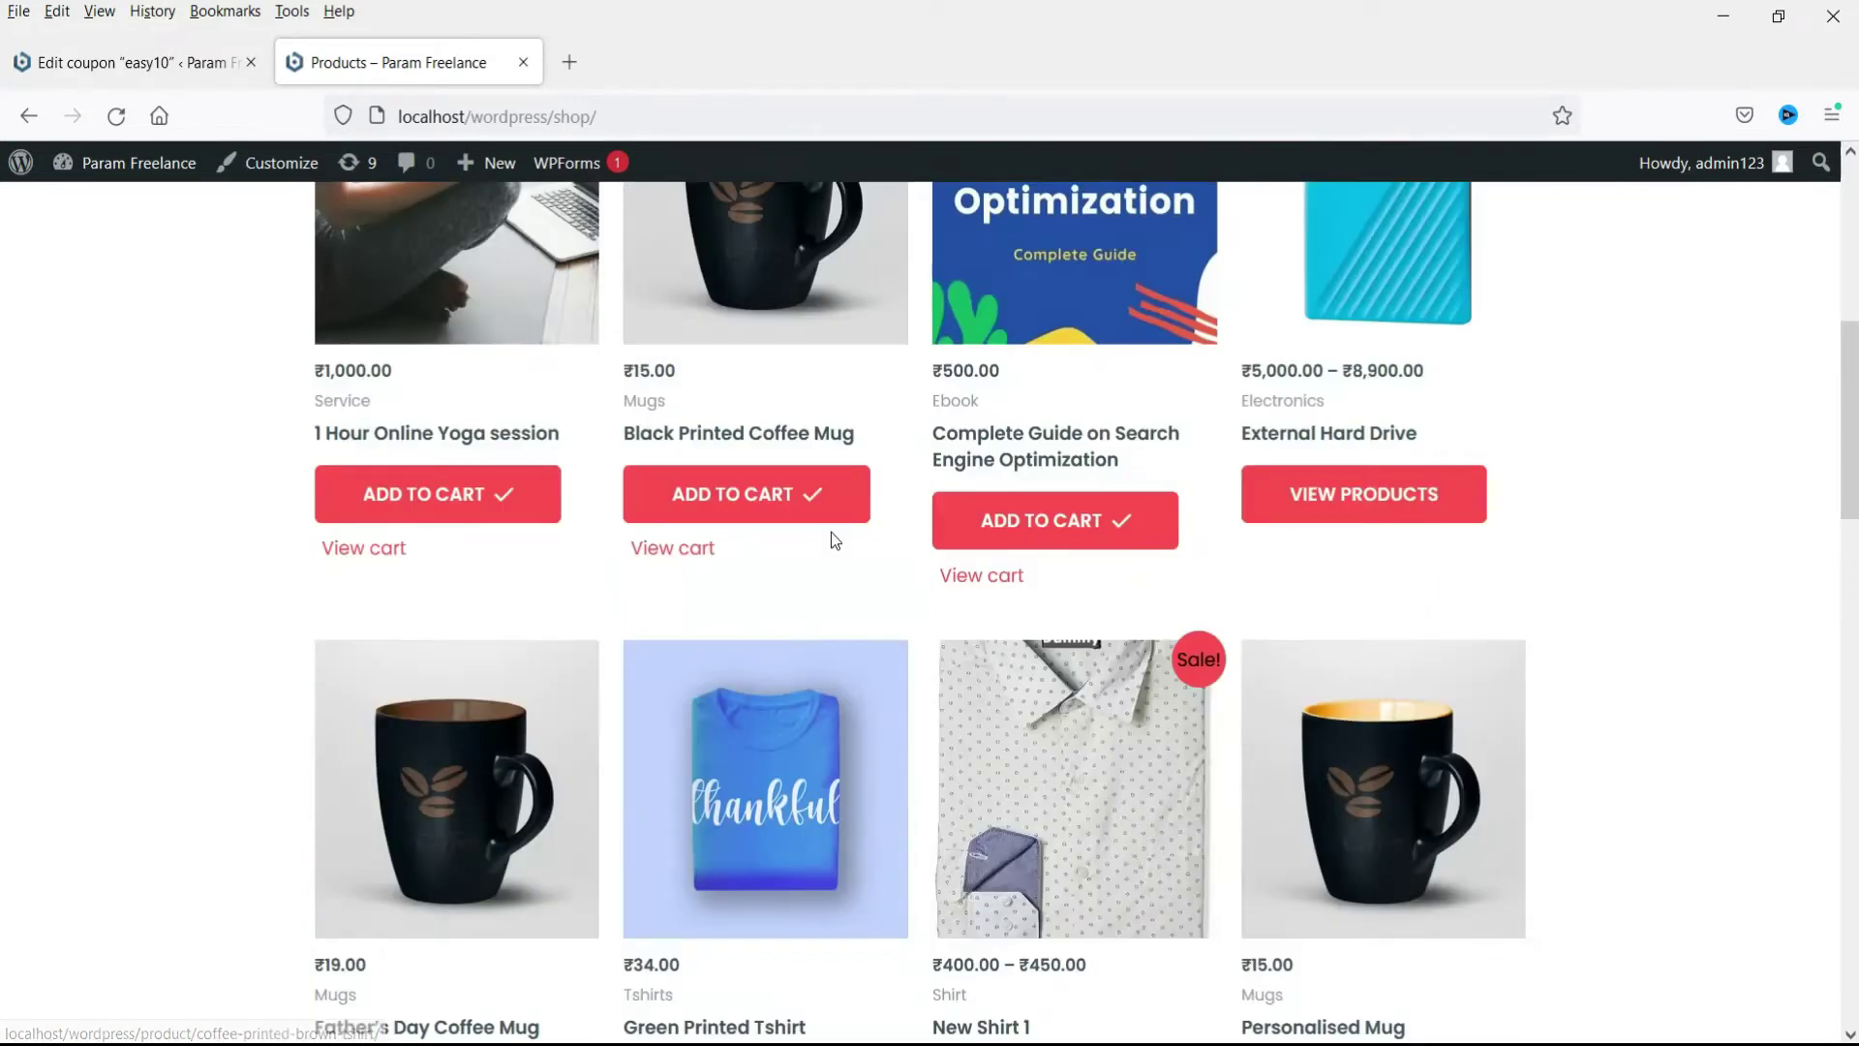
# Step: Open the full cart page containing the three added products
pyautogui.scroll(7, 830, 532)
pyautogui.moveTo(1623, 250)
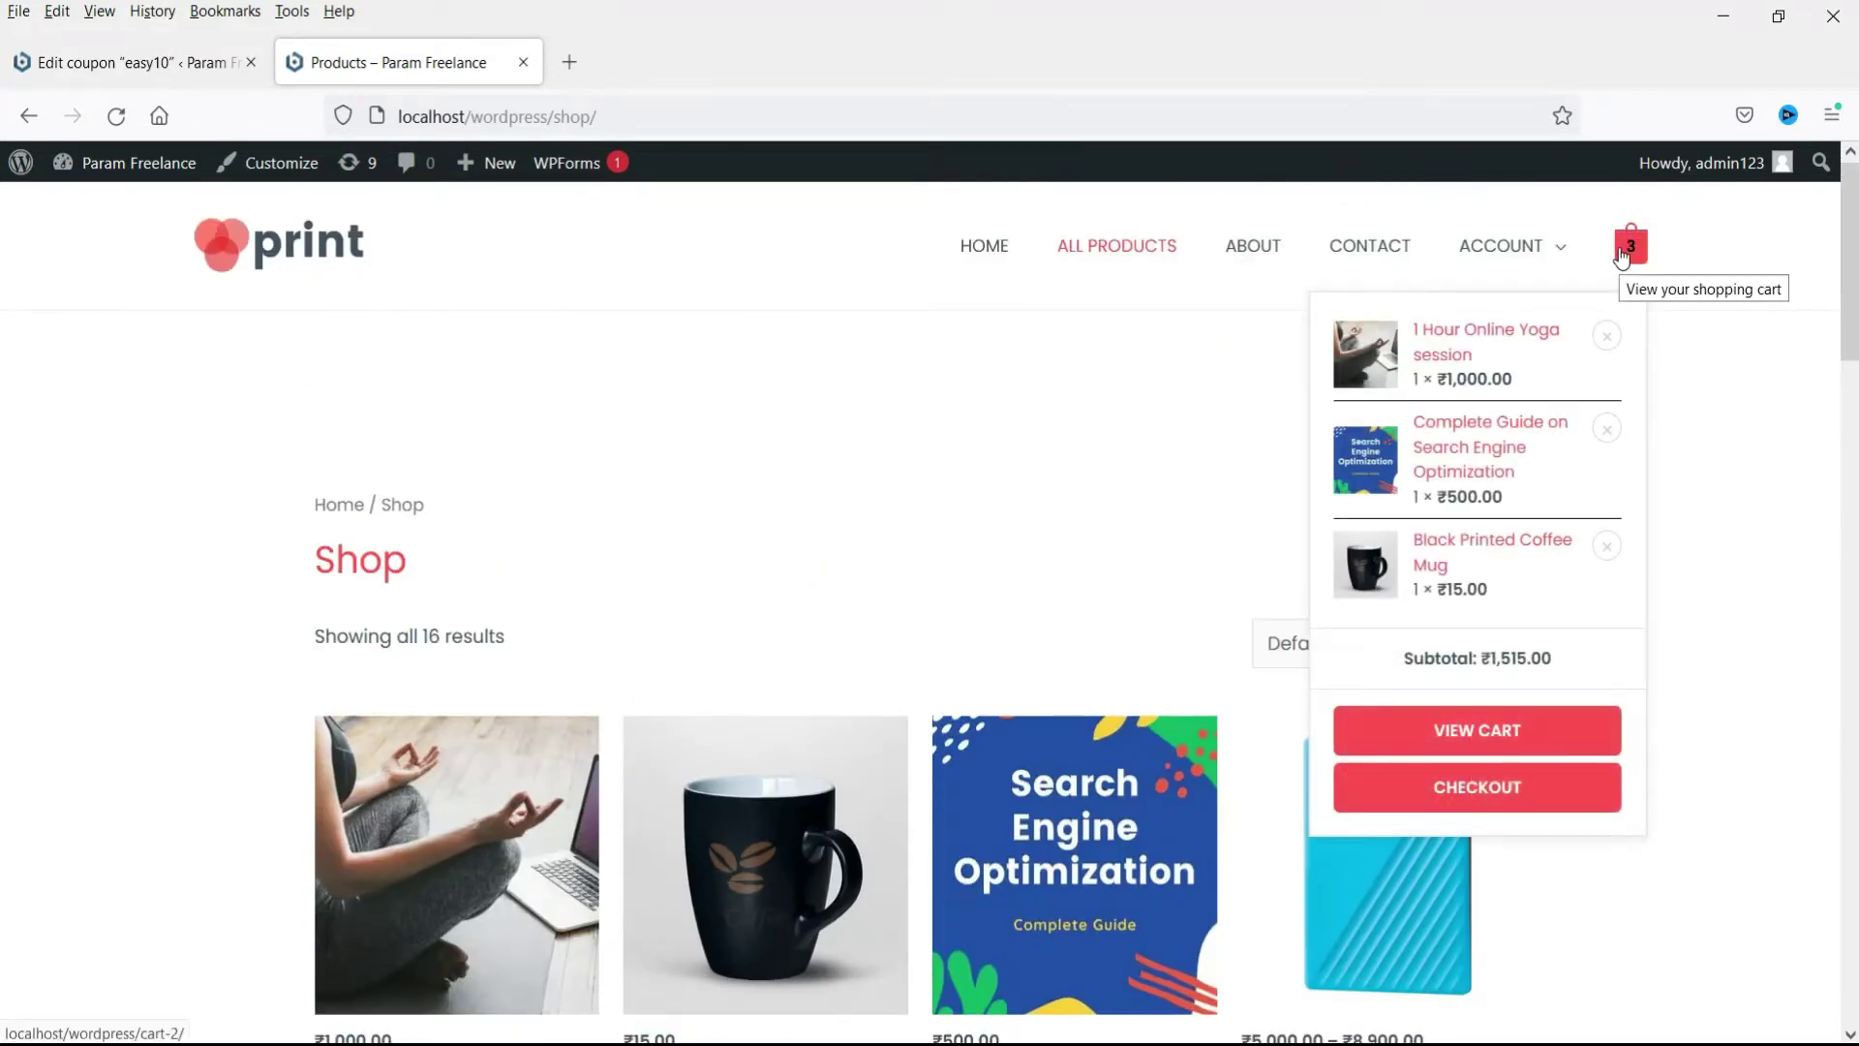
pyautogui.click(1479, 740)
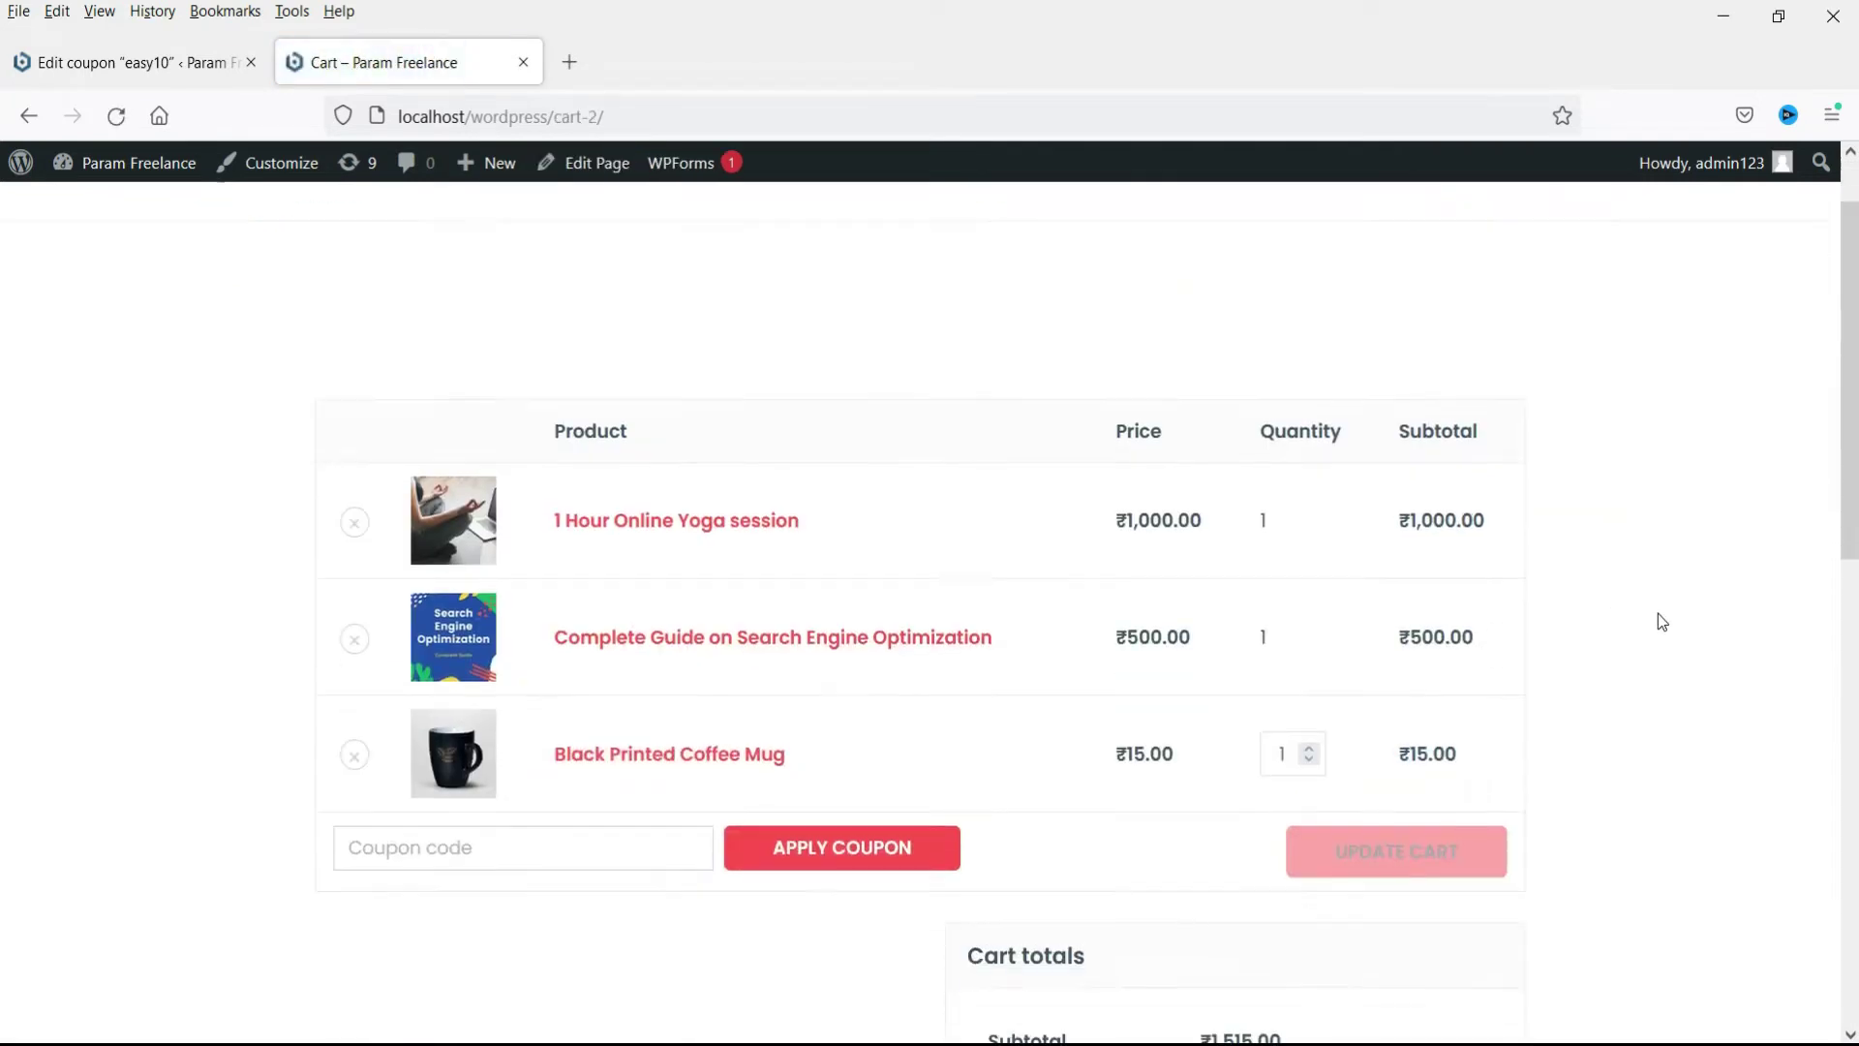
# Step: Apply the coupon code easy10 to the cart and check the discount in the cart totals
pyautogui.scroll(-2, 1662, 621)
pyautogui.click(455, 671)
pyautogui.write('easy10')
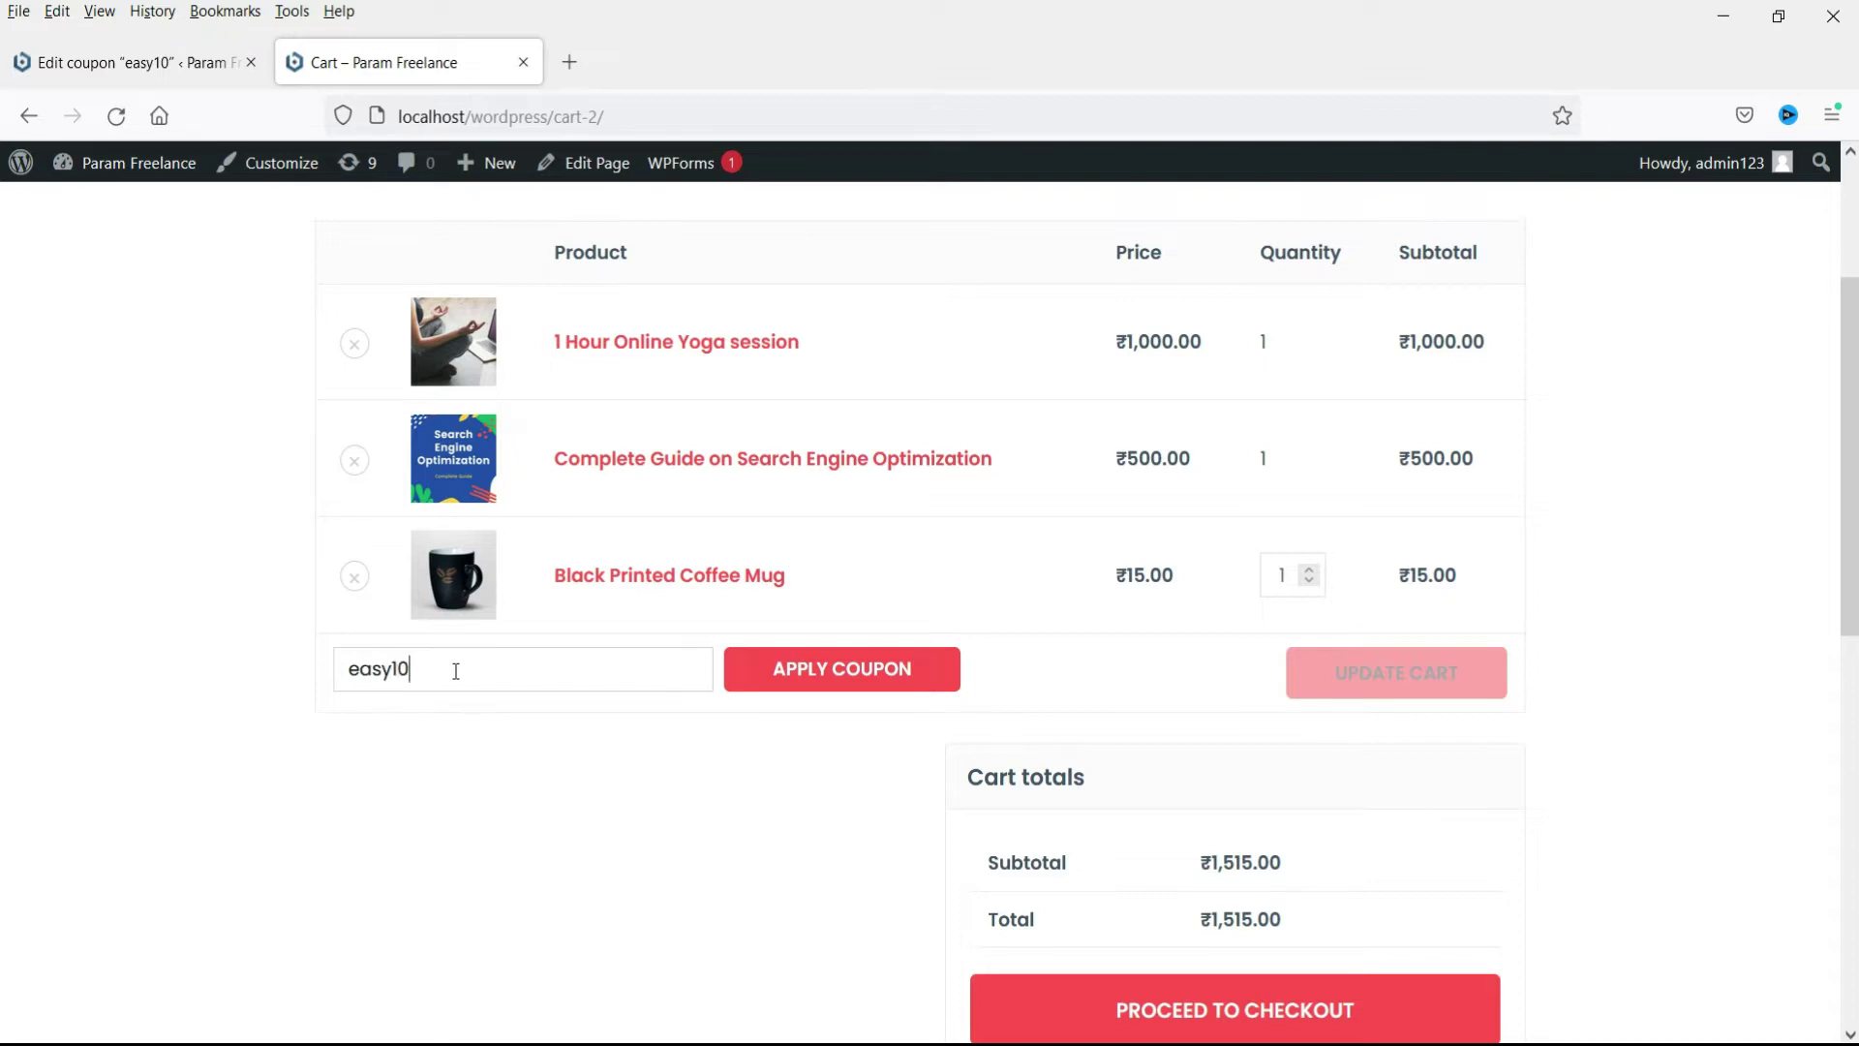
pyautogui.click(868, 687)
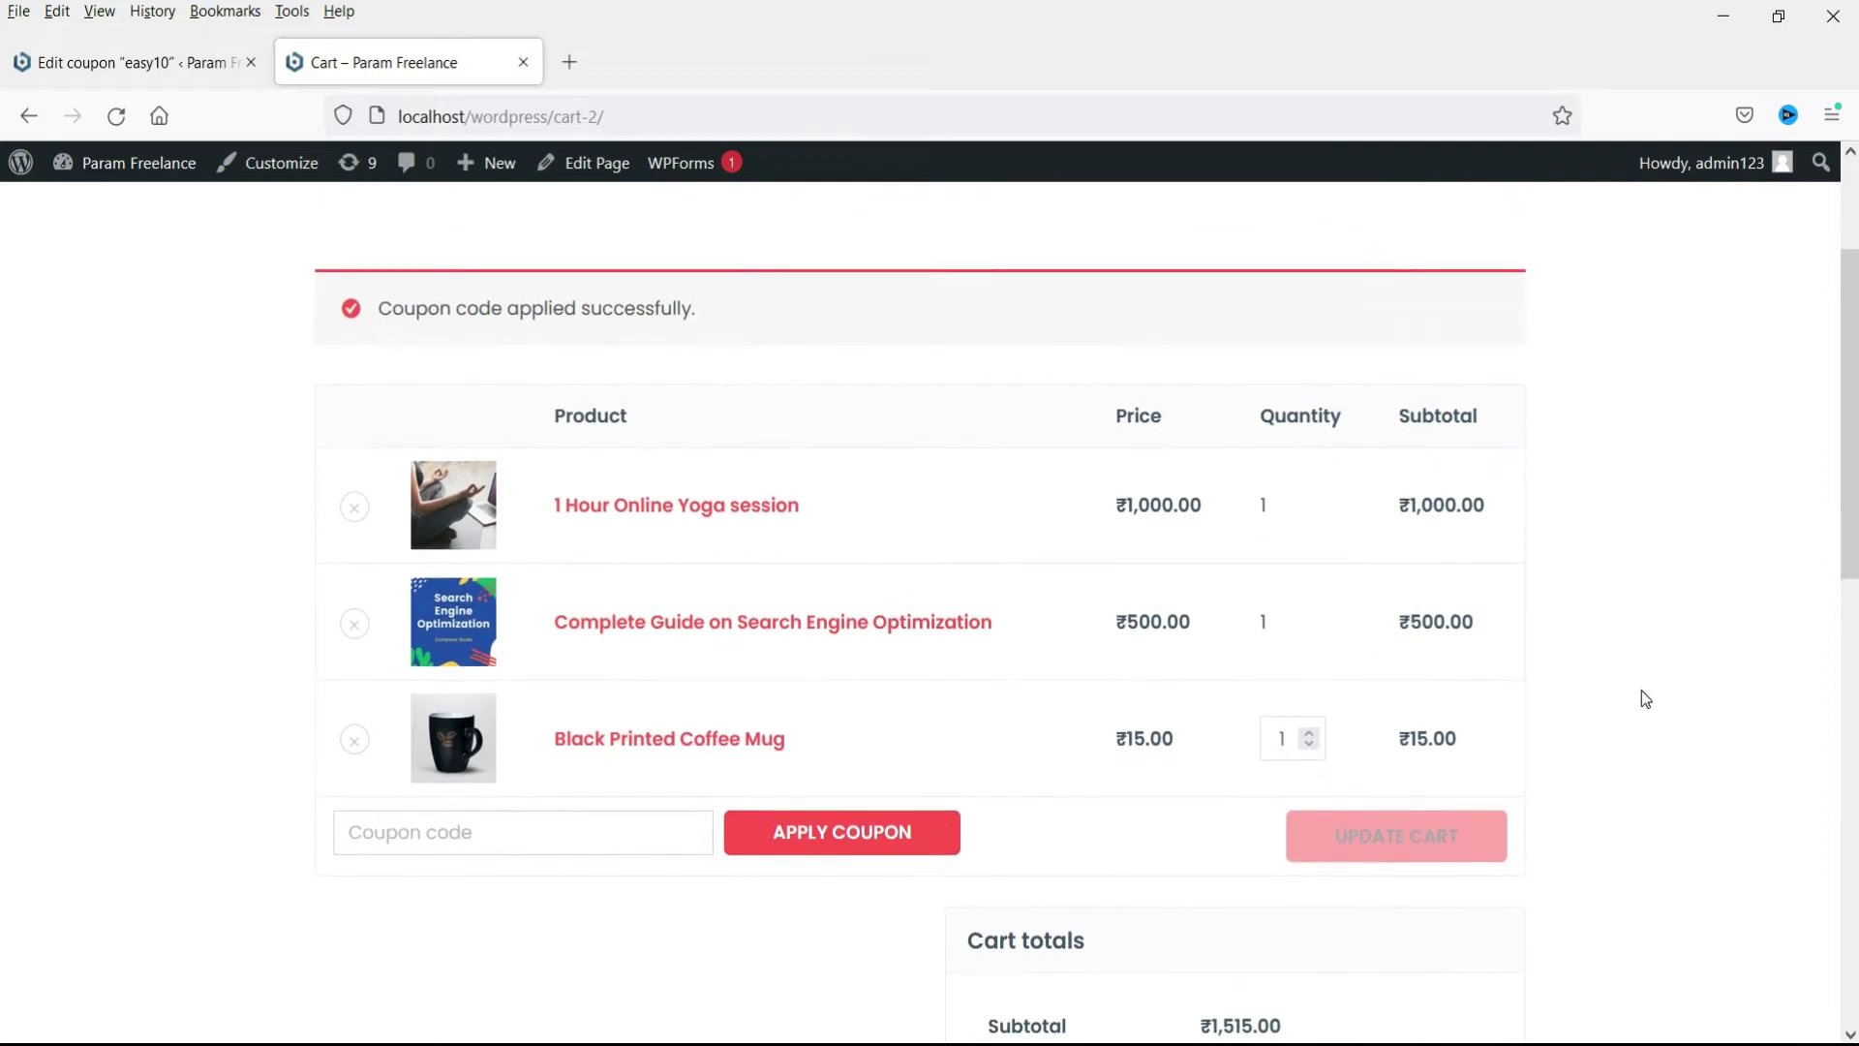
pyautogui.scroll(-5, 1642, 690)
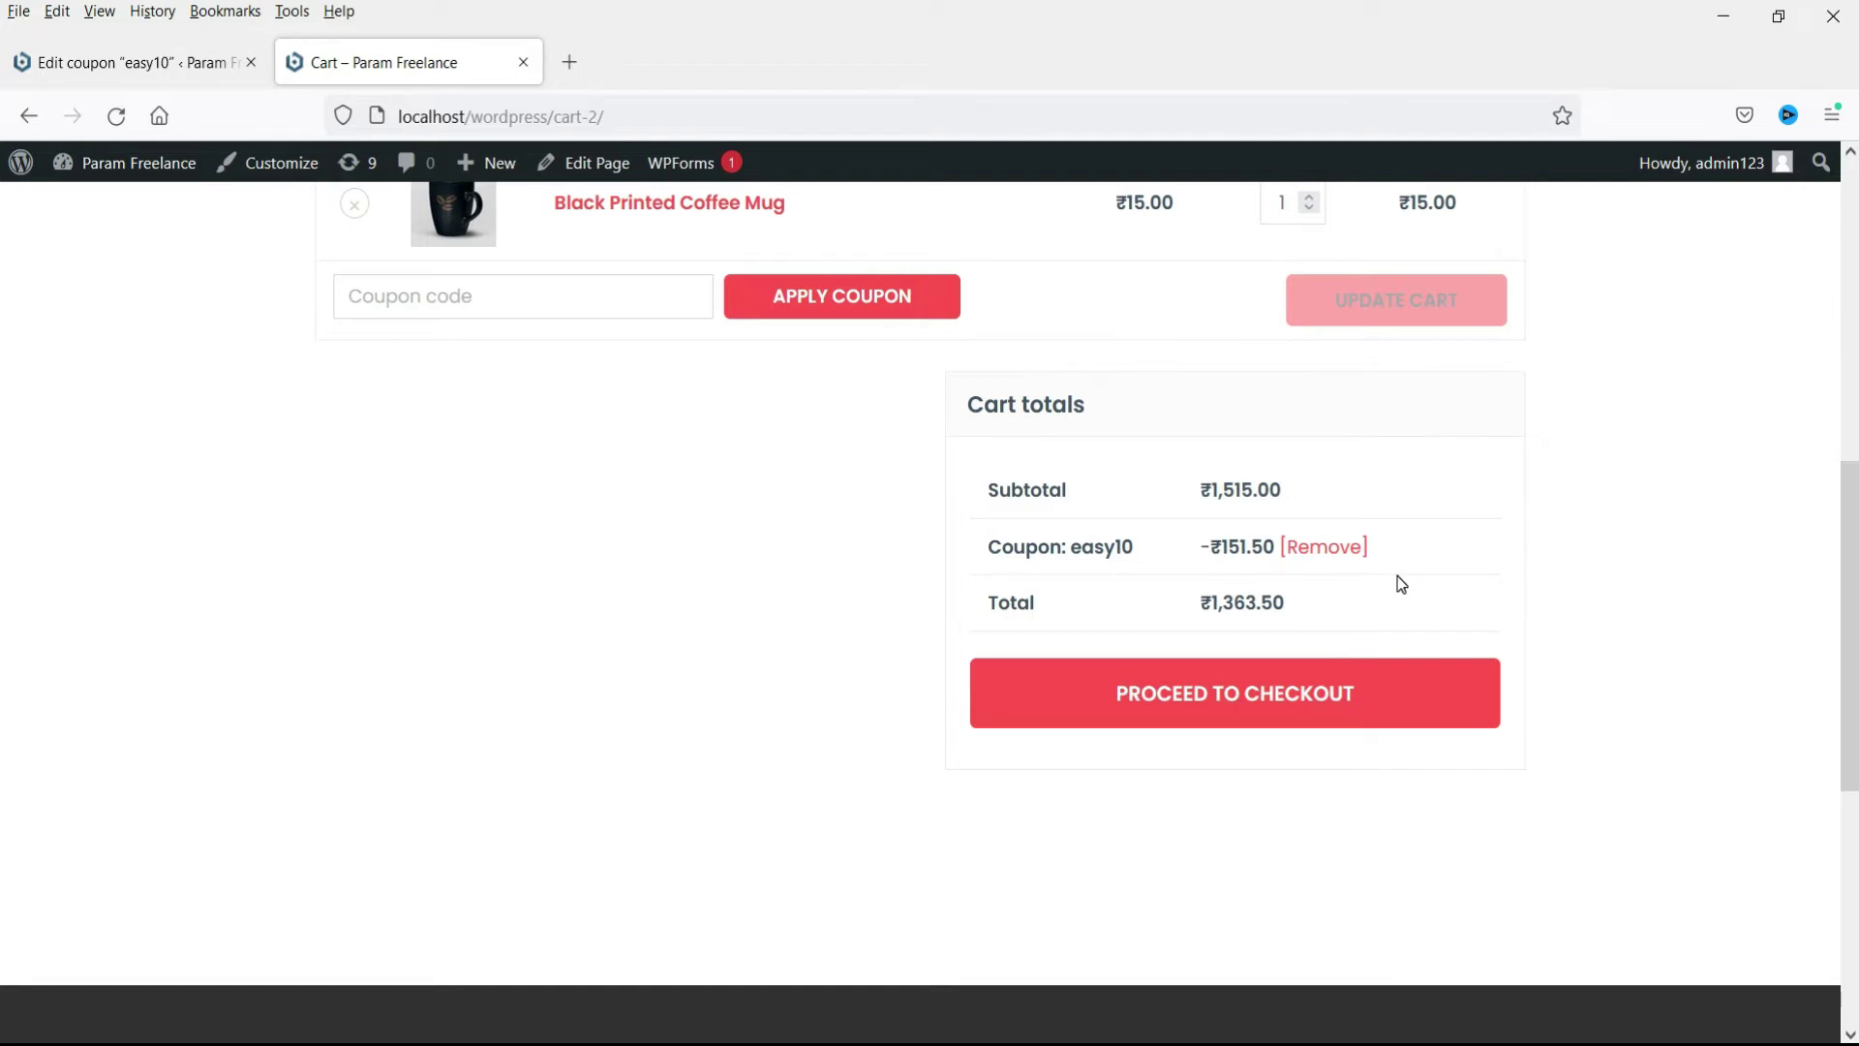
pyautogui.scroll(7, 700, 585)
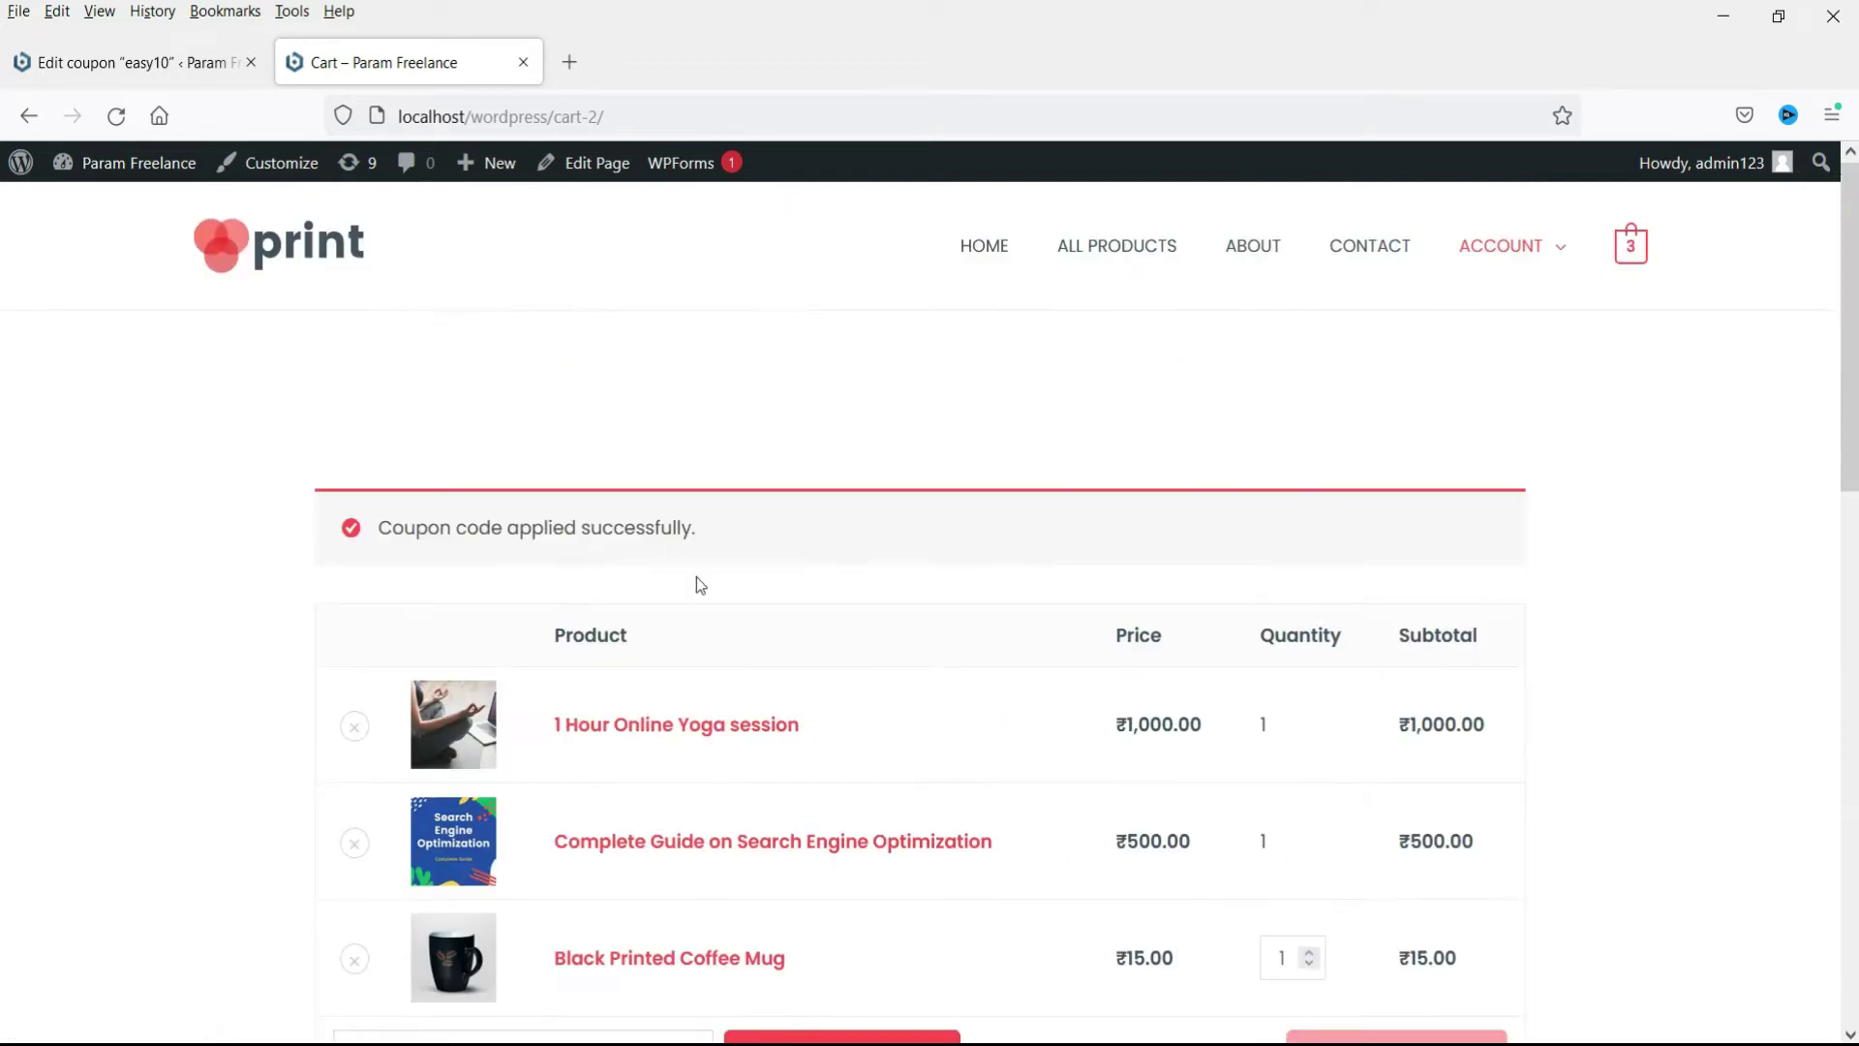
pyautogui.scroll(-7, 866, 538)
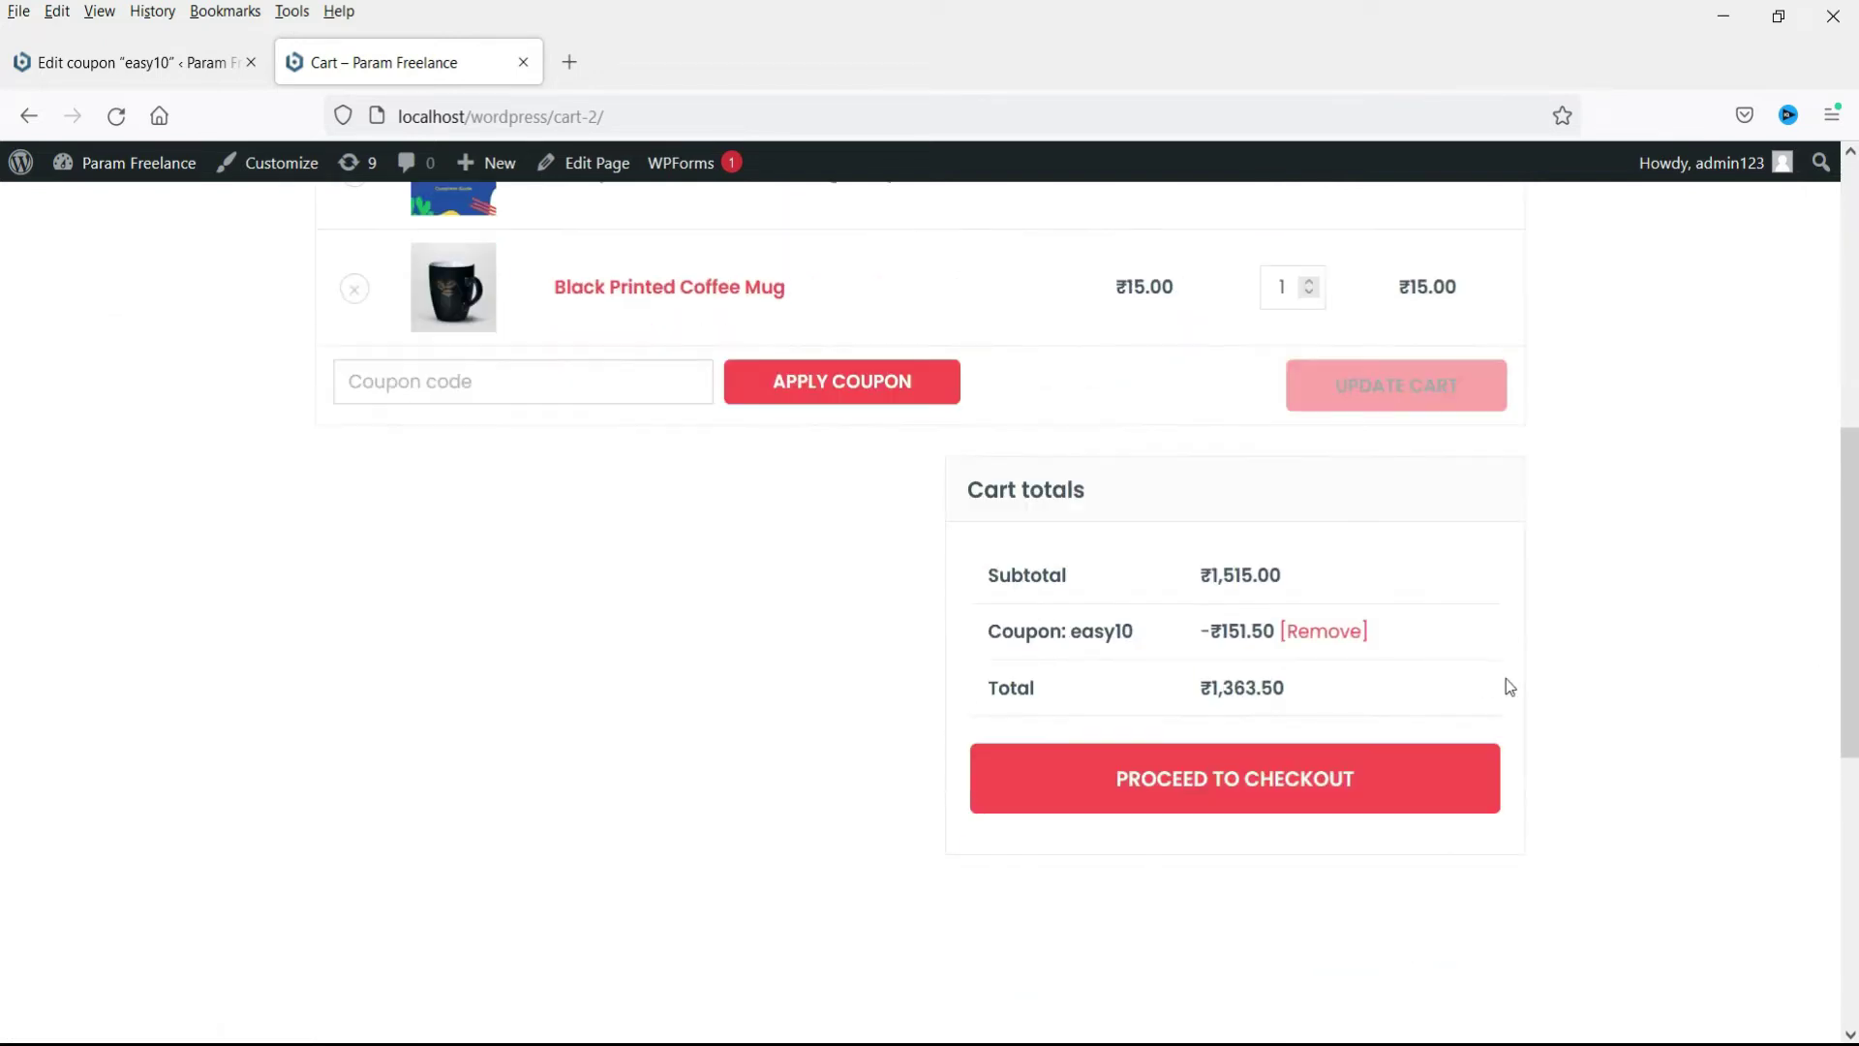
pyautogui.scroll(7, 1491, 685)
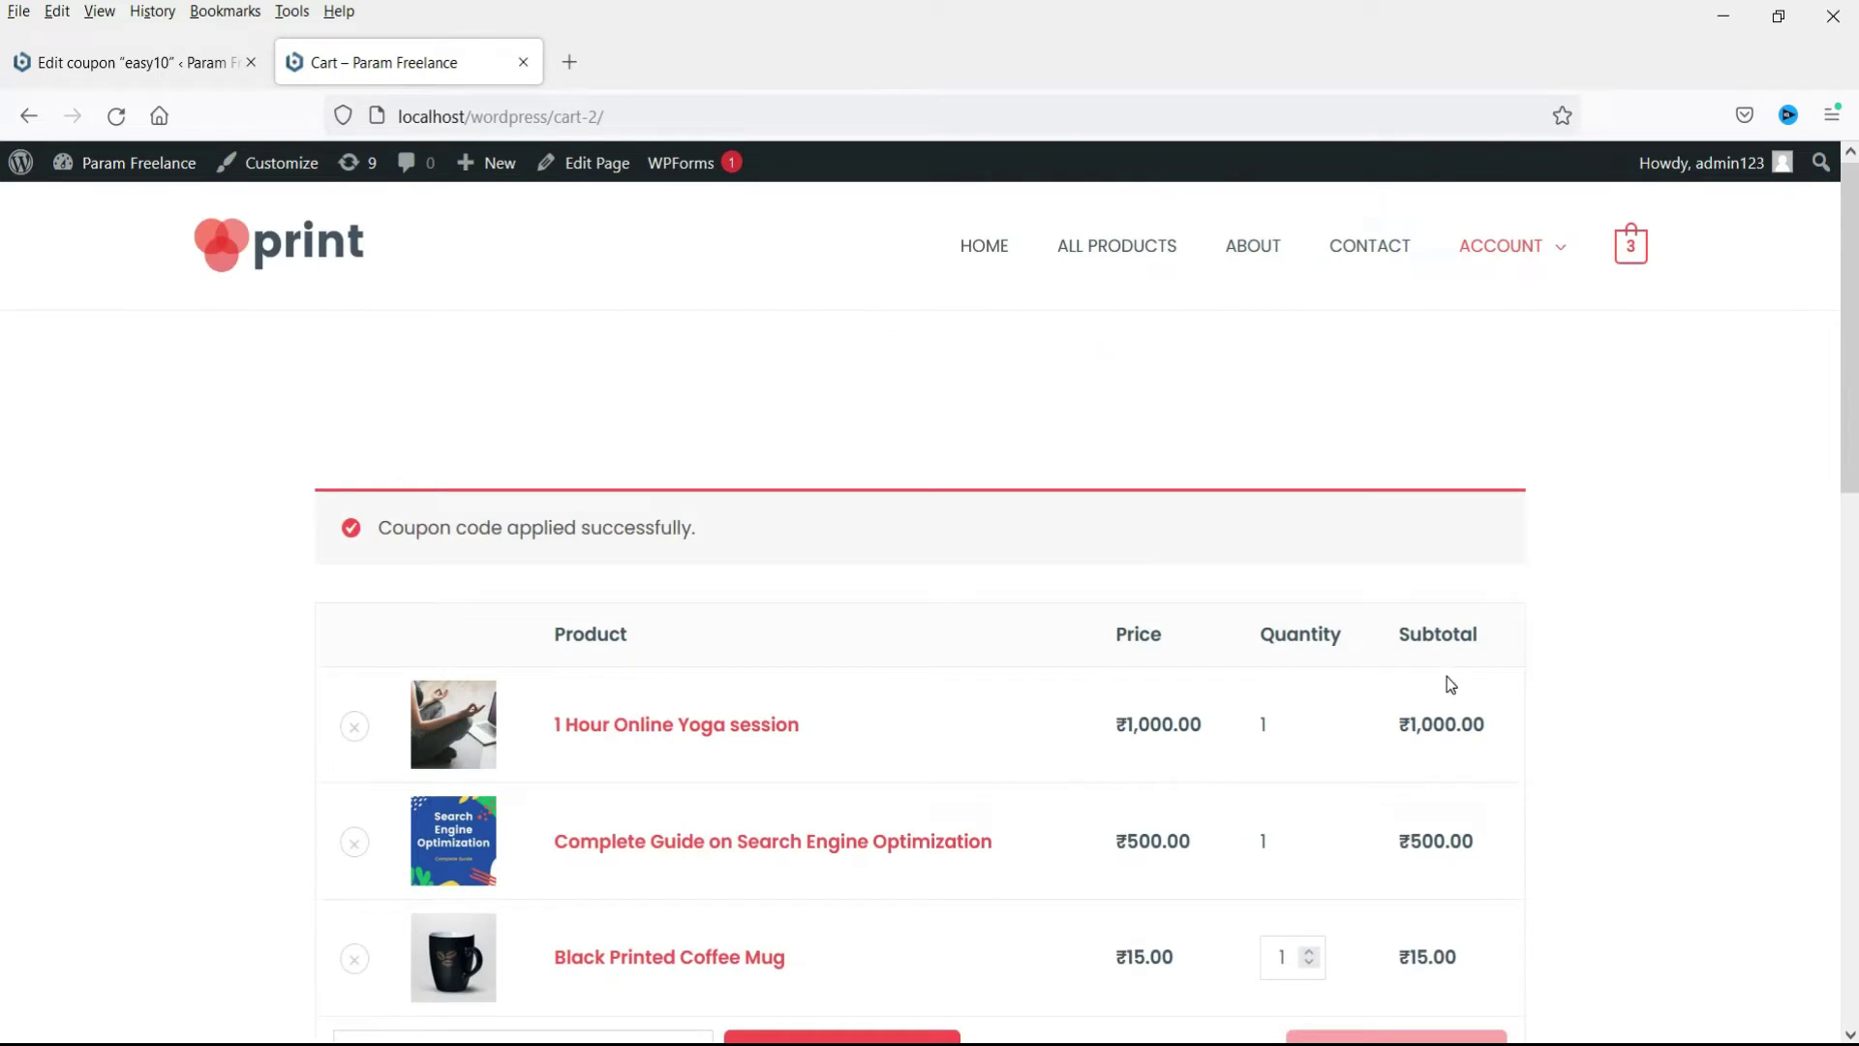
# Step: Return to the coupon admin page and start a new coupon with the Fixed cart discount type
pyautogui.click(145, 62)
pyautogui.click(434, 314)
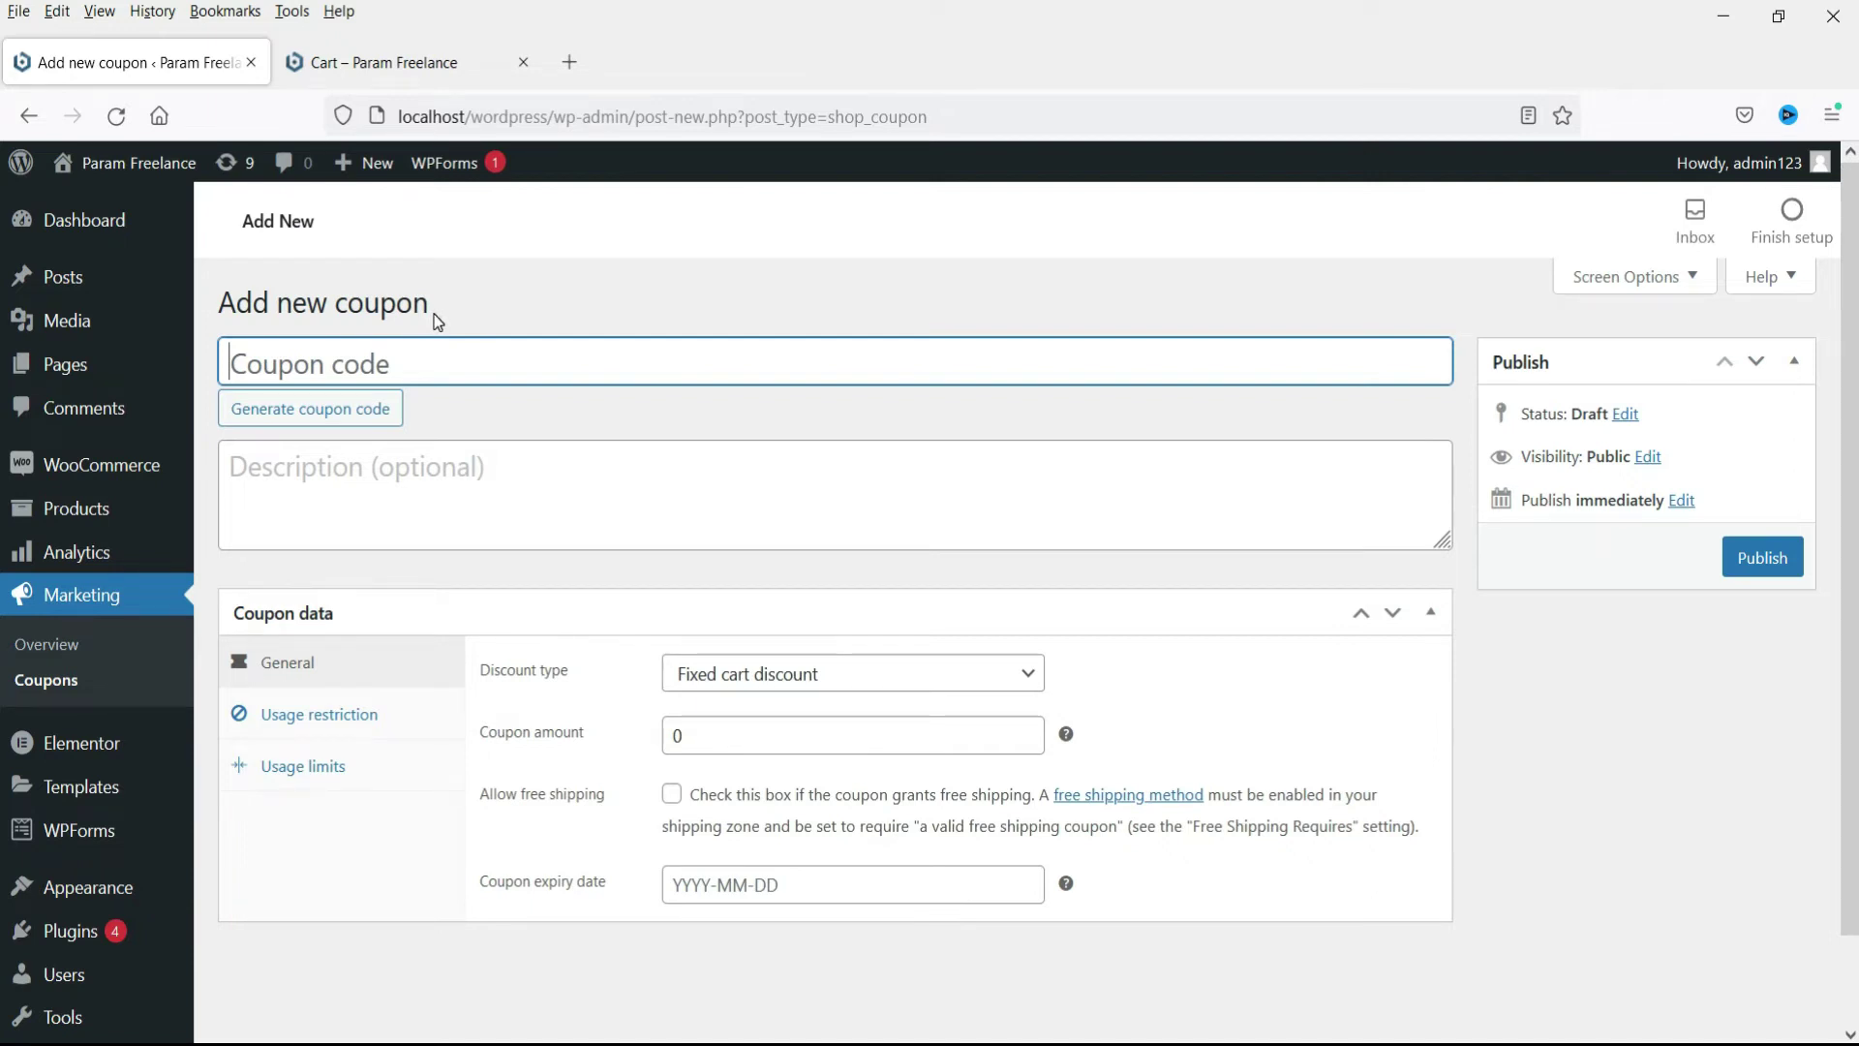
pyautogui.click(1031, 678)
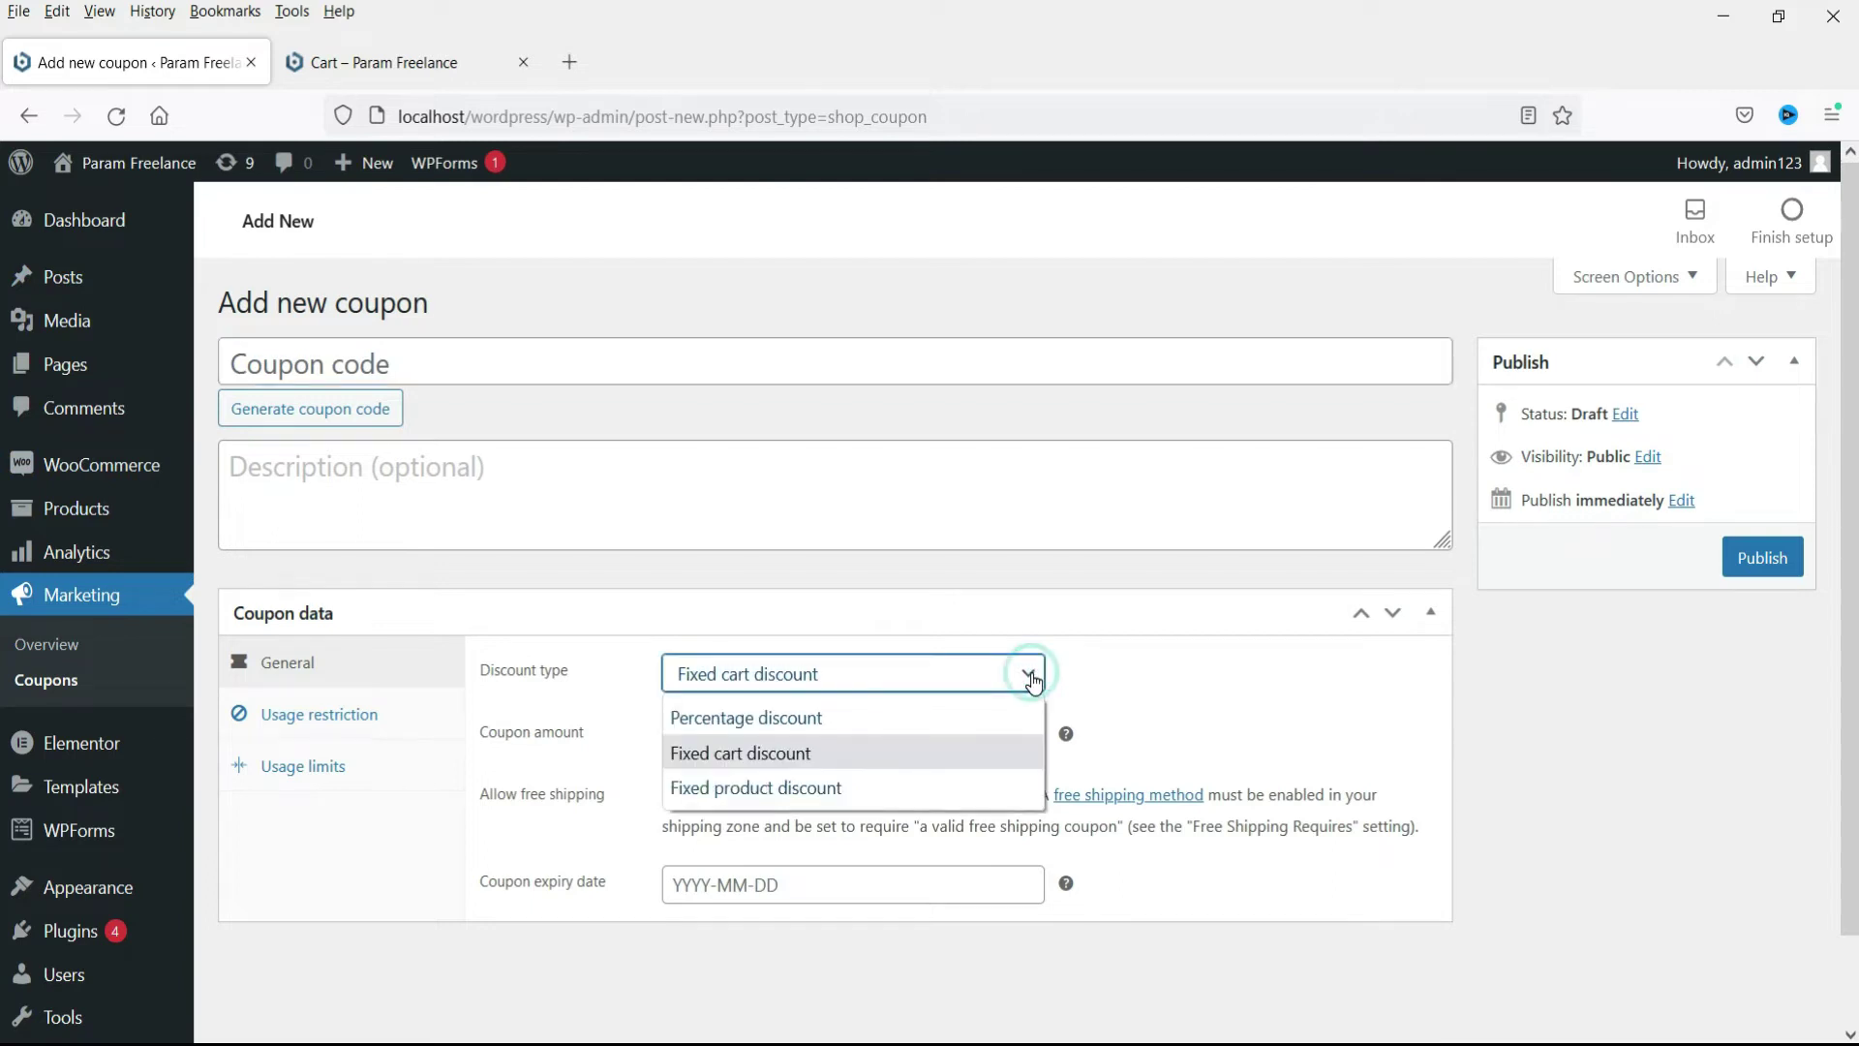
pyautogui.click(798, 757)
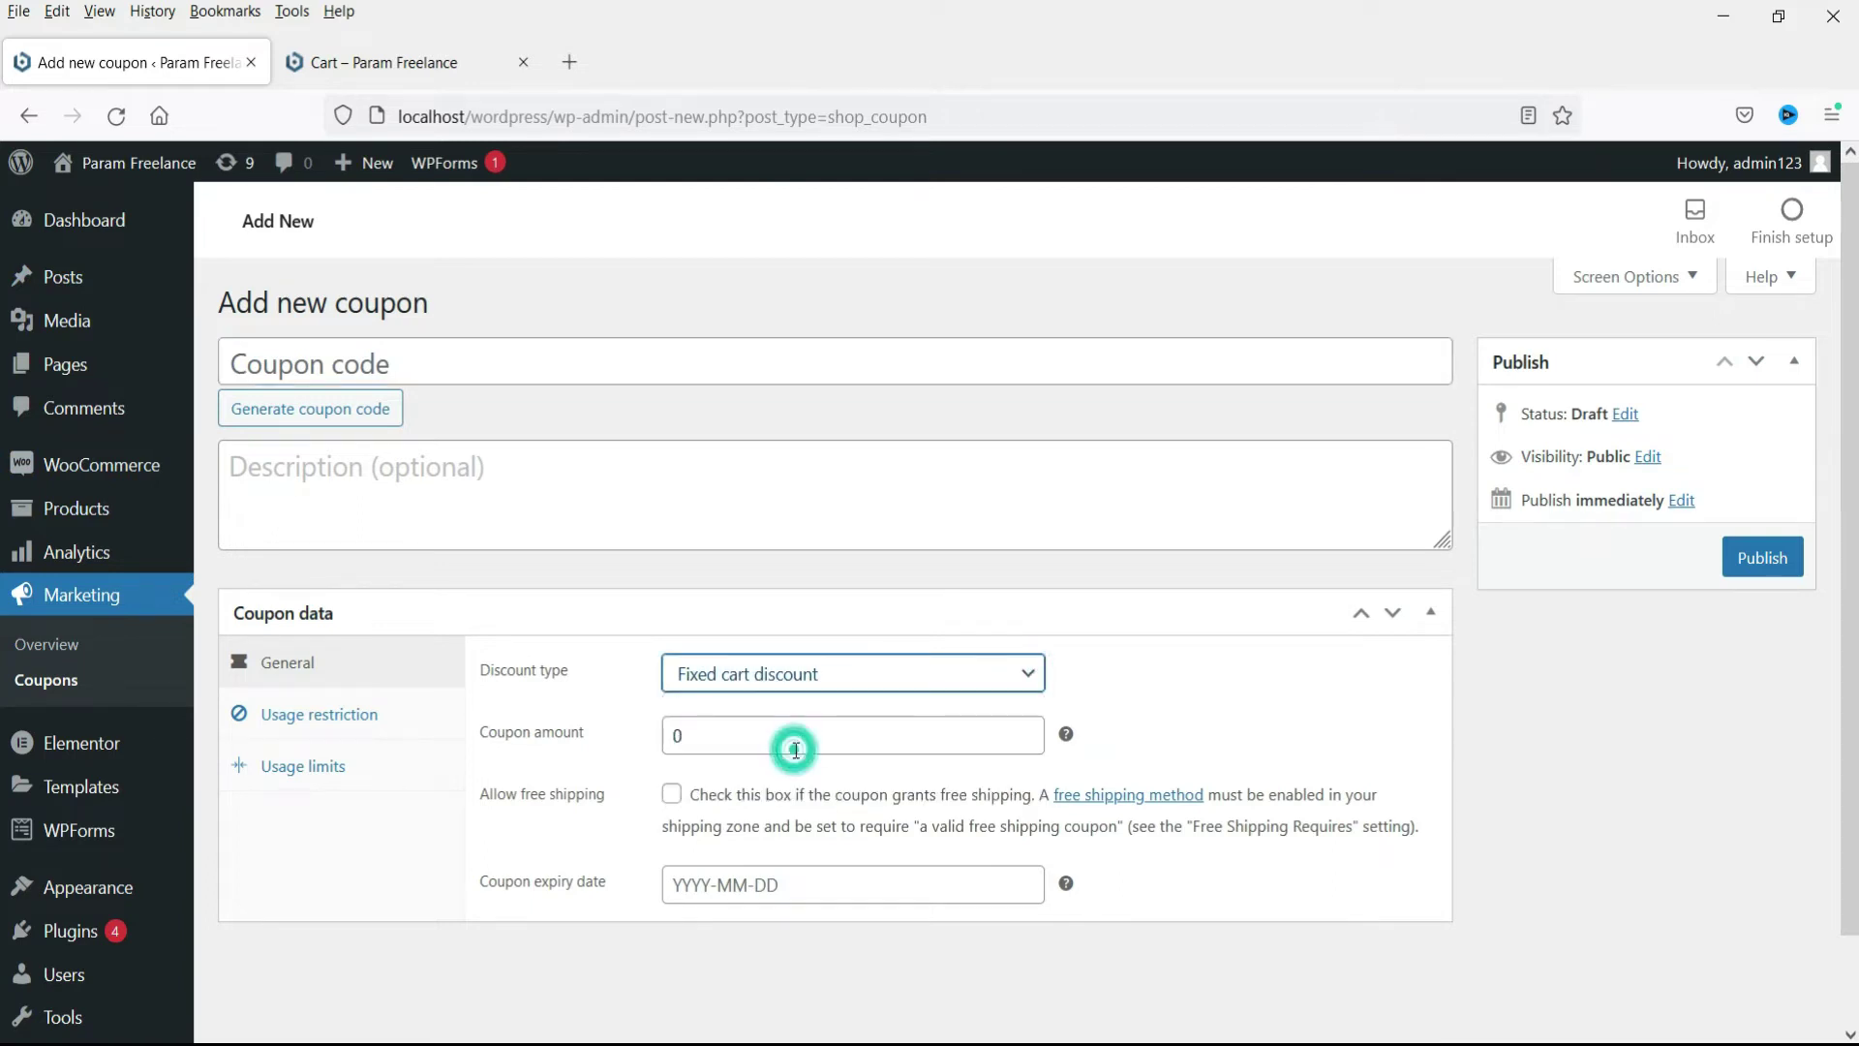
# Step: Enter freedom200 as the coupon code and "Get 200 off on a purchase of 2000 and more" as its description
pyautogui.click(427, 372)
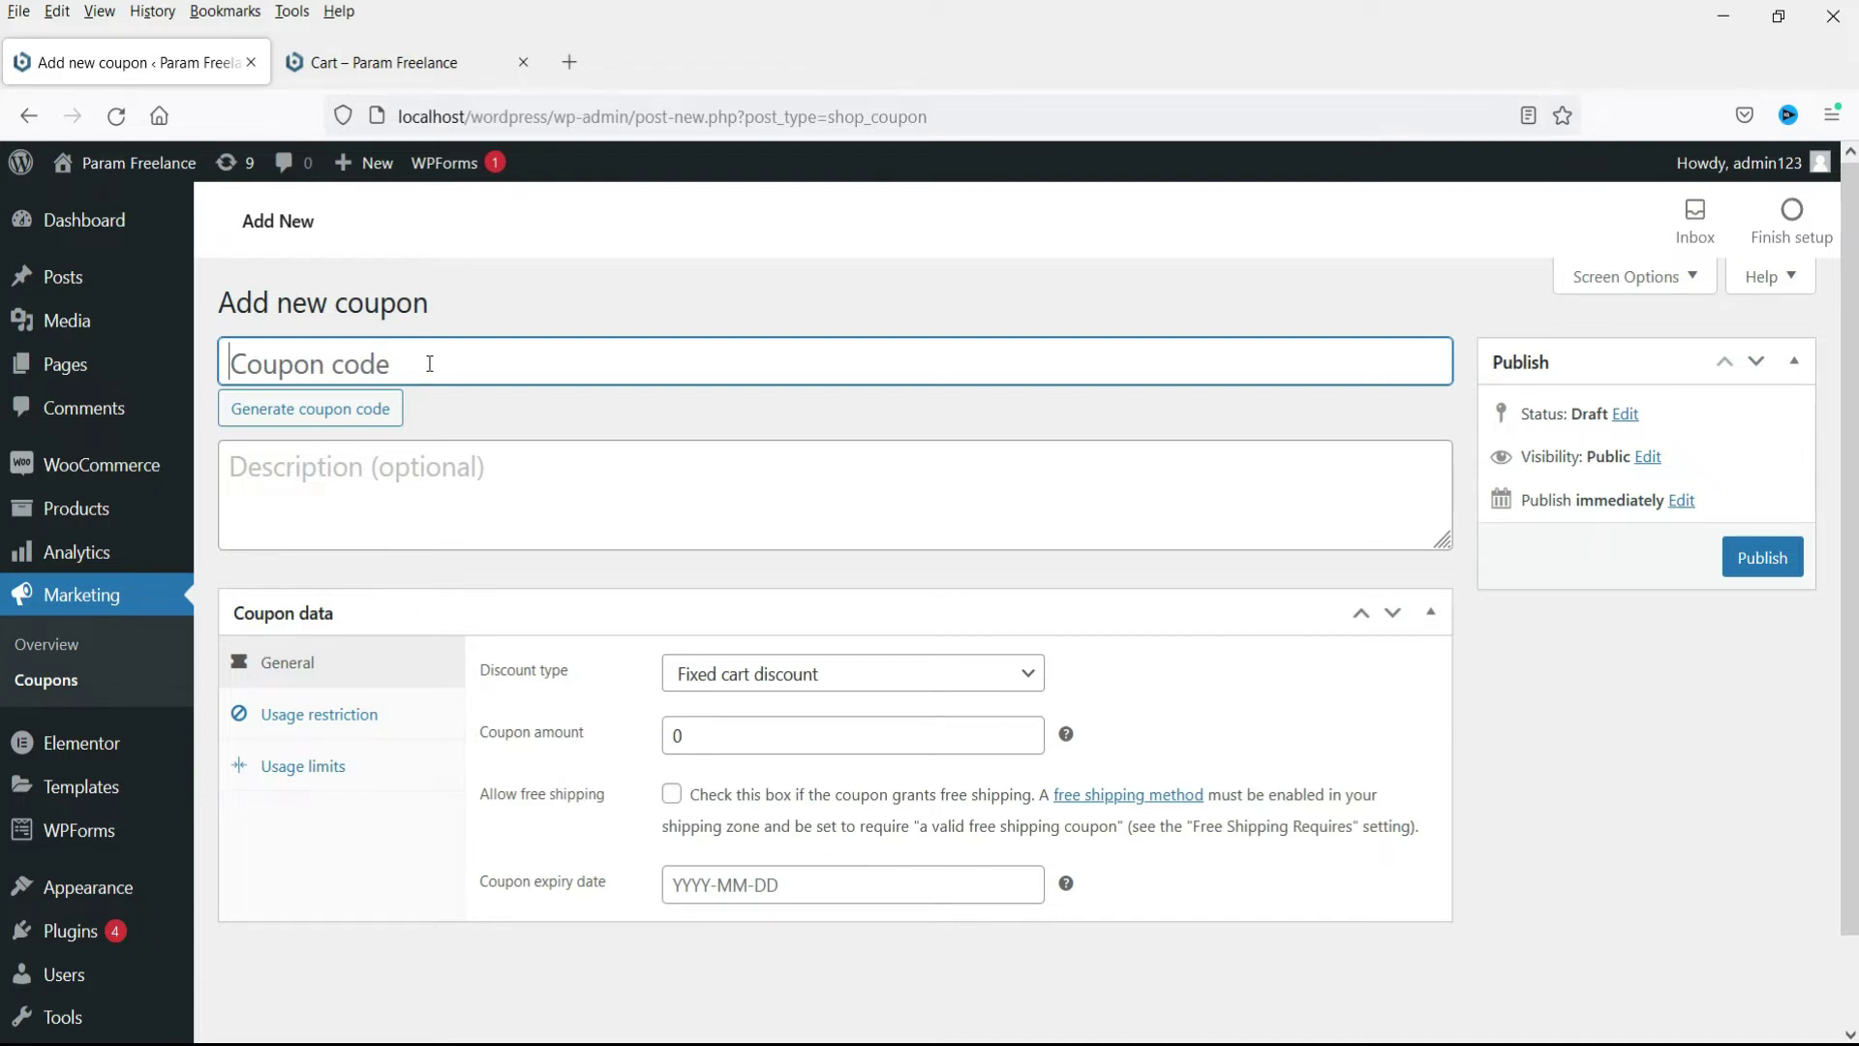
pyautogui.write('freedom200')
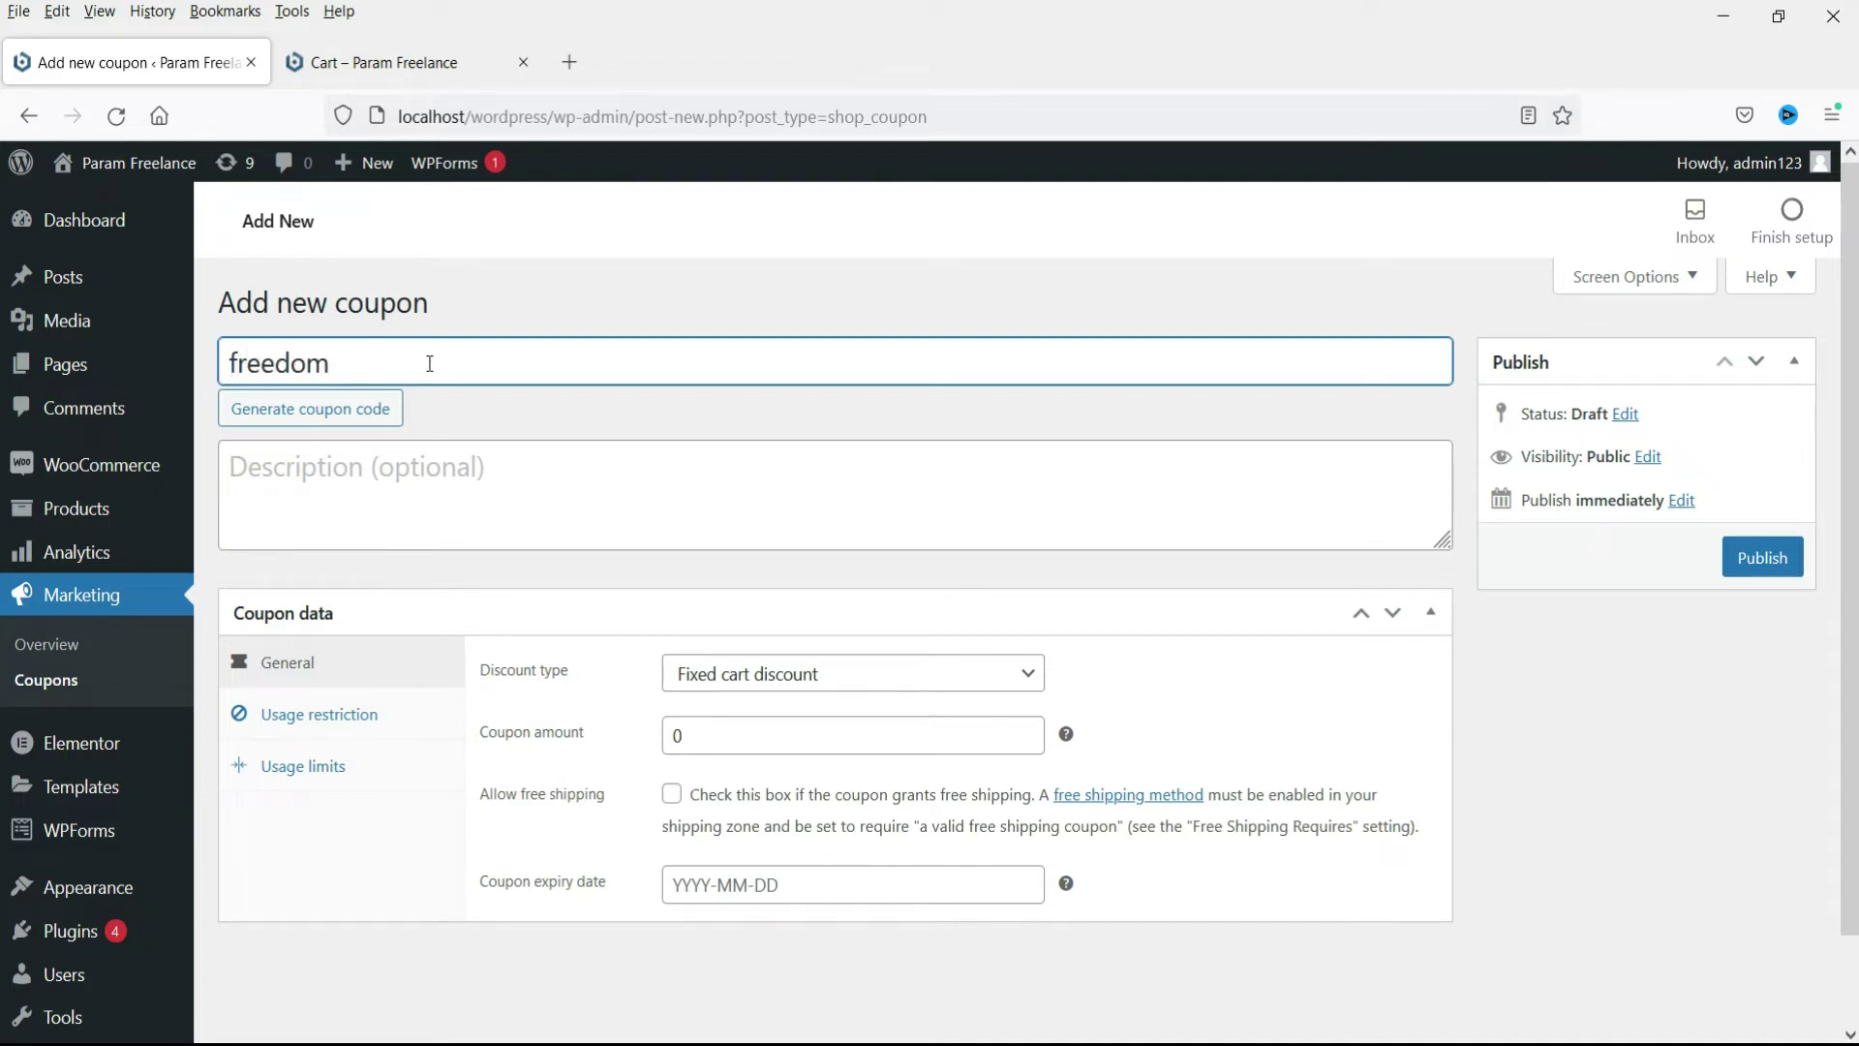
pyautogui.click(462, 497)
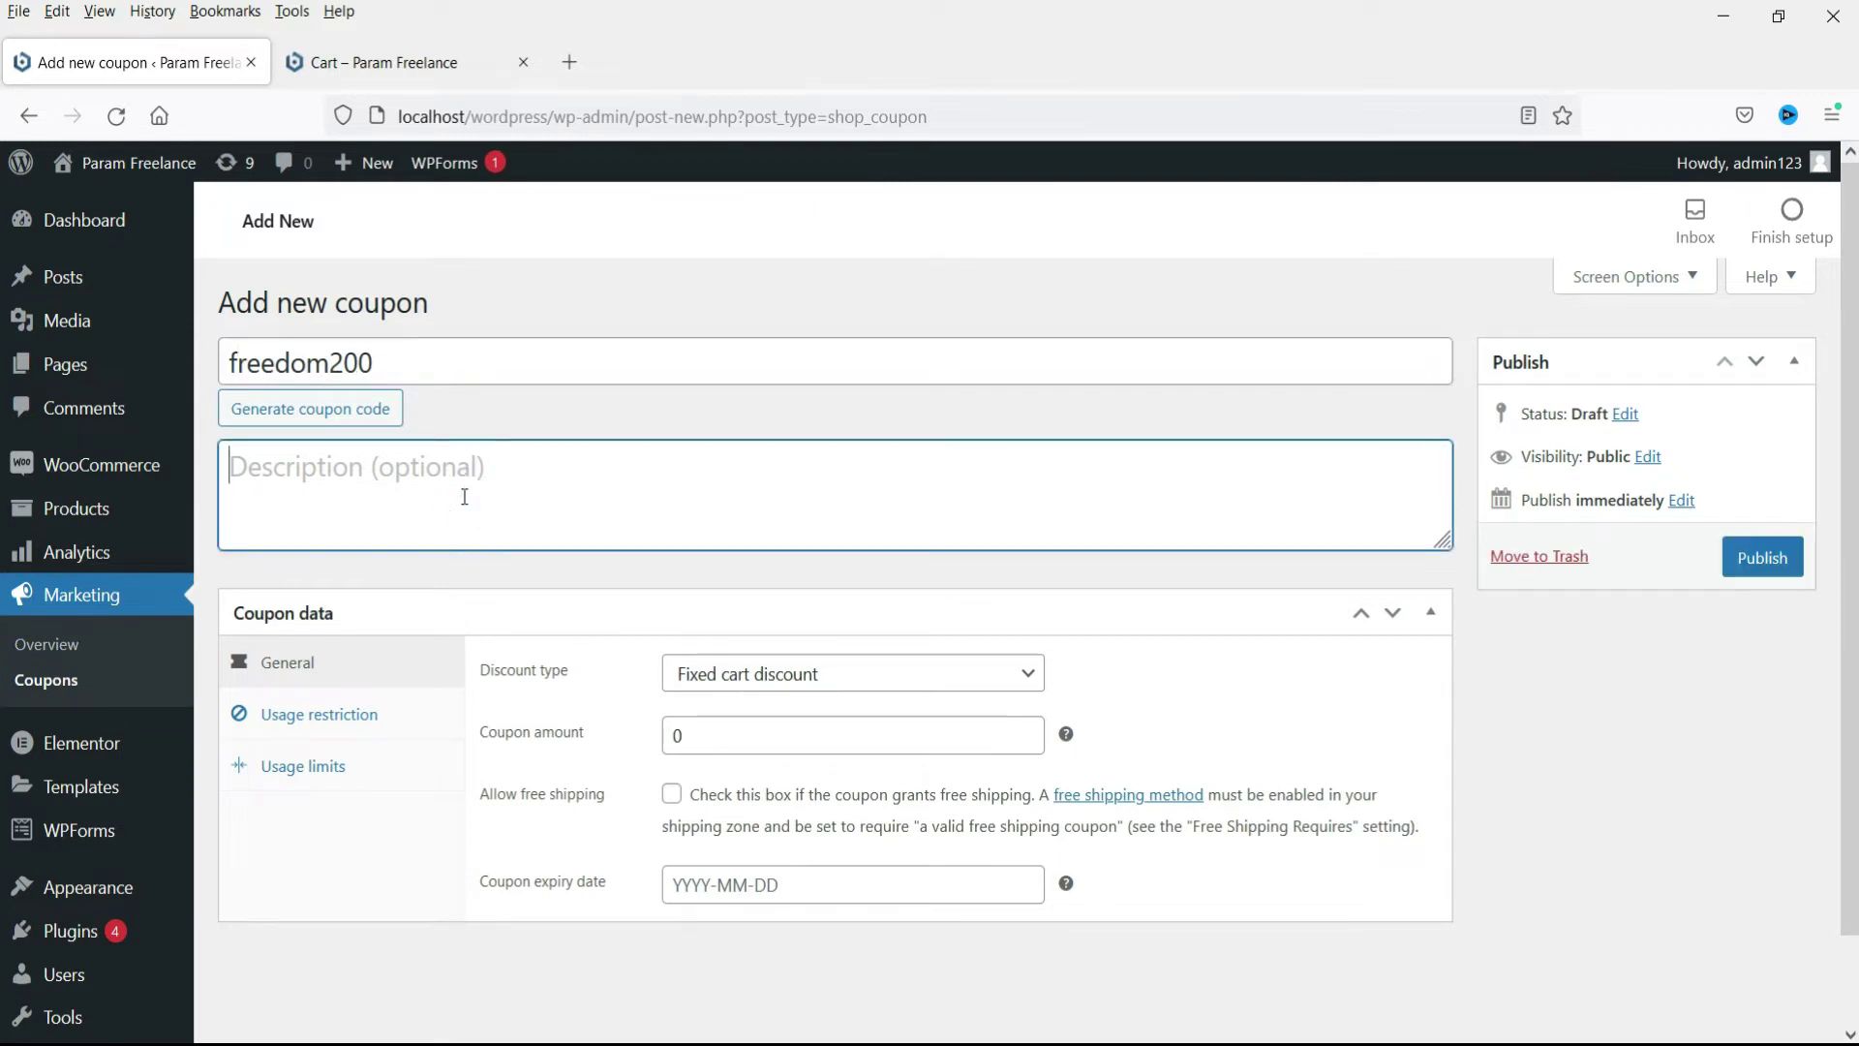
pyautogui.write('Get 20')
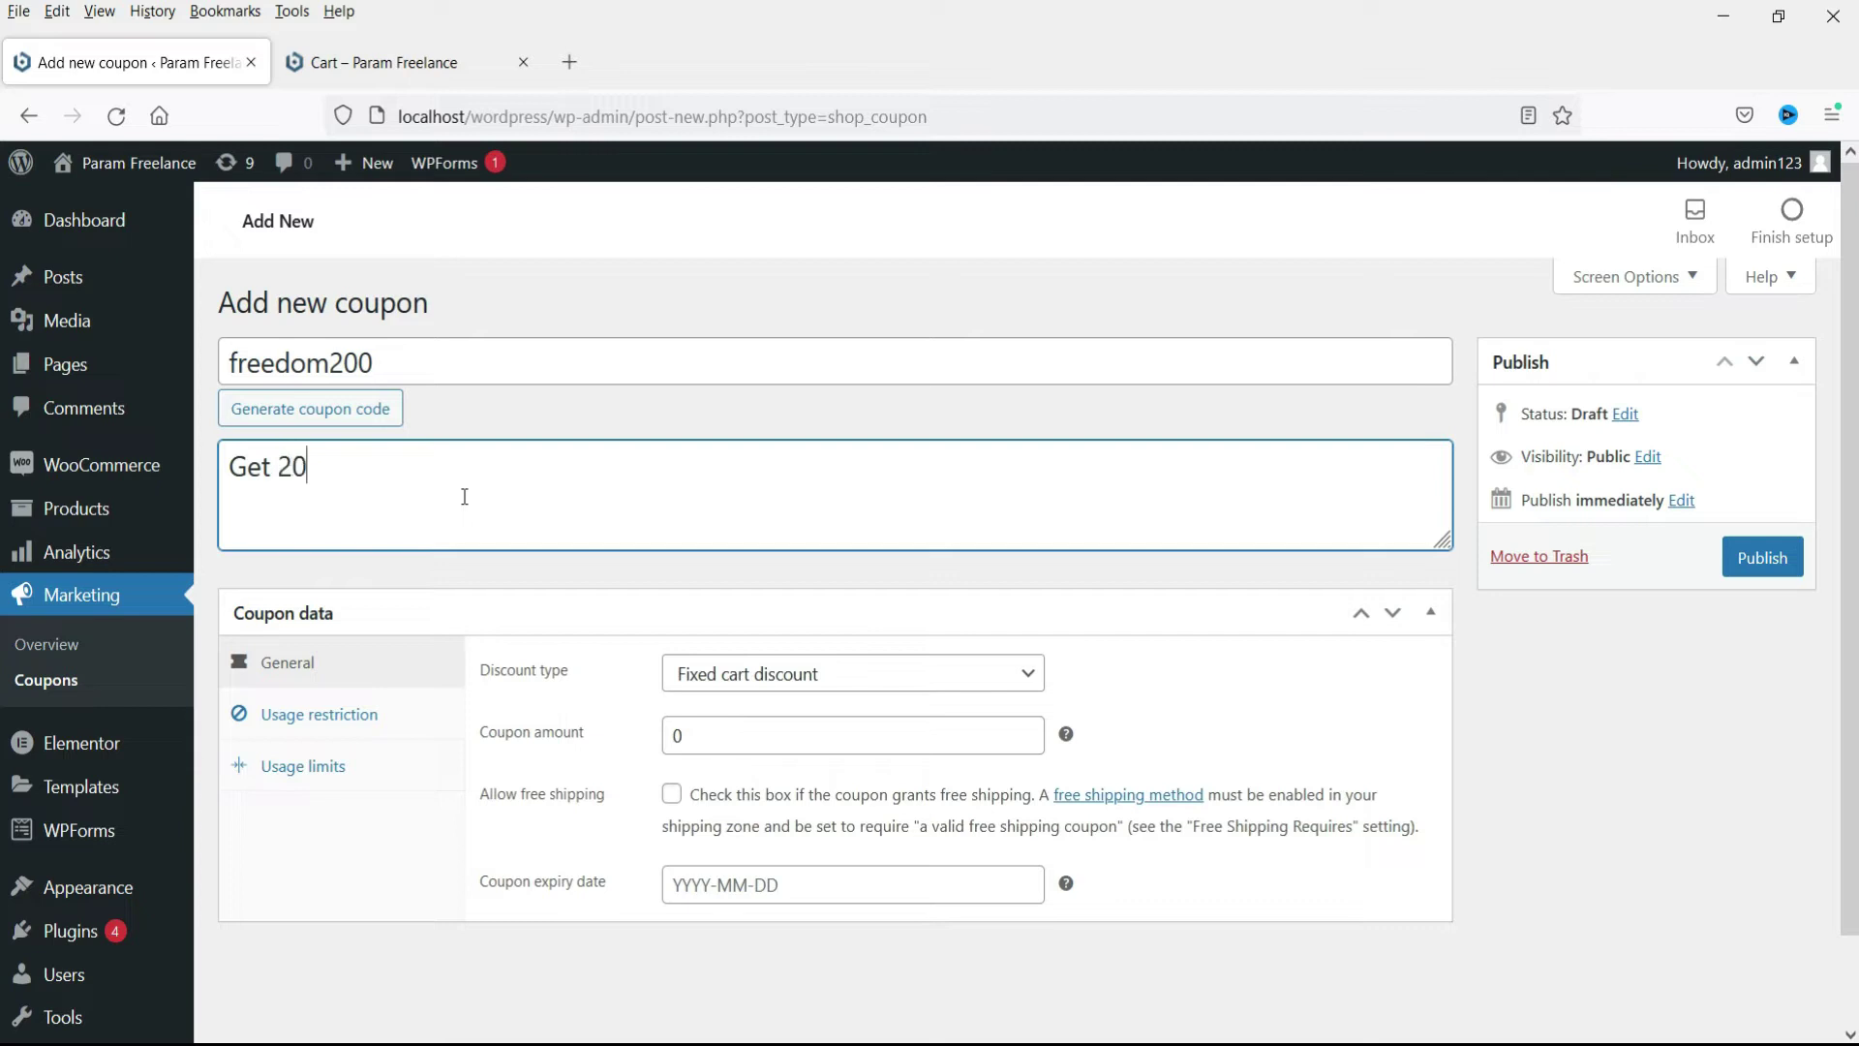
pyautogui.write('0 off on a purchase of ')
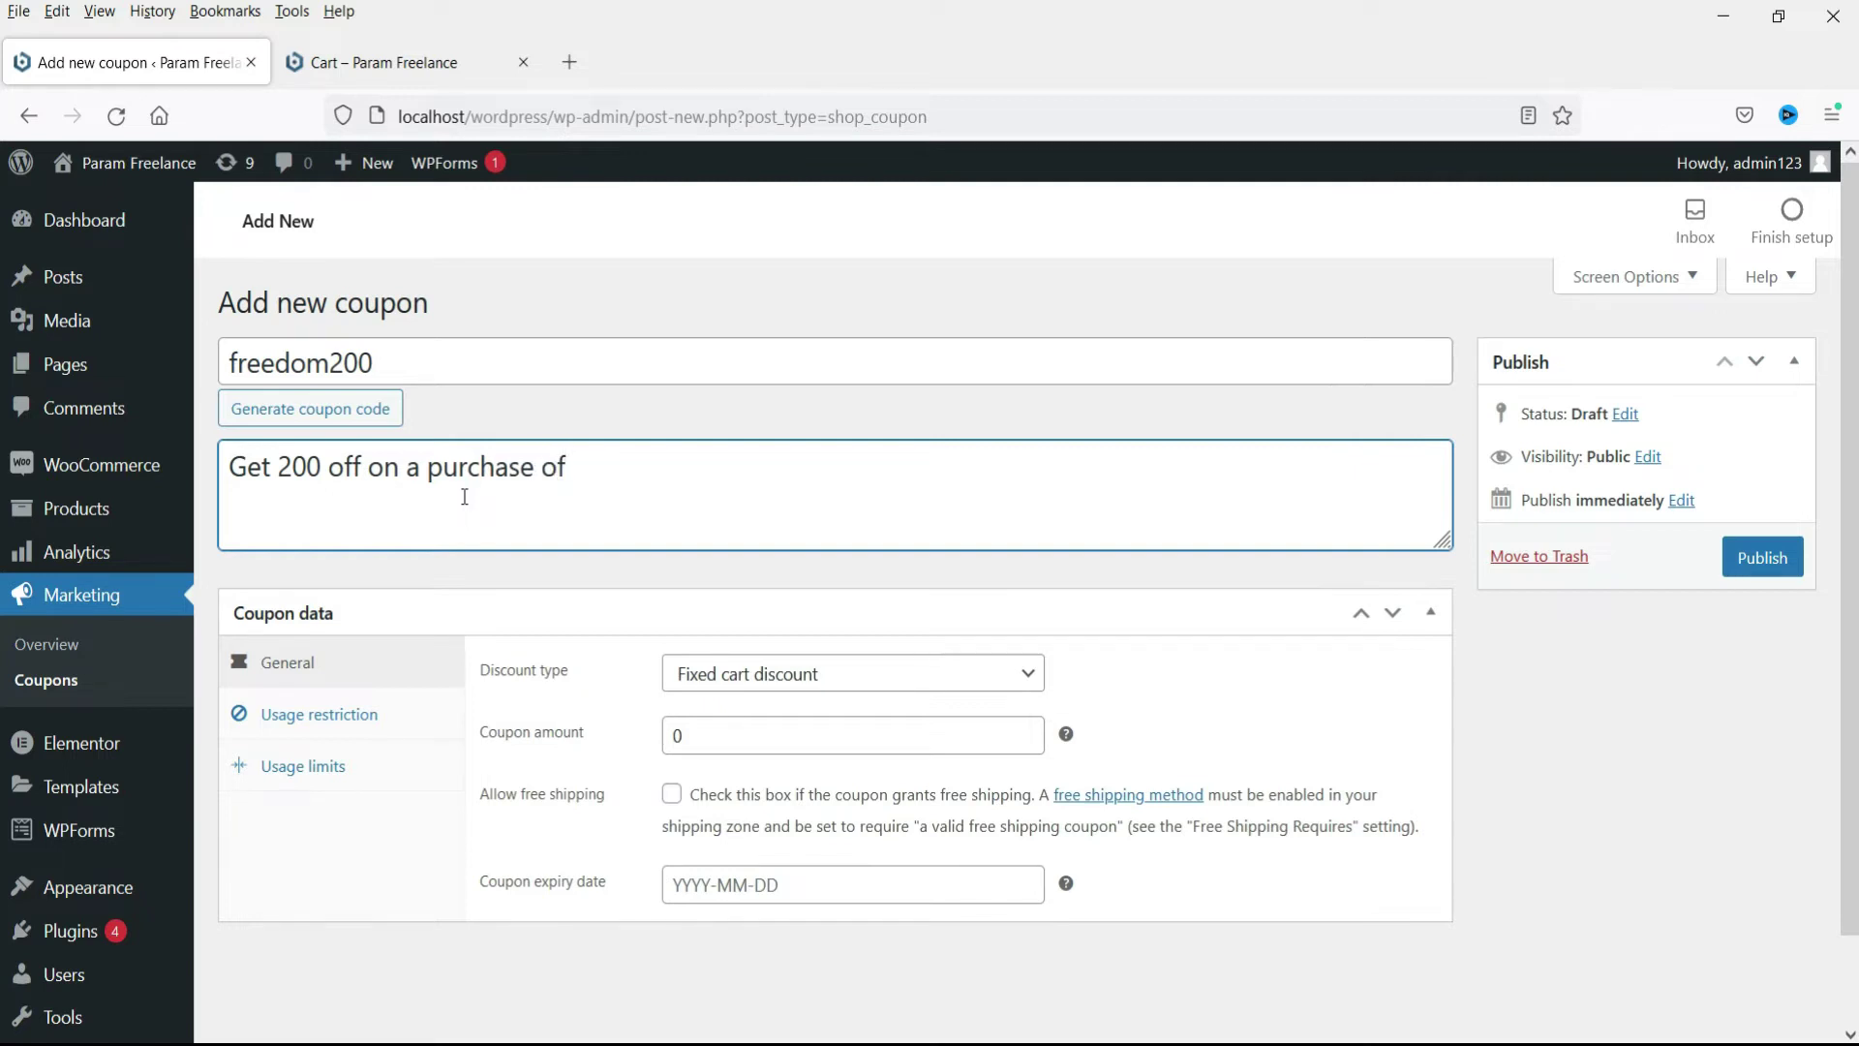
pyautogui.write('2000 and more')
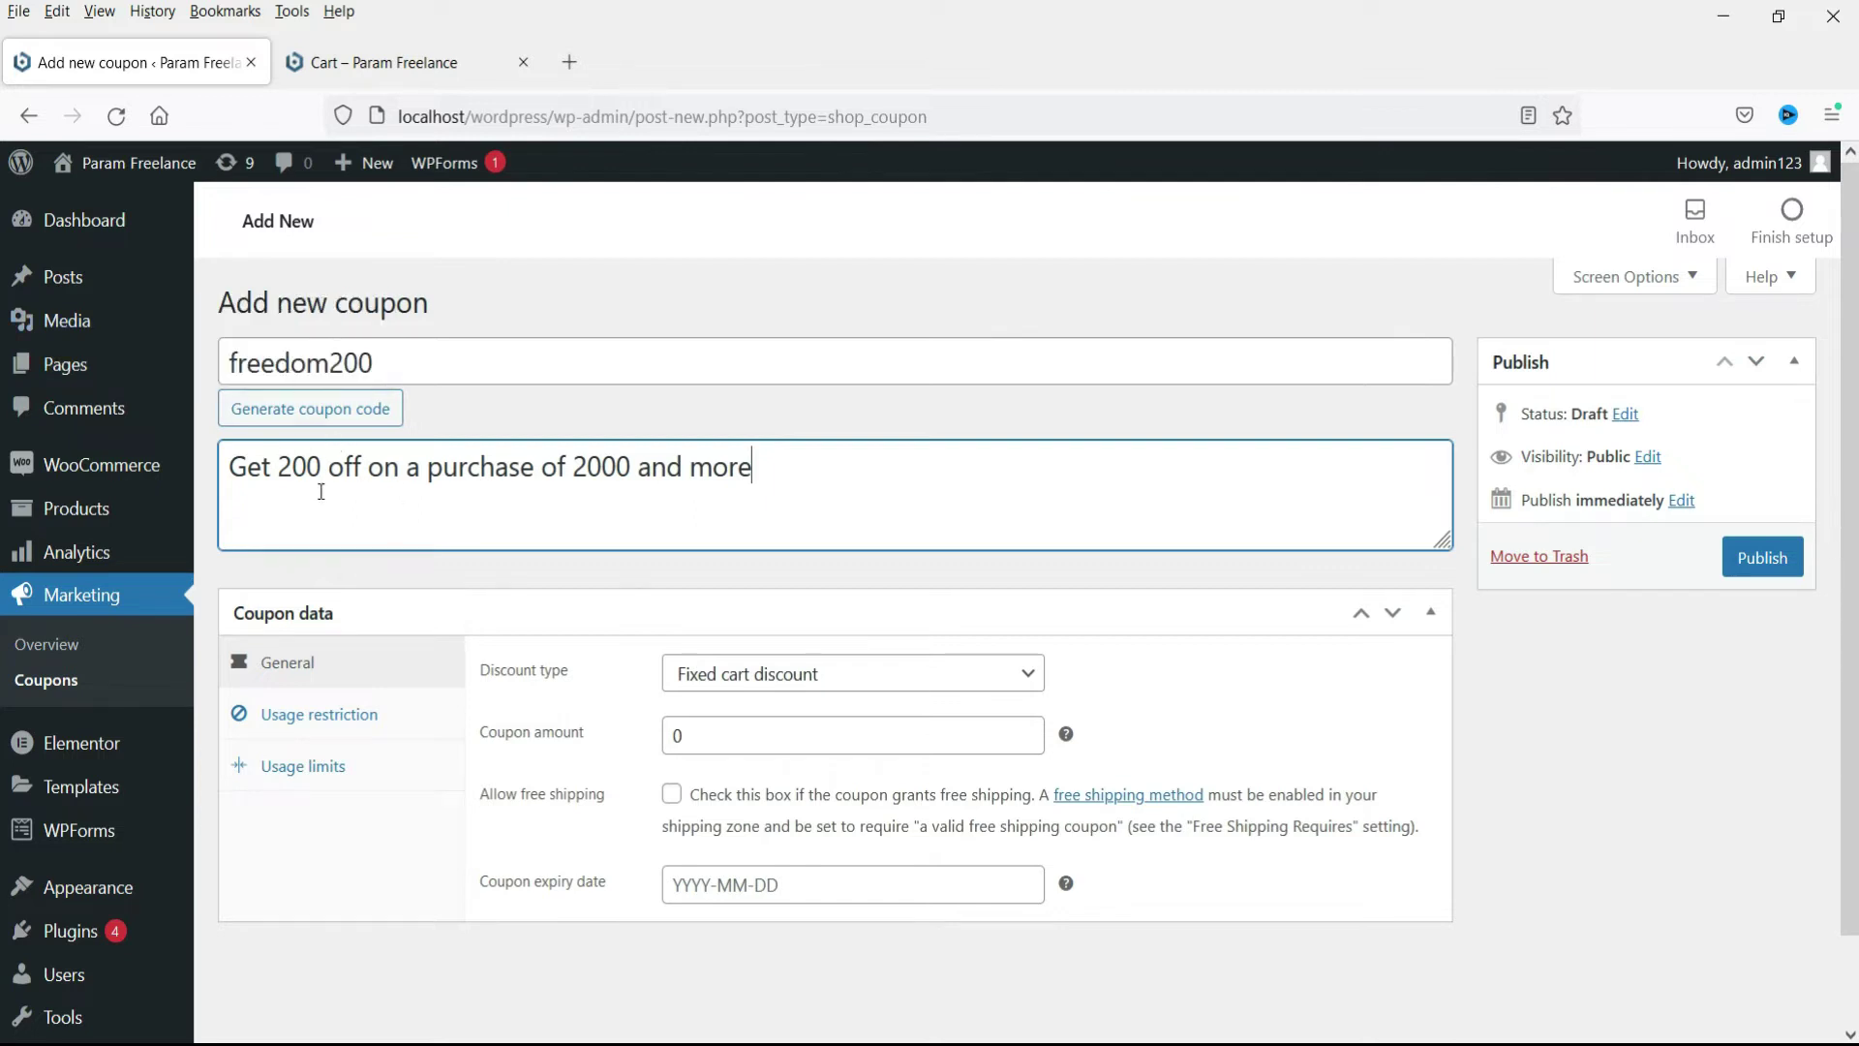
# Step: Set the coupon amount to 200 and the coupon expiry date to 2022-02-28
pyautogui.doubleClick(677, 736)
pyautogui.write('200')
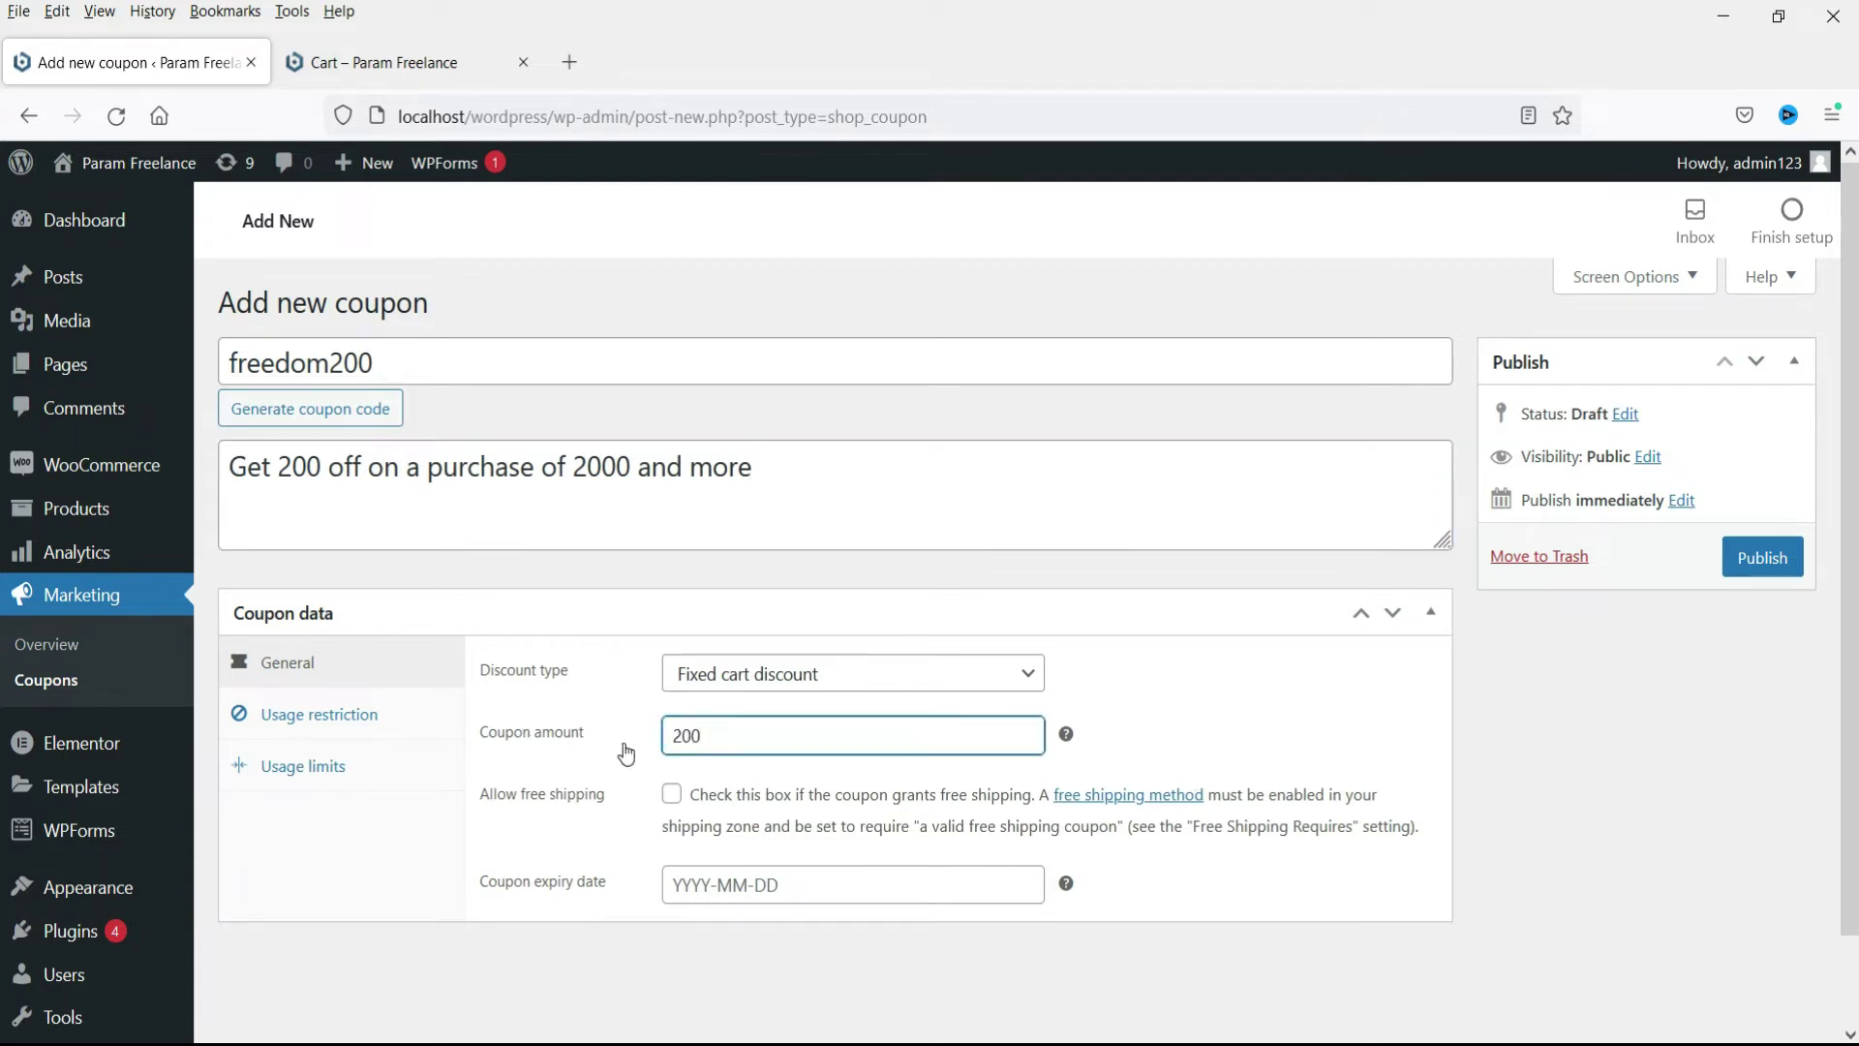
pyautogui.moveTo(273, 469); pyautogui.dragTo(306, 469)
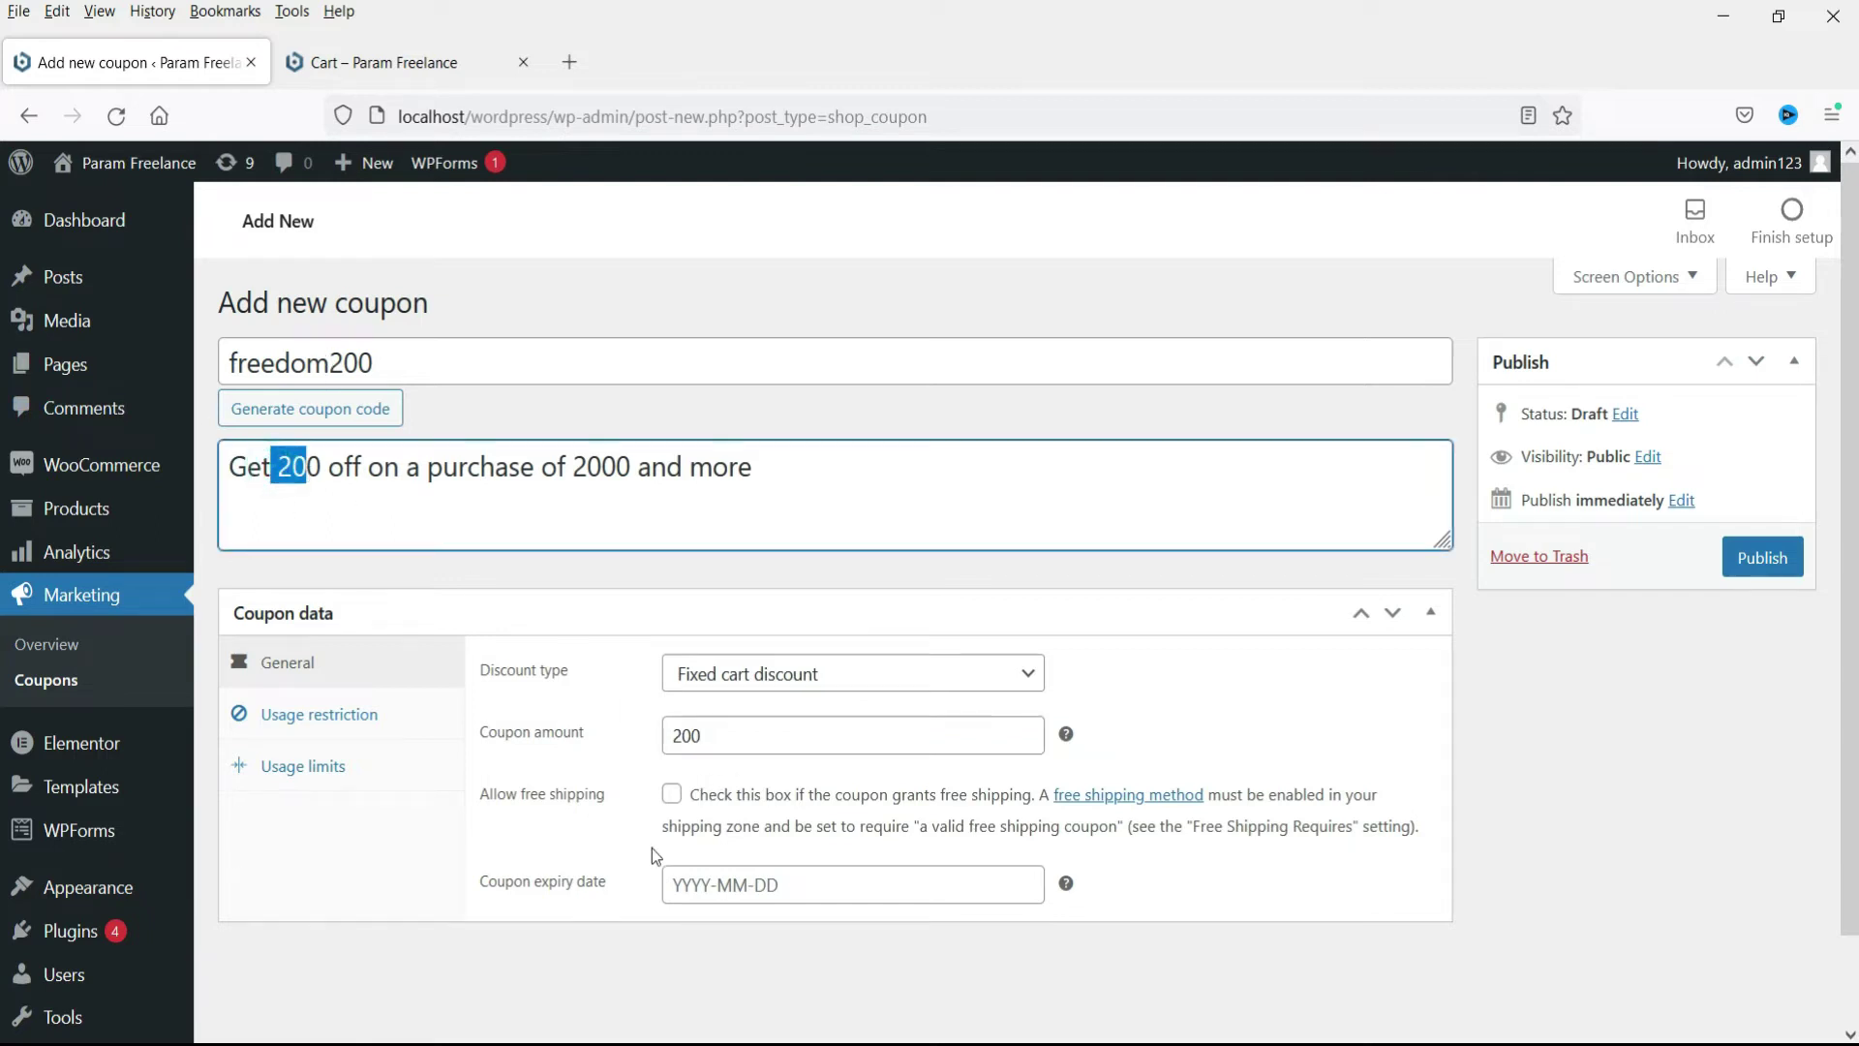
pyautogui.click(502, 847)
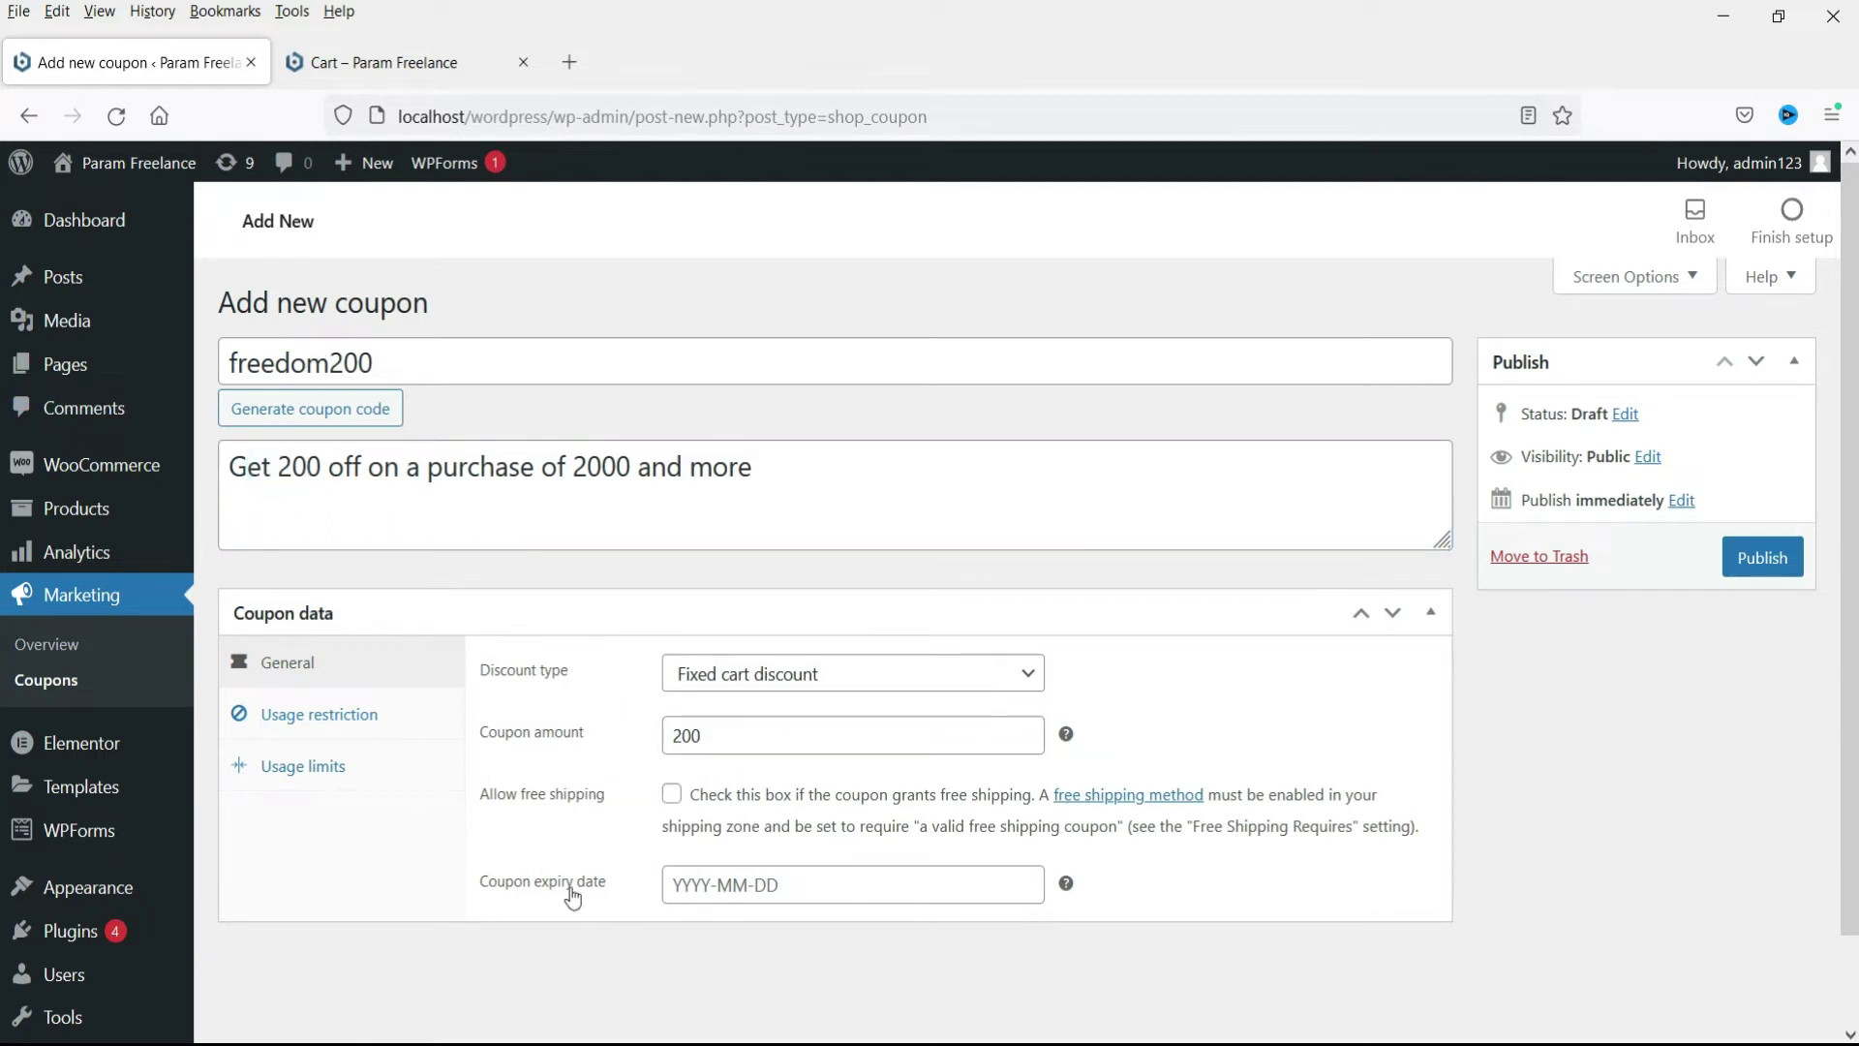
pyautogui.click(834, 882)
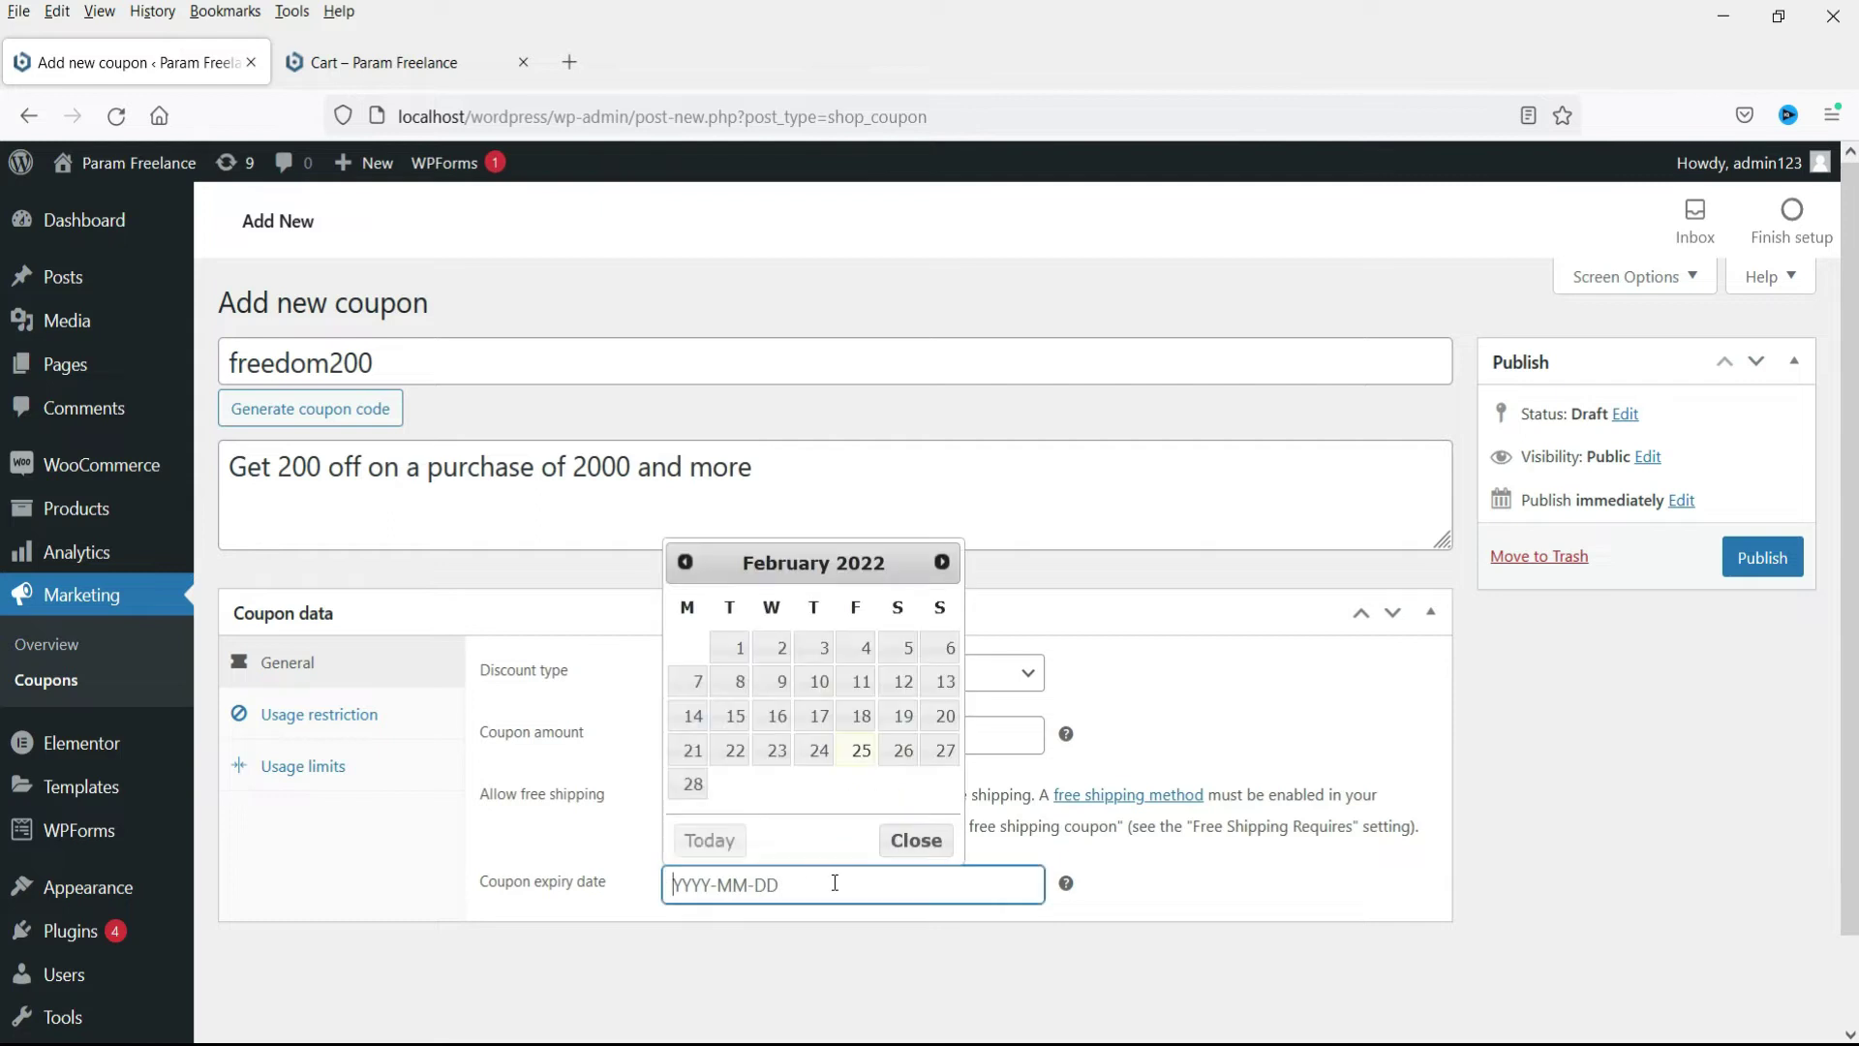
pyautogui.click(691, 782)
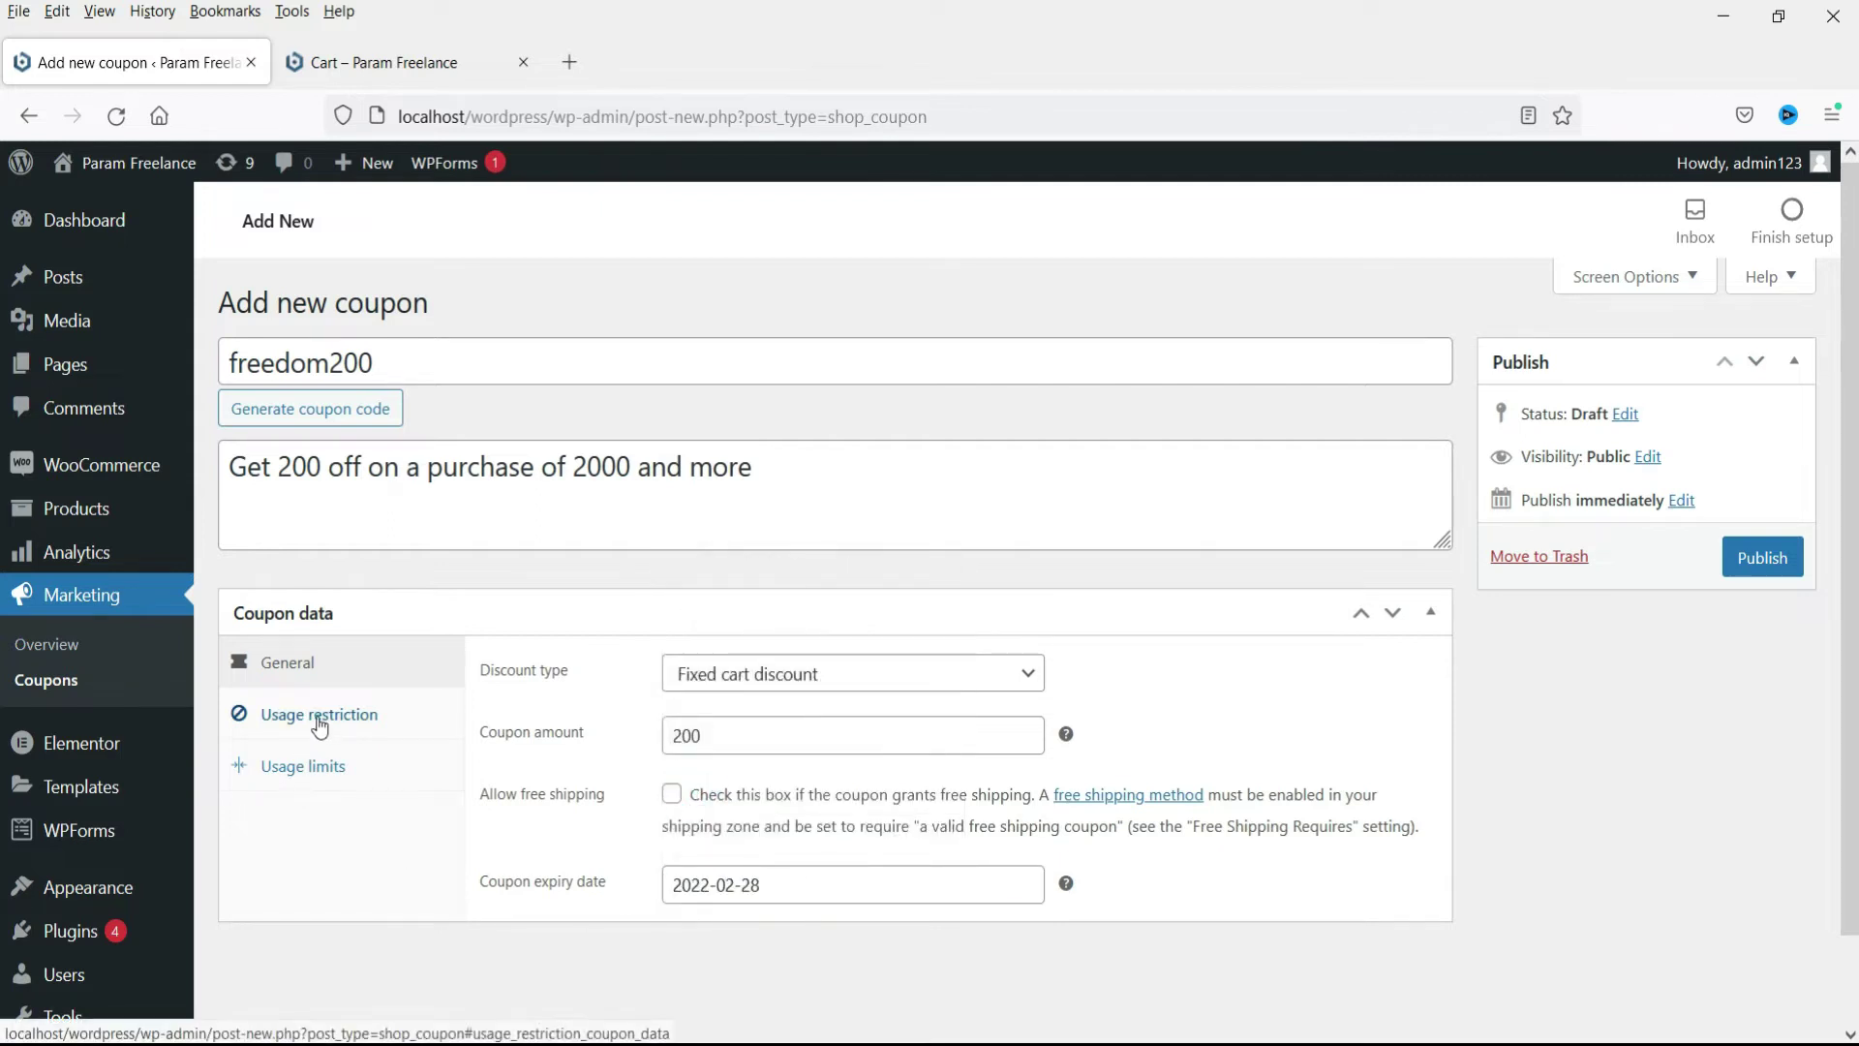
# Step: Restrict the coupon to a minimum spend of 2000 and a maximum spend of 5000
pyautogui.click(316, 715)
pyautogui.click(744, 673)
pyautogui.write('2000')
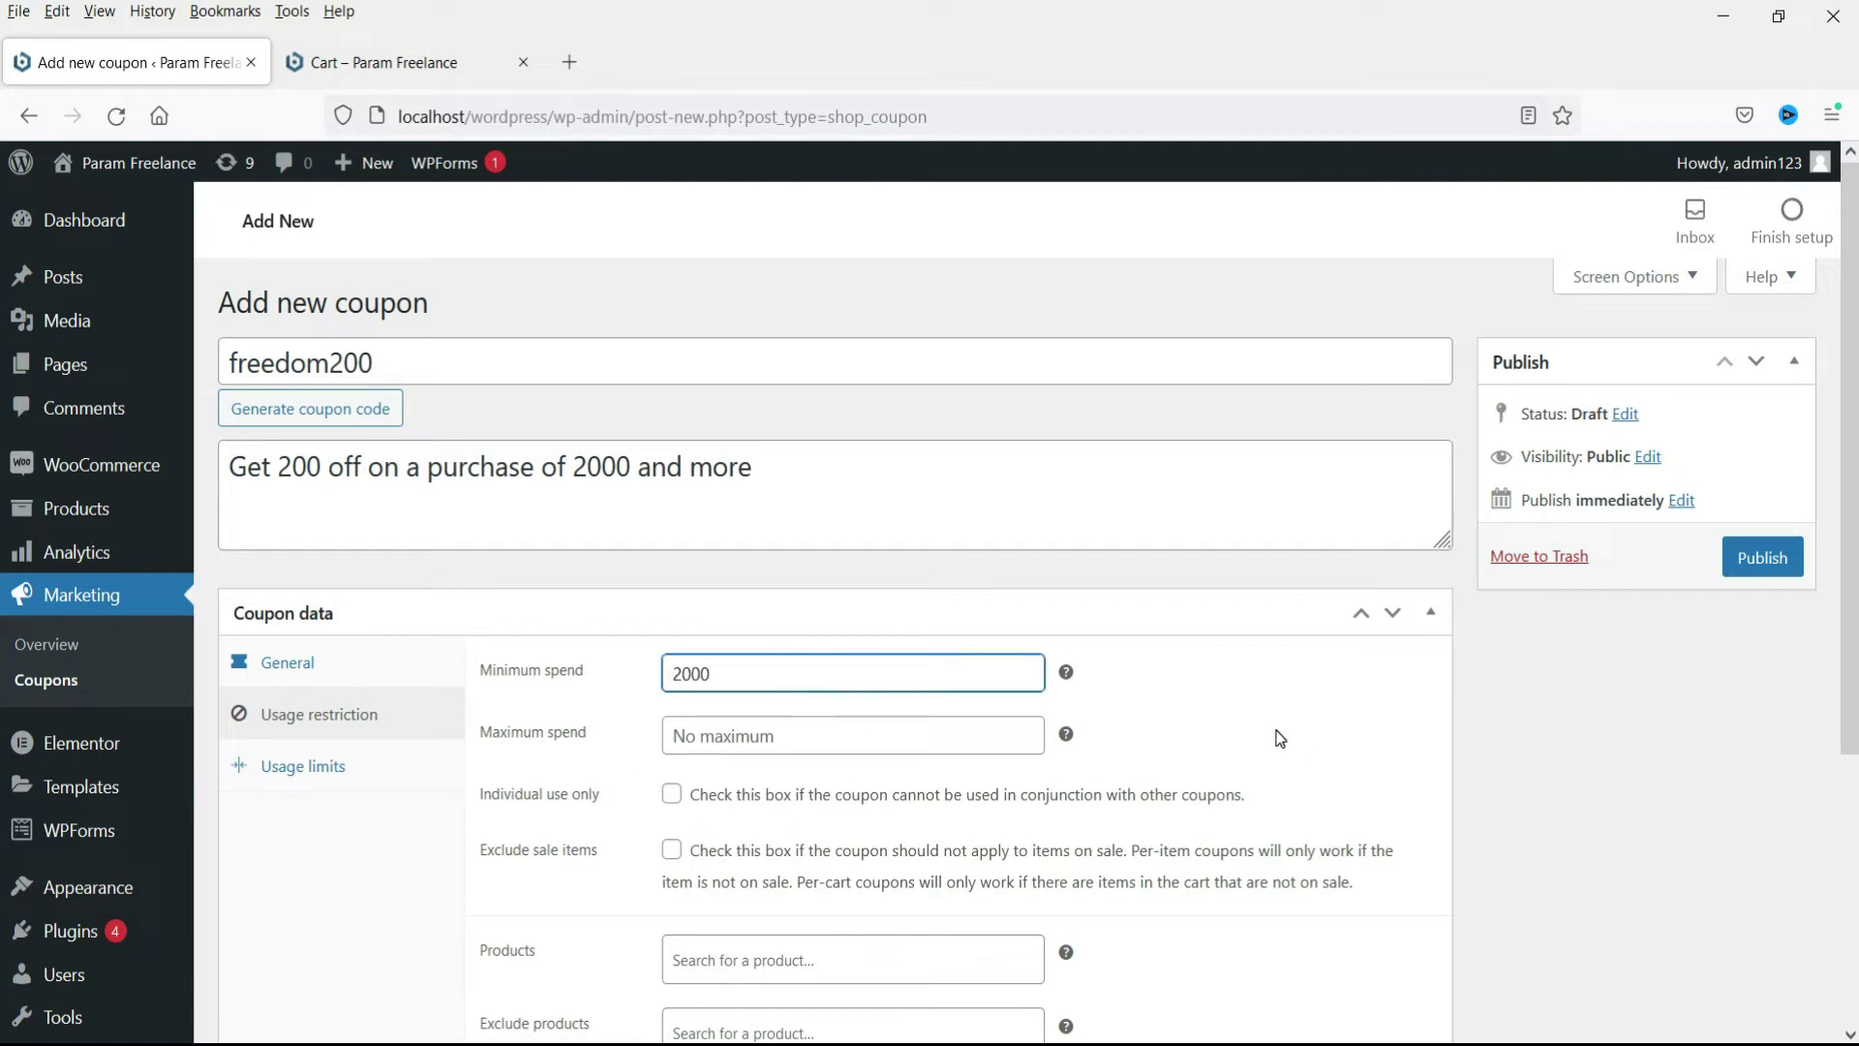
pyautogui.click(742, 740)
pyautogui.write('5000')
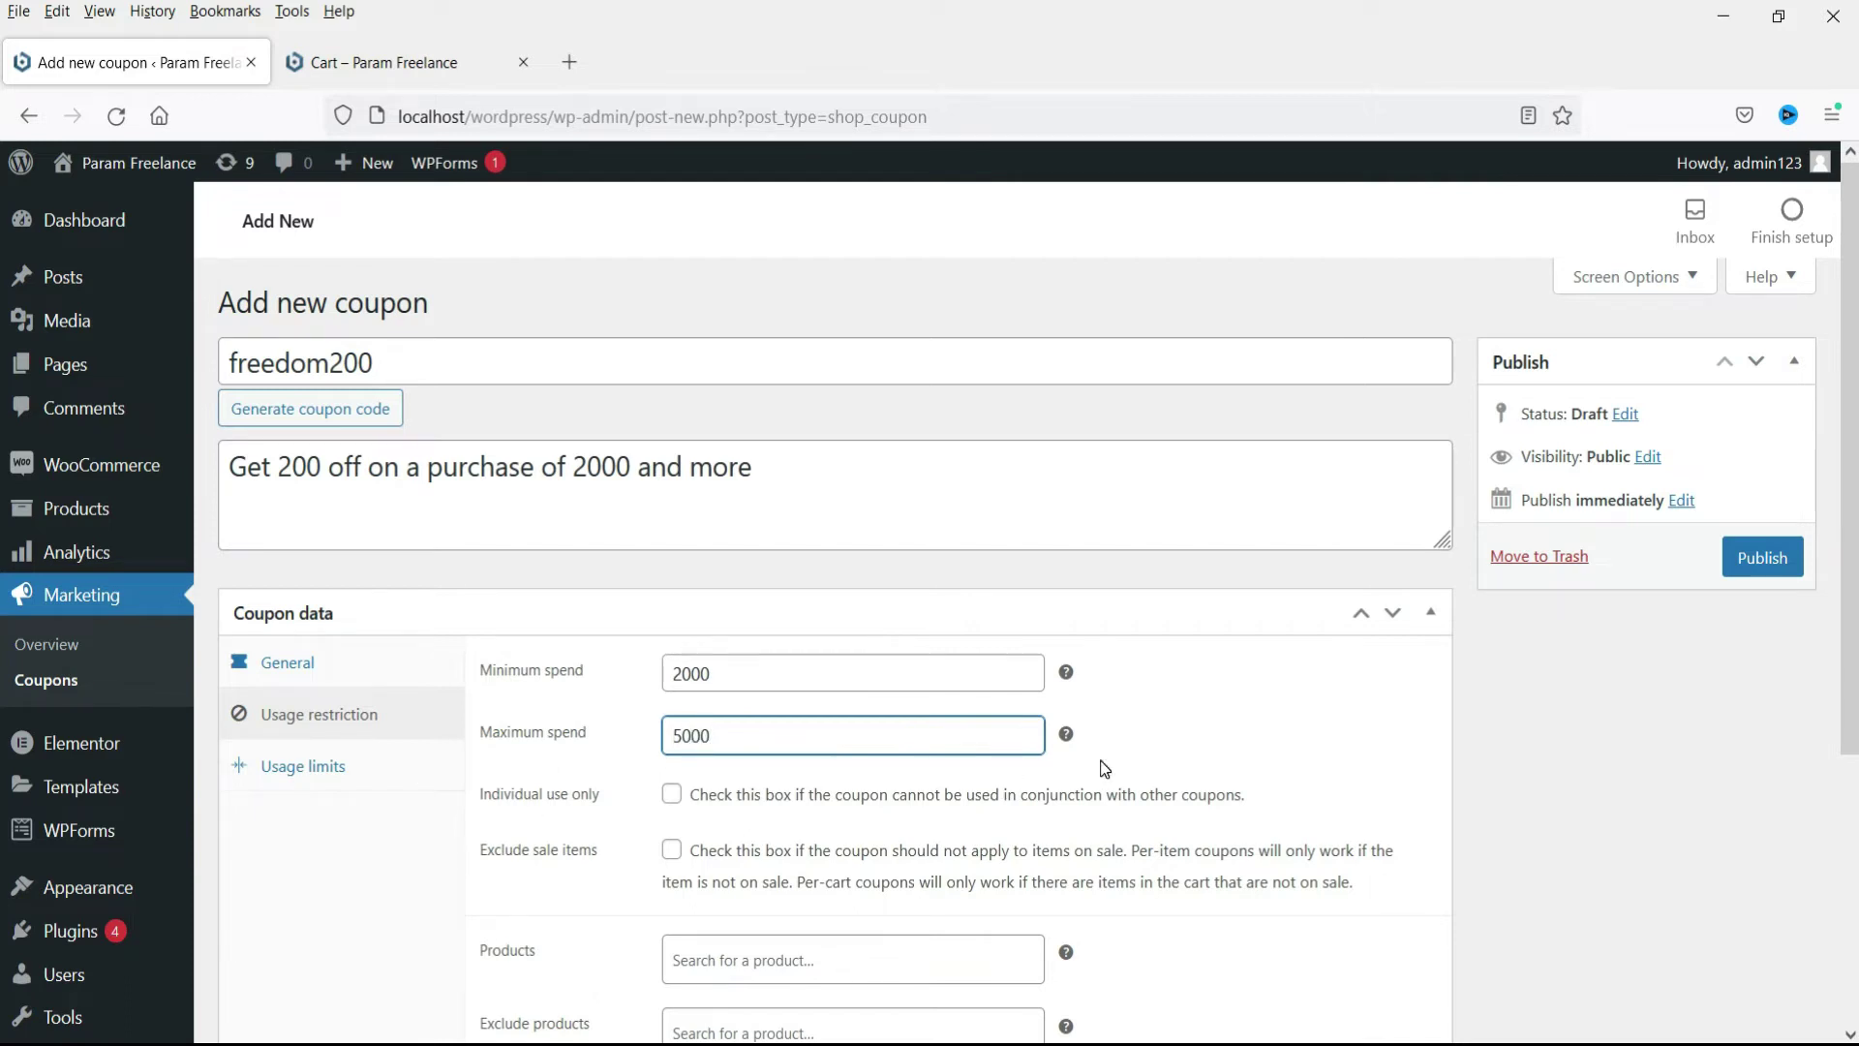
pyautogui.click(1141, 768)
# Step: Enable individual use only for the coupon and look over the remaining product and category restrictions
pyautogui.scroll(-2, 1141, 765)
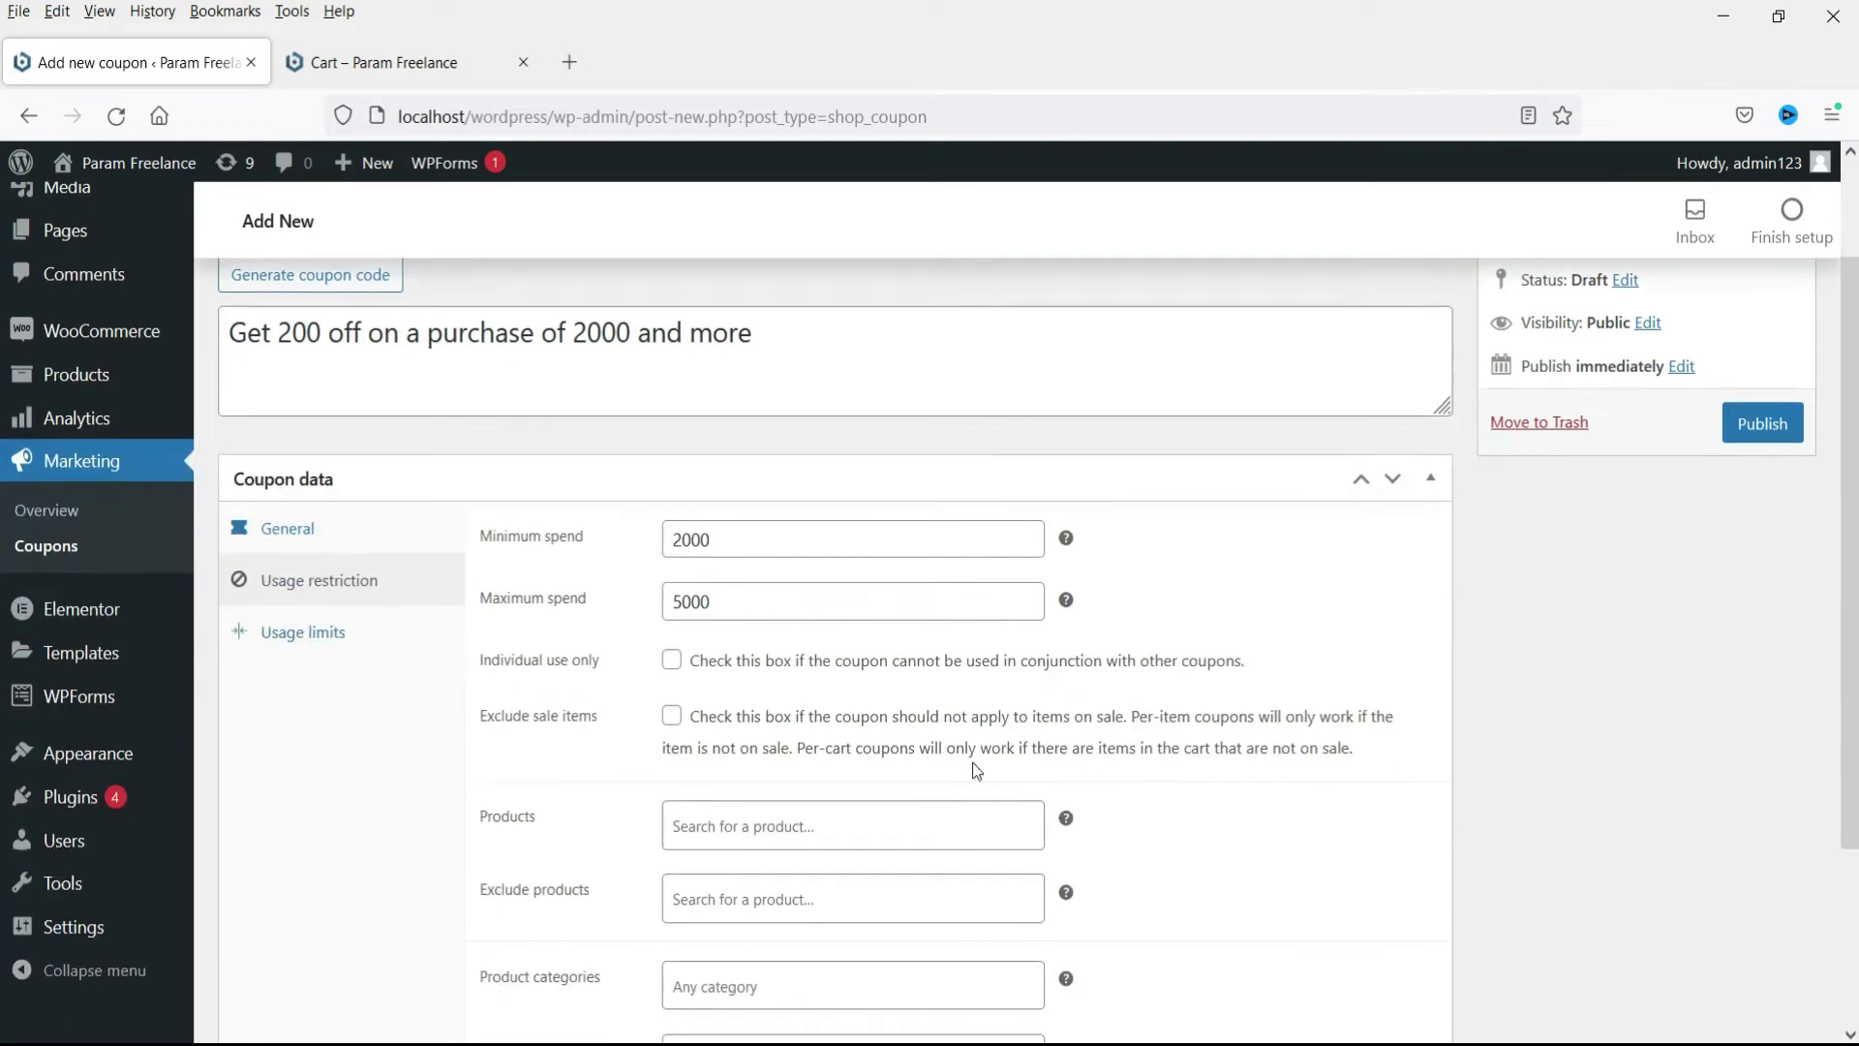
pyautogui.click(672, 661)
pyautogui.scroll(-3, 678, 668)
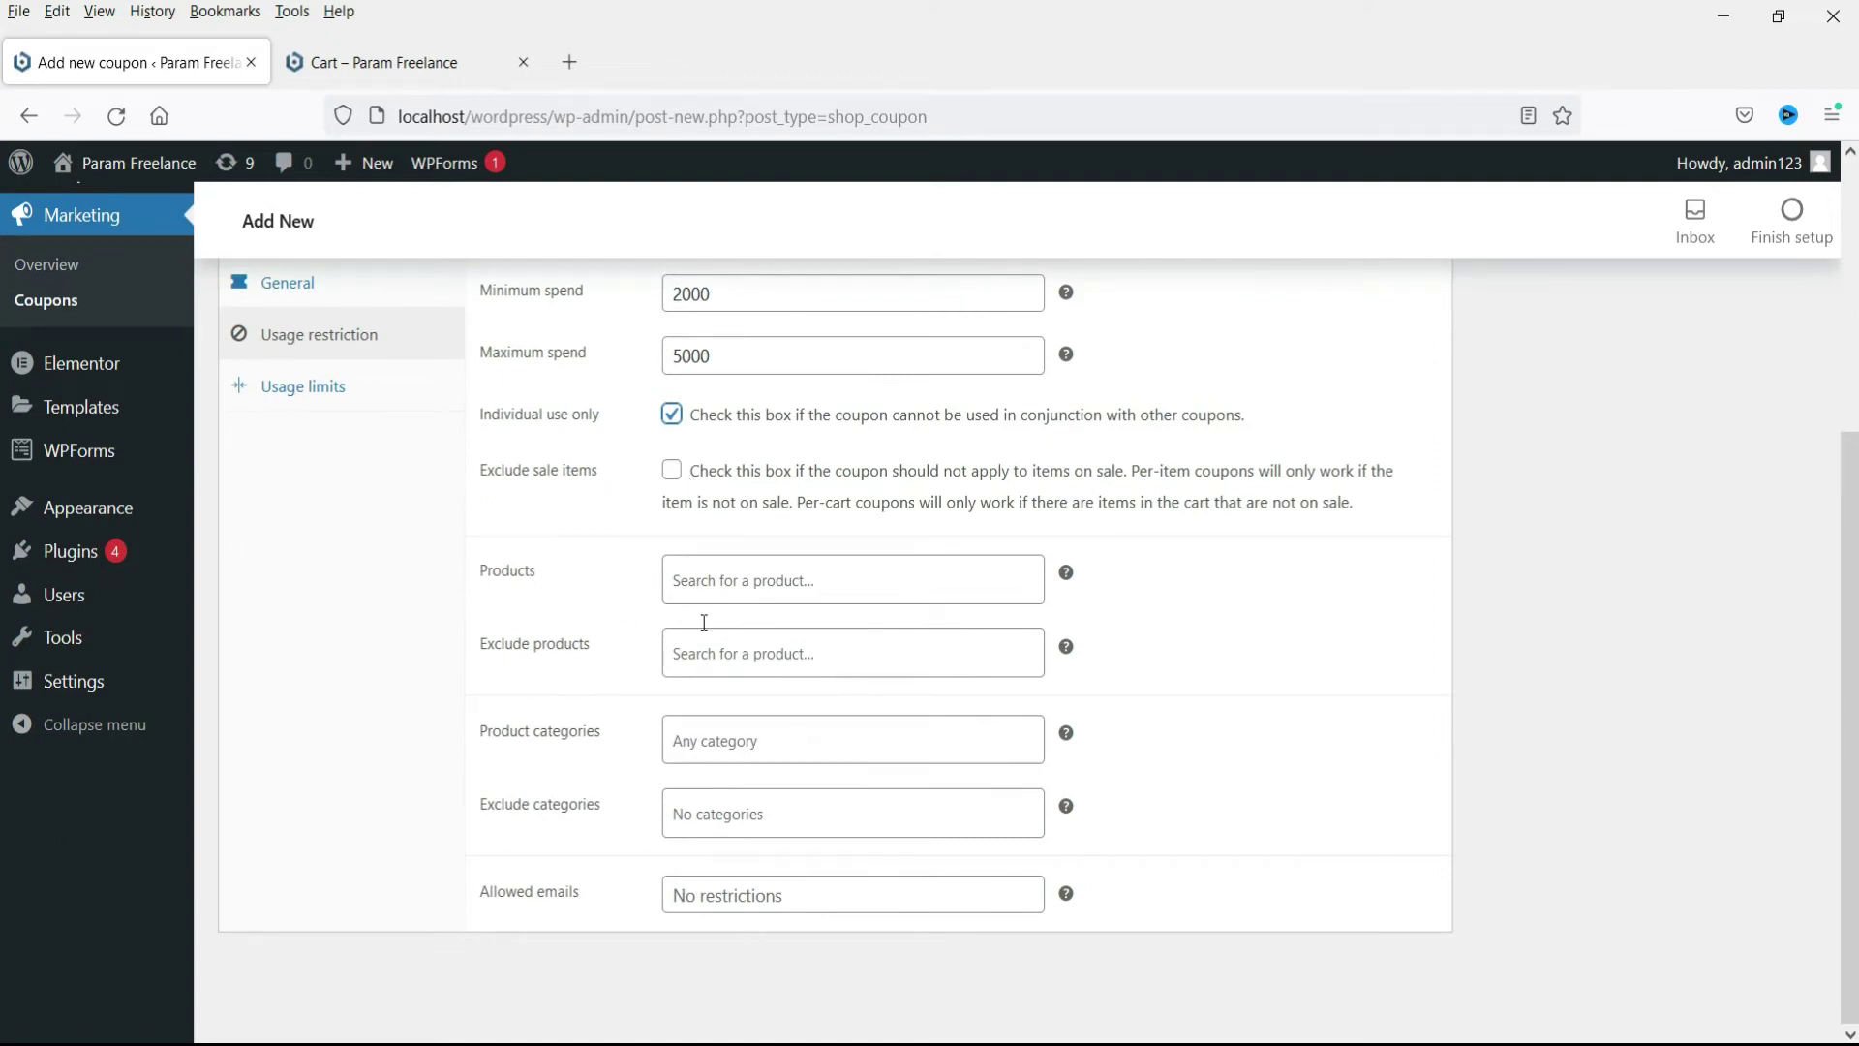
# Step: Set the usage limit per coupon to 20 and the usage limit per user to 1
pyautogui.scroll(3, 1278, 665)
pyautogui.click(302, 668)
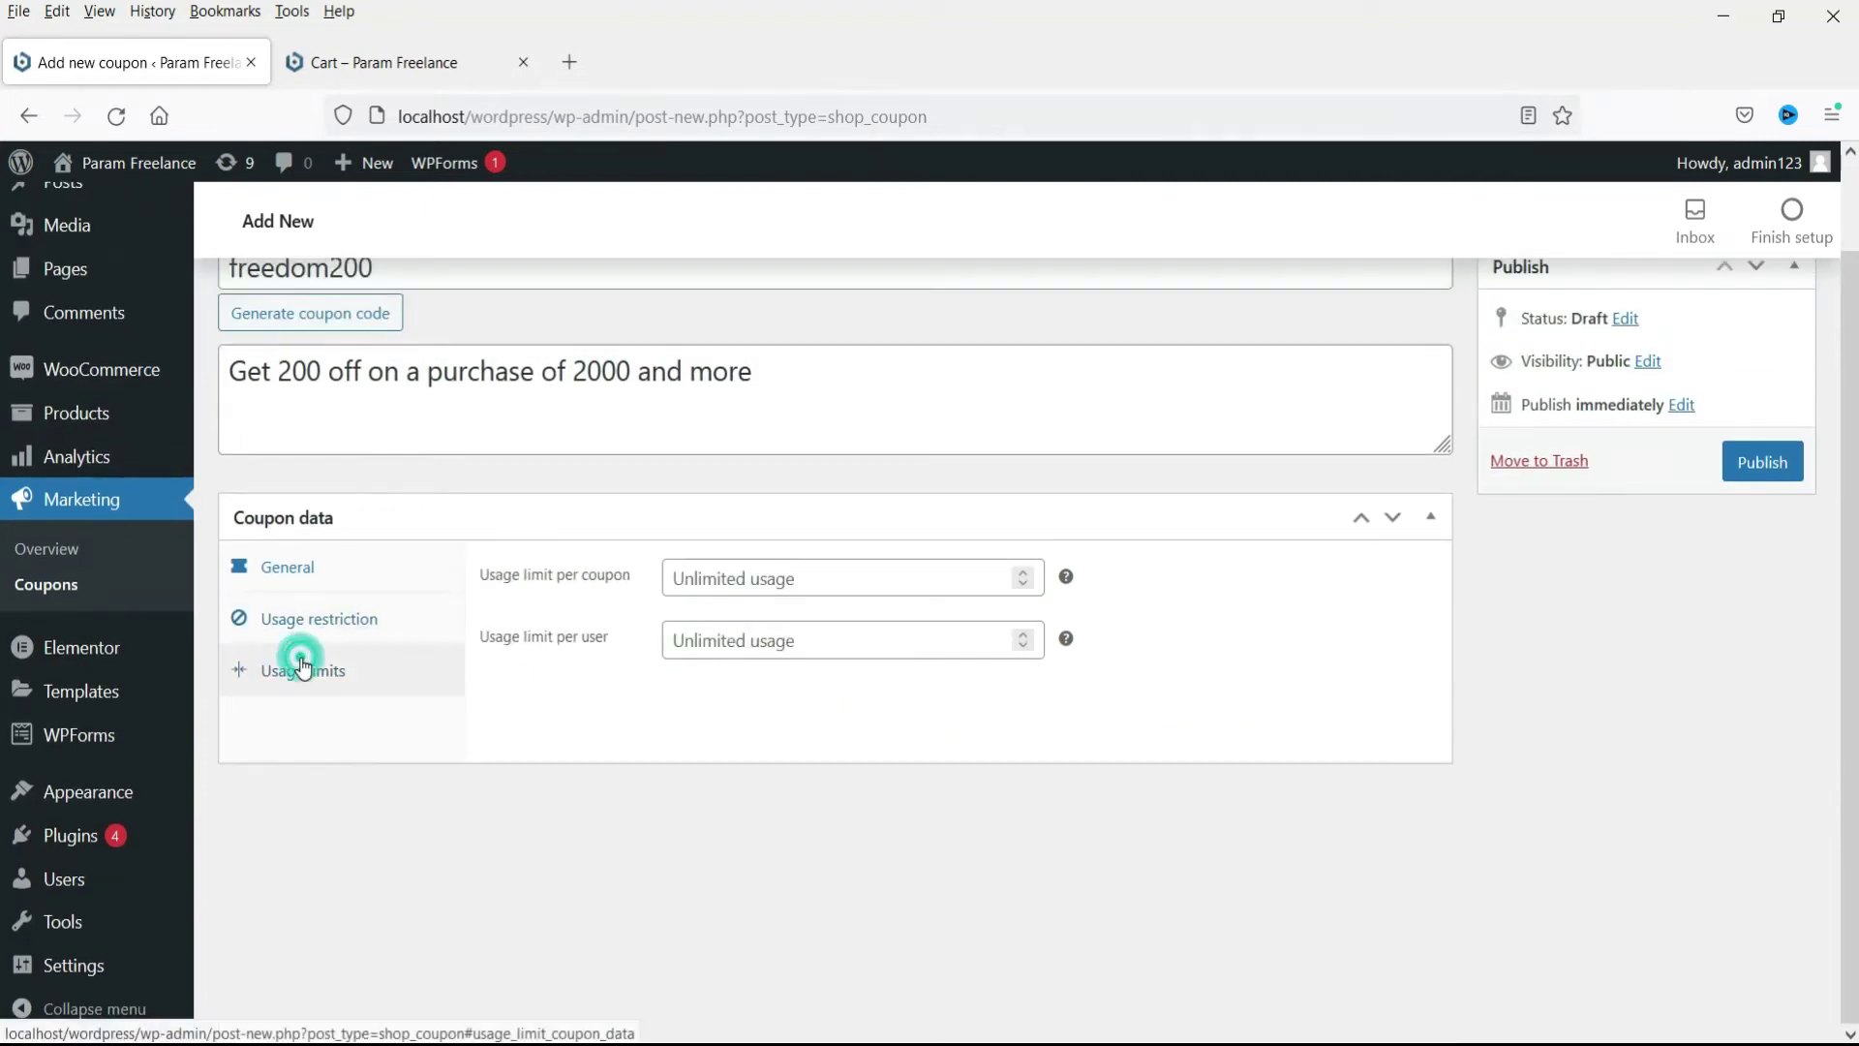
pyautogui.click(746, 581)
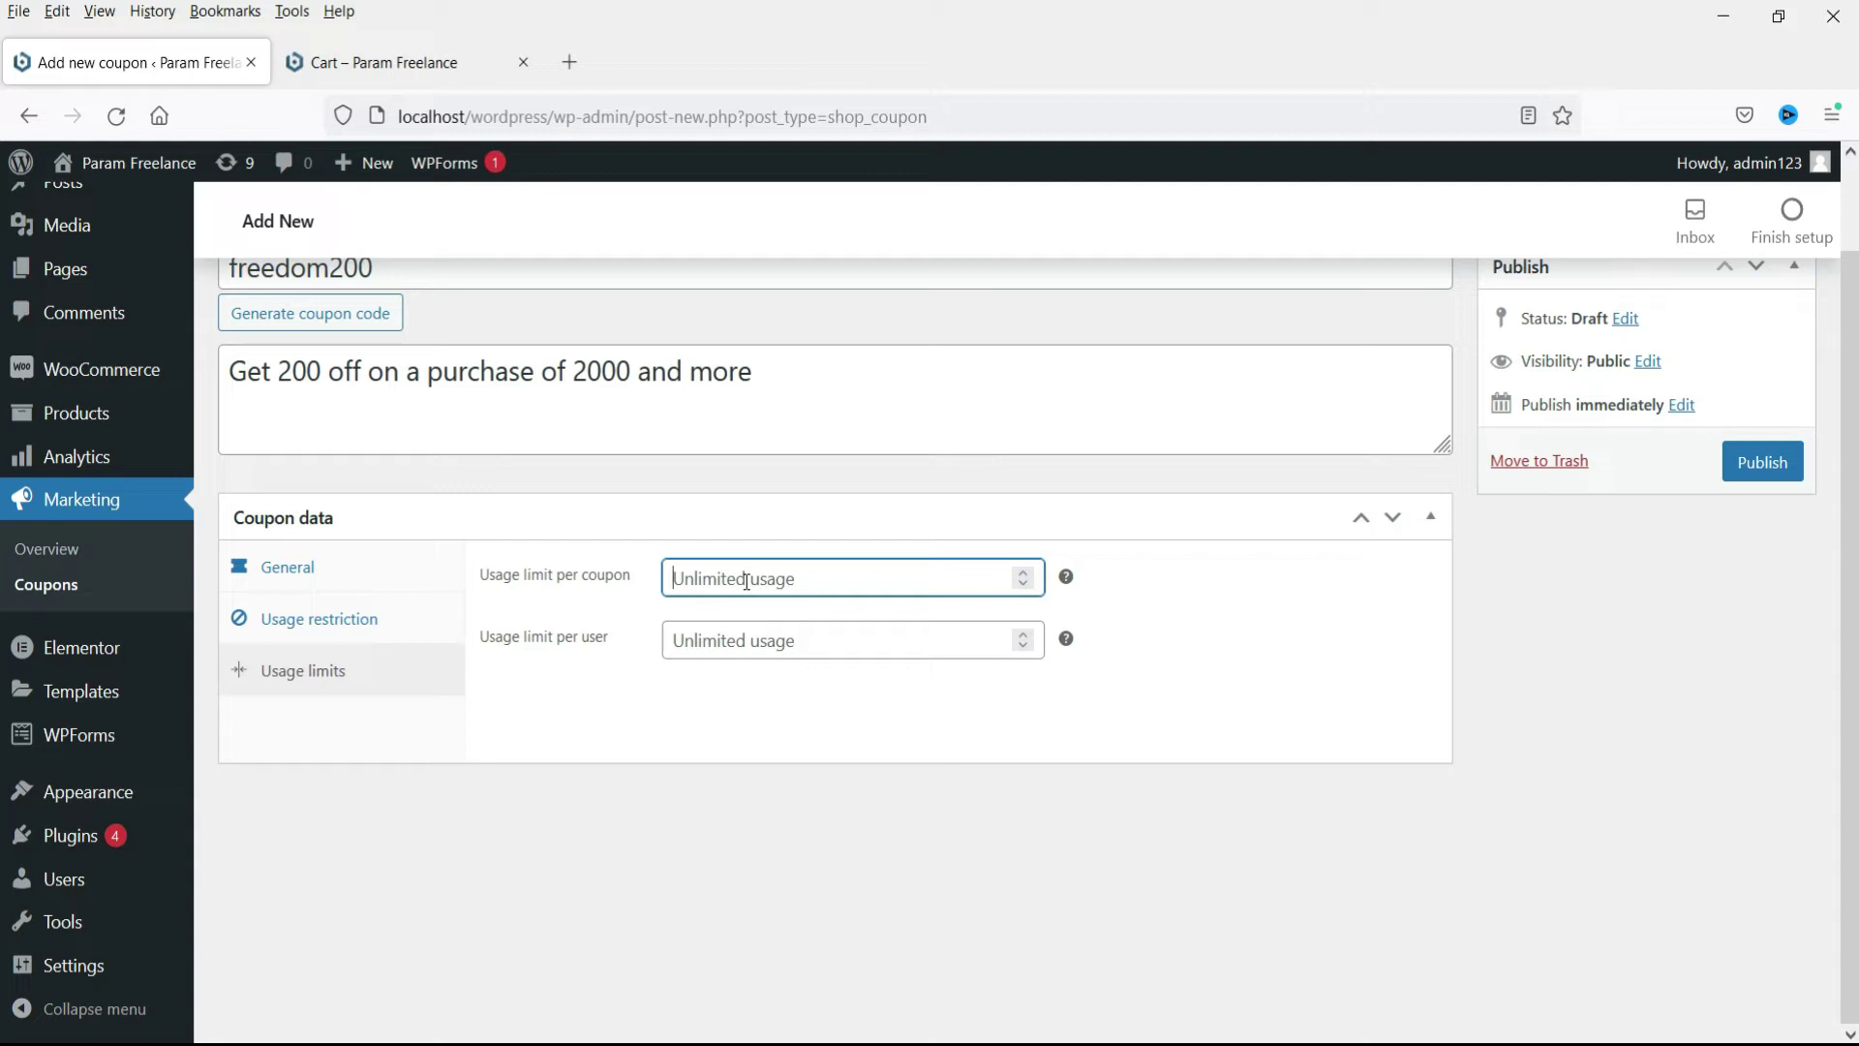
pyautogui.write('20')
pyautogui.click(786, 643)
pyautogui.write('1')
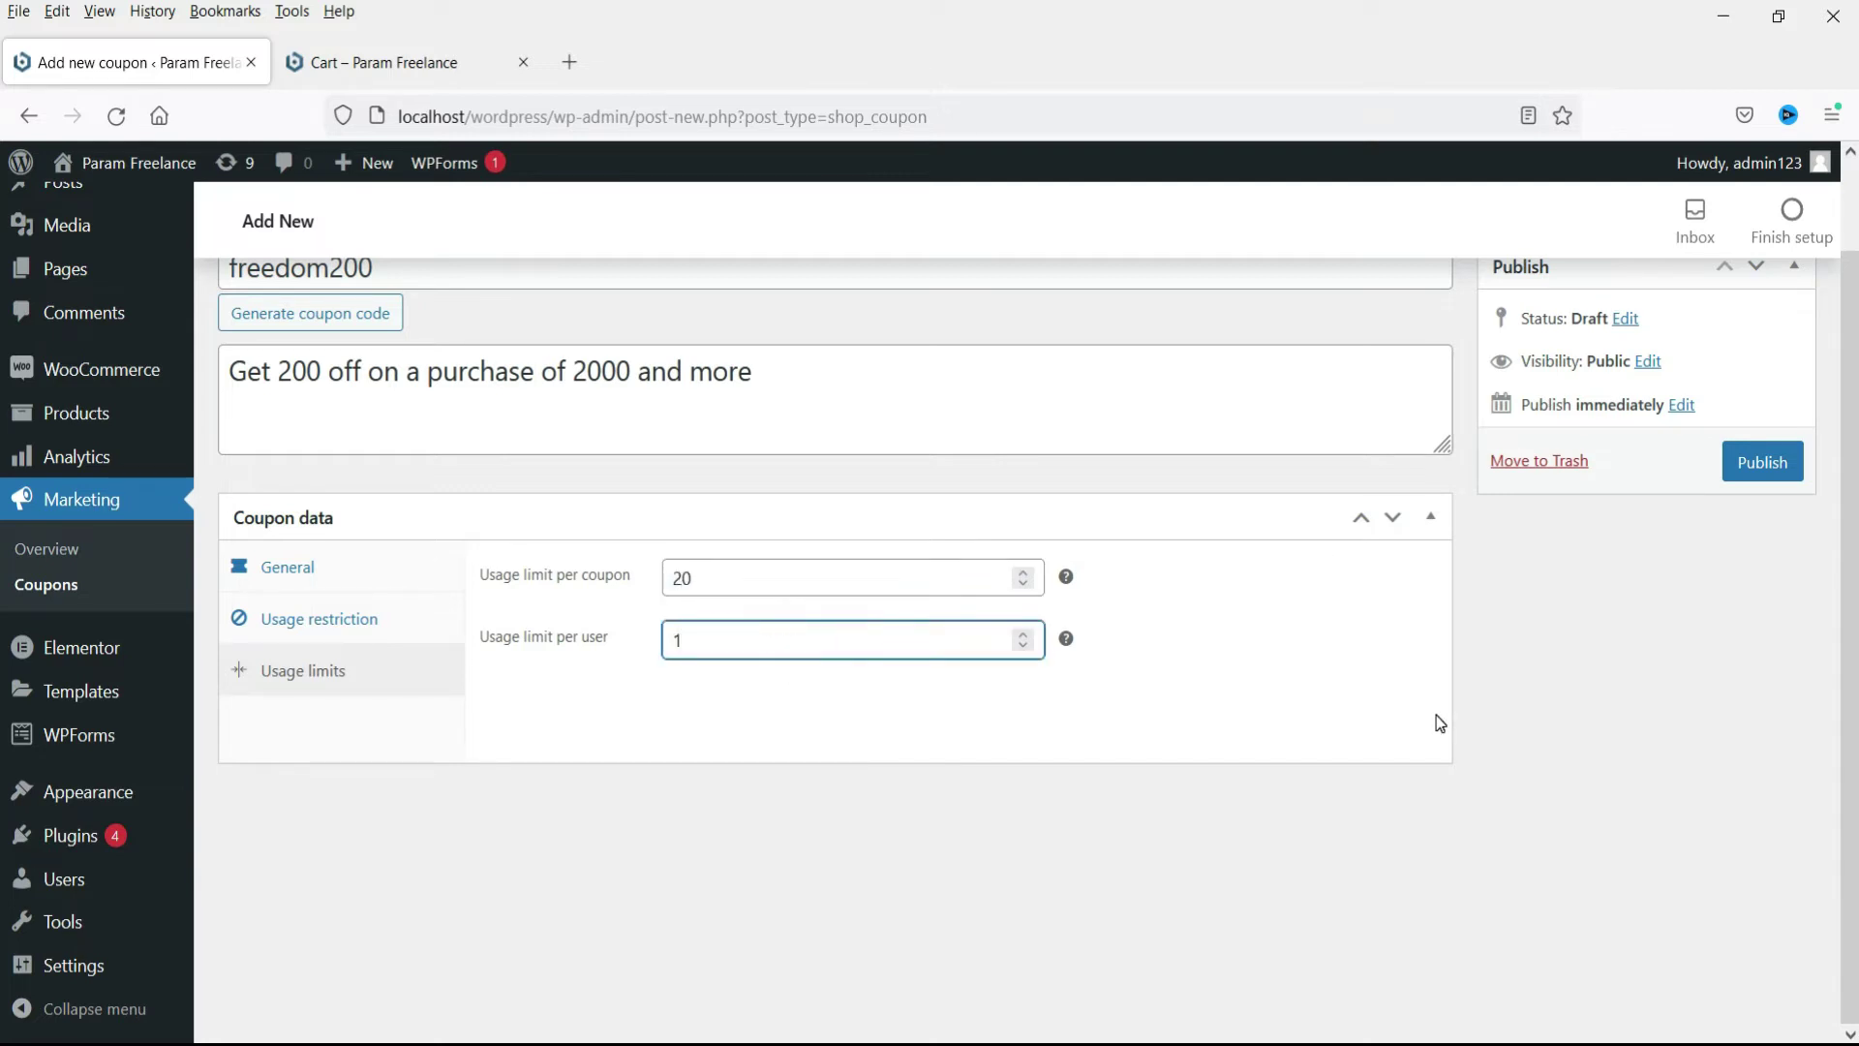
pyautogui.click(1539, 763)
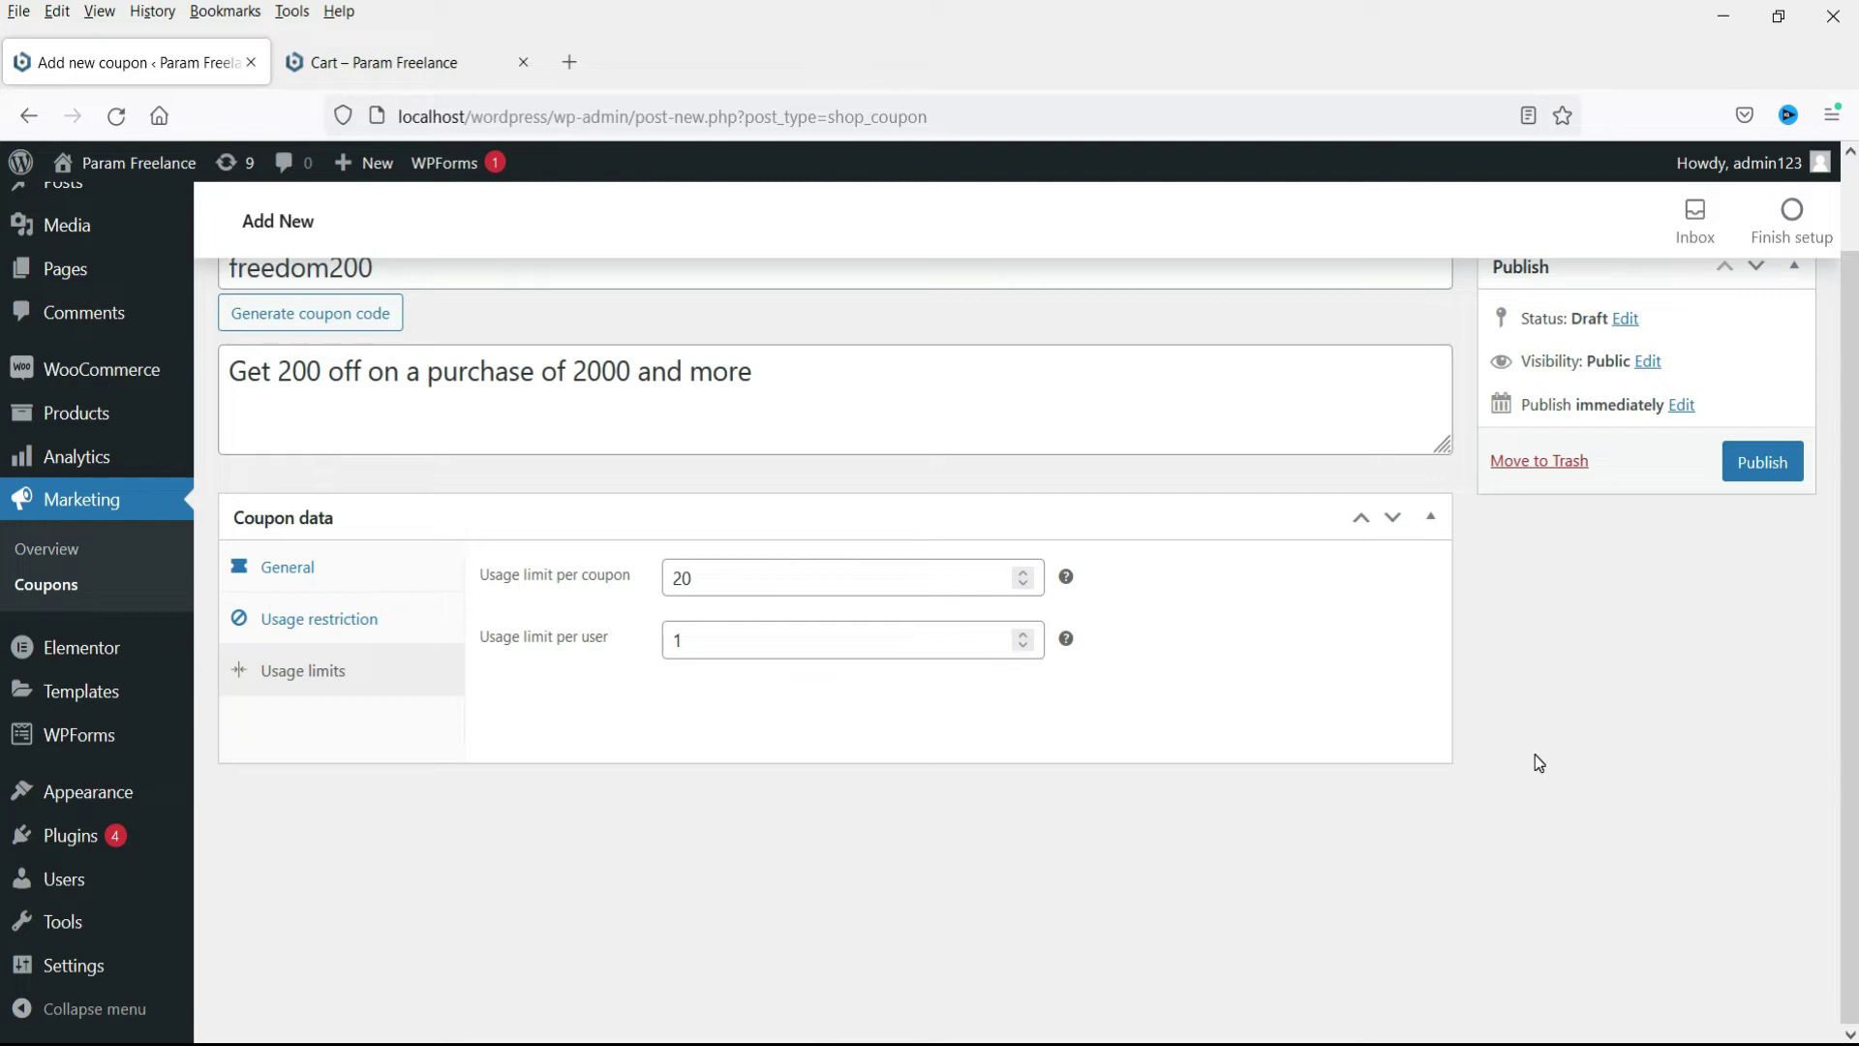
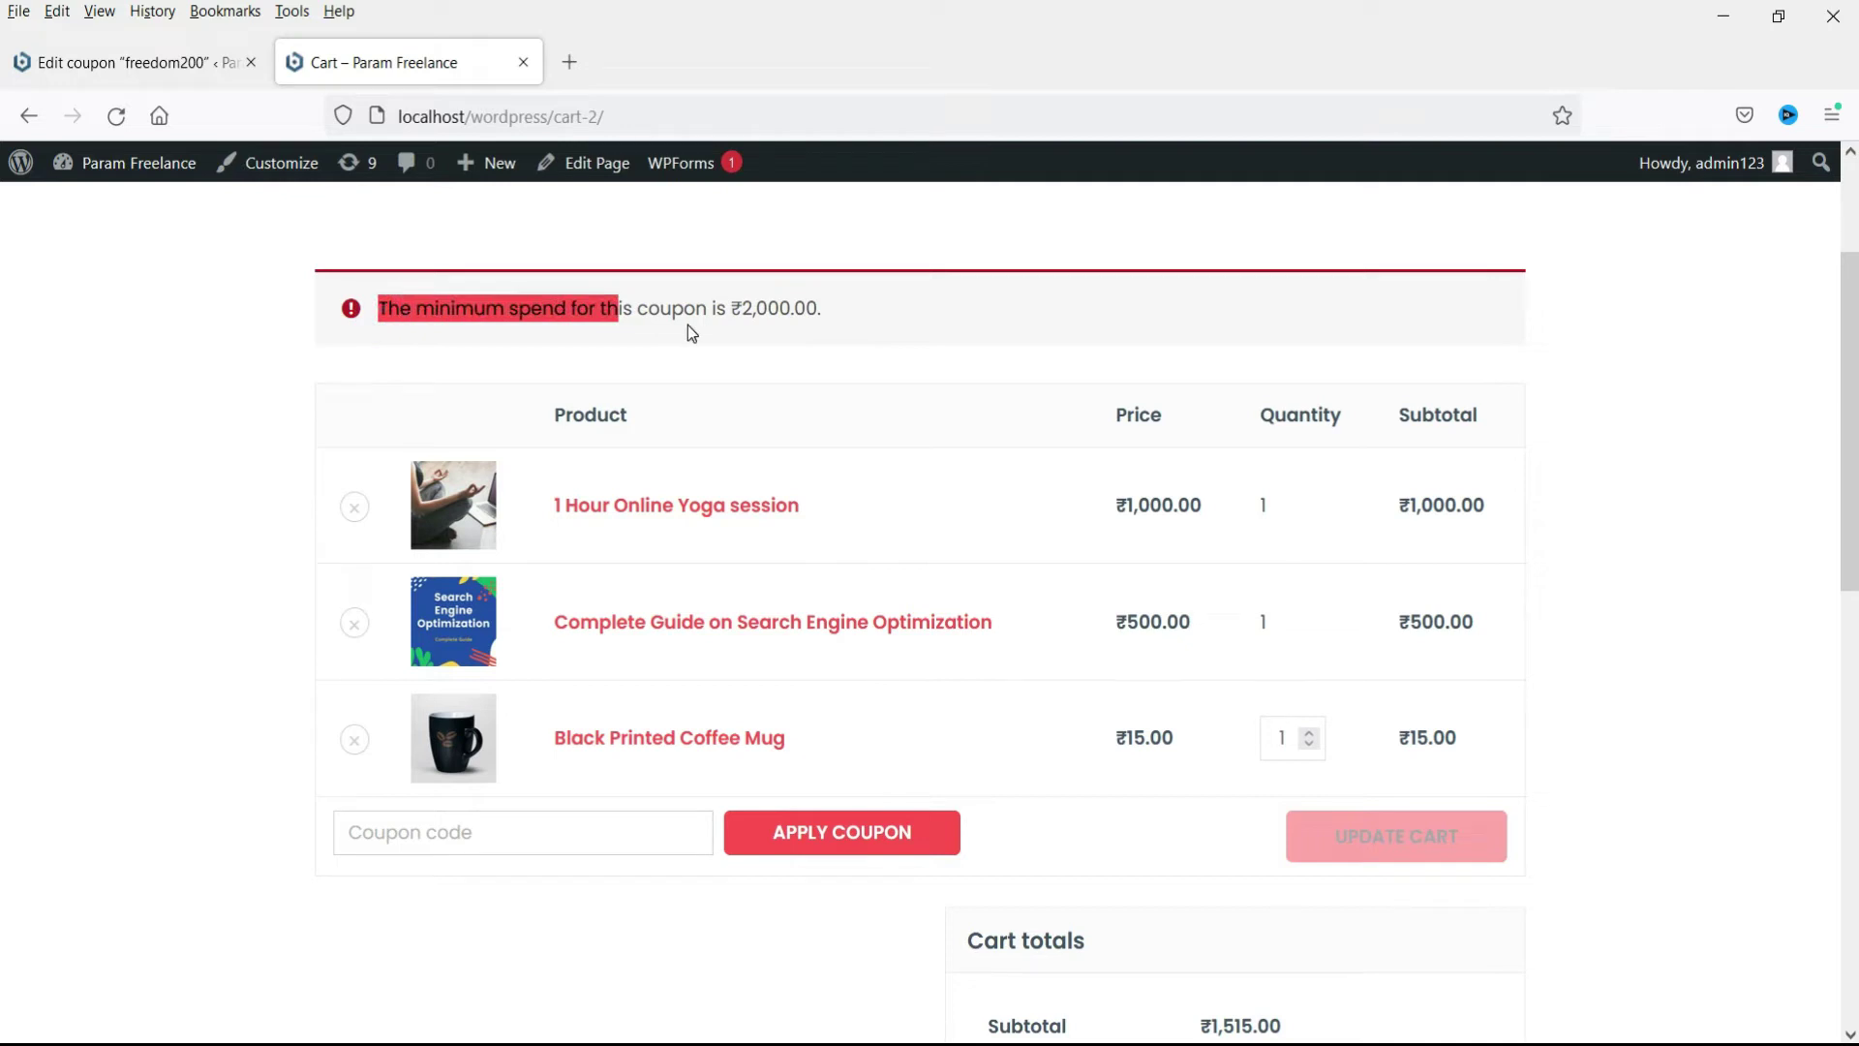
# Step: Check the cart totals against the coupon's minimum spend and return to the shop's full product listing
pyautogui.click(714, 315)
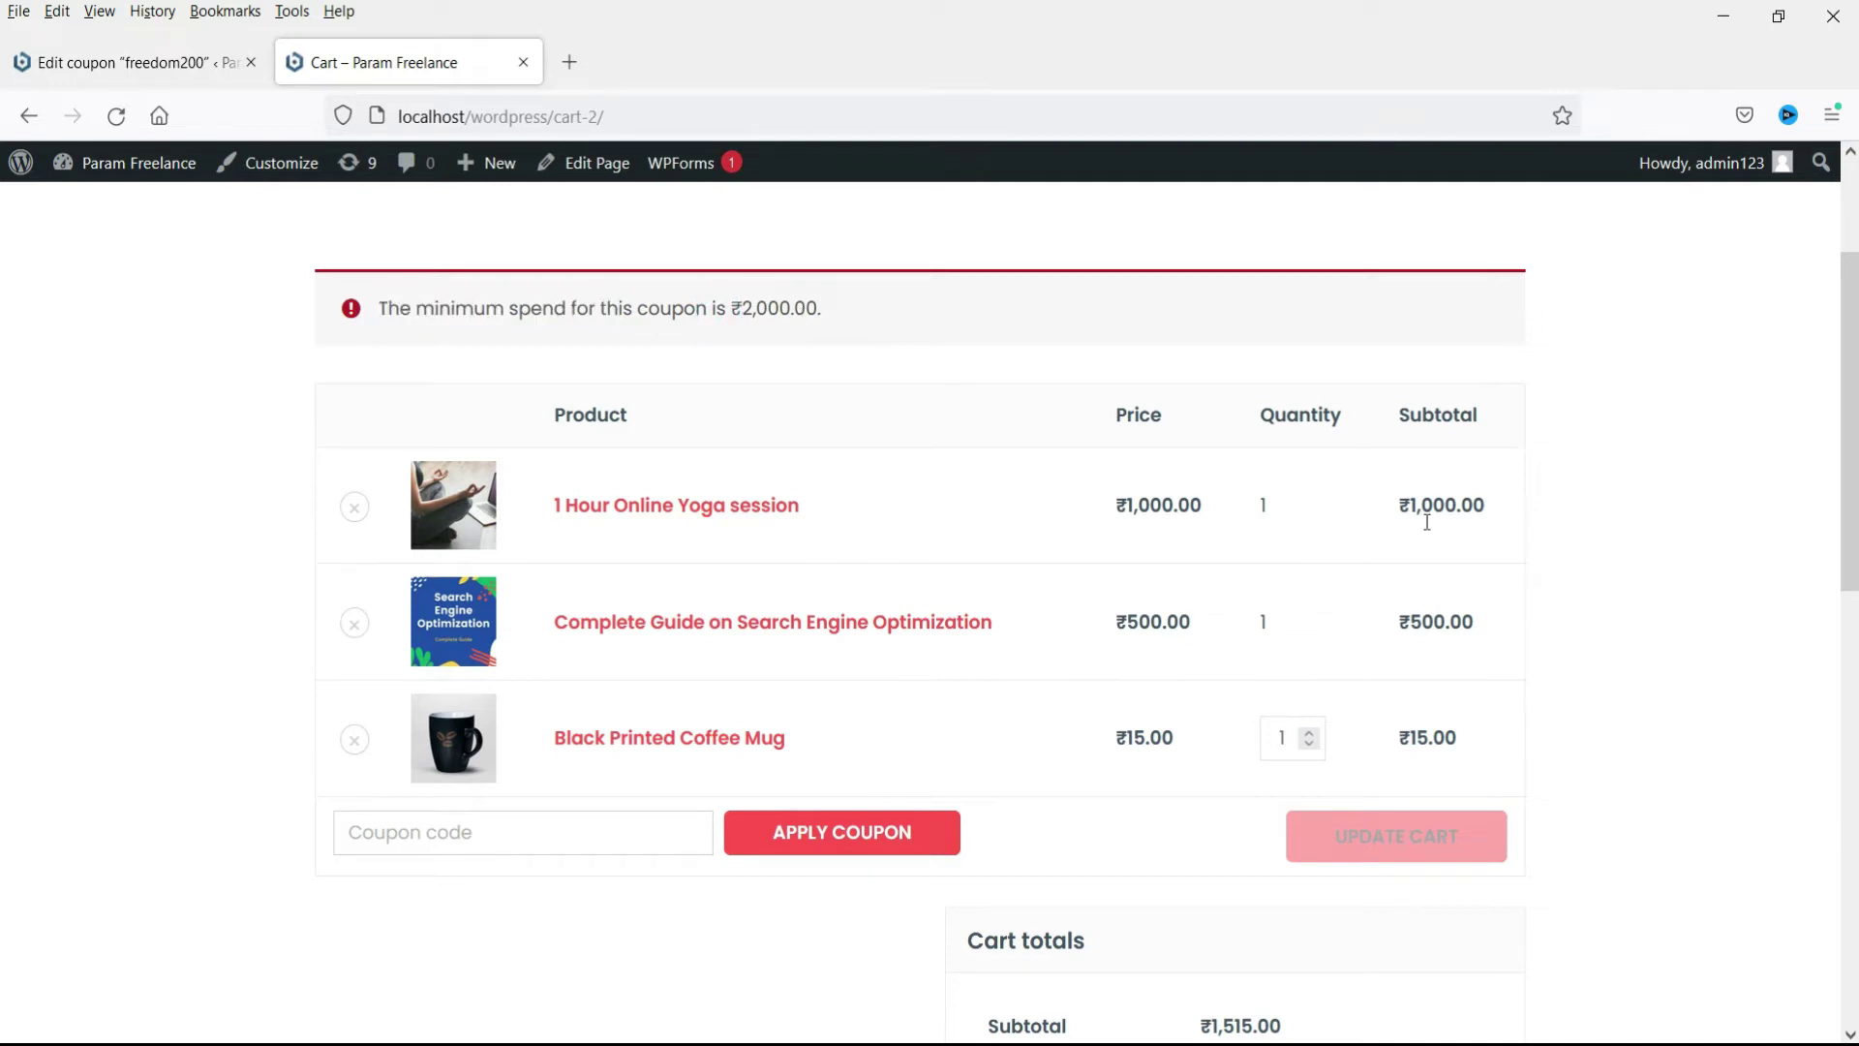
pyautogui.scroll(-4, 1655, 683)
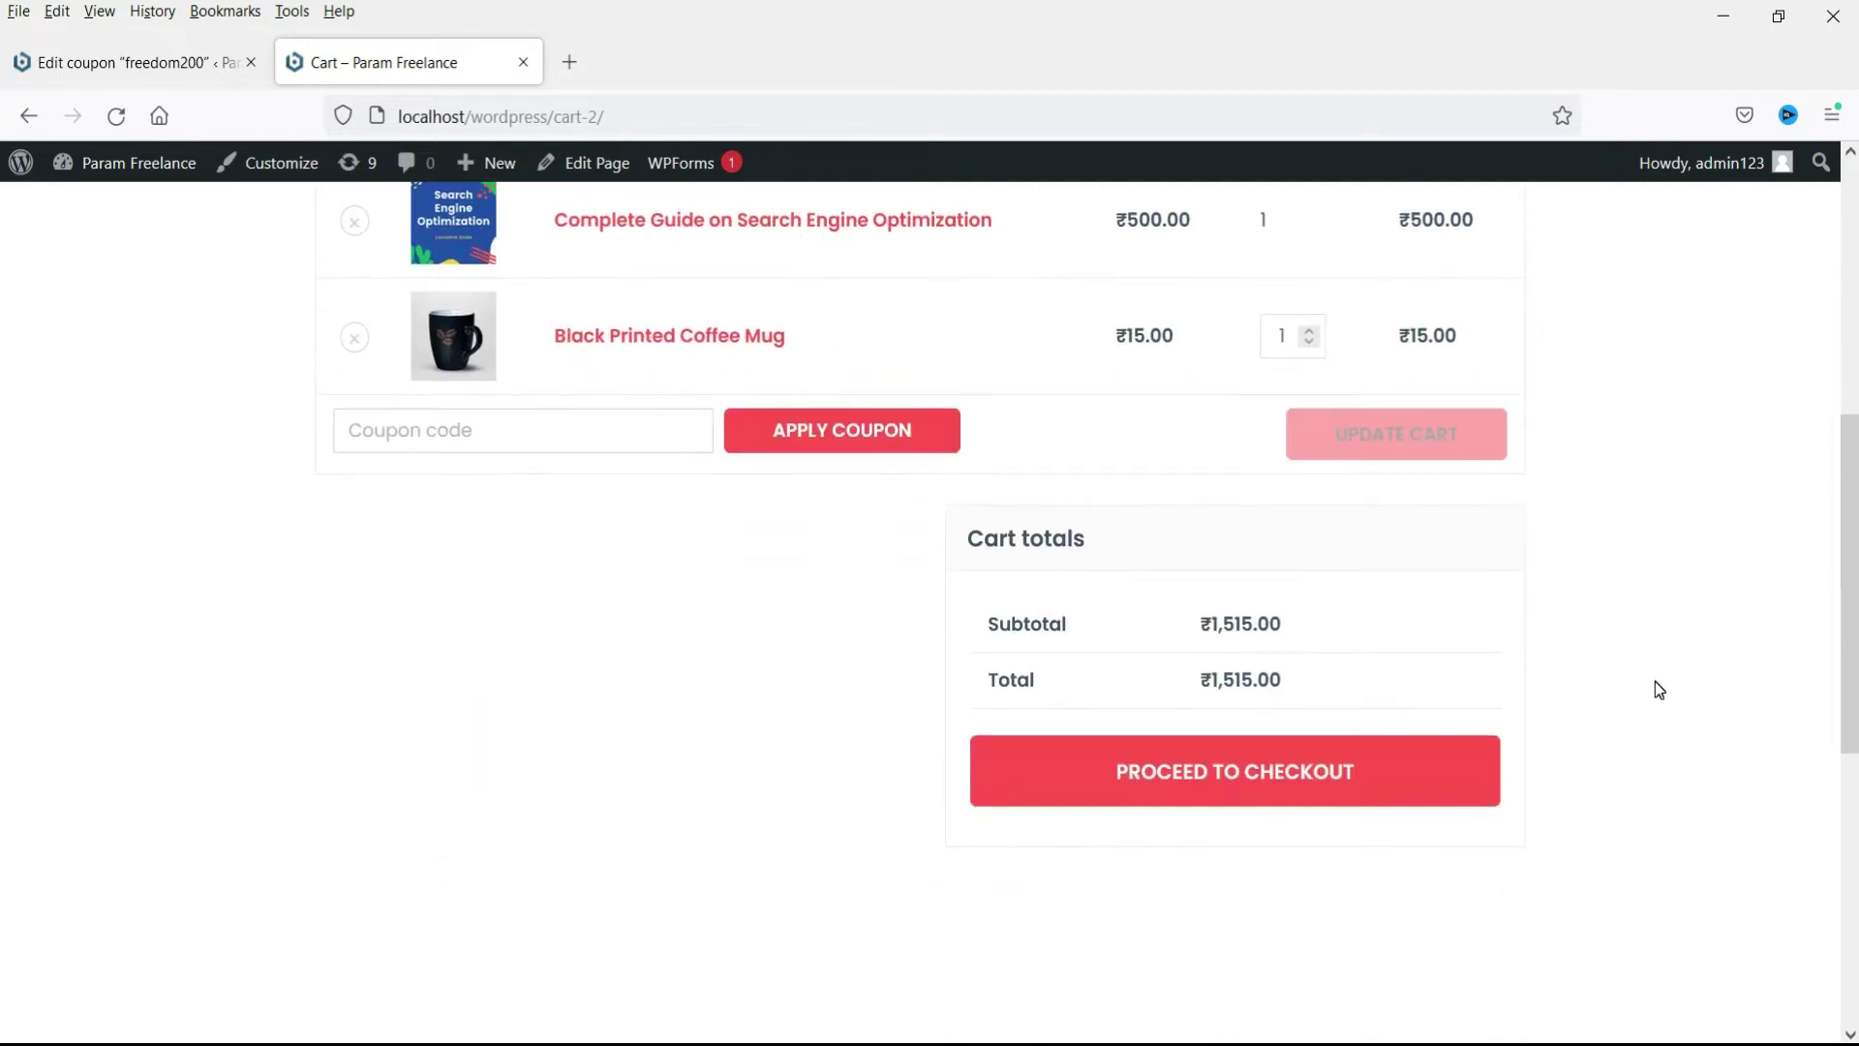
pyautogui.scroll(6, 1654, 682)
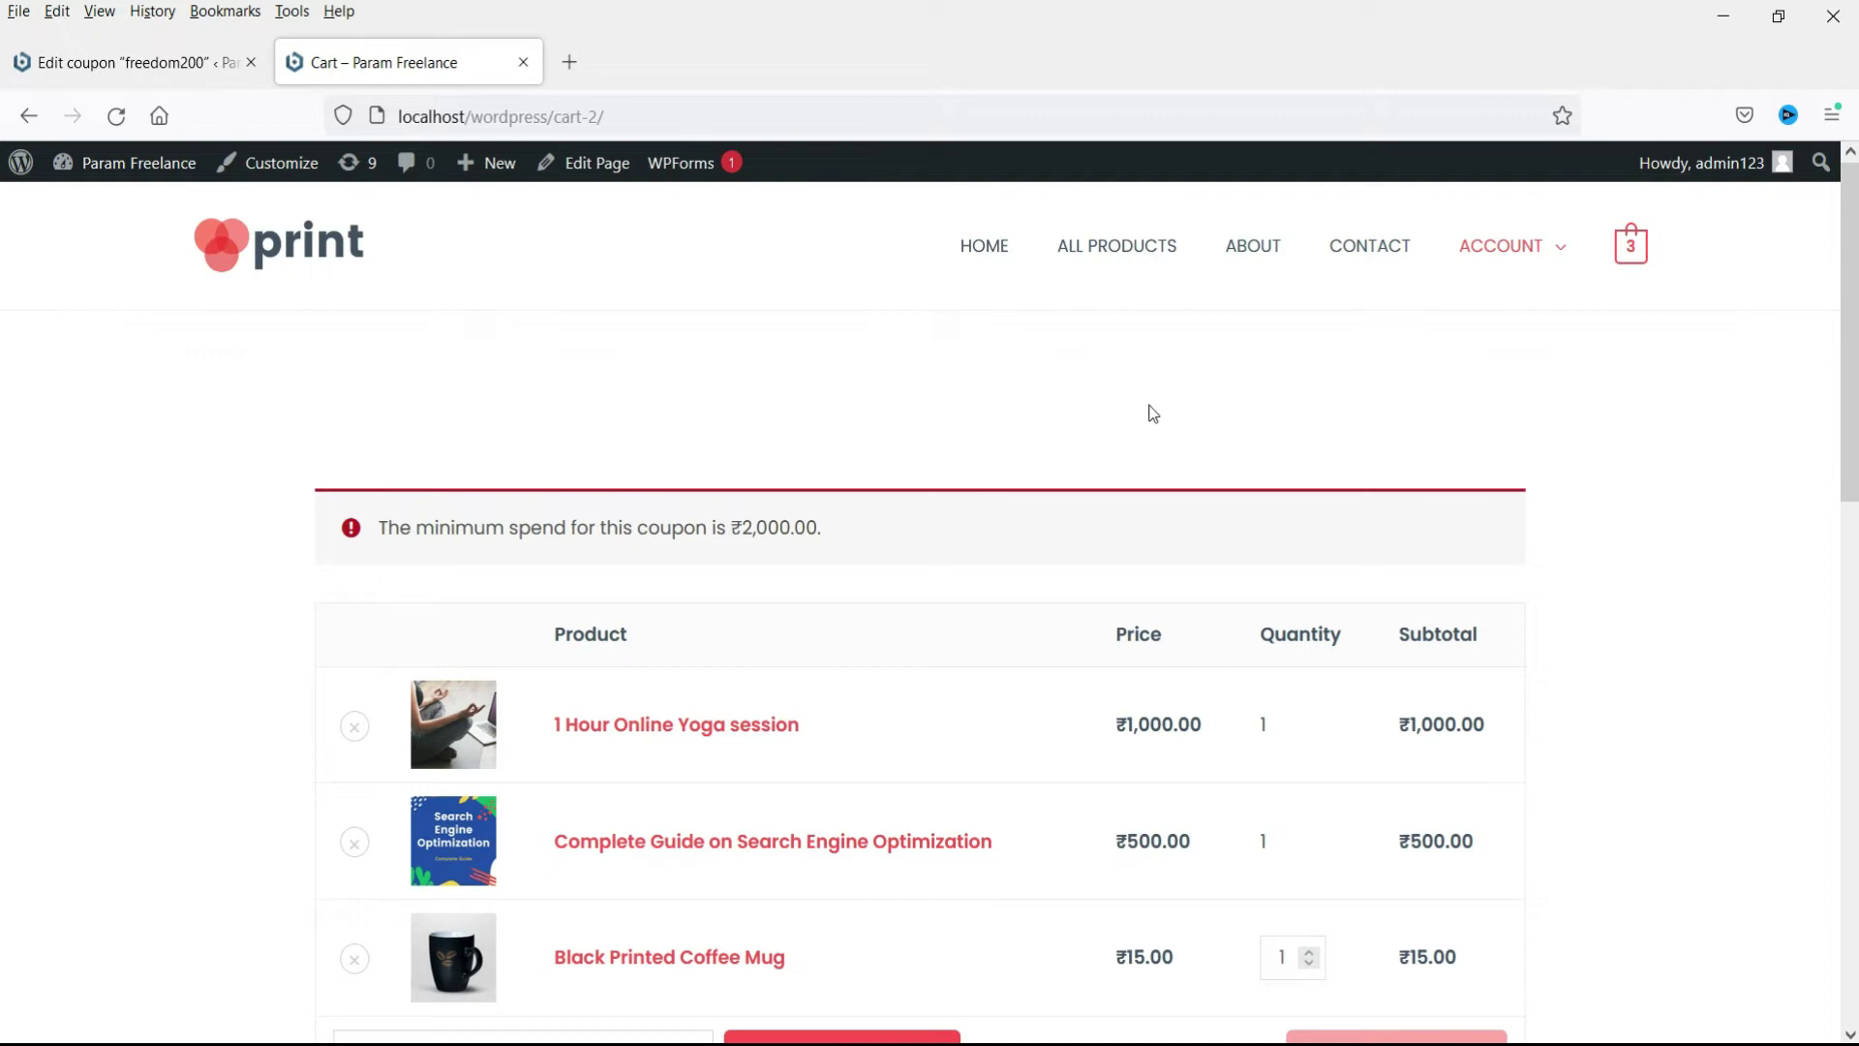
pyautogui.click(1137, 251)
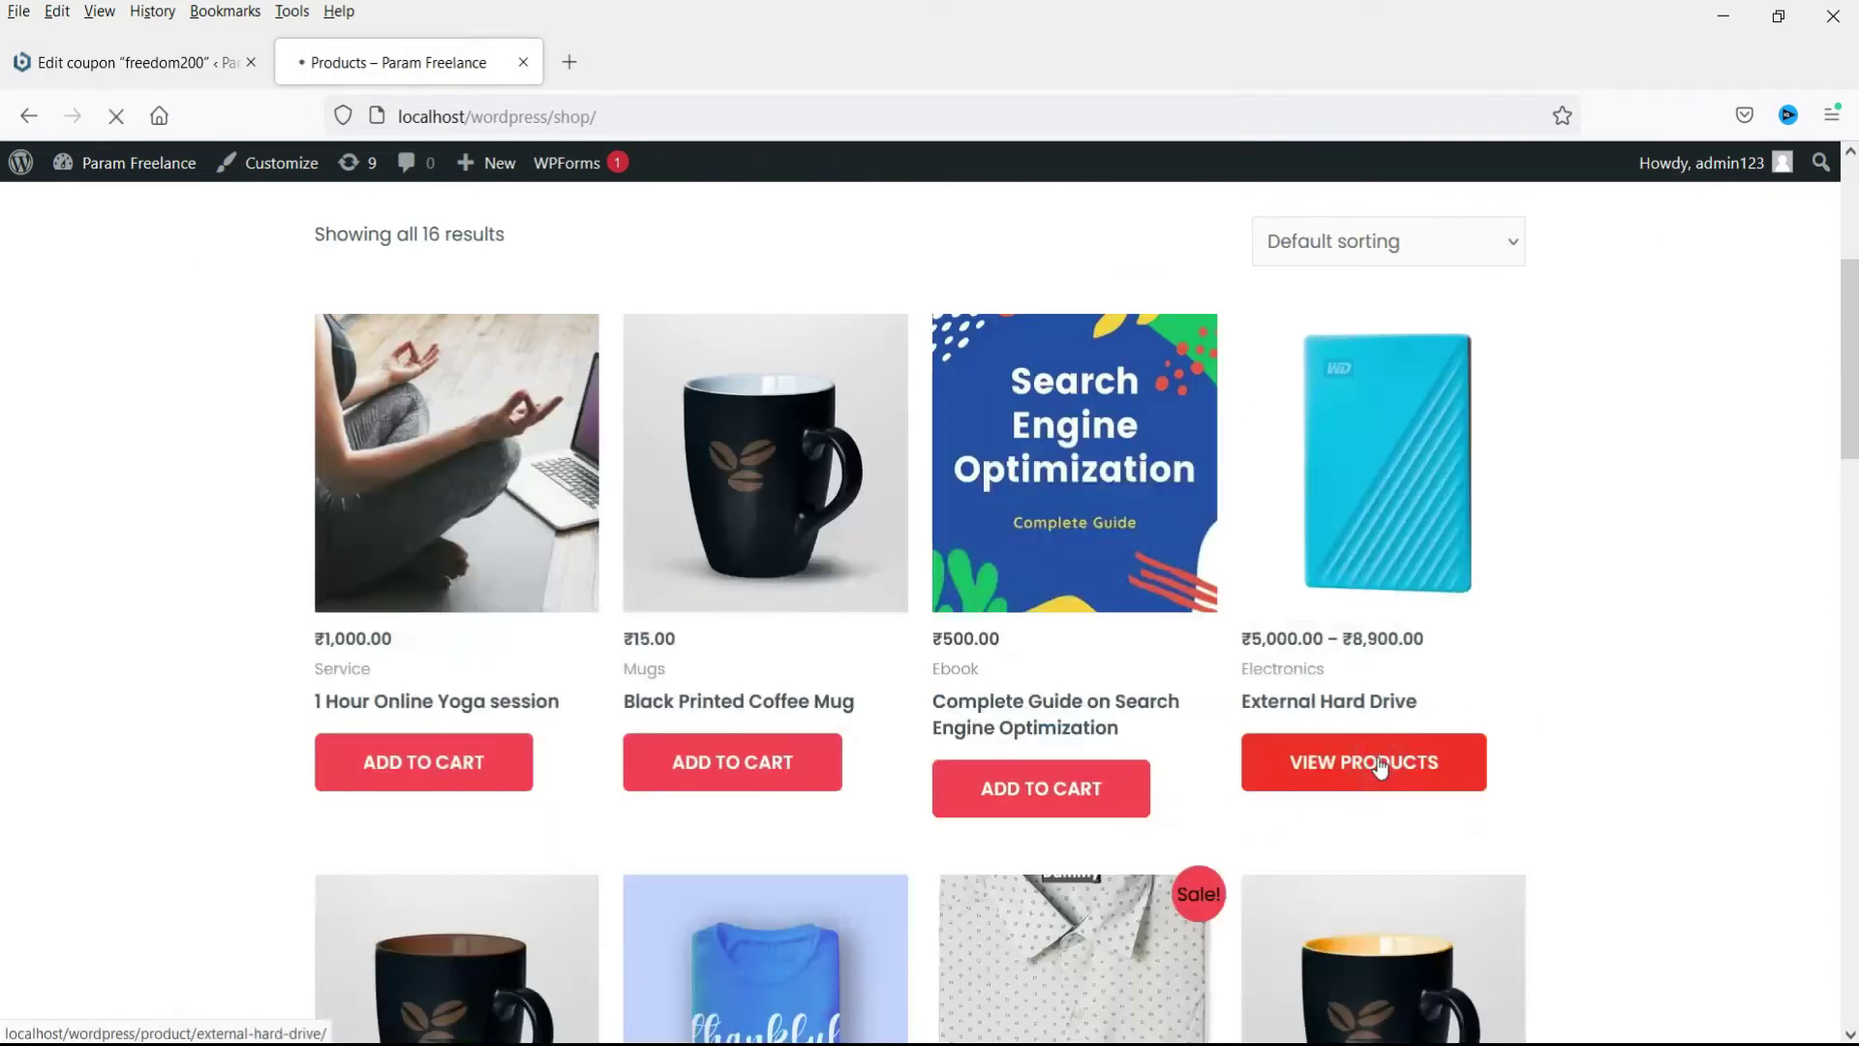
# Step: Add one External Hard Drive - 2 TB to the cart and open the cart page
pyautogui.click(1375, 770)
pyautogui.click(1016, 756)
pyautogui.click(1079, 968)
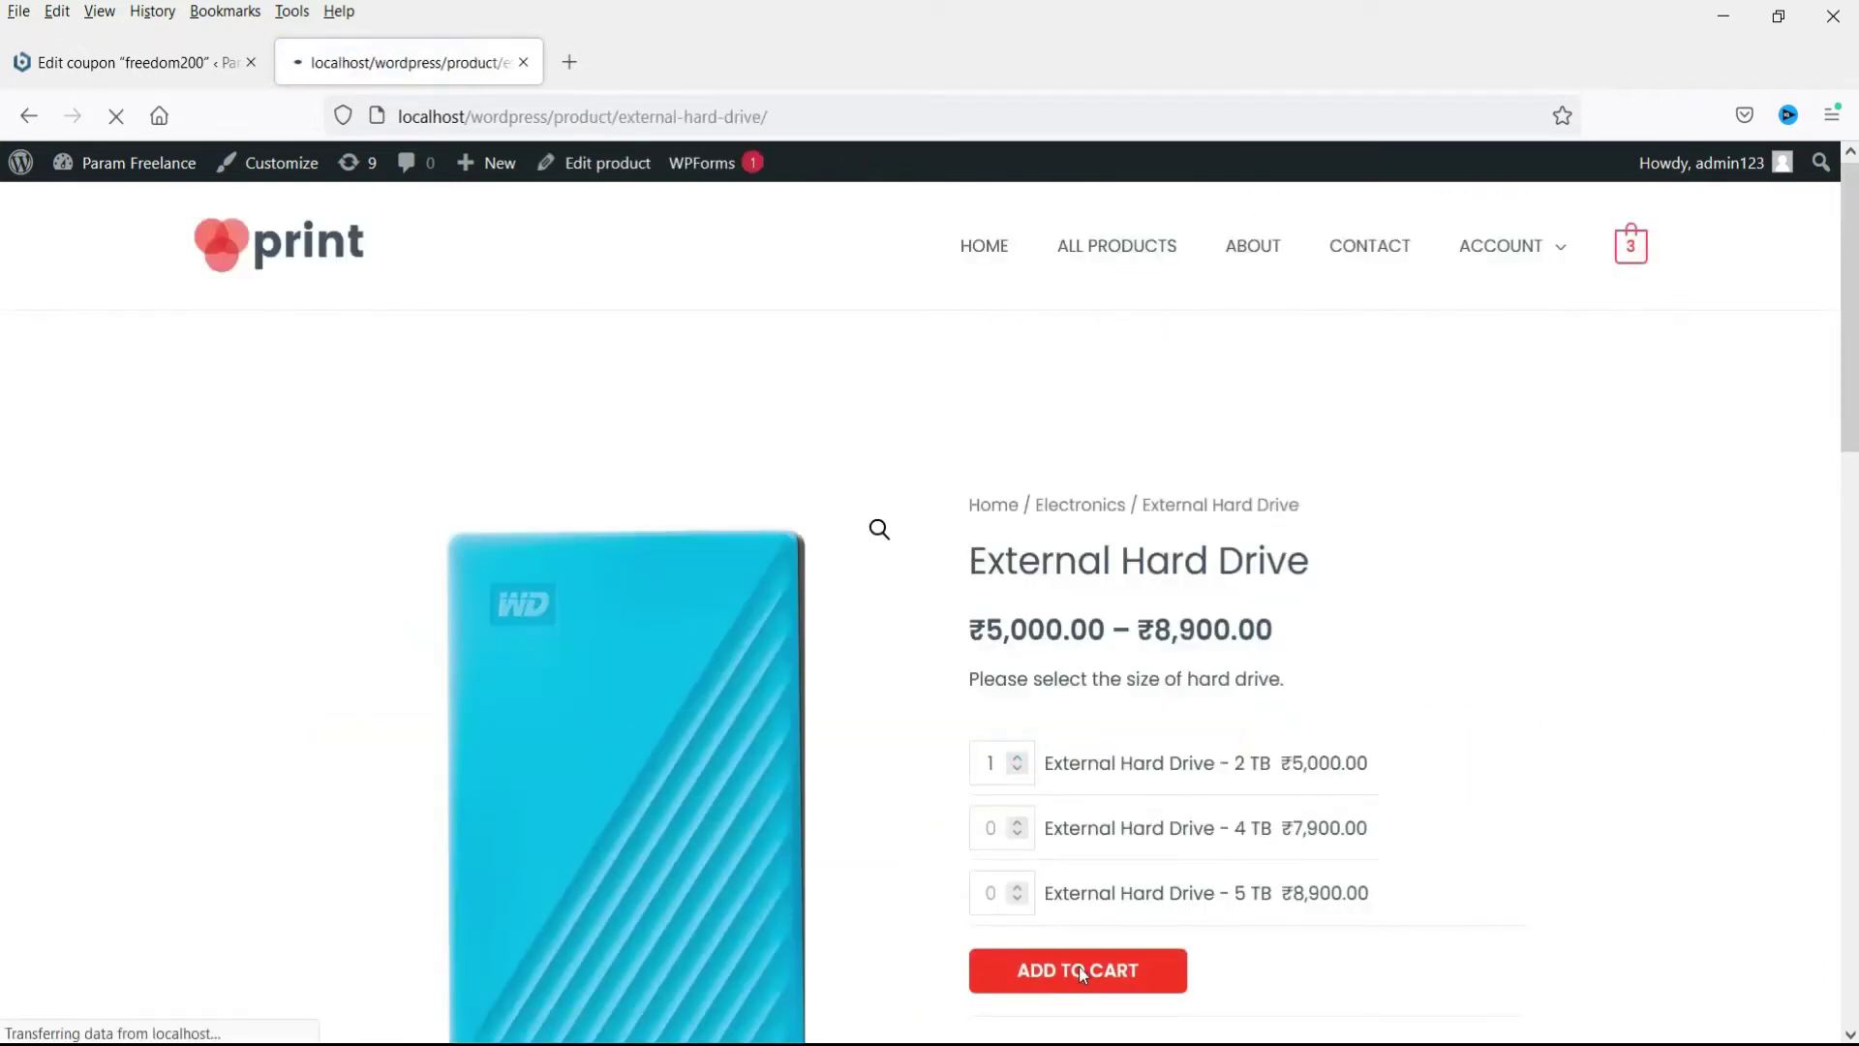
pyautogui.moveTo(1630, 245)
pyautogui.click(1472, 819)
pyautogui.scroll(-3, 1710, 608)
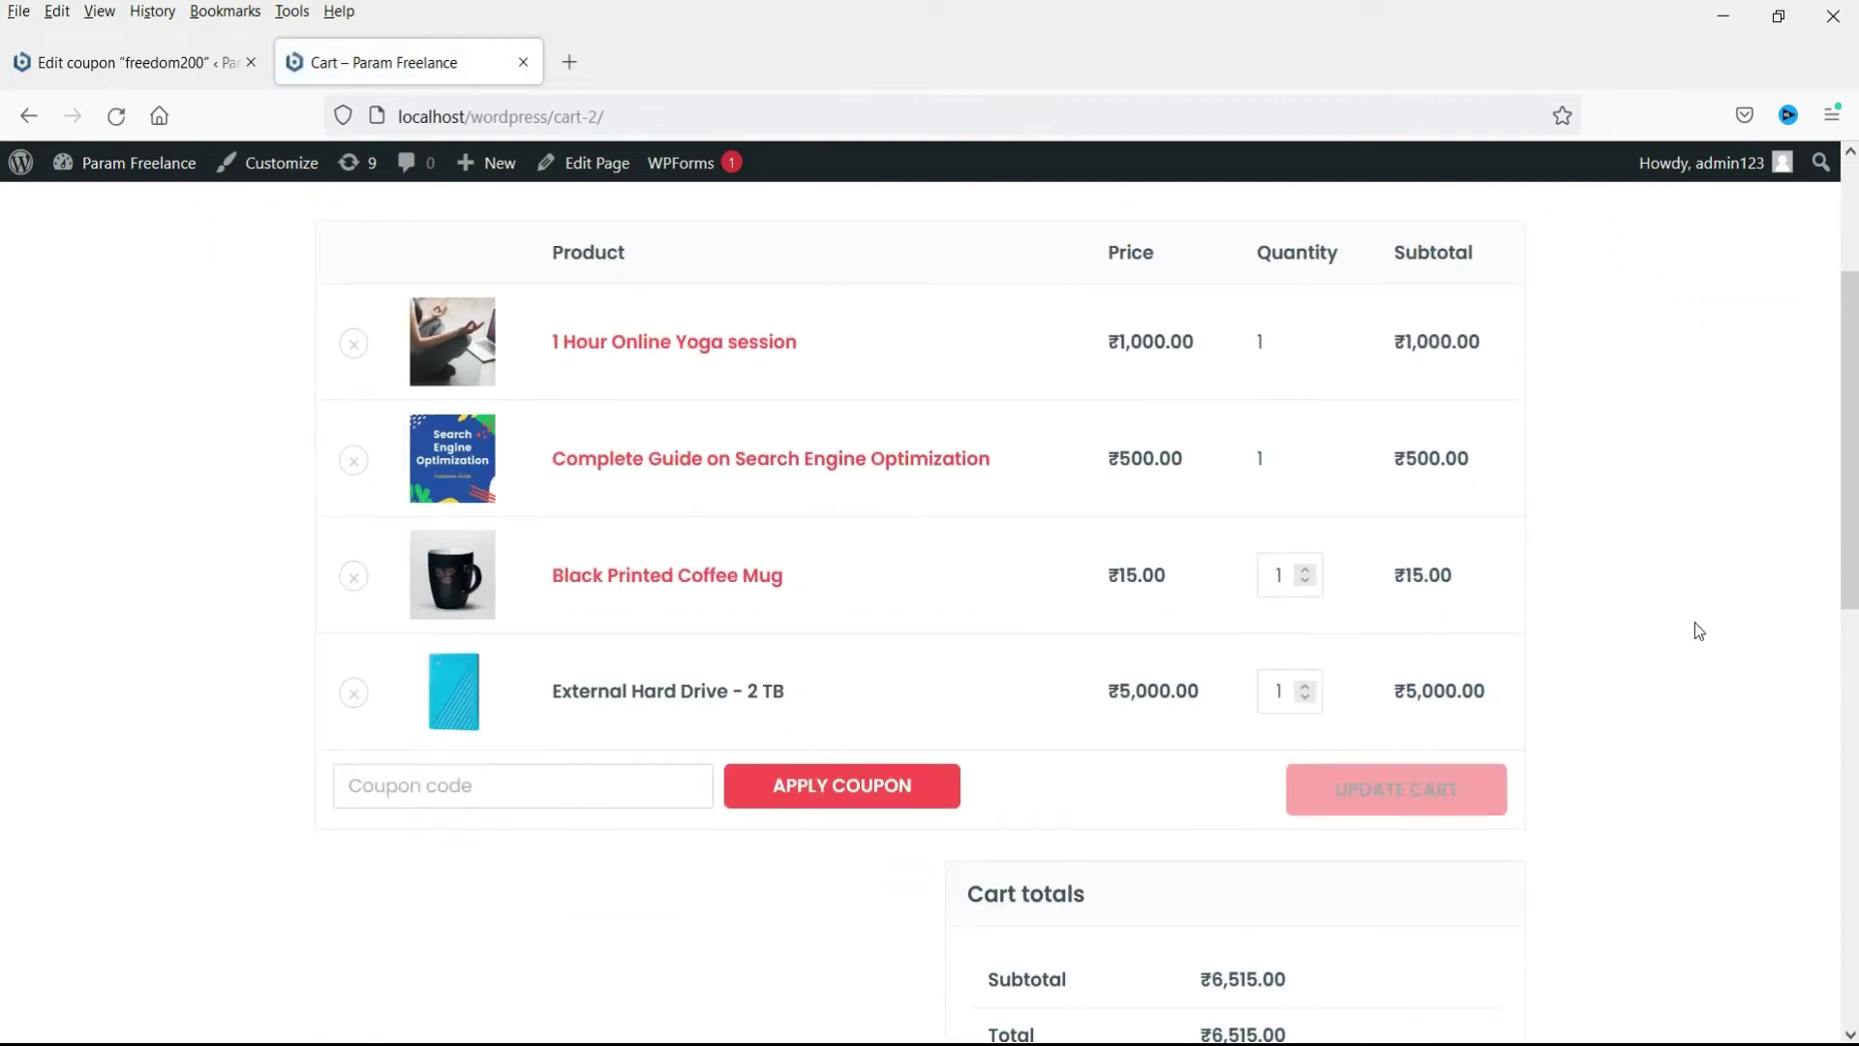
# Step: Try to apply the coupon code freedom200 to the four-item cart to test its maximum spend limit
pyautogui.scroll(-3, 1589, 753)
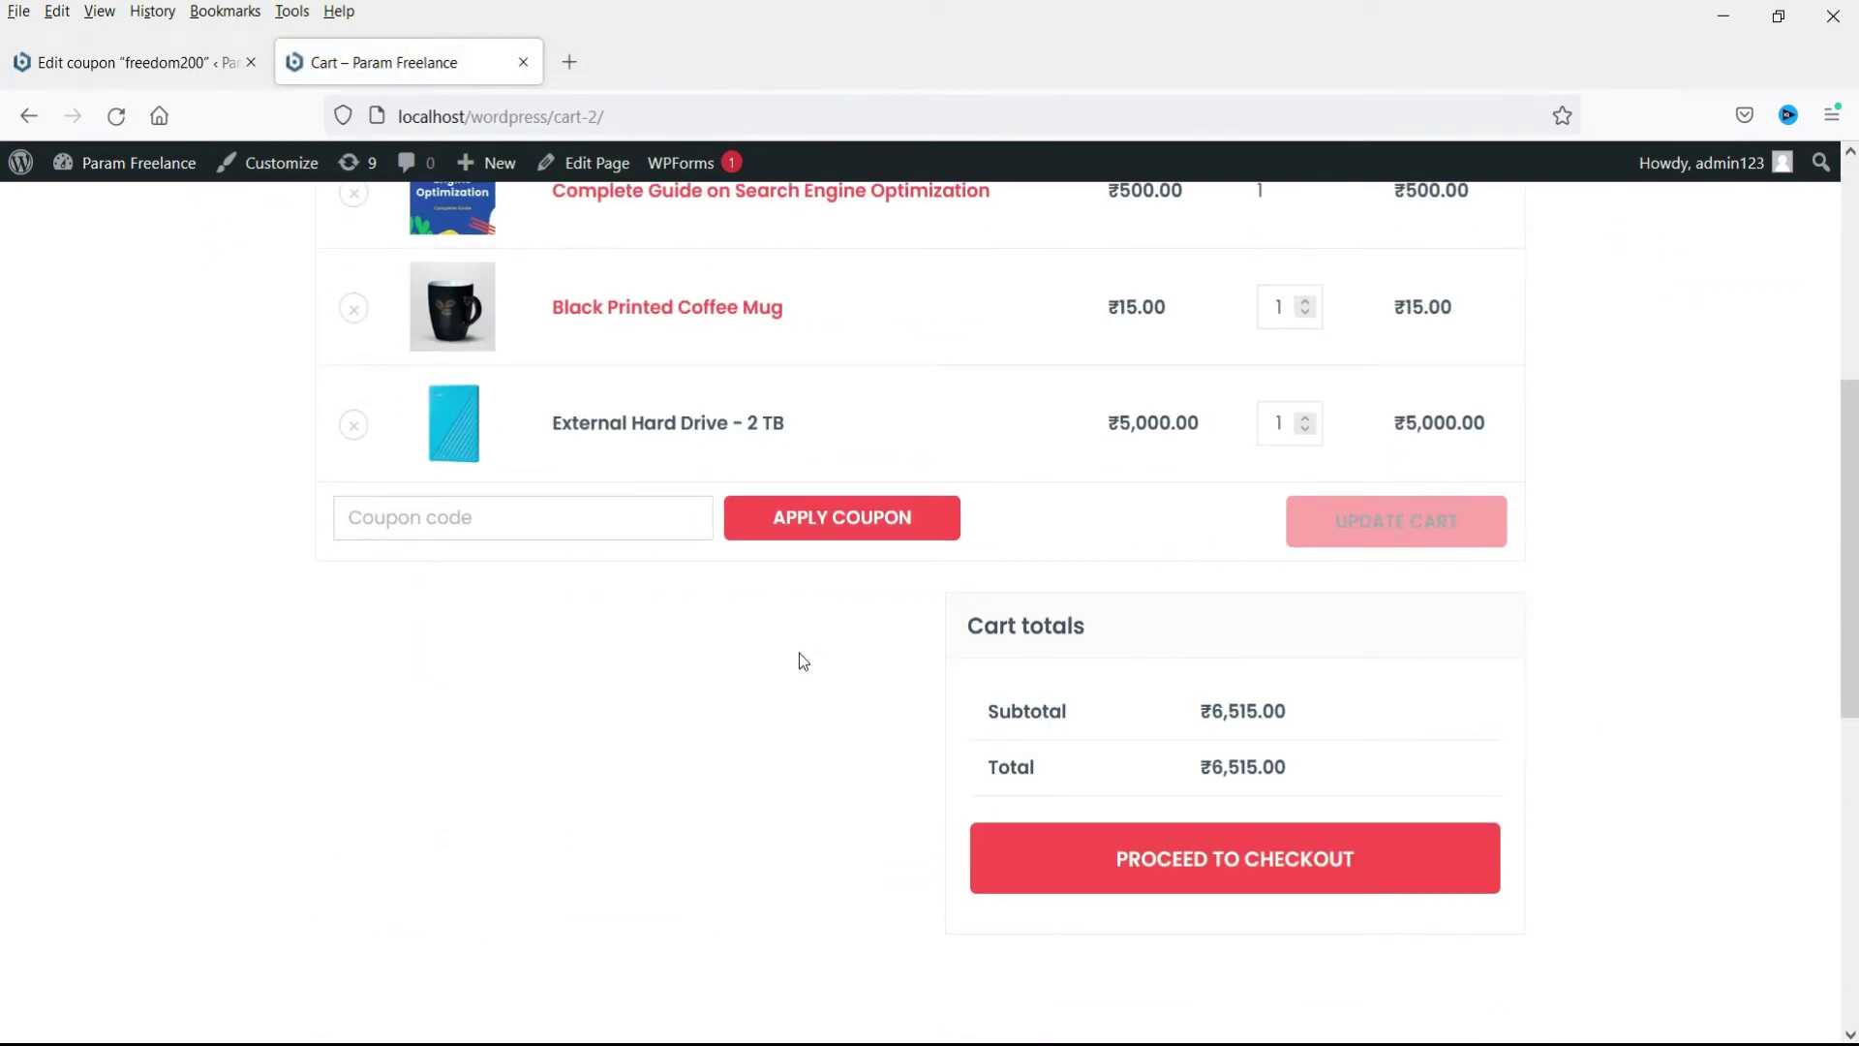
pyautogui.click(503, 528)
pyautogui.write('fr')
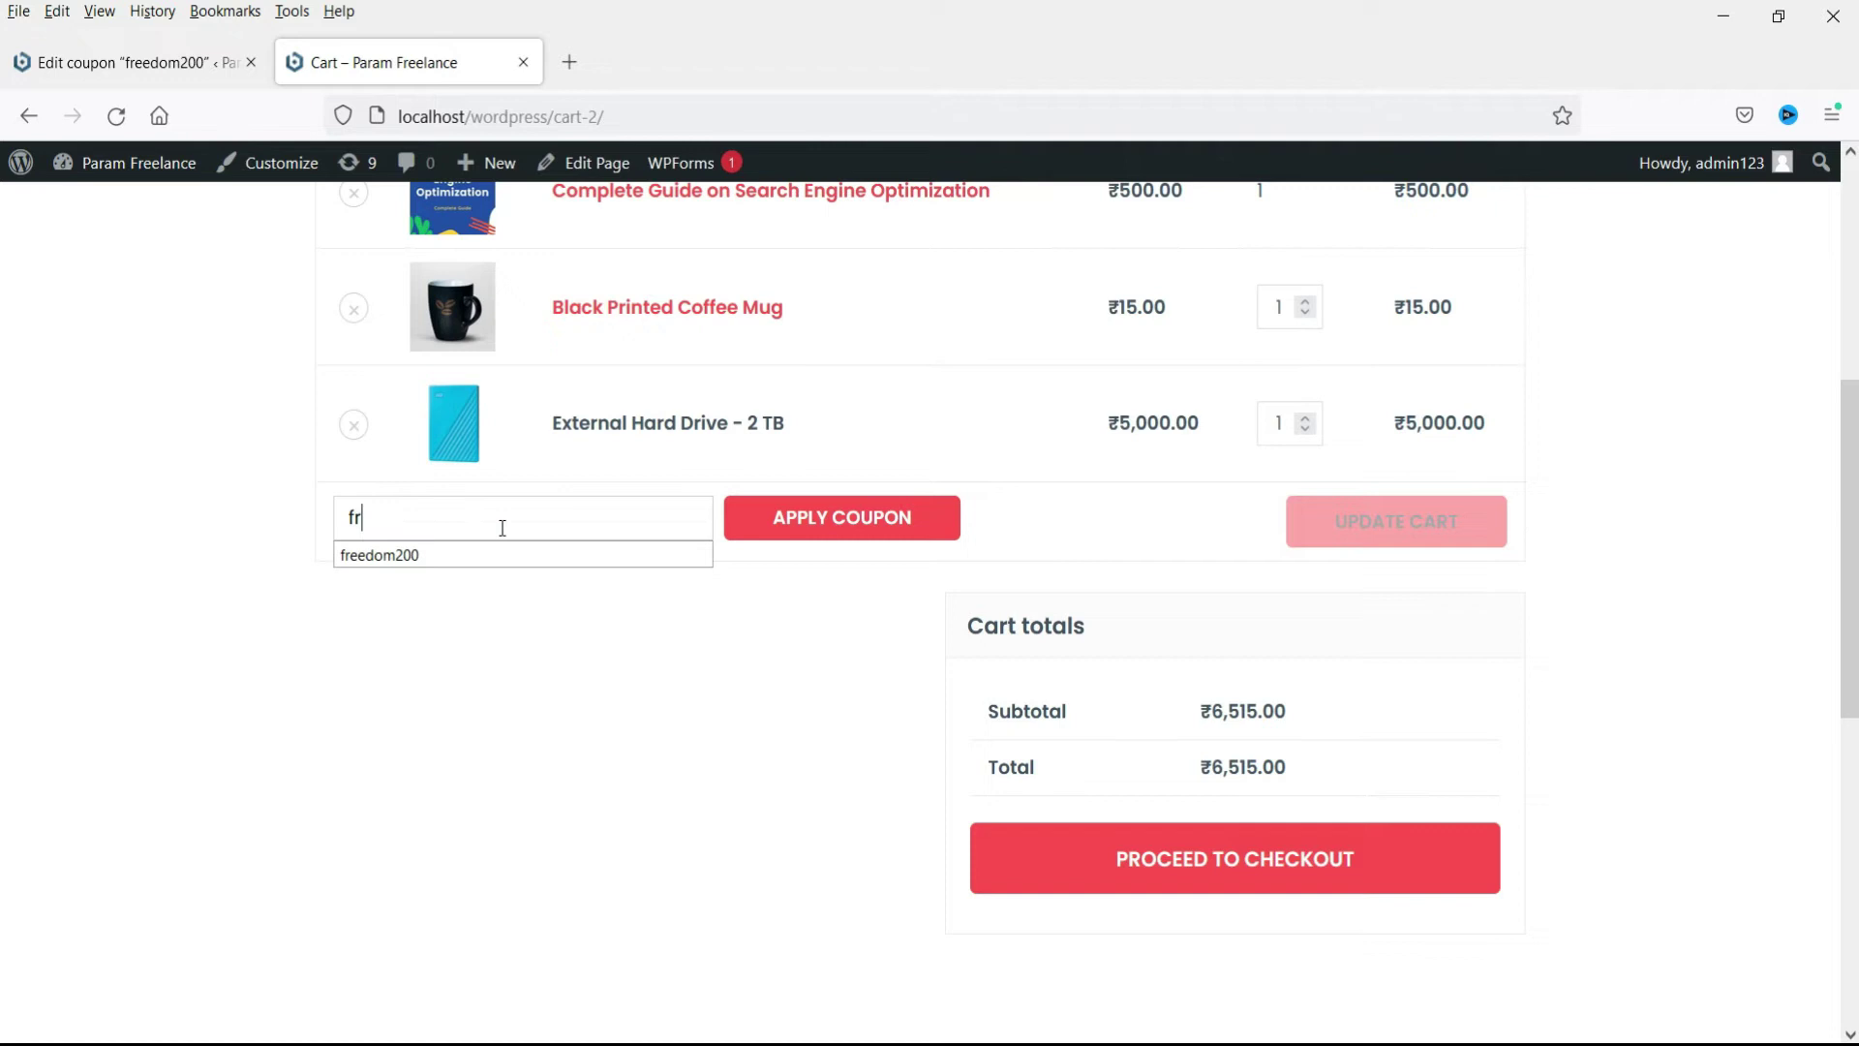
pyautogui.write('eedom200')
pyautogui.click(851, 524)
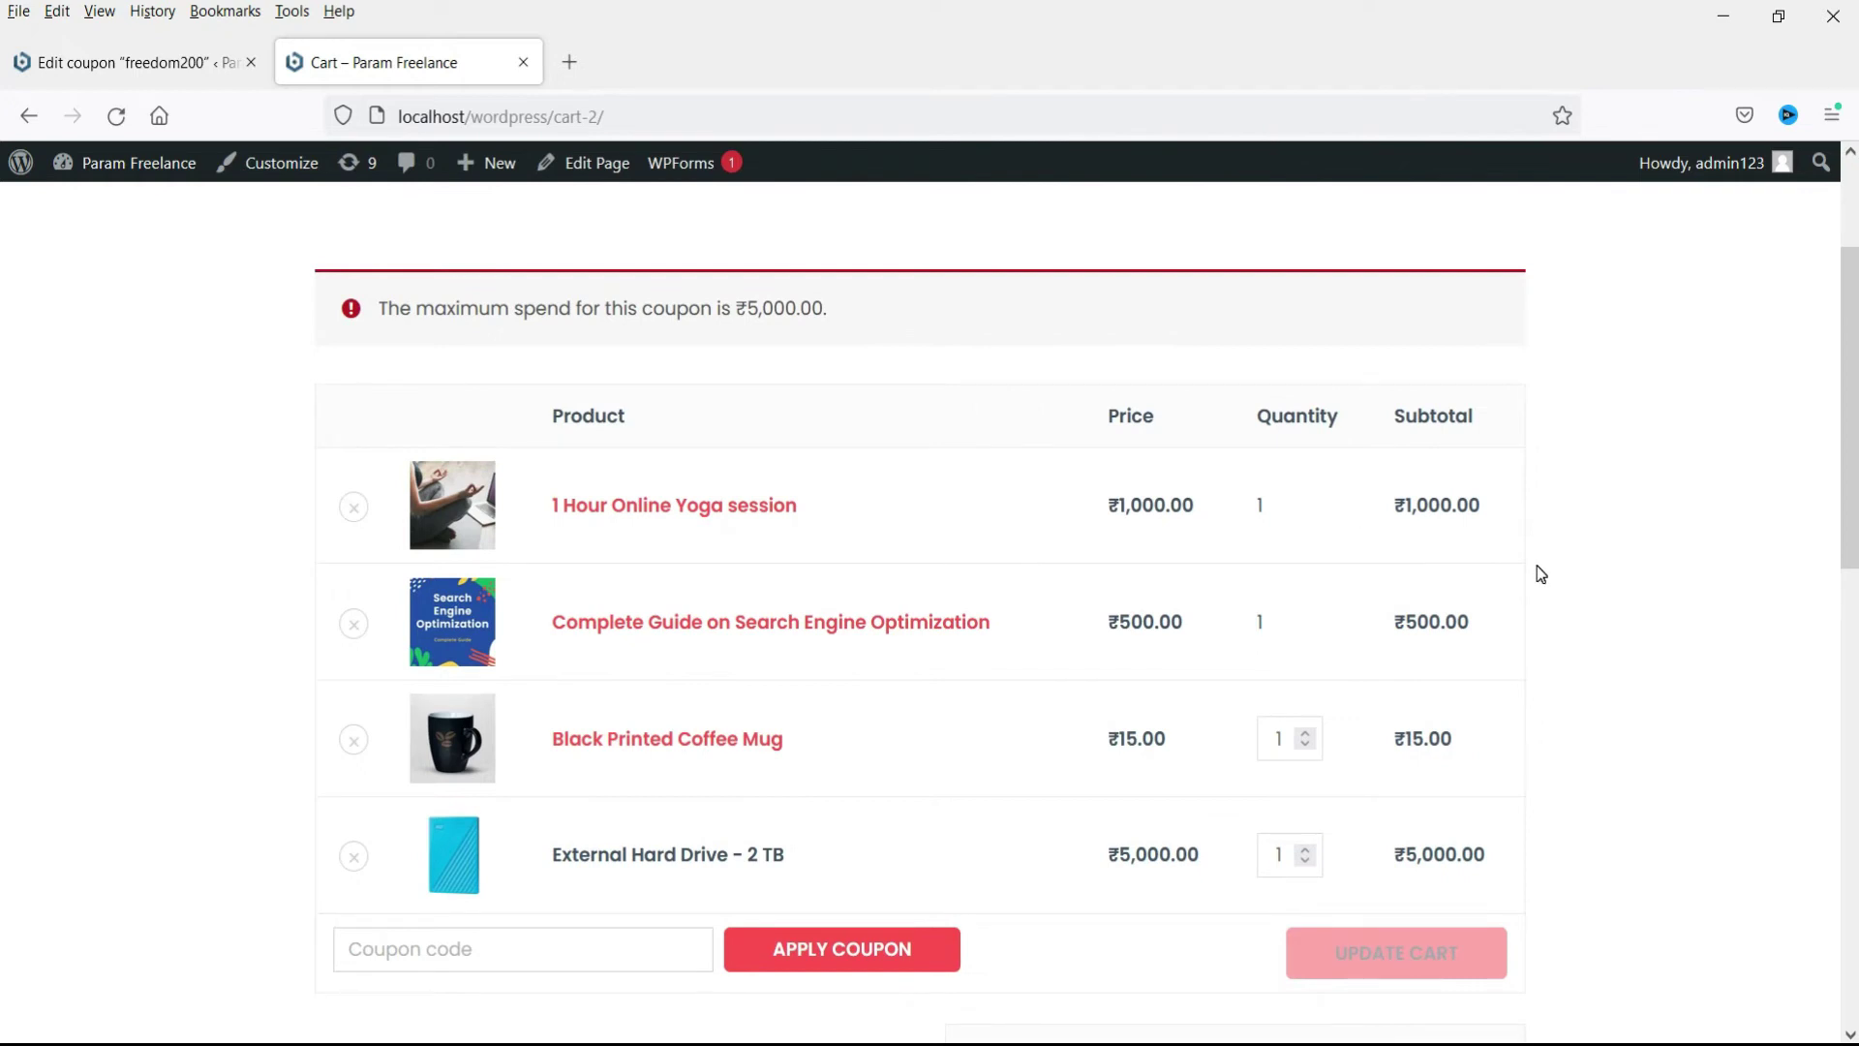
# Step: Remove the coffee mug, the search engine optimization guide and the yoga session from the cart, leaving only the hard drive
pyautogui.scroll(-2, 1816, 860)
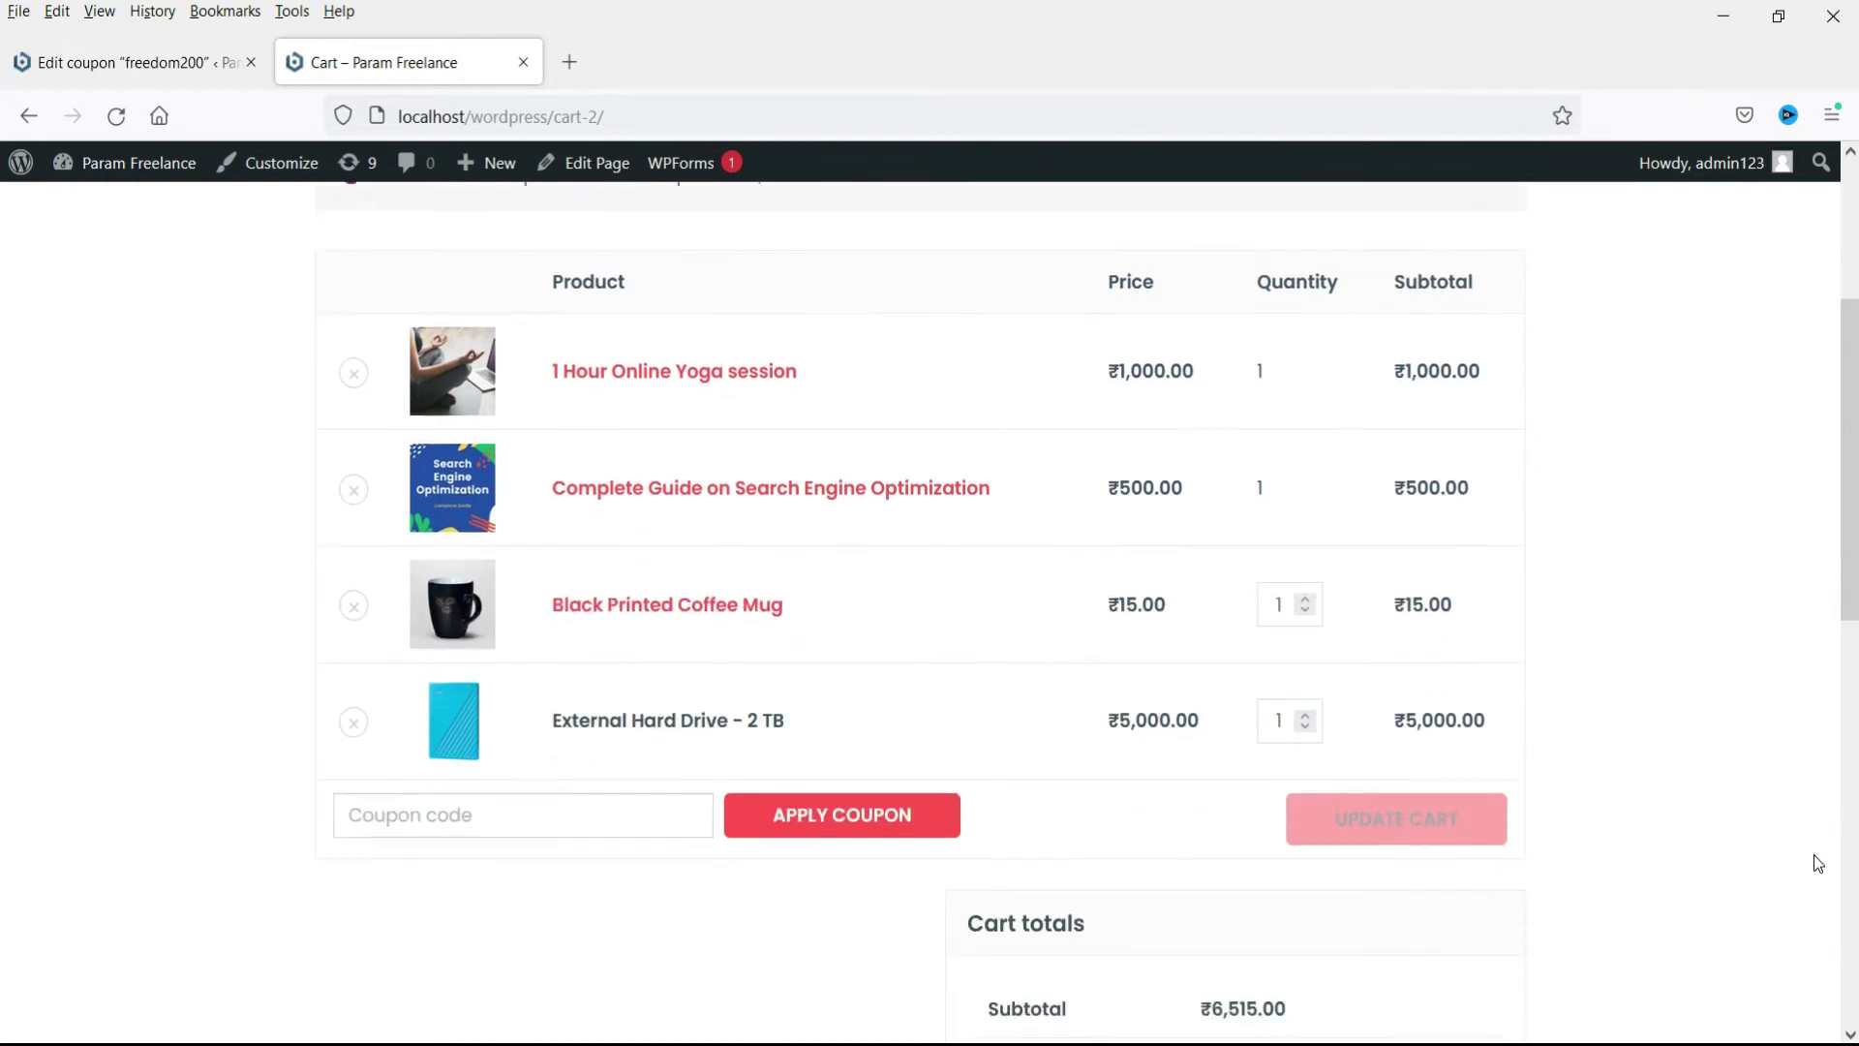
pyautogui.click(351, 603)
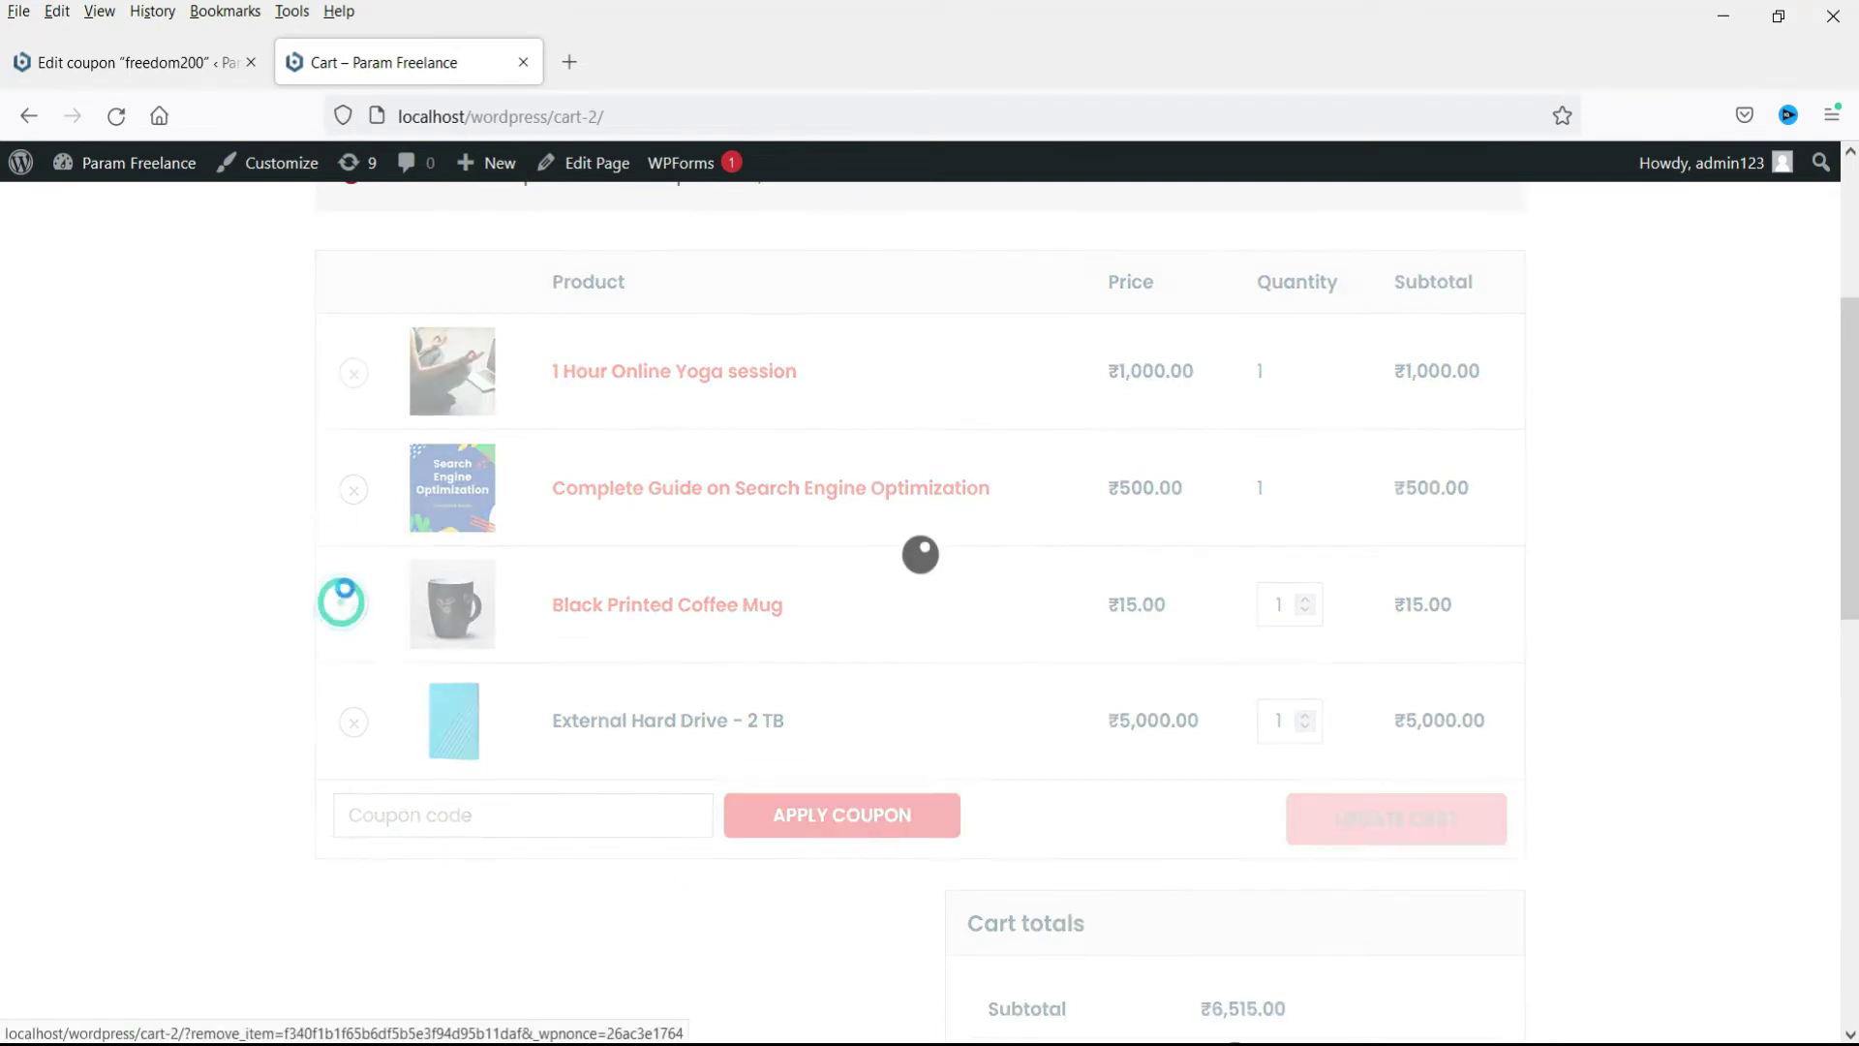
pyautogui.click(357, 506)
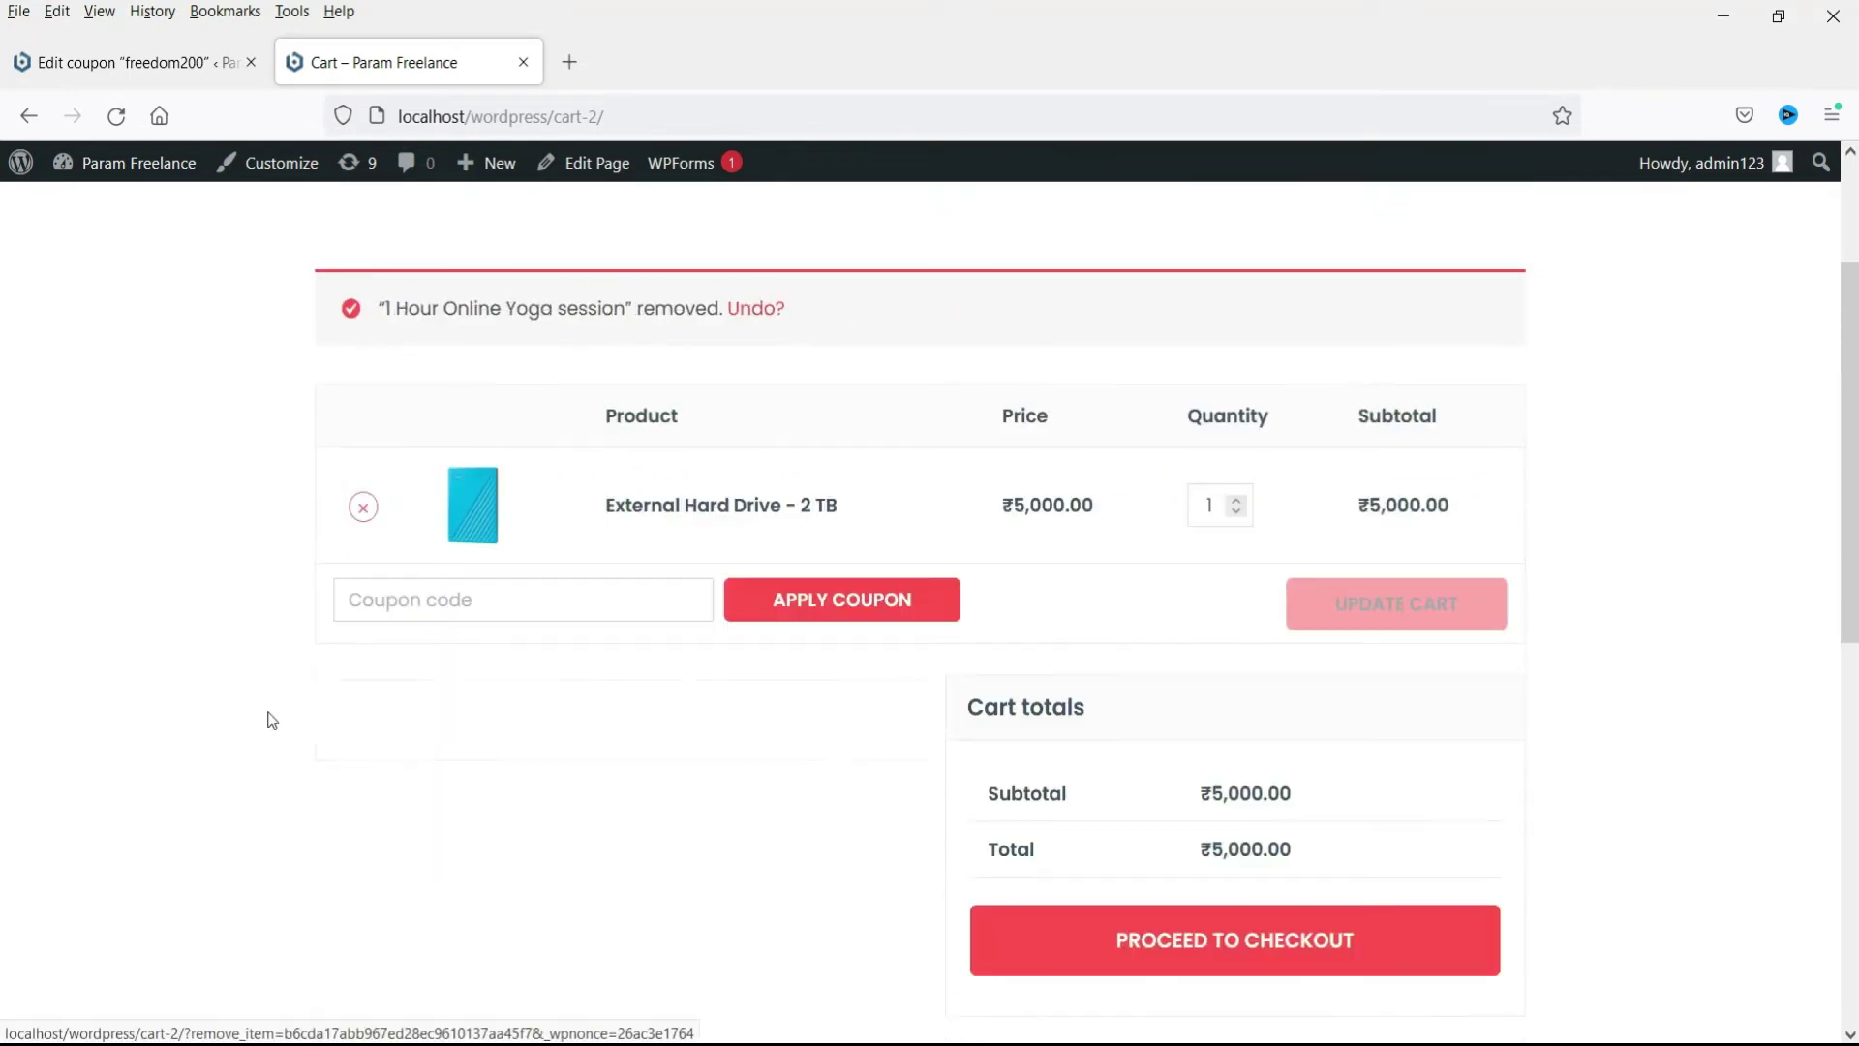
# Step: Apply the coupon code freedom200 to the hard drive cart and check the discount in the cart totals
pyautogui.click(428, 610)
pyautogui.write('freedom200')
pyautogui.click(888, 601)
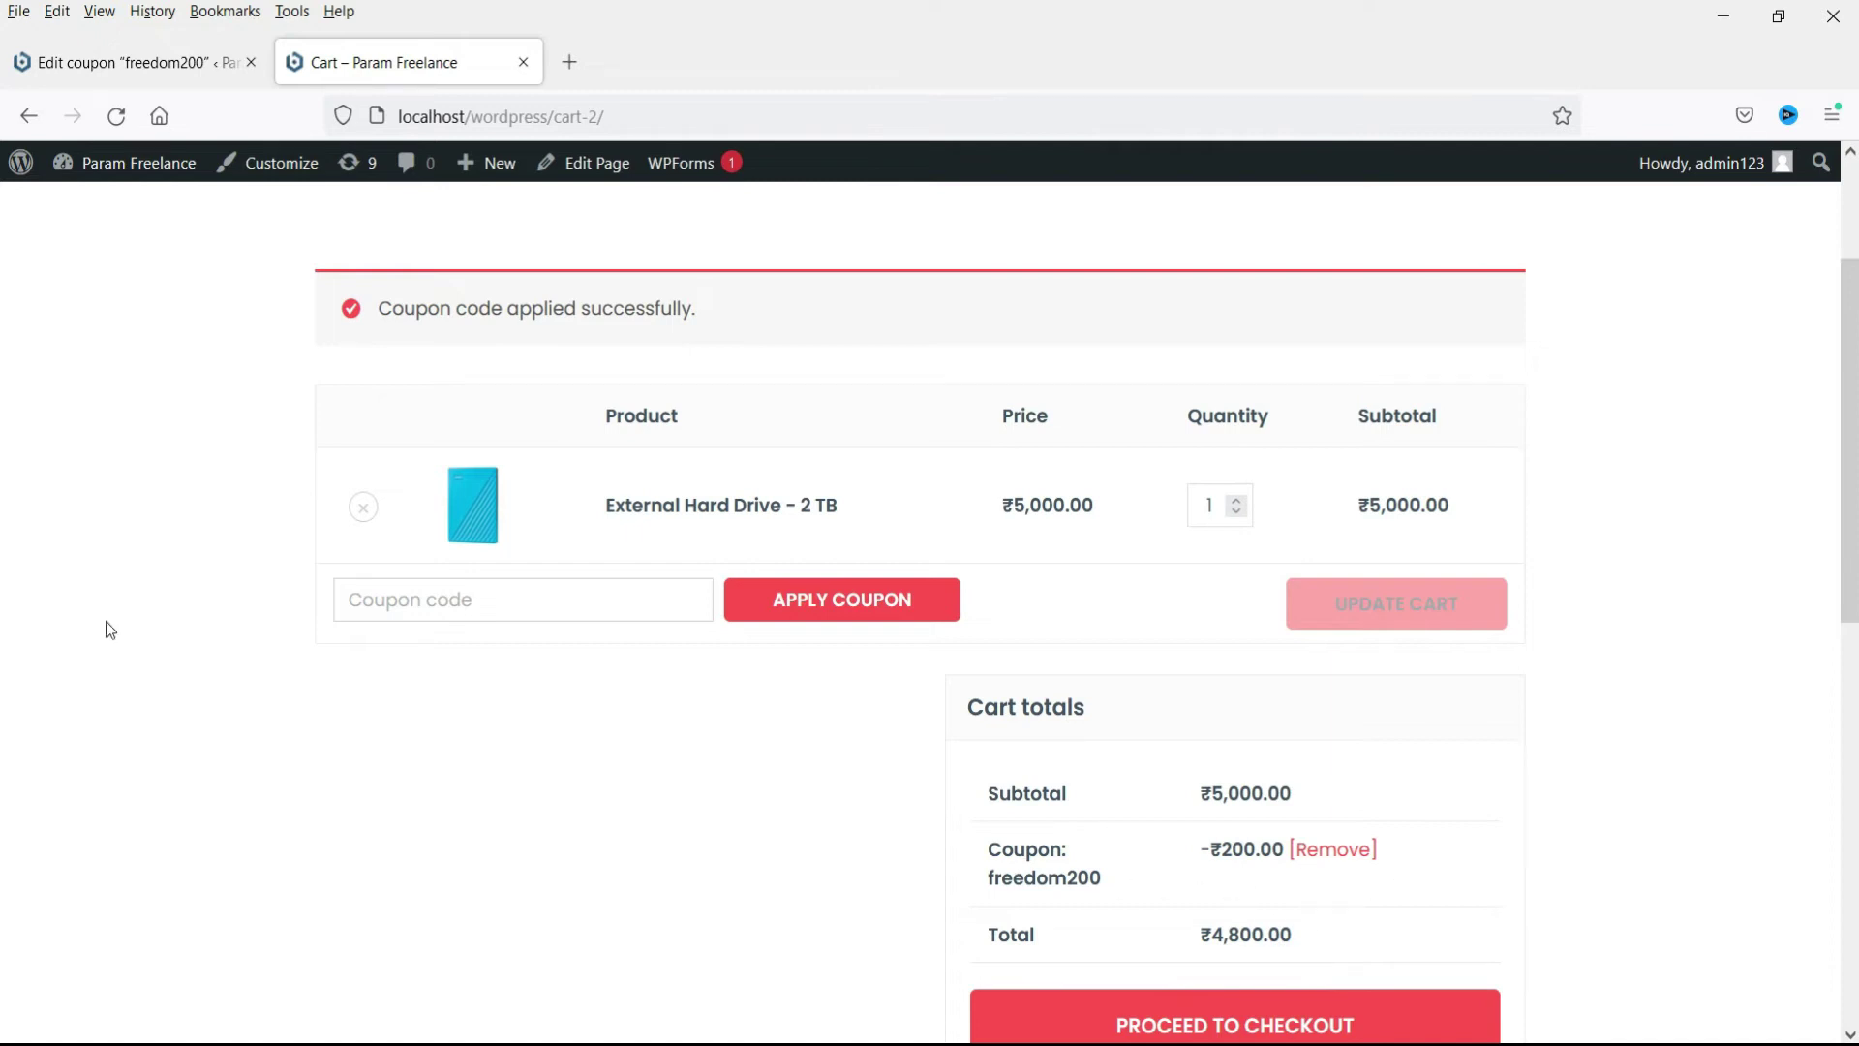
pyautogui.scroll(2, 1262, 829)
pyautogui.scroll(-4, 1488, 922)
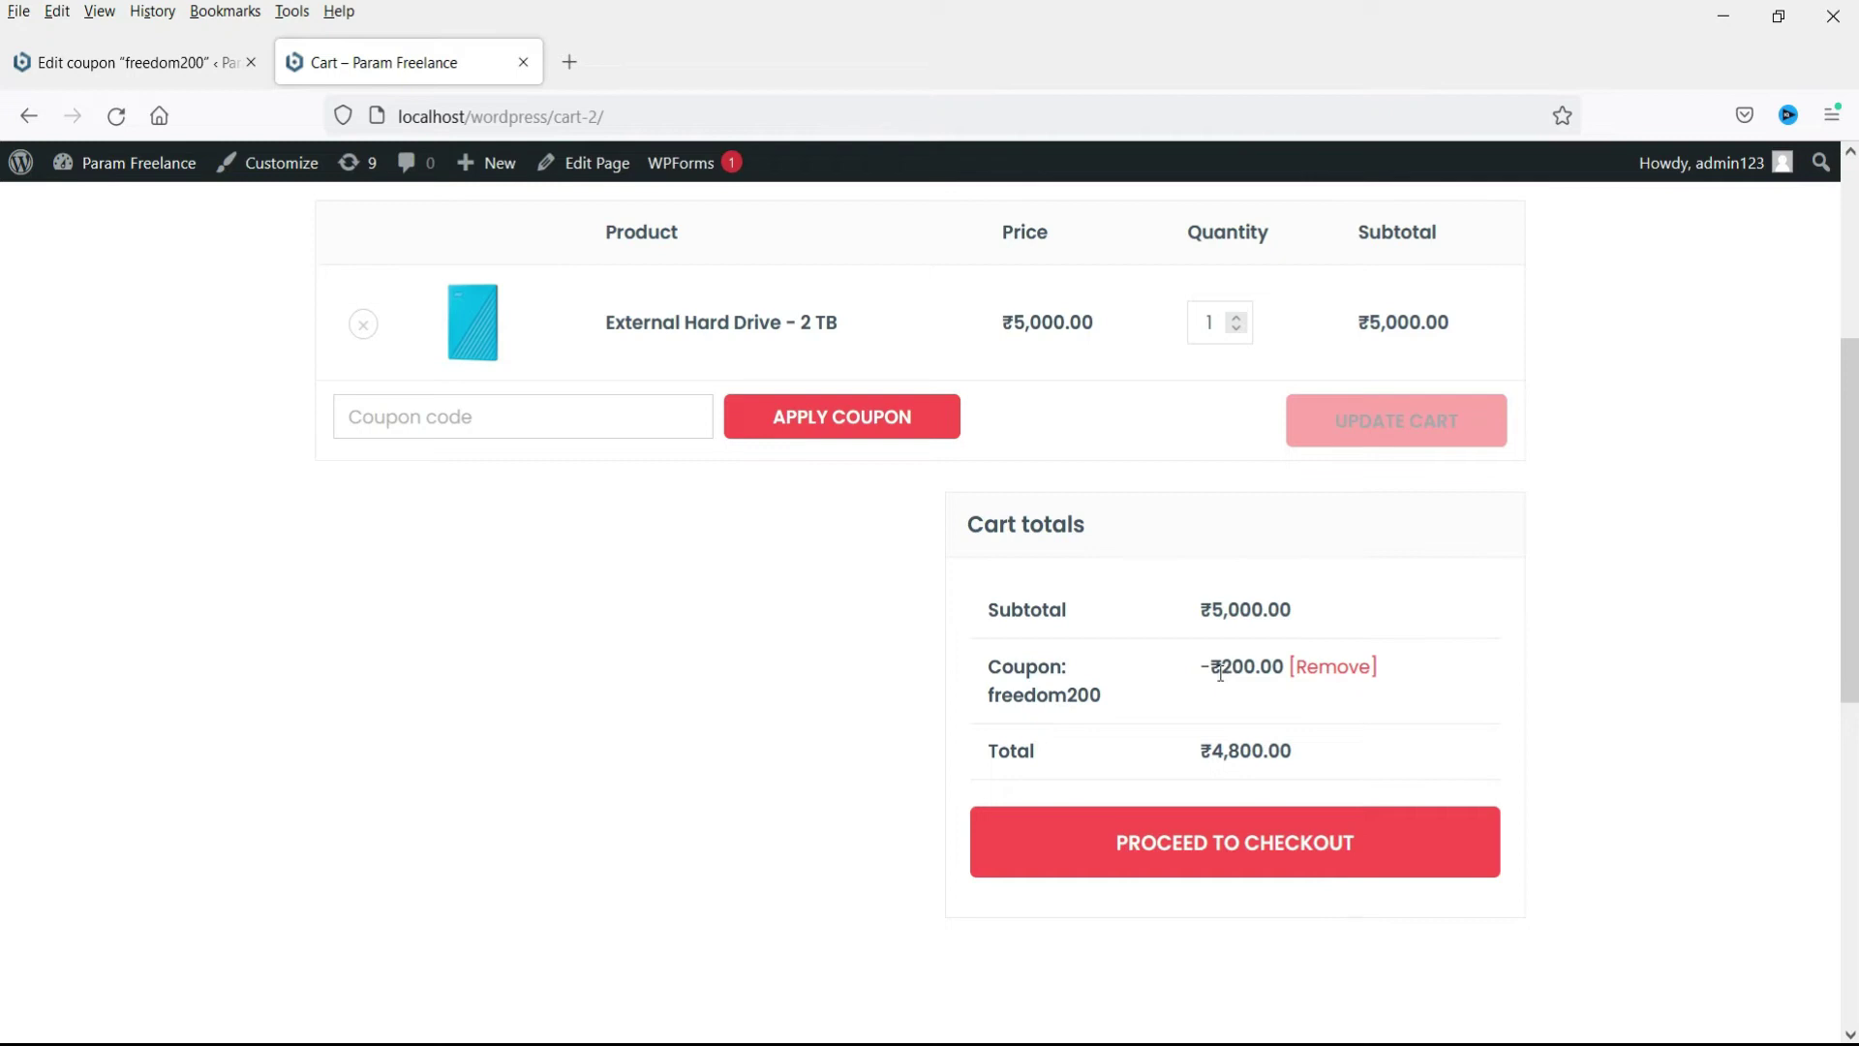
pyautogui.scroll(4, 50, 625)
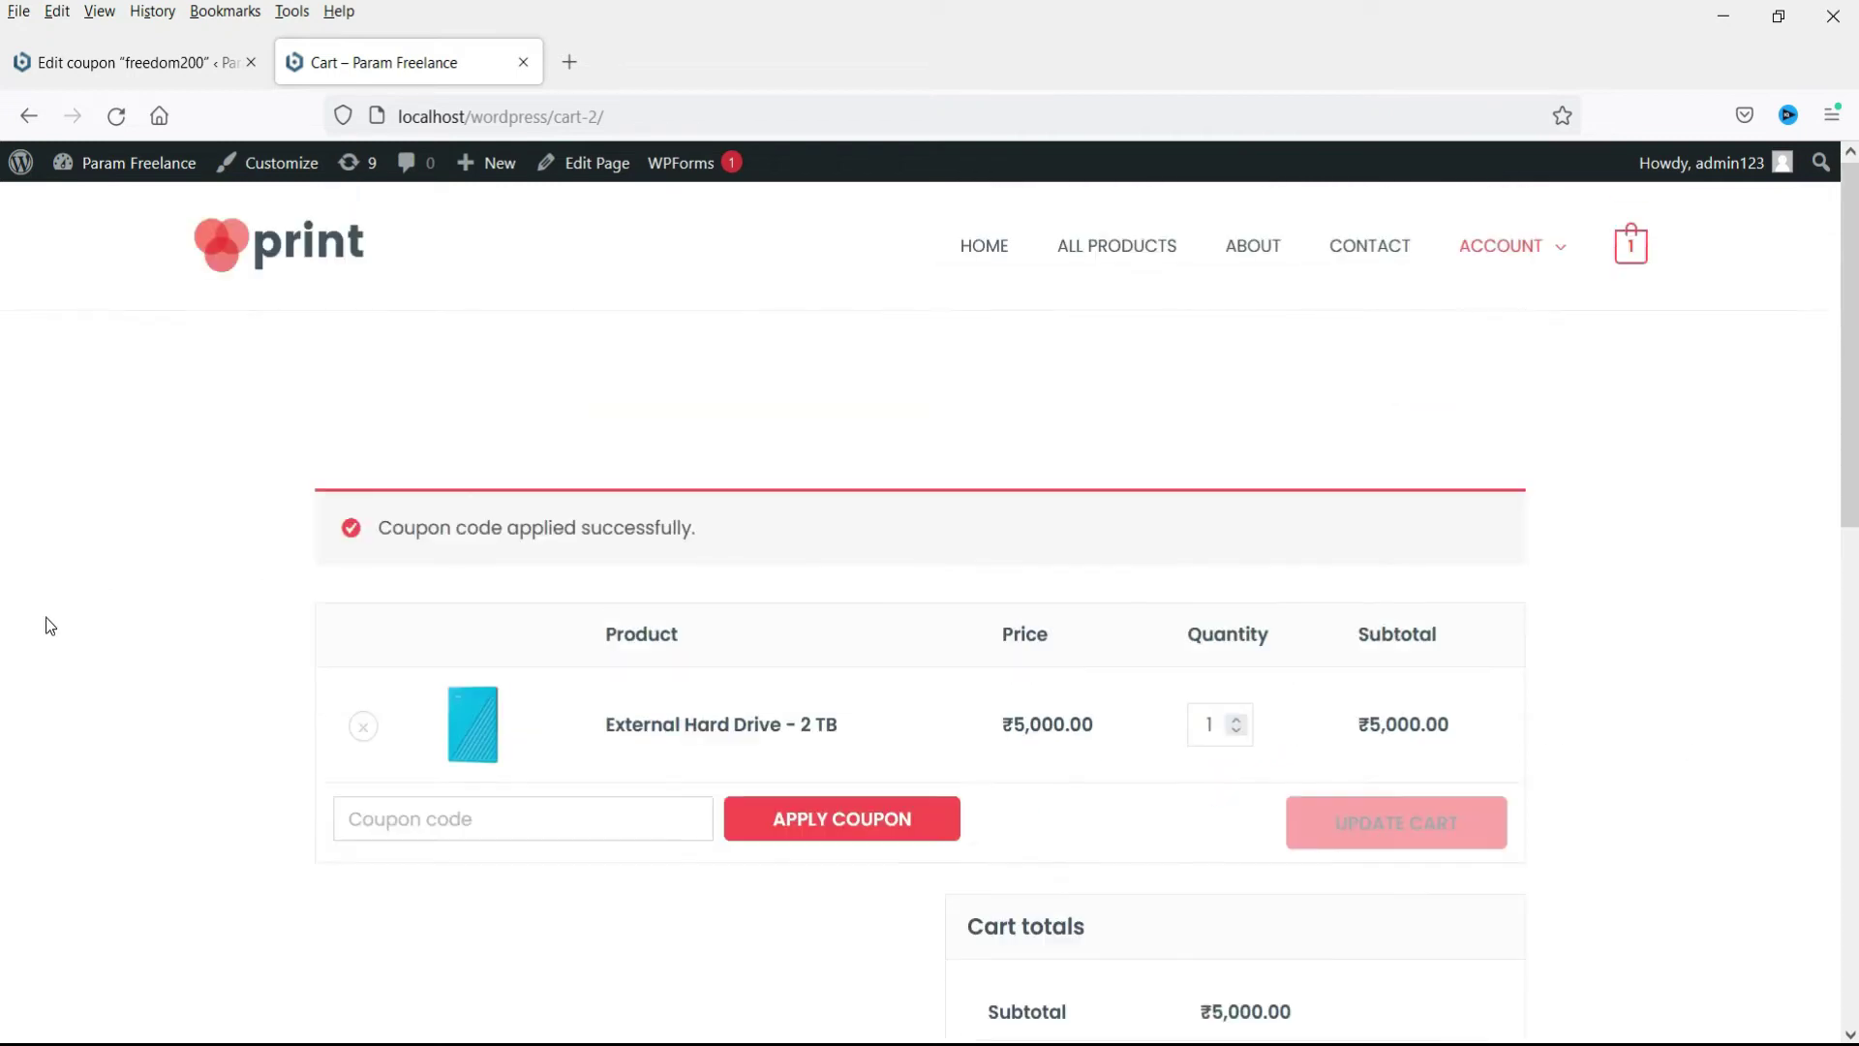
pyautogui.scroll(-3, 68, 541)
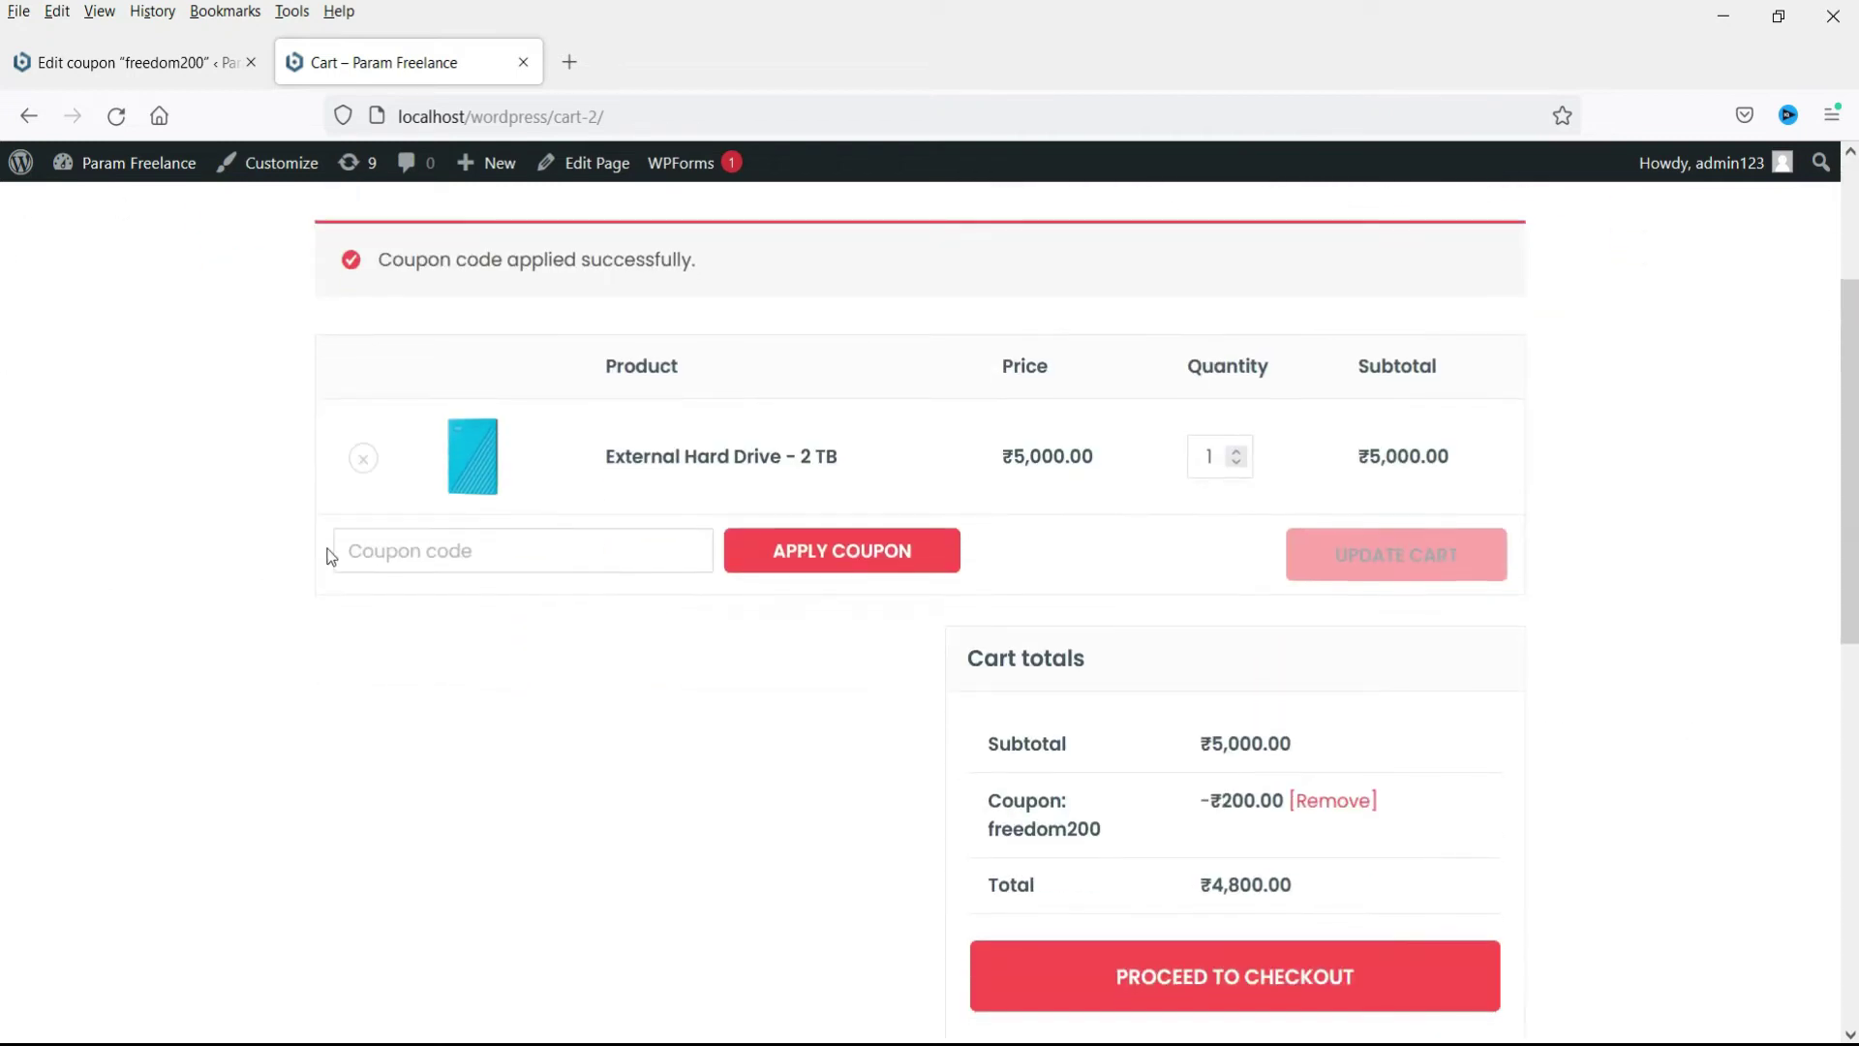
# Step: Apply the coupon code easy10 to the same cart and check which coupon discounts are counted in the totals
pyautogui.click(368, 542)
pyautogui.write('esay10')
pyautogui.doubleClick(462, 548)
pyautogui.write('eas')
pyautogui.click(394, 584)
pyautogui.click(852, 554)
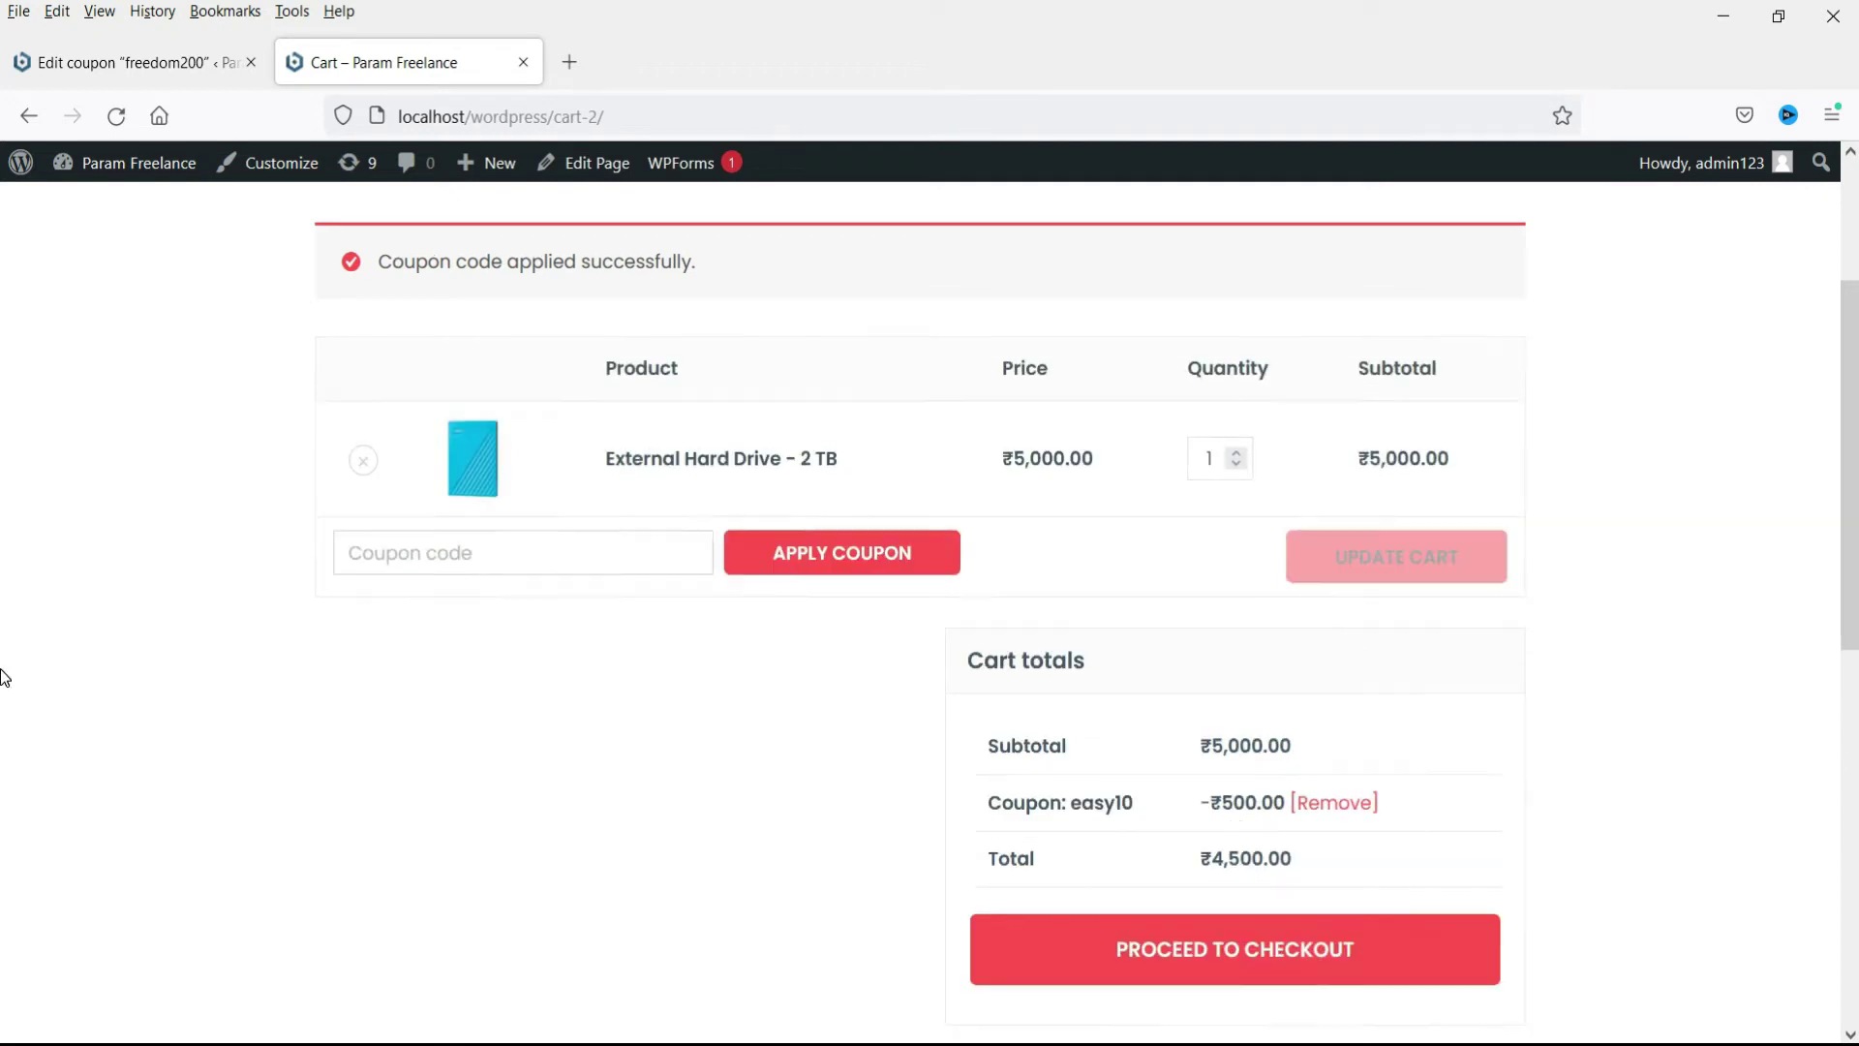
pyautogui.scroll(-3, 1817, 726)
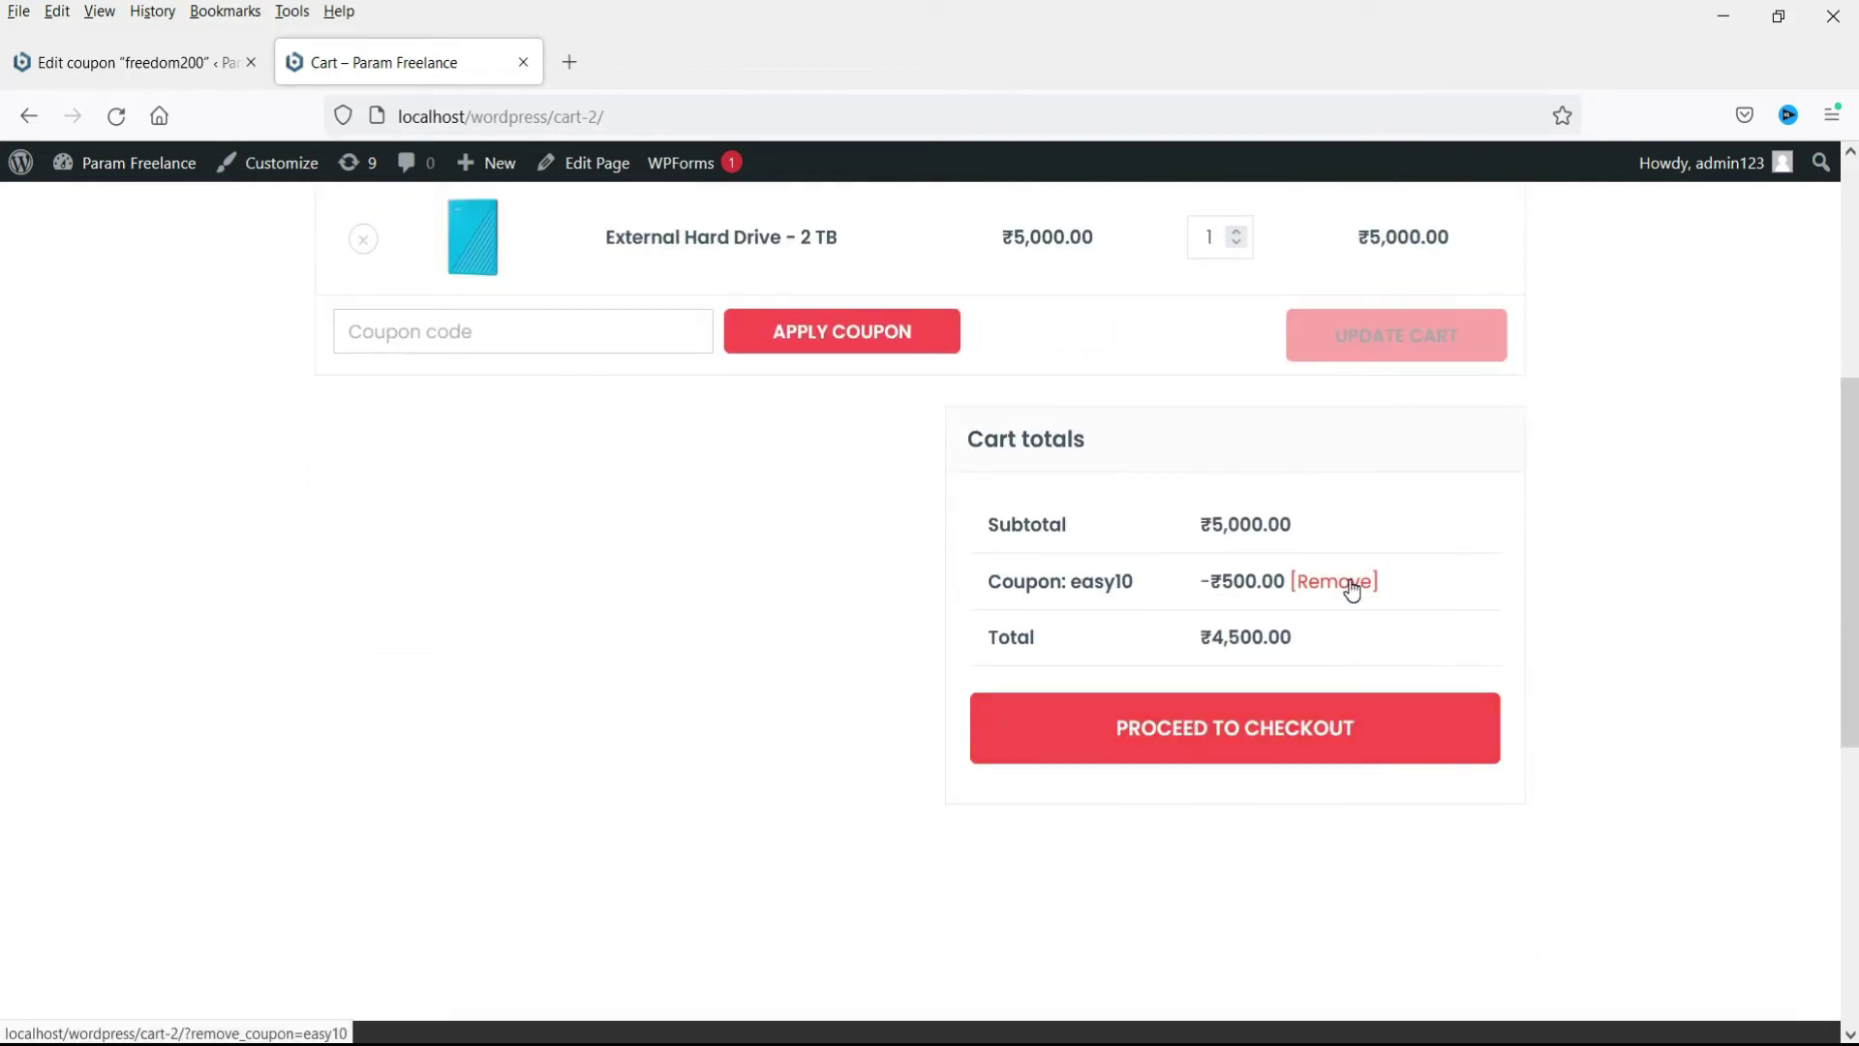
pyautogui.scroll(3, 84, 649)
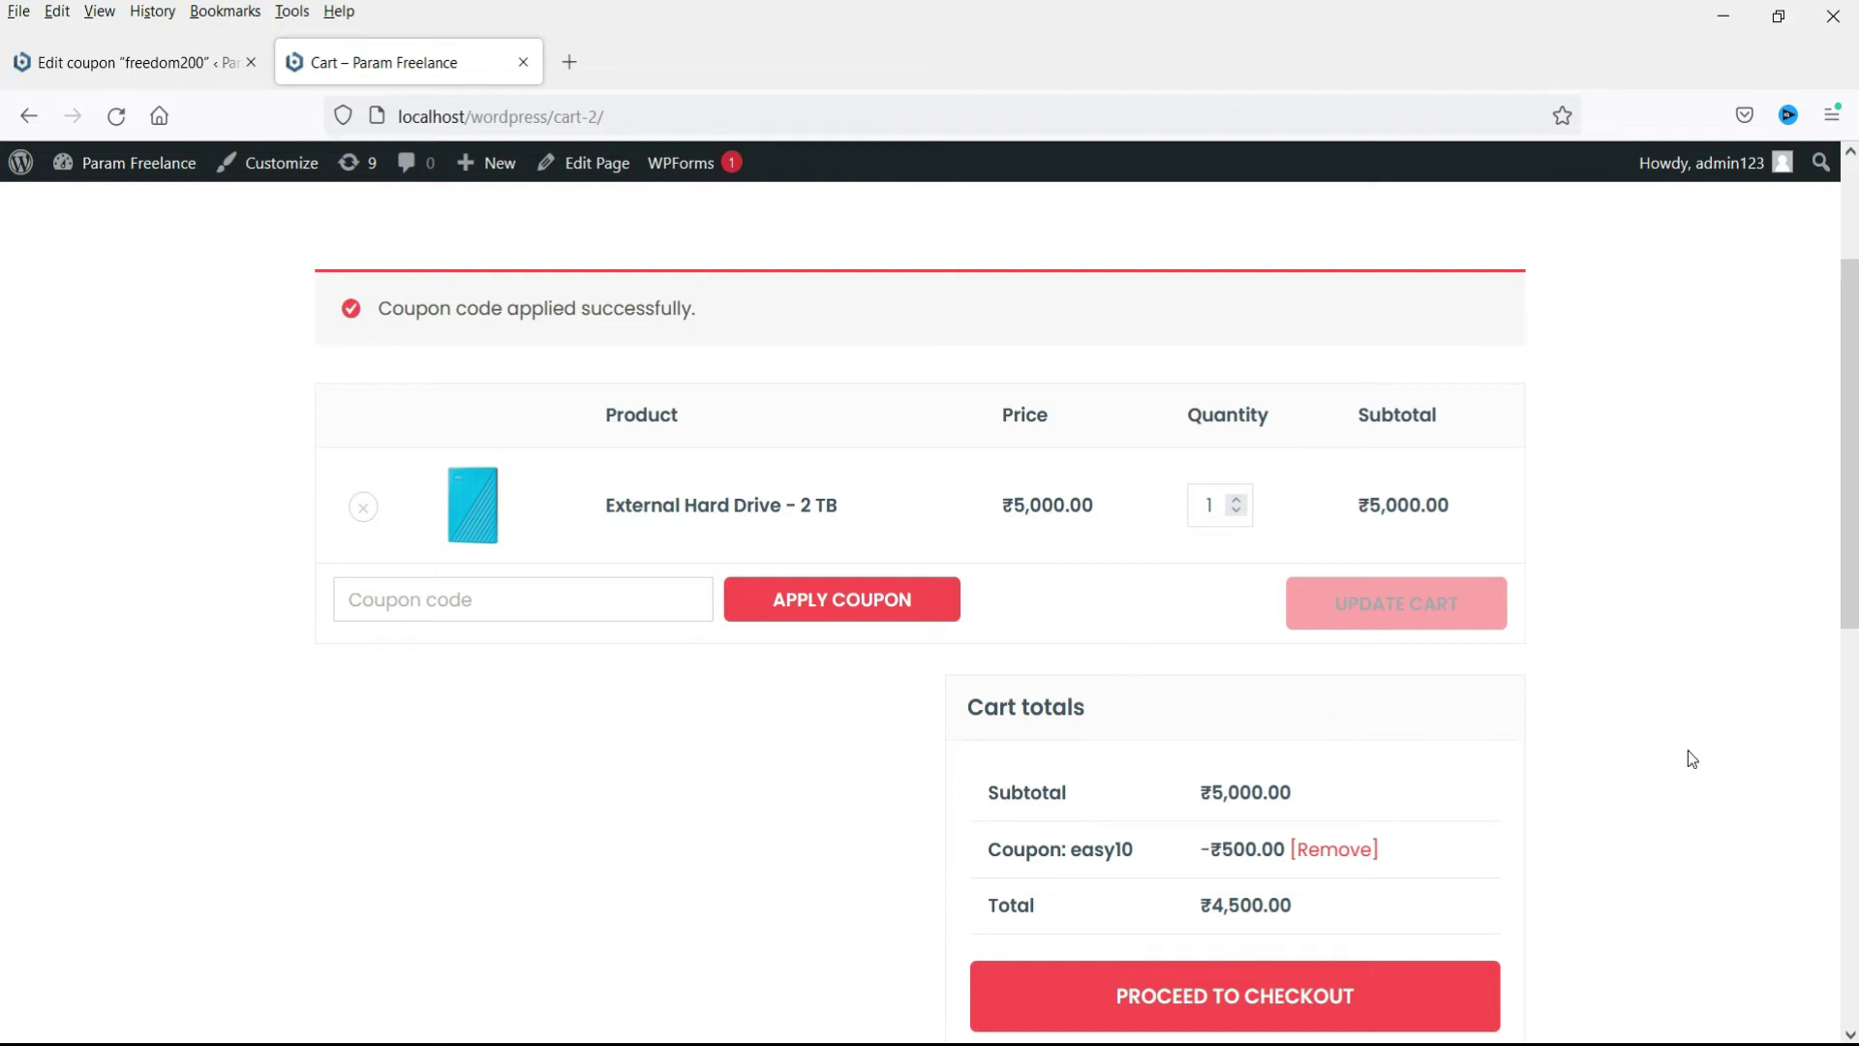
# Step: Switch to the coupon editor, turn off individual use only for the freedom200 coupon and update it
pyautogui.click(153, 62)
pyautogui.scroll(-2, 962, 540)
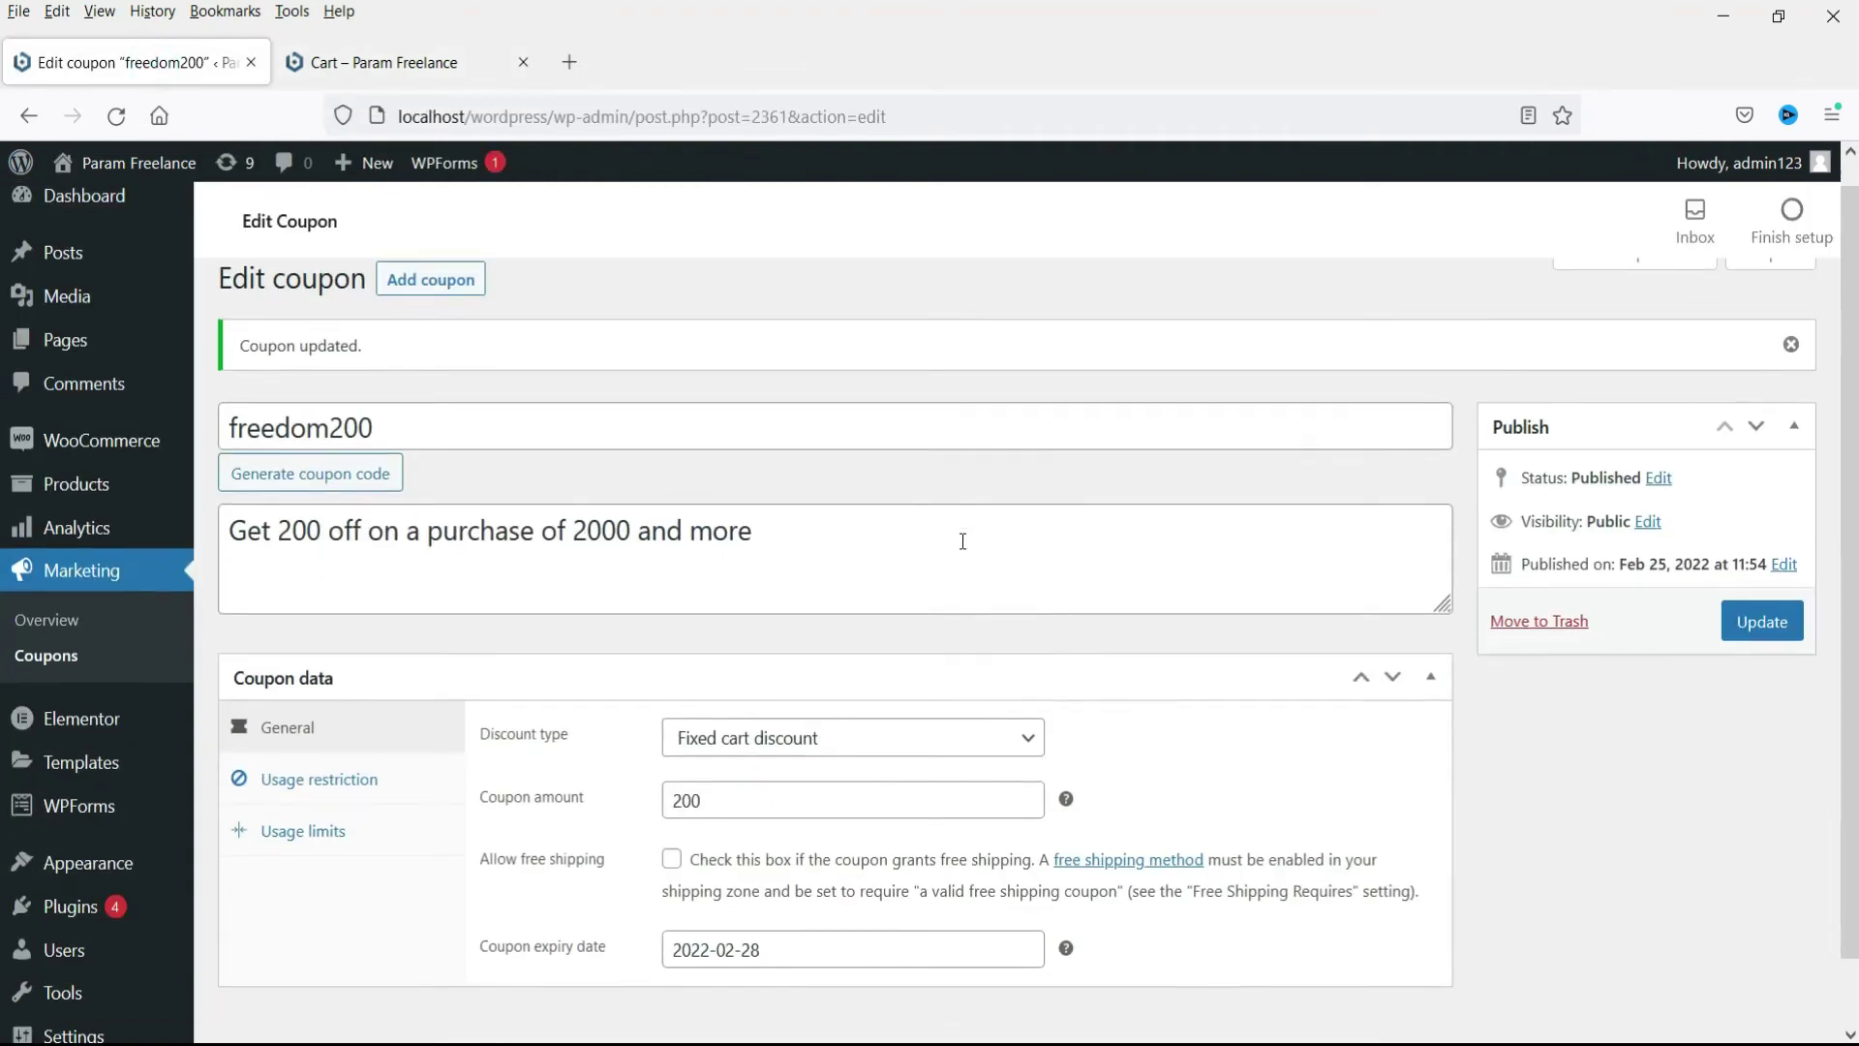
pyautogui.click(329, 710)
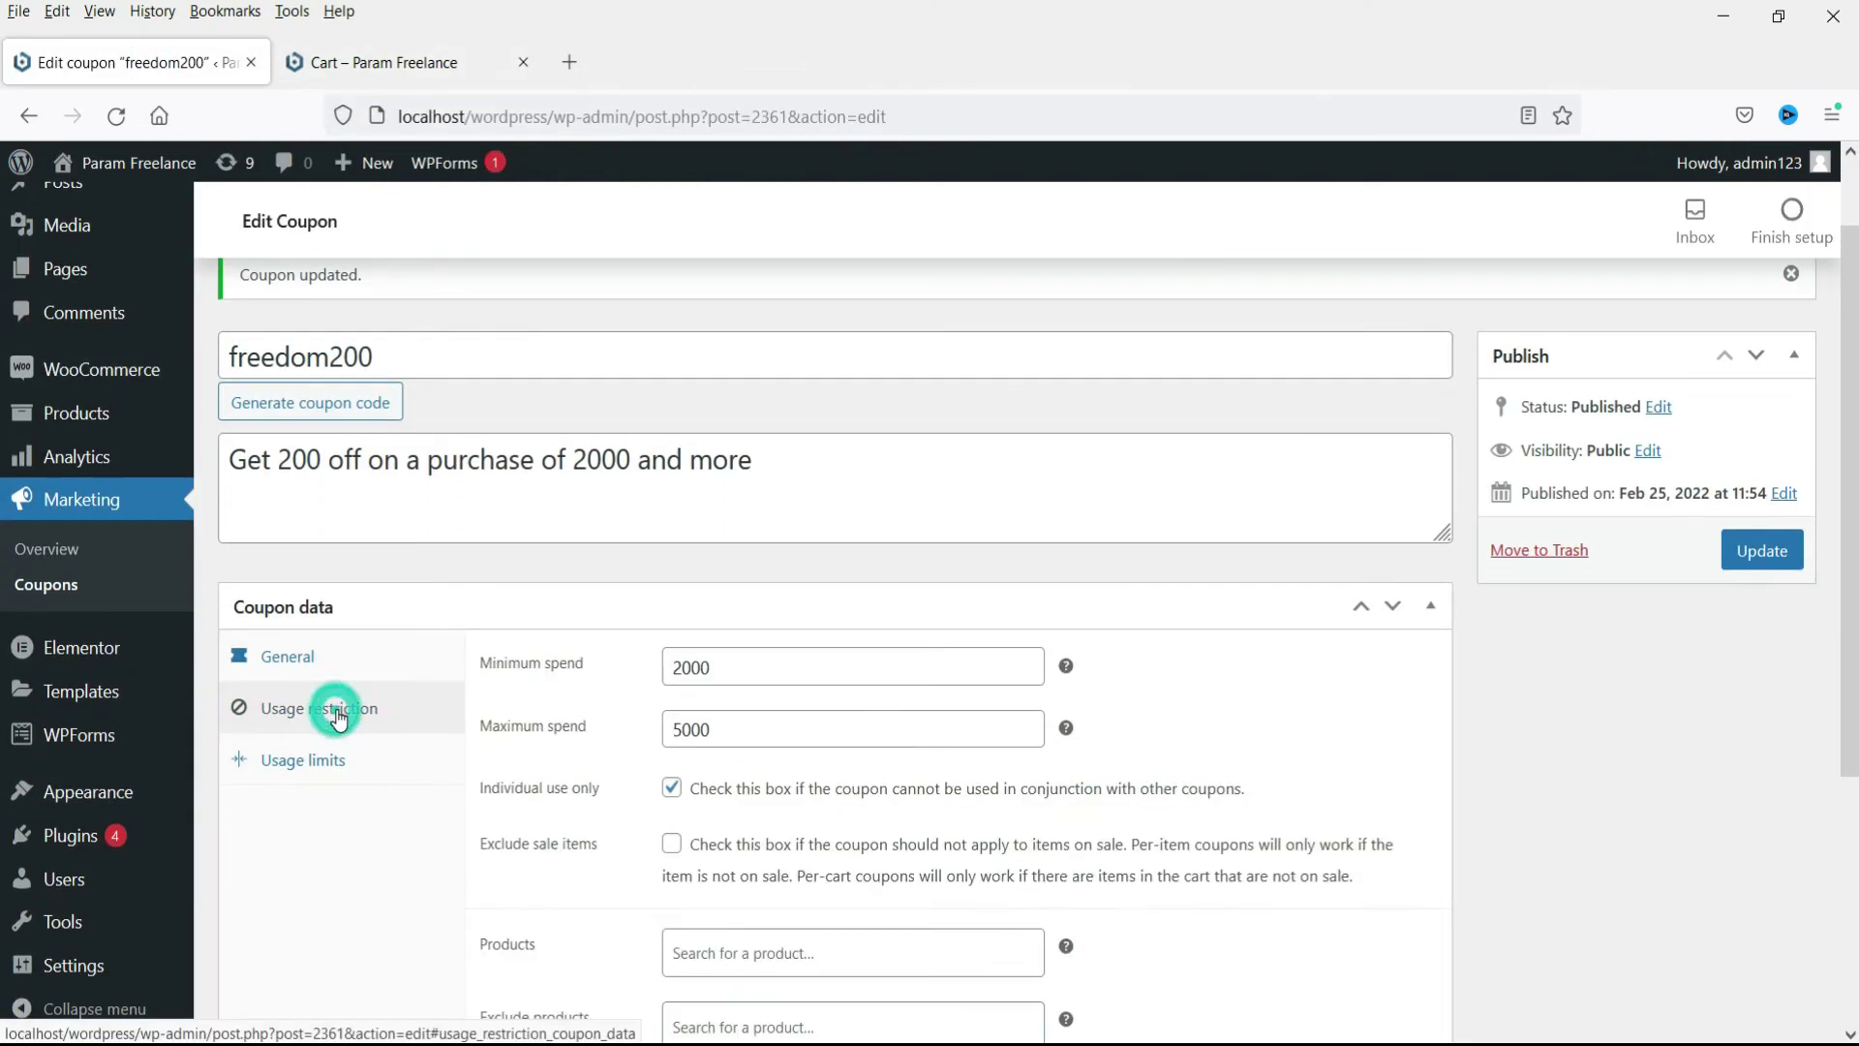
pyautogui.click(671, 788)
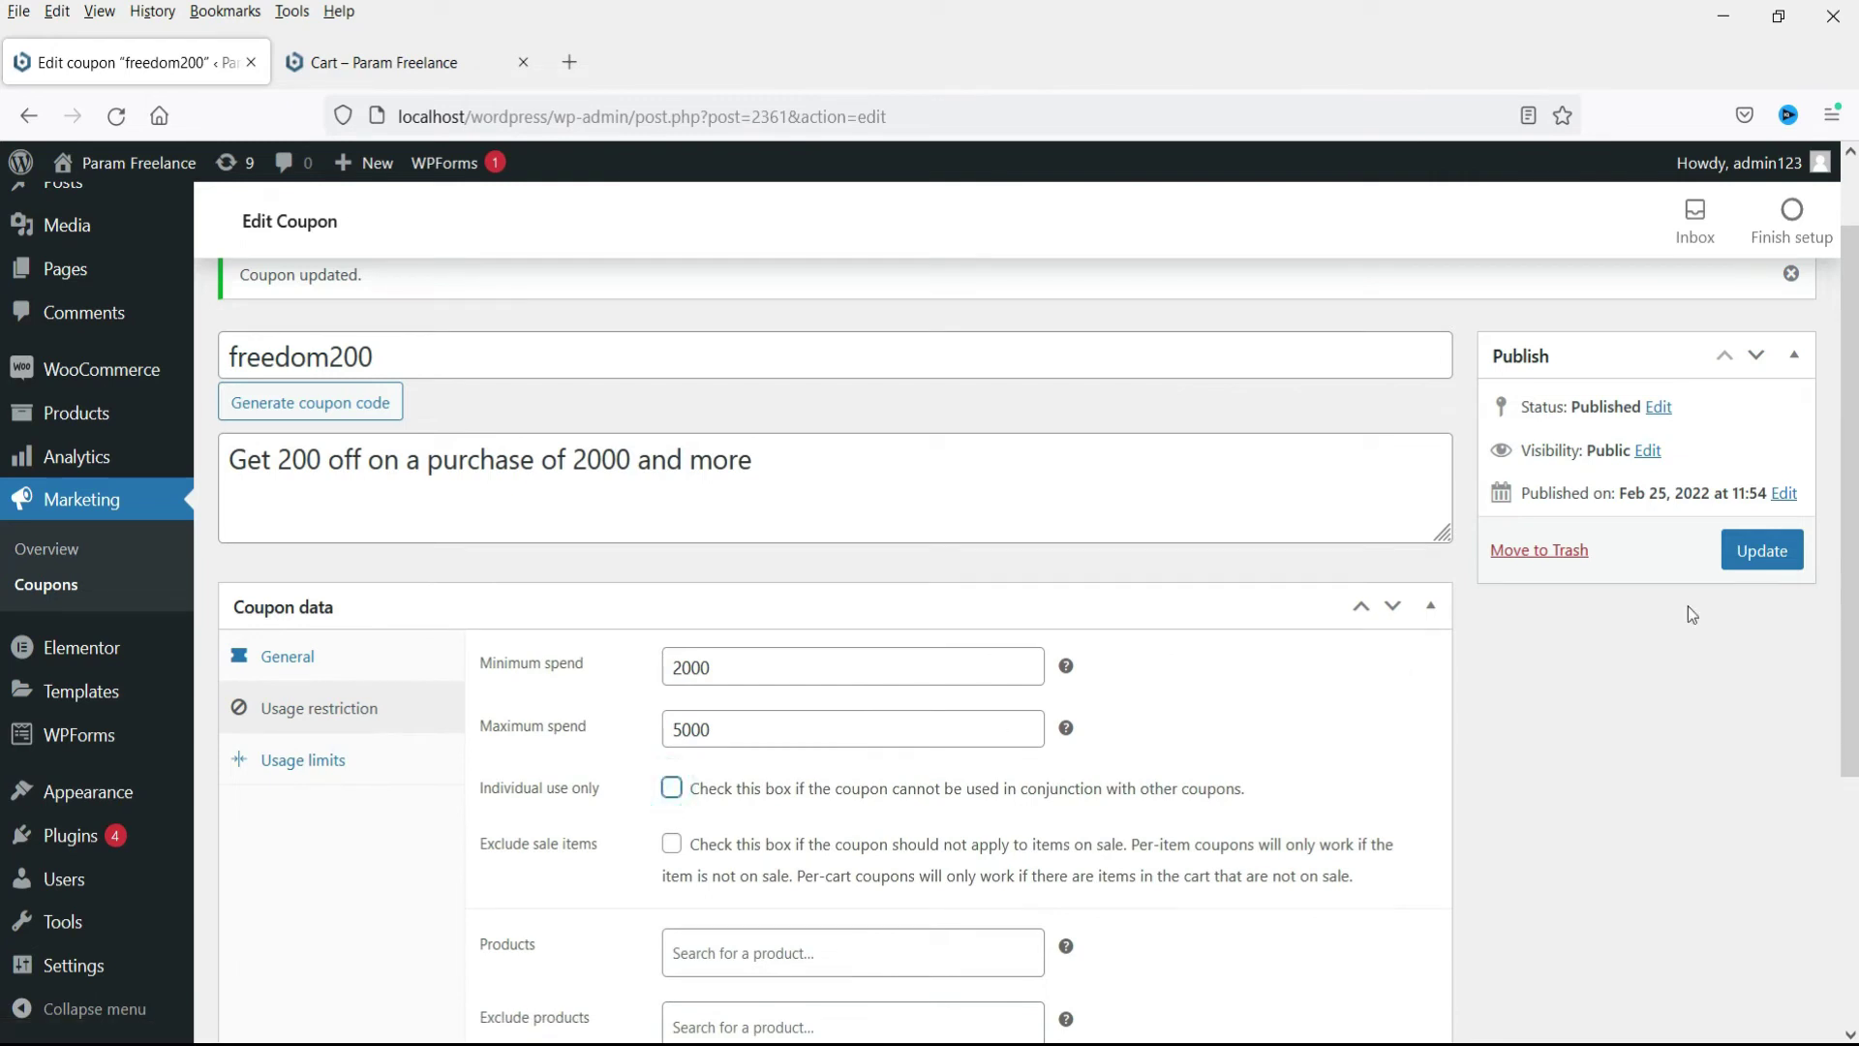
pyautogui.click(1761, 551)
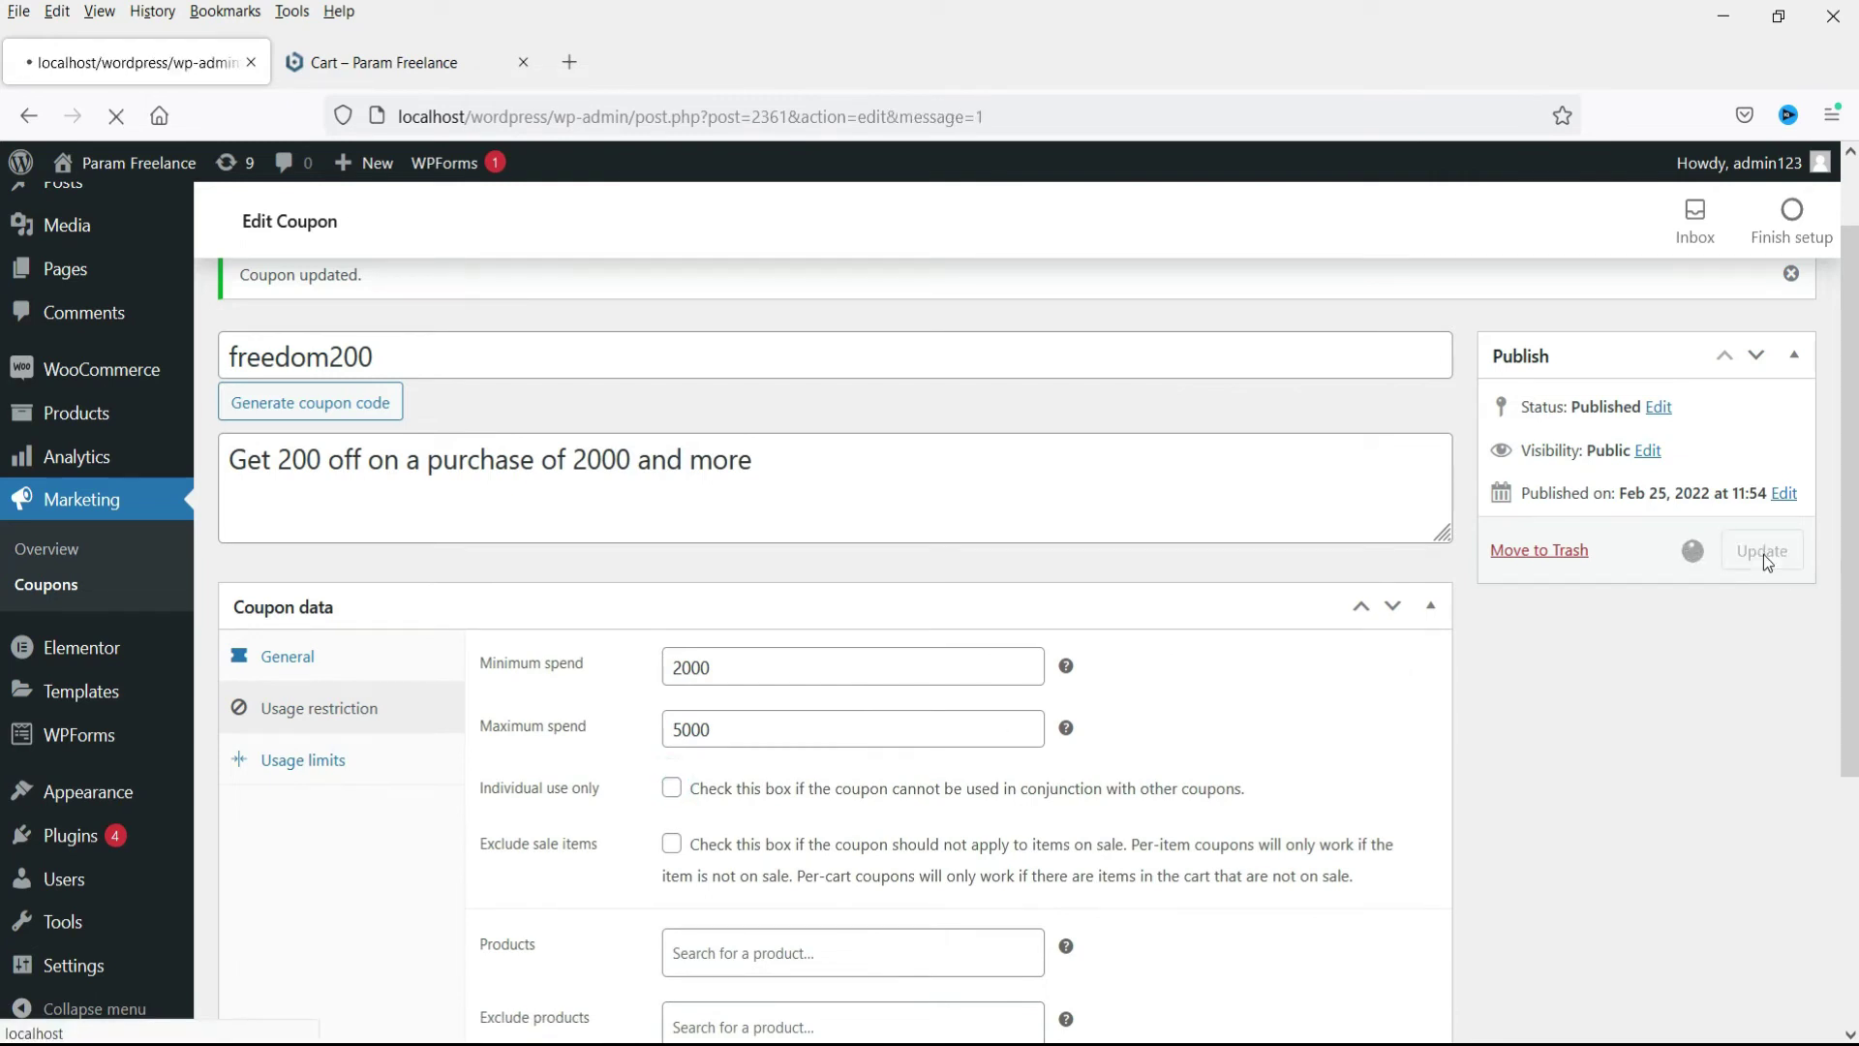
# Step: Open the easy10 coupon from the coupon list, turn off individual use only in its restrictions and update it
pyautogui.click(58, 690)
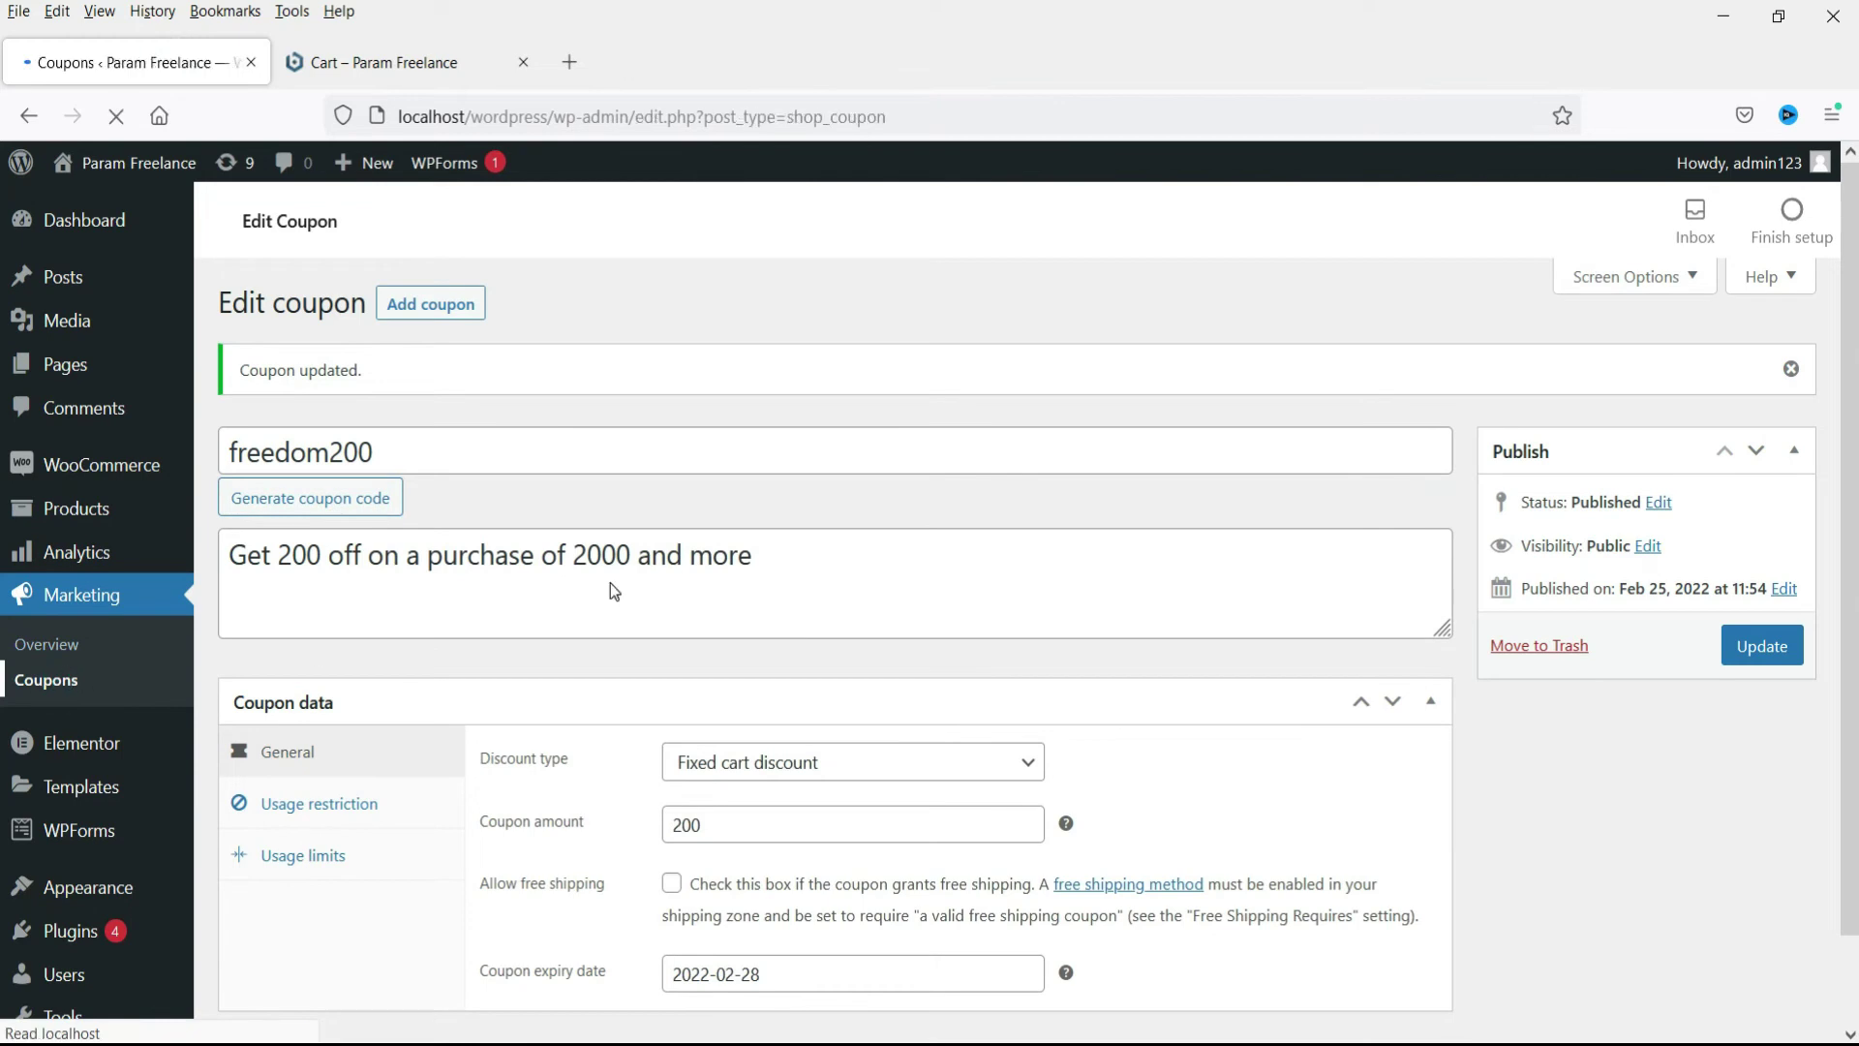
pyautogui.click(290, 585)
pyautogui.scroll(-2, 618, 577)
pyautogui.click(320, 618)
pyautogui.click(1761, 462)
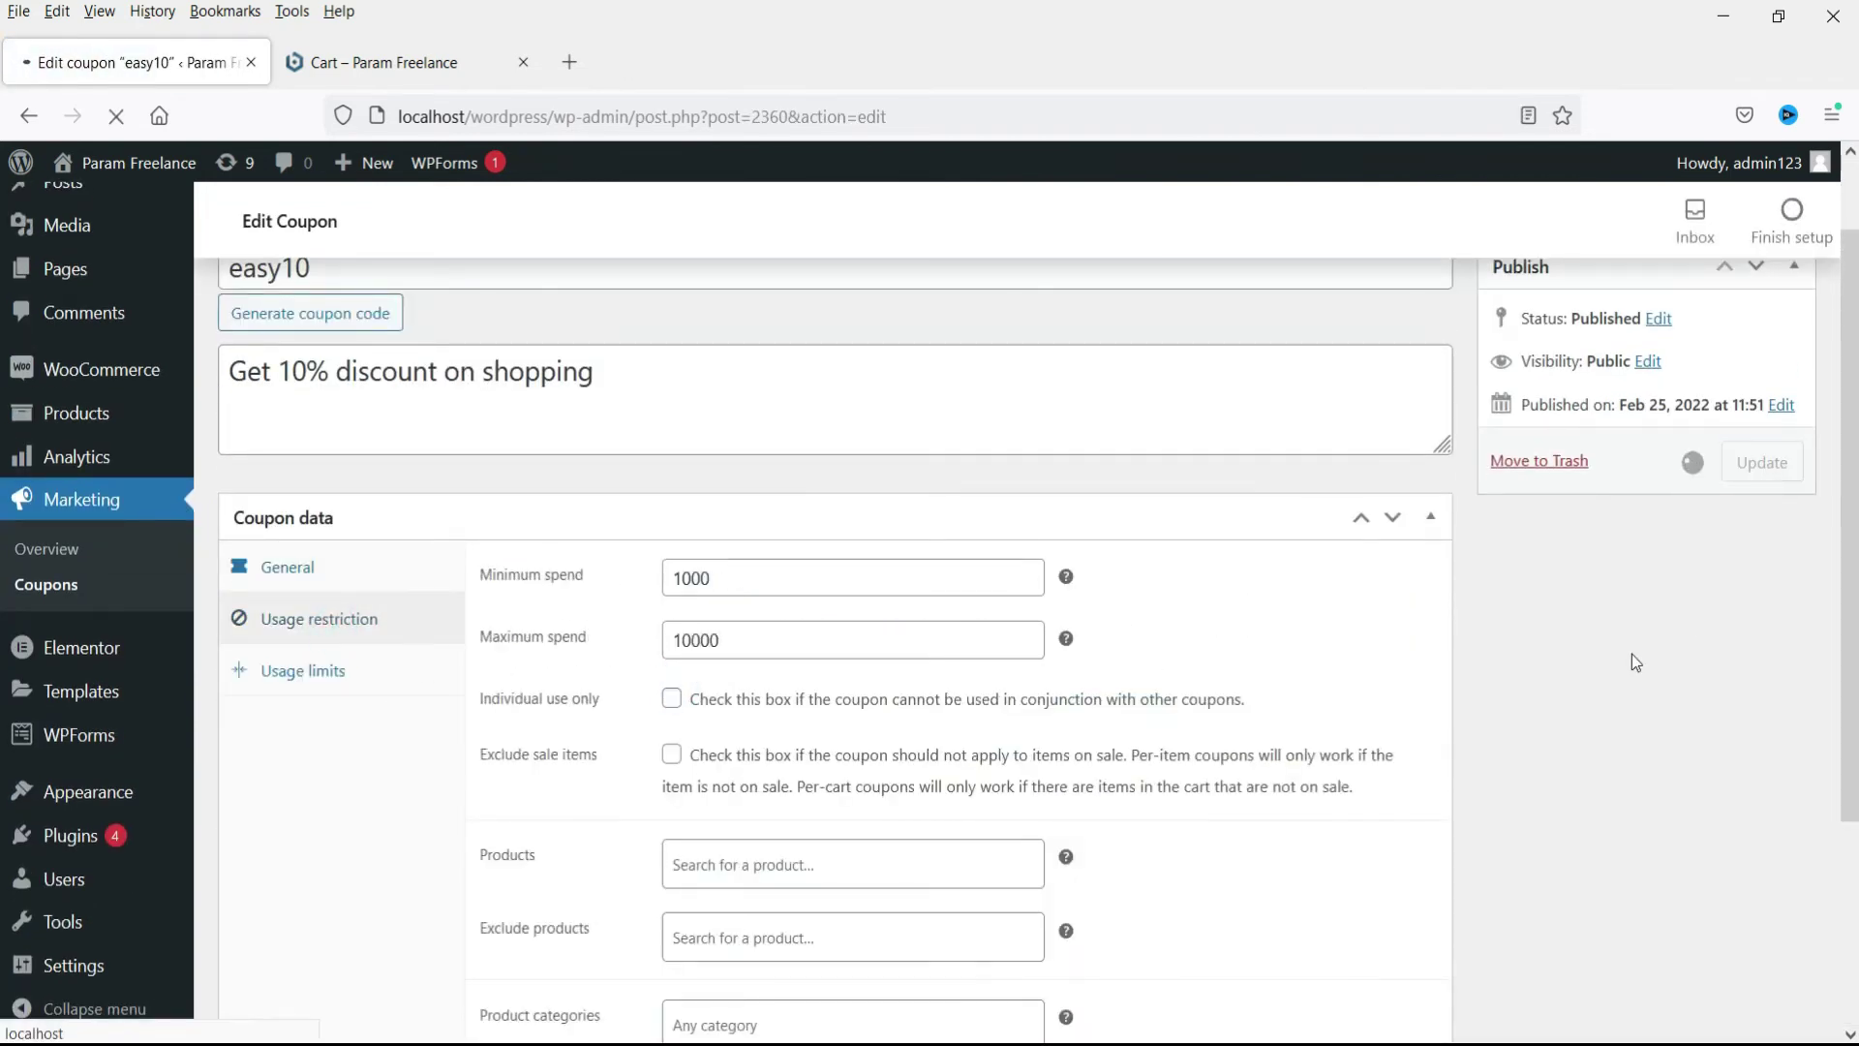
# Step: Reload the shop cart and apply the coupon code freedom200 alongside easy10
pyautogui.click(393, 76)
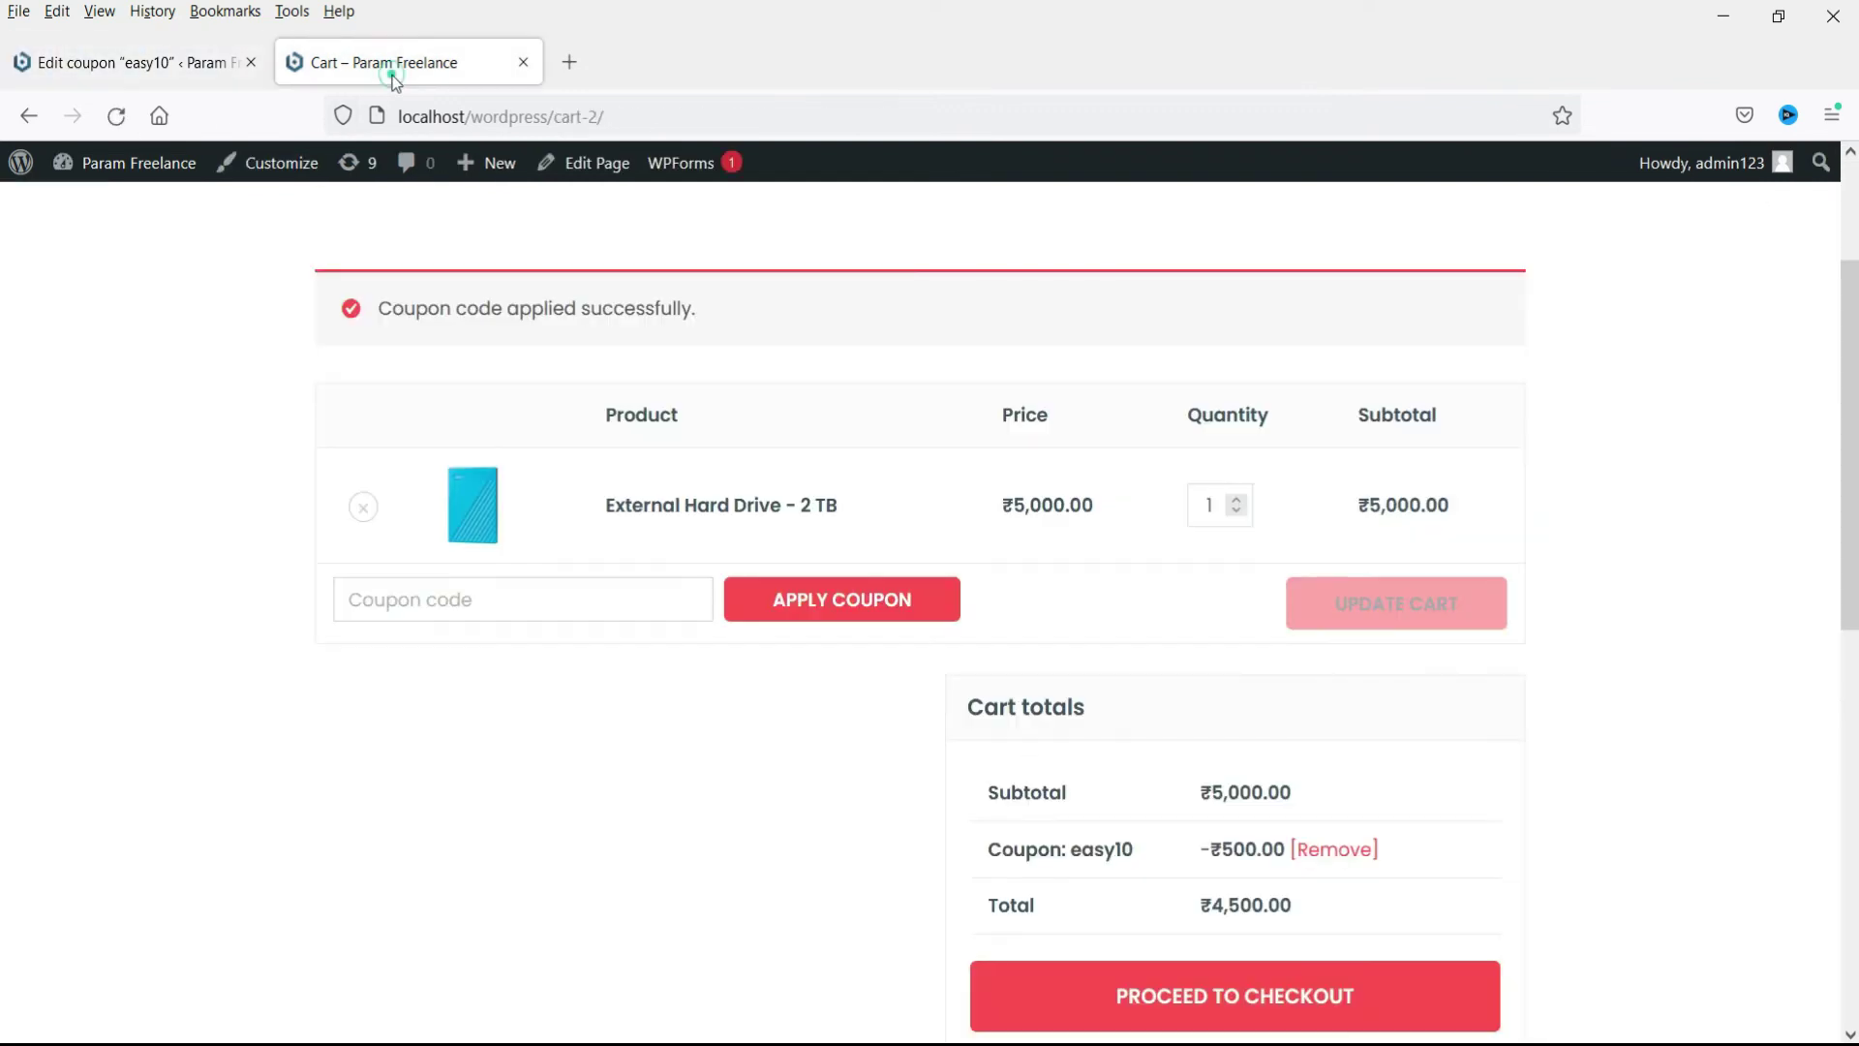
pyautogui.click(117, 115)
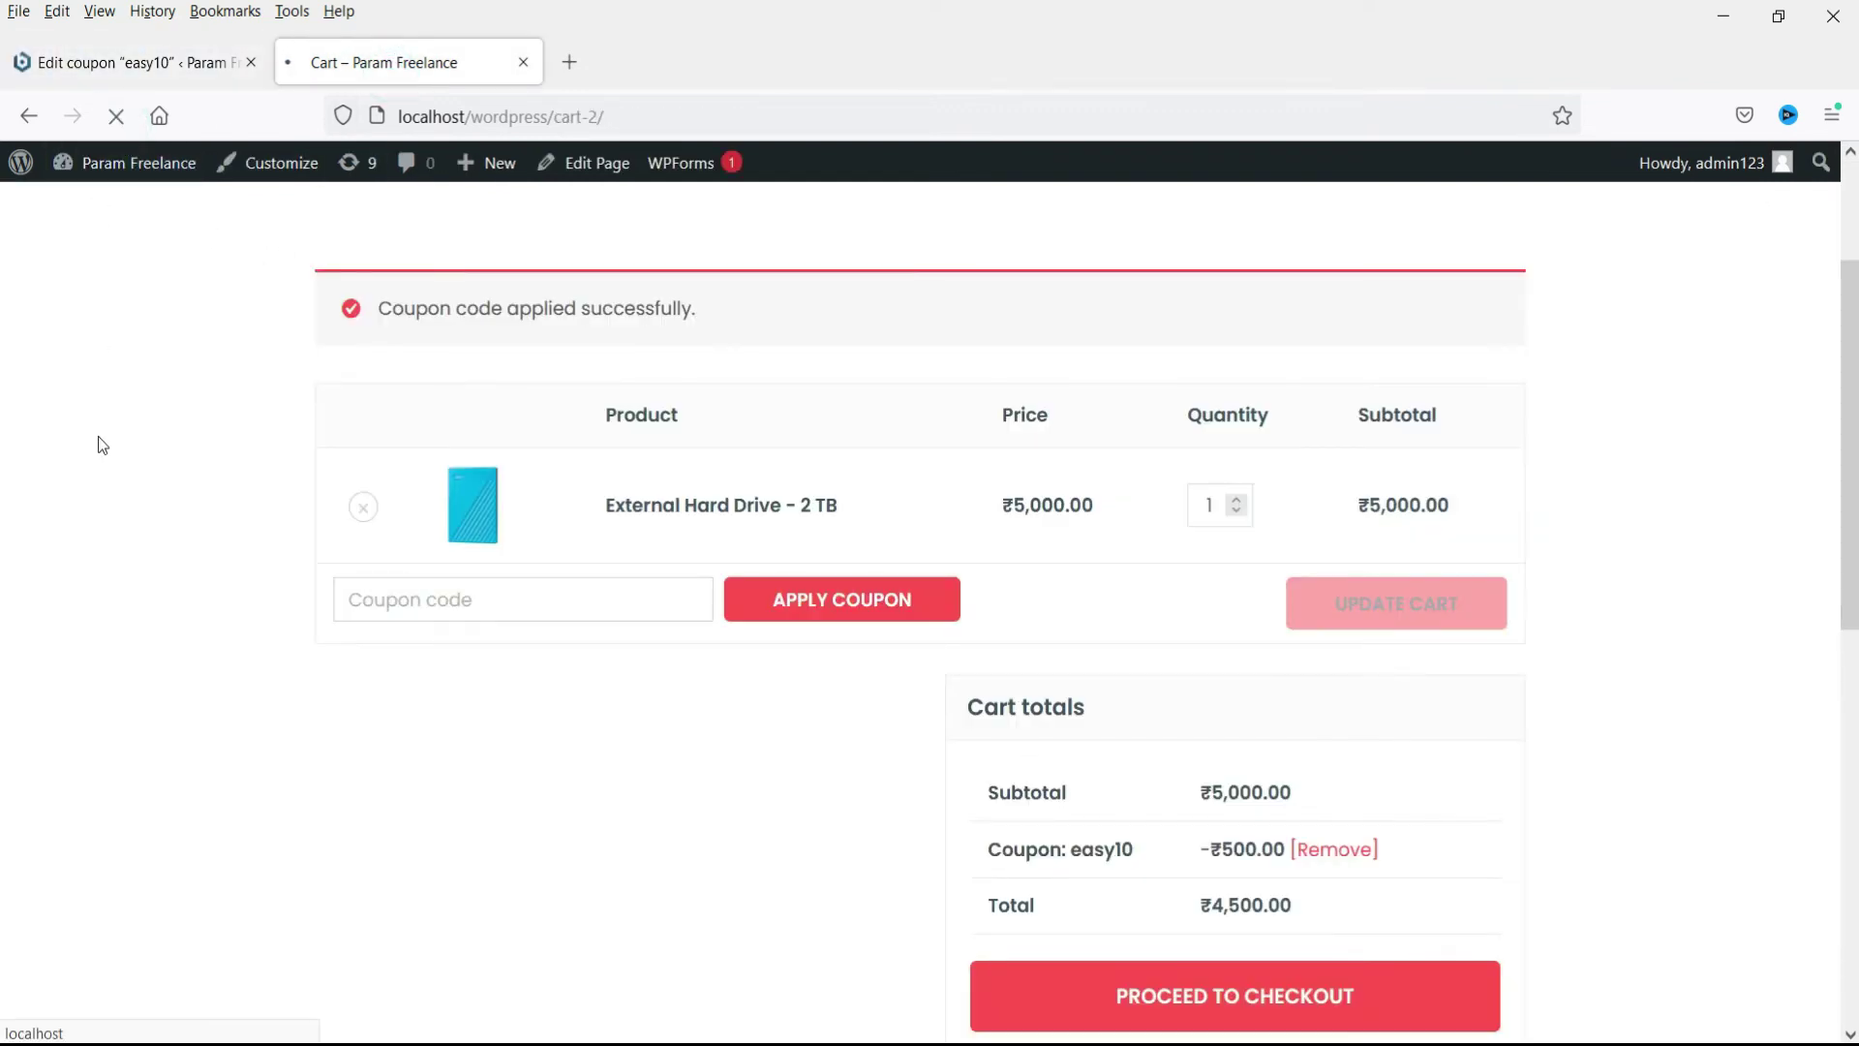
pyautogui.click(426, 481)
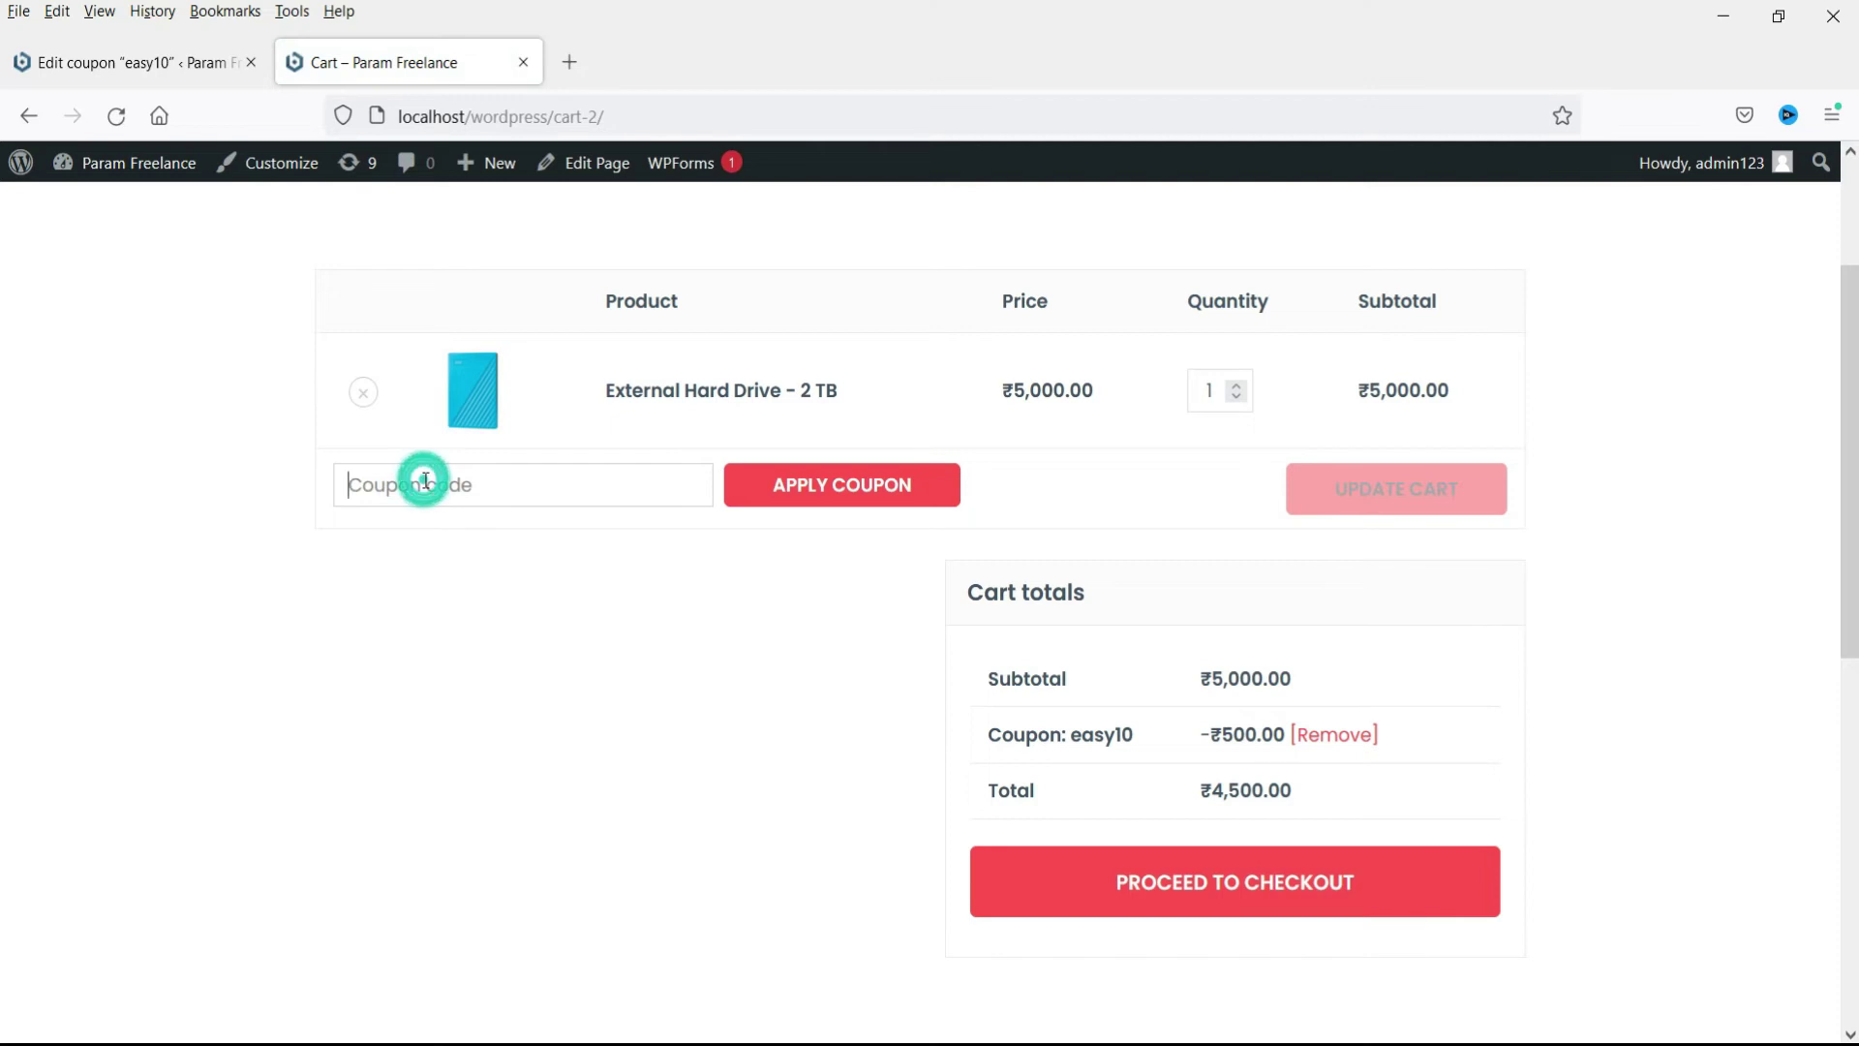
pyautogui.write('fr')
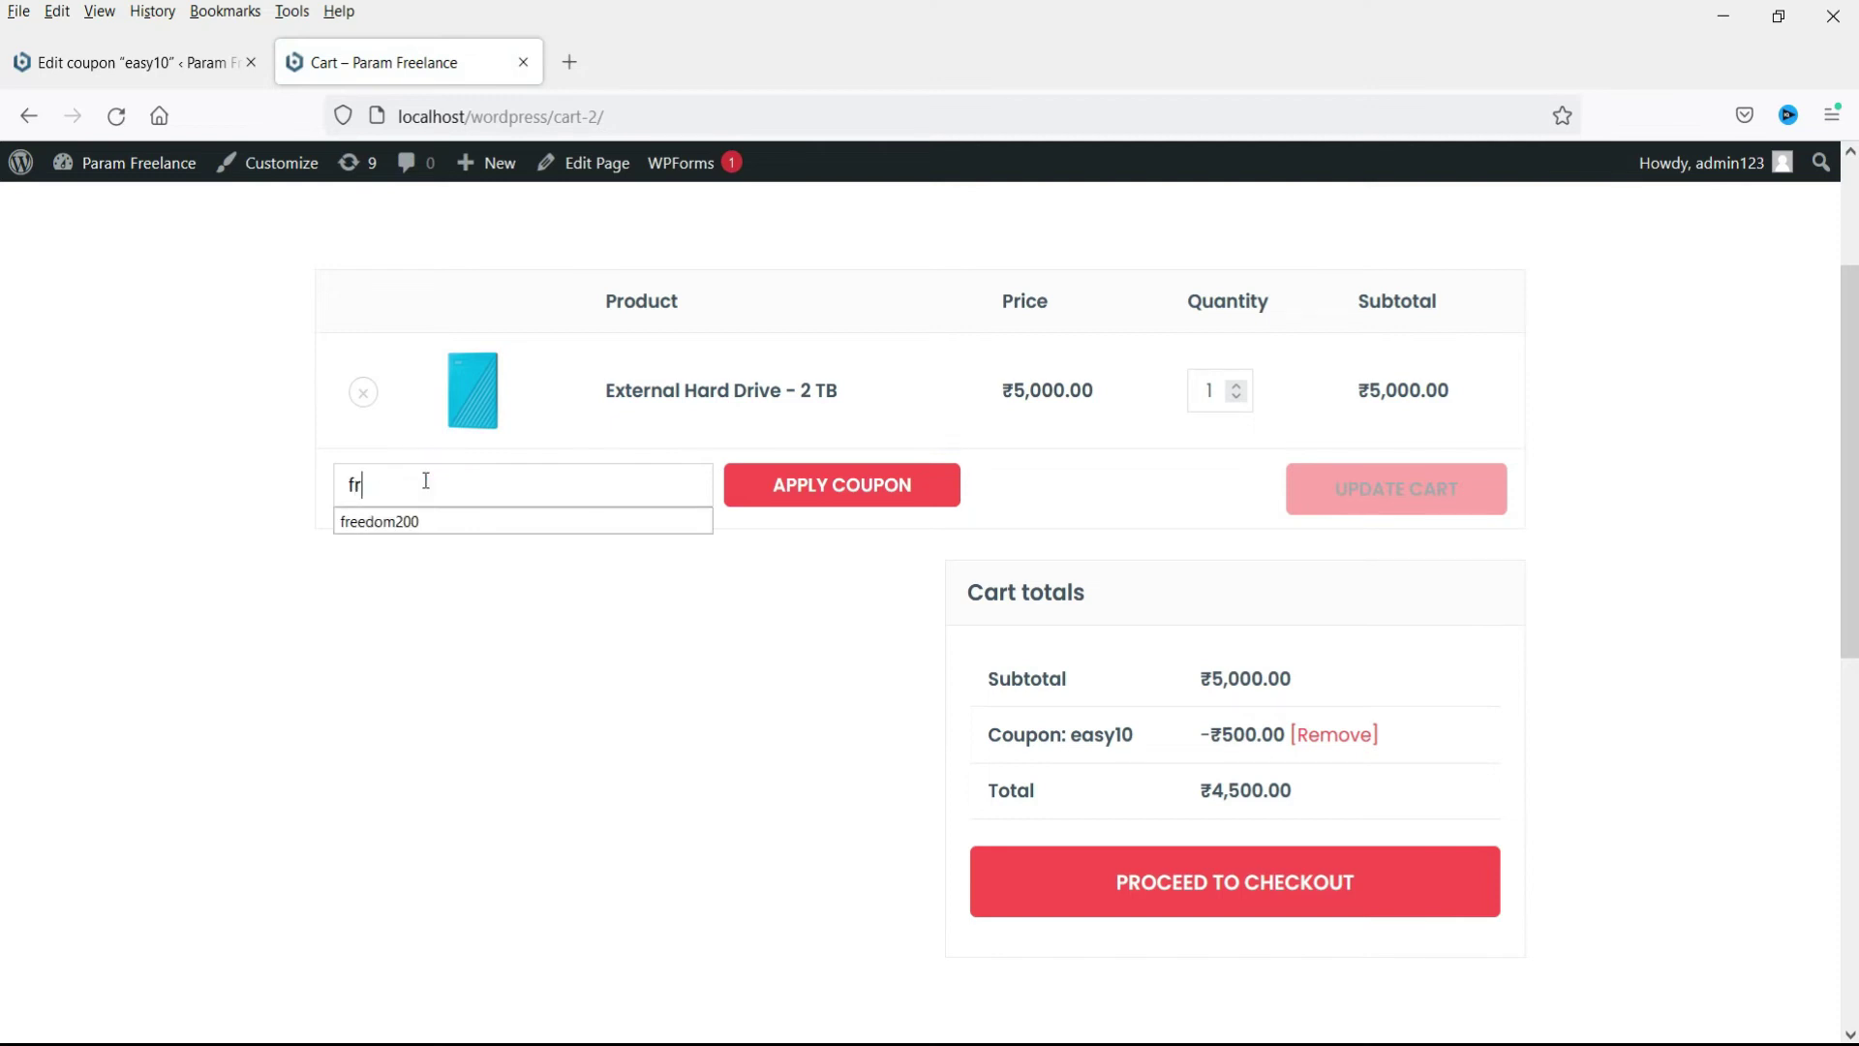
pyautogui.write('eedom20')
pyautogui.click(808, 499)
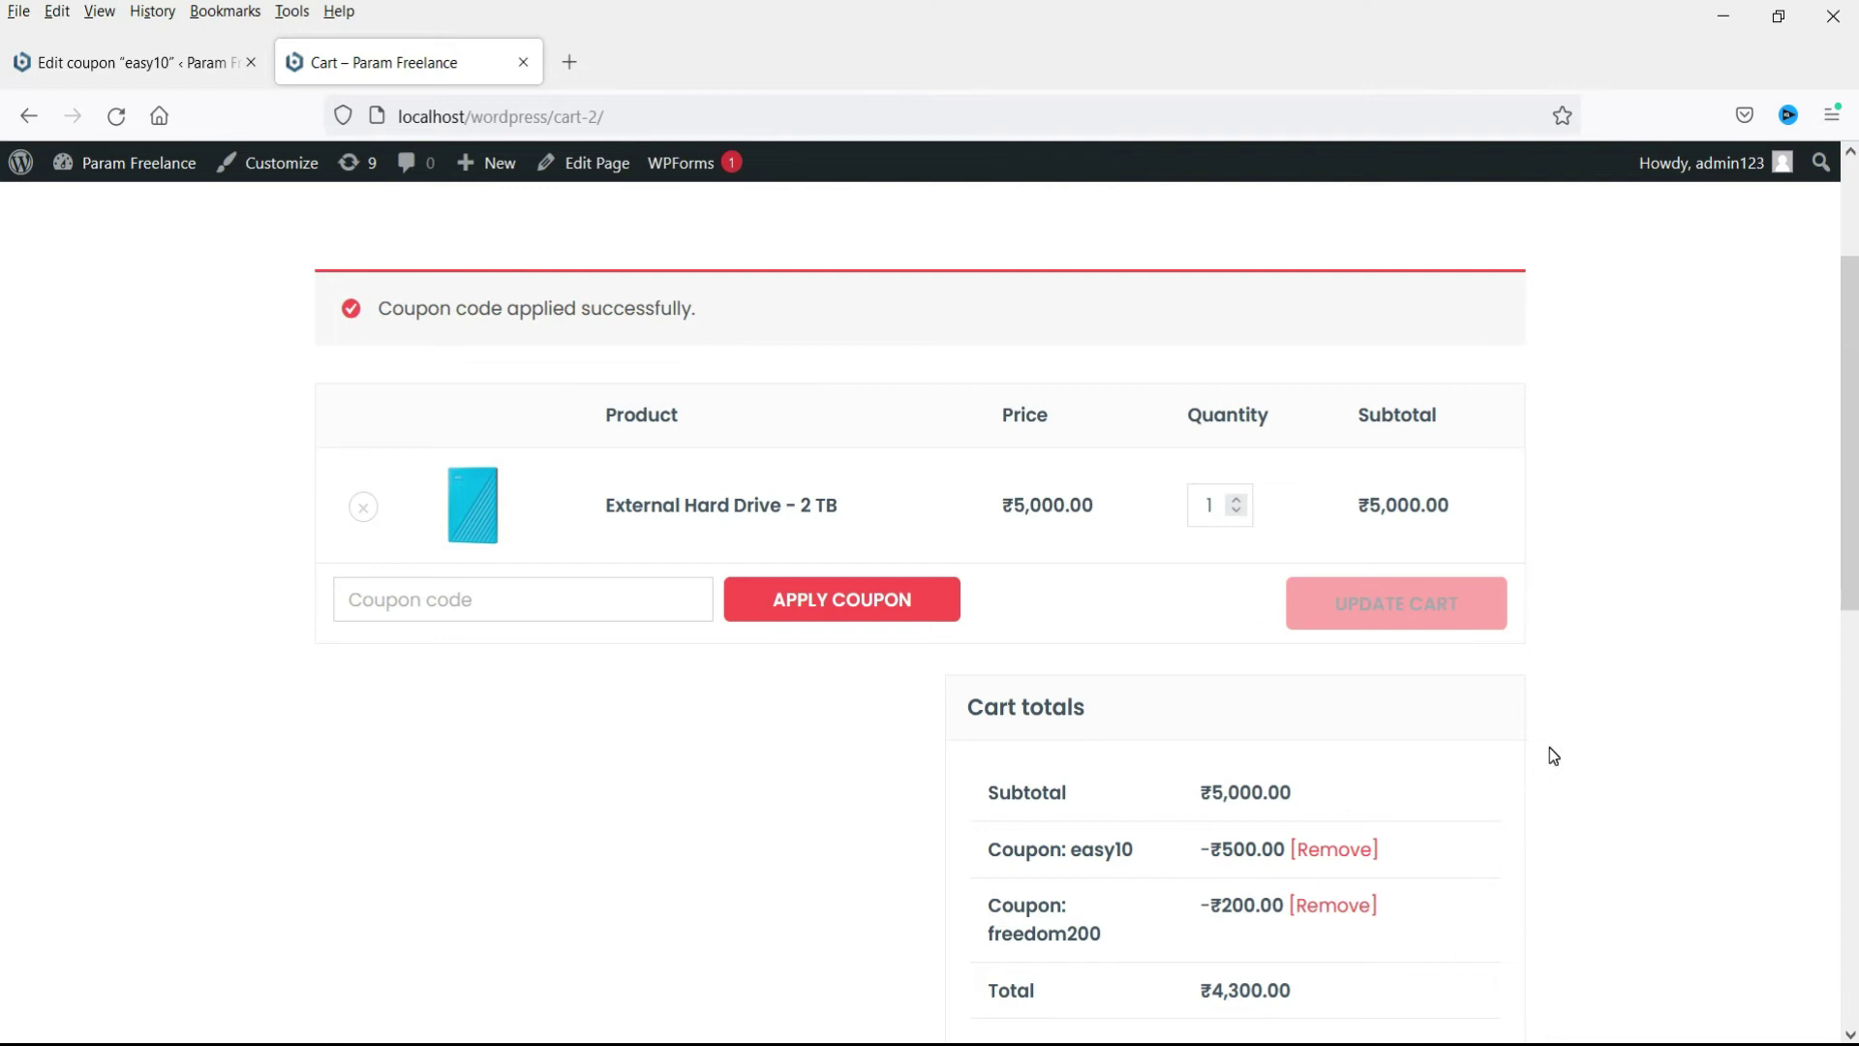
# Step: Return to the easy10 coupon, enable individual use only again and update it
pyautogui.hotkey('ctrl', 'pageup')
pyautogui.click(671, 787)
pyautogui.click(1760, 551)
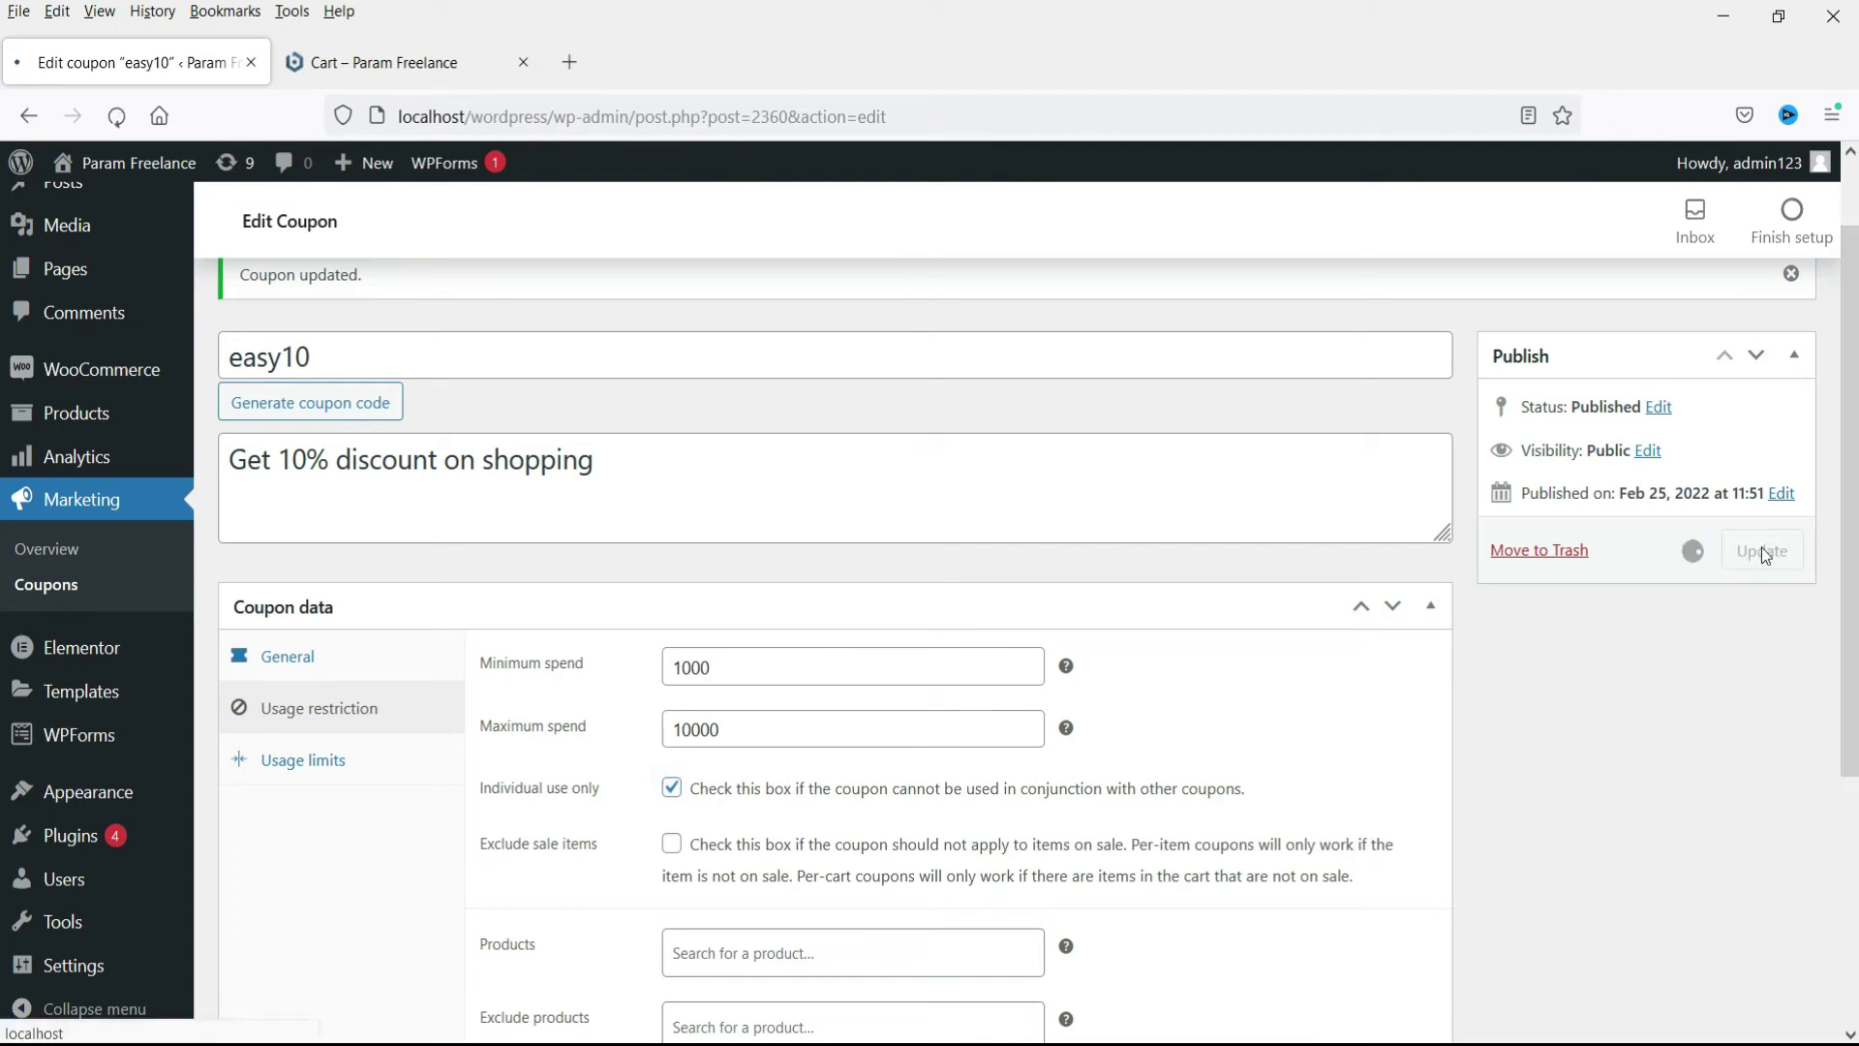
# Step: Open the freedom200 coupon from the coupon list, enable individual use only again and update it
pyautogui.click(45, 677)
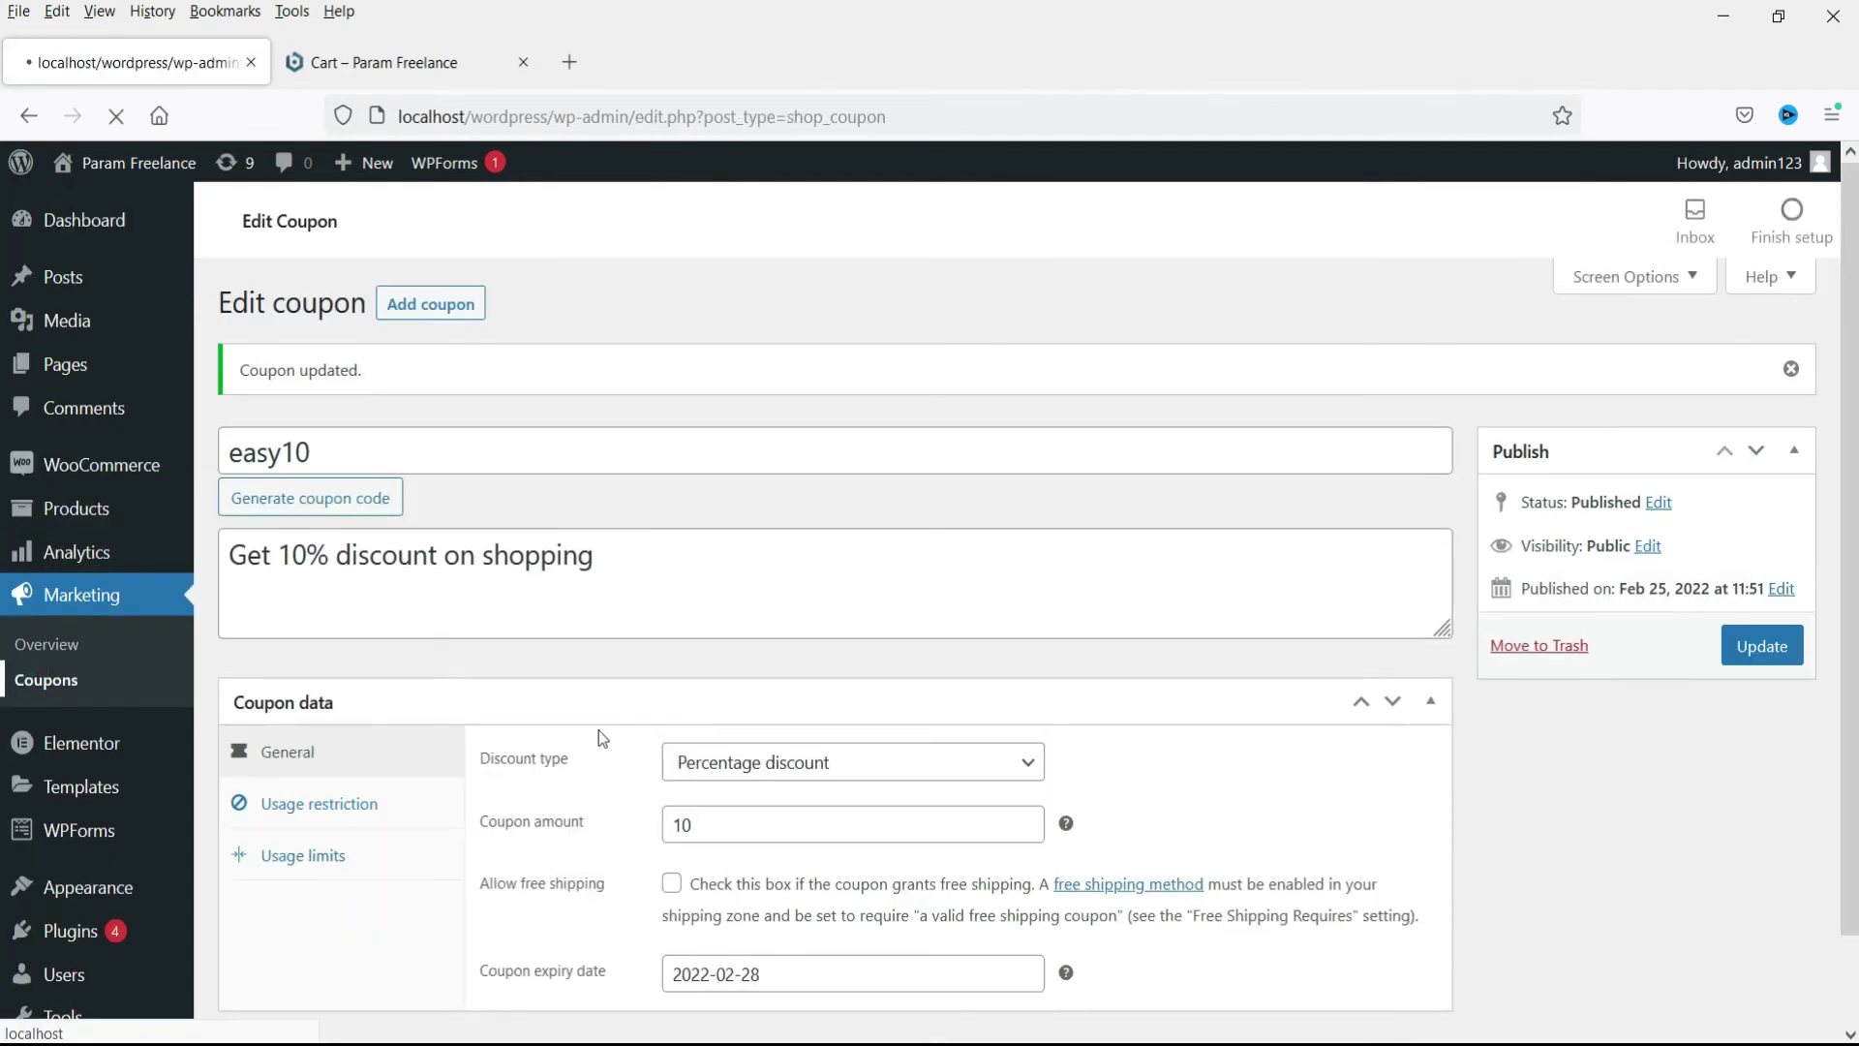
pyautogui.click(311, 490)
pyautogui.click(319, 714)
pyautogui.click(671, 787)
pyautogui.click(1761, 557)
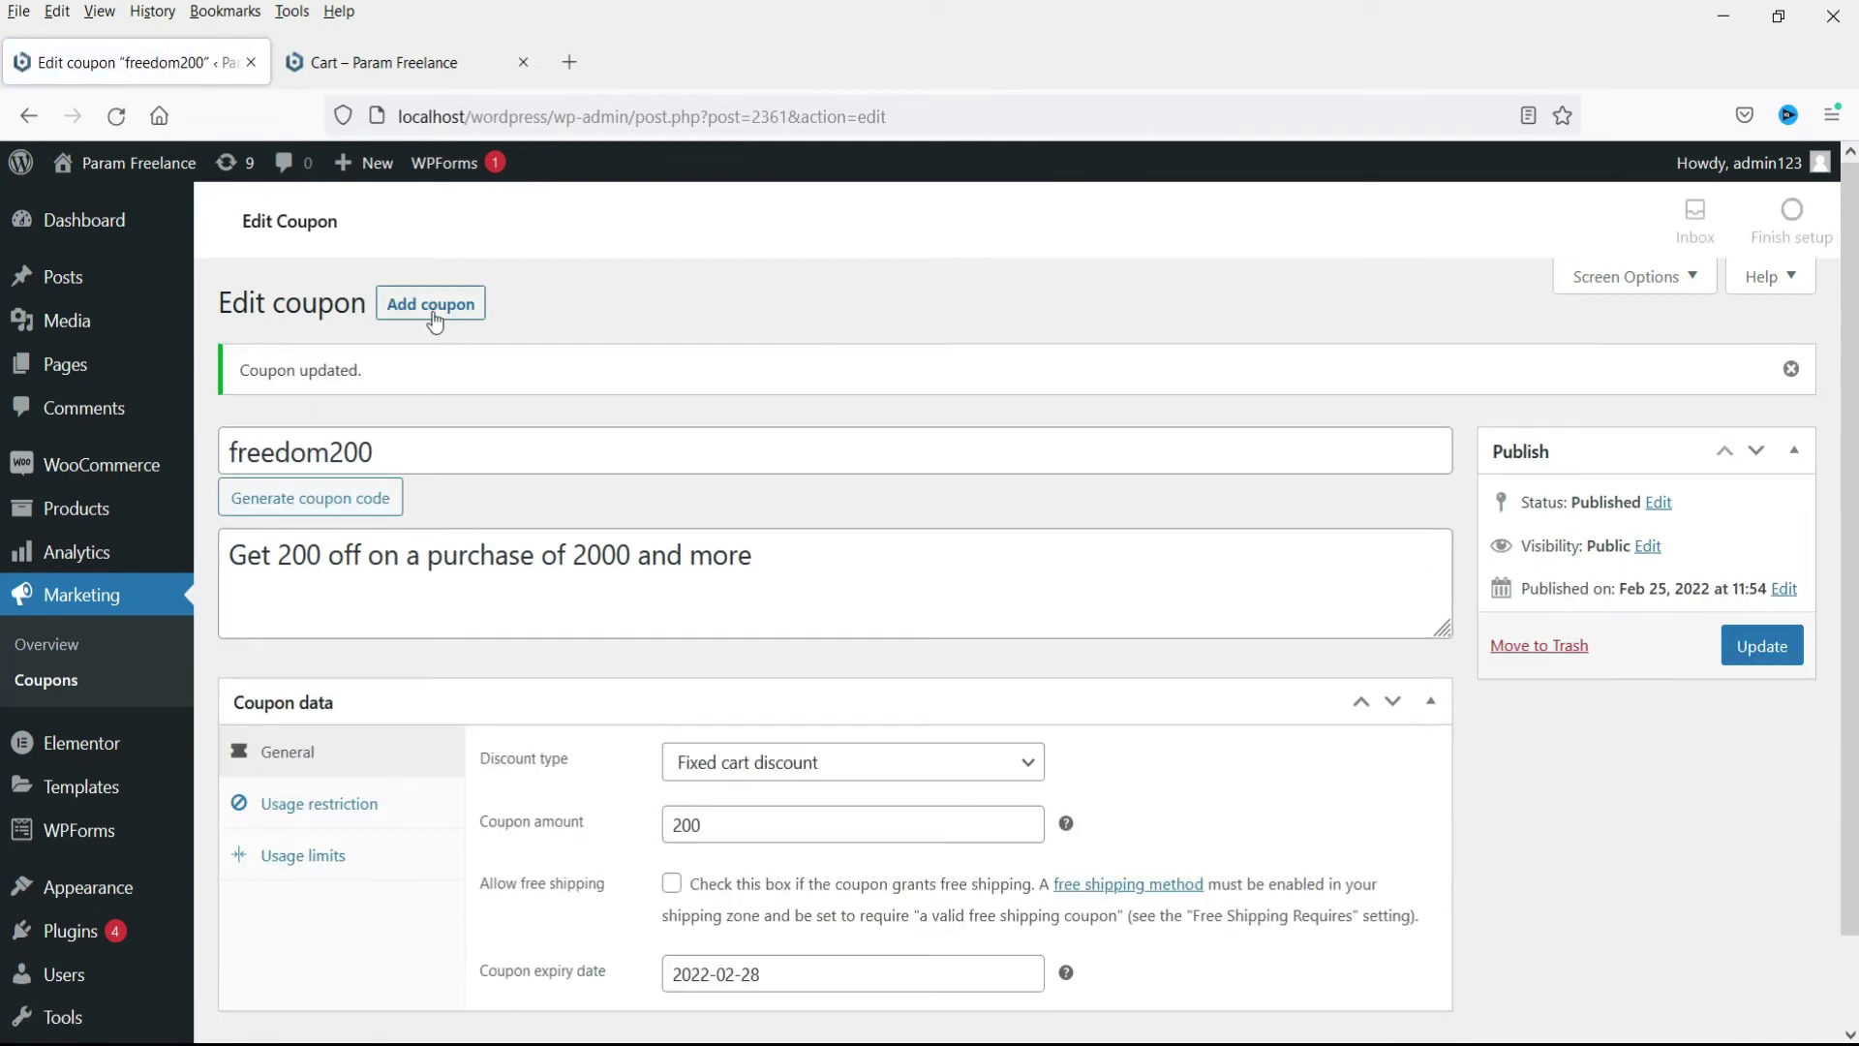
# Step: Start a new coupon with the Fixed product discount type and the code yoga50
pyautogui.click(432, 315)
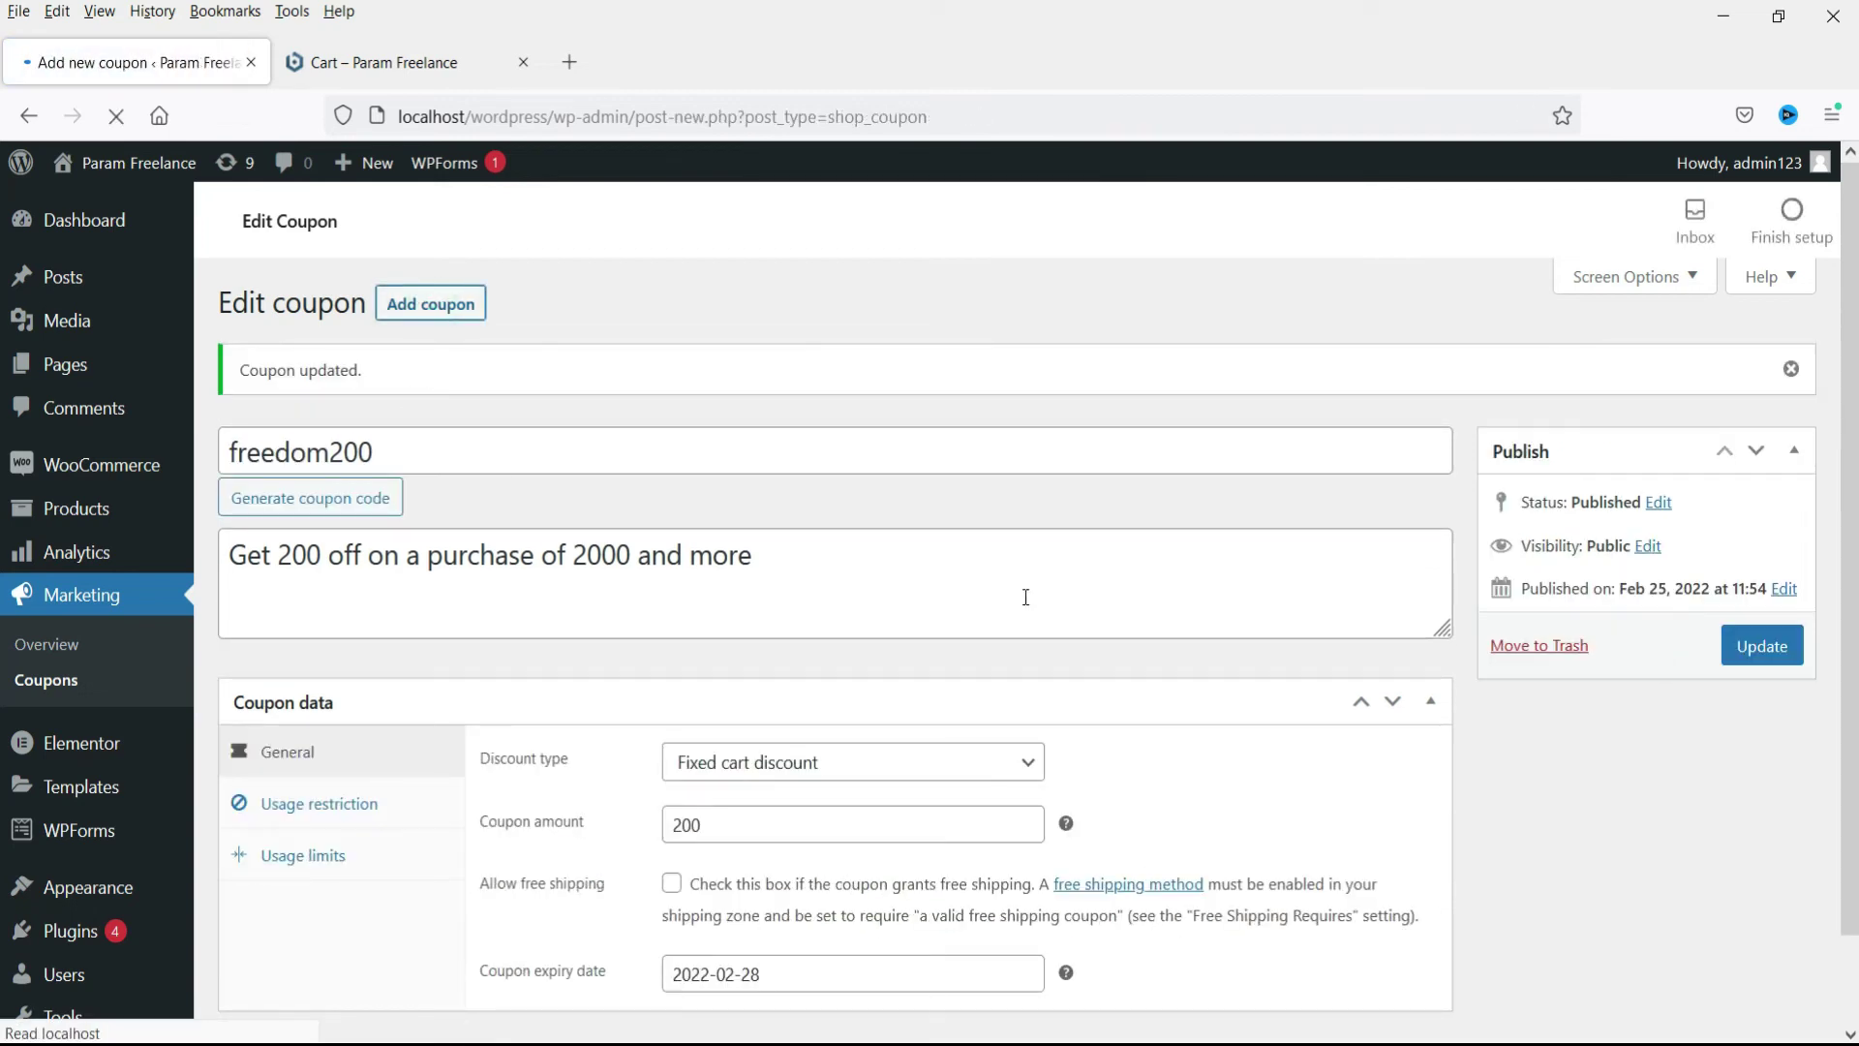
pyautogui.click(813, 673)
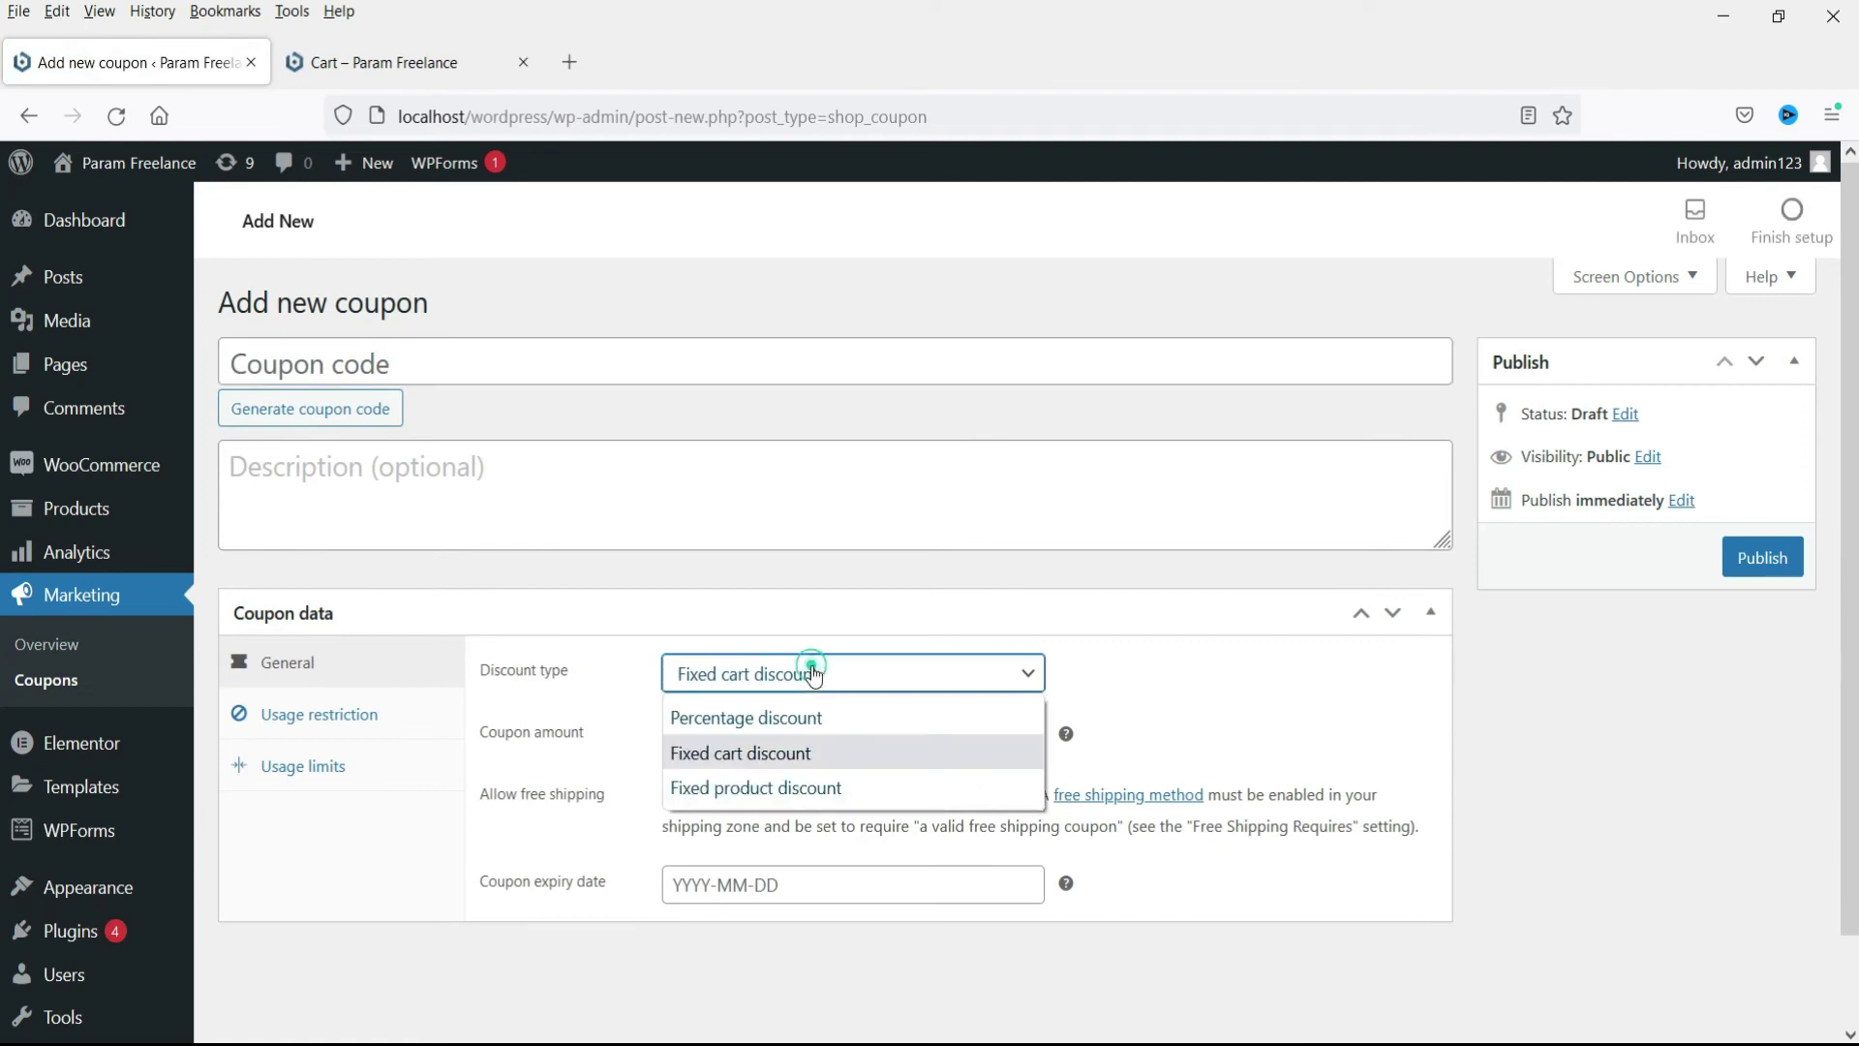
pyautogui.click(814, 787)
pyautogui.click(366, 356)
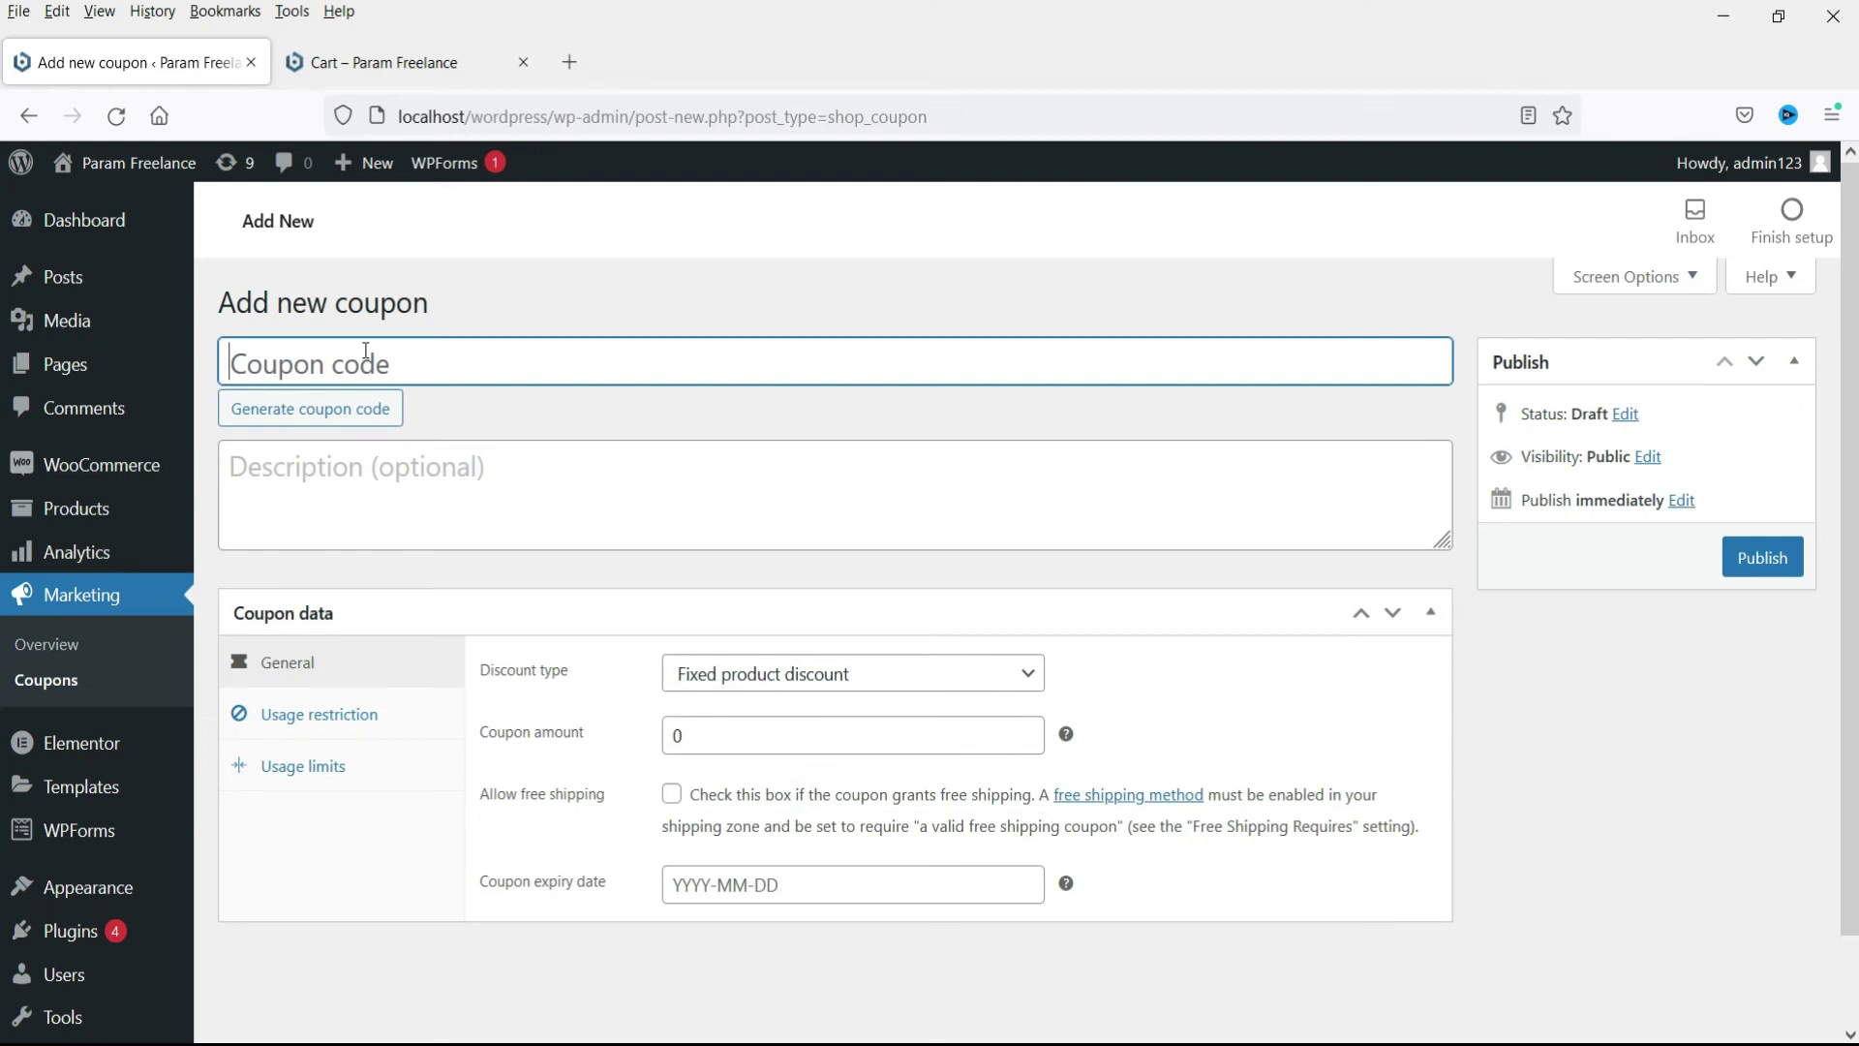
pyautogui.write('yoga')
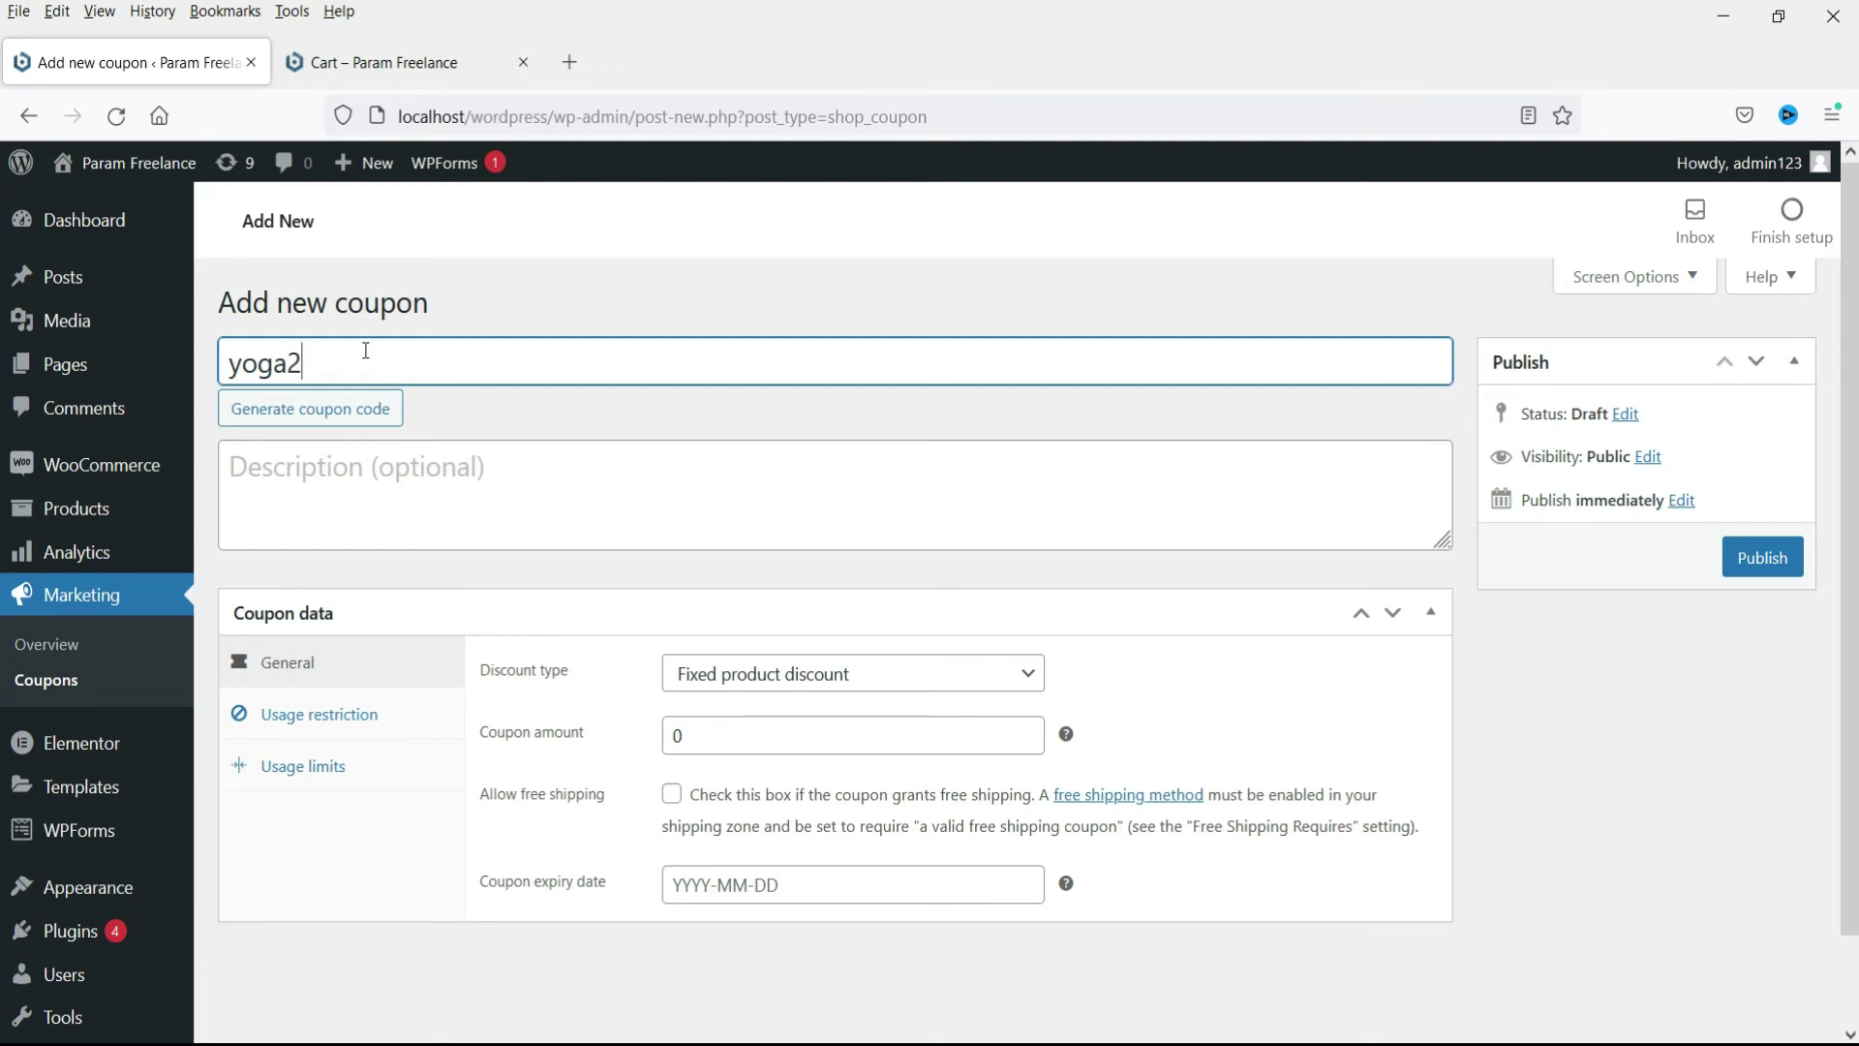
pyautogui.write('50')
# Step: Enter the yoga50 coupon description "Get 50 discount on Yoga class"
pyautogui.click(350, 475)
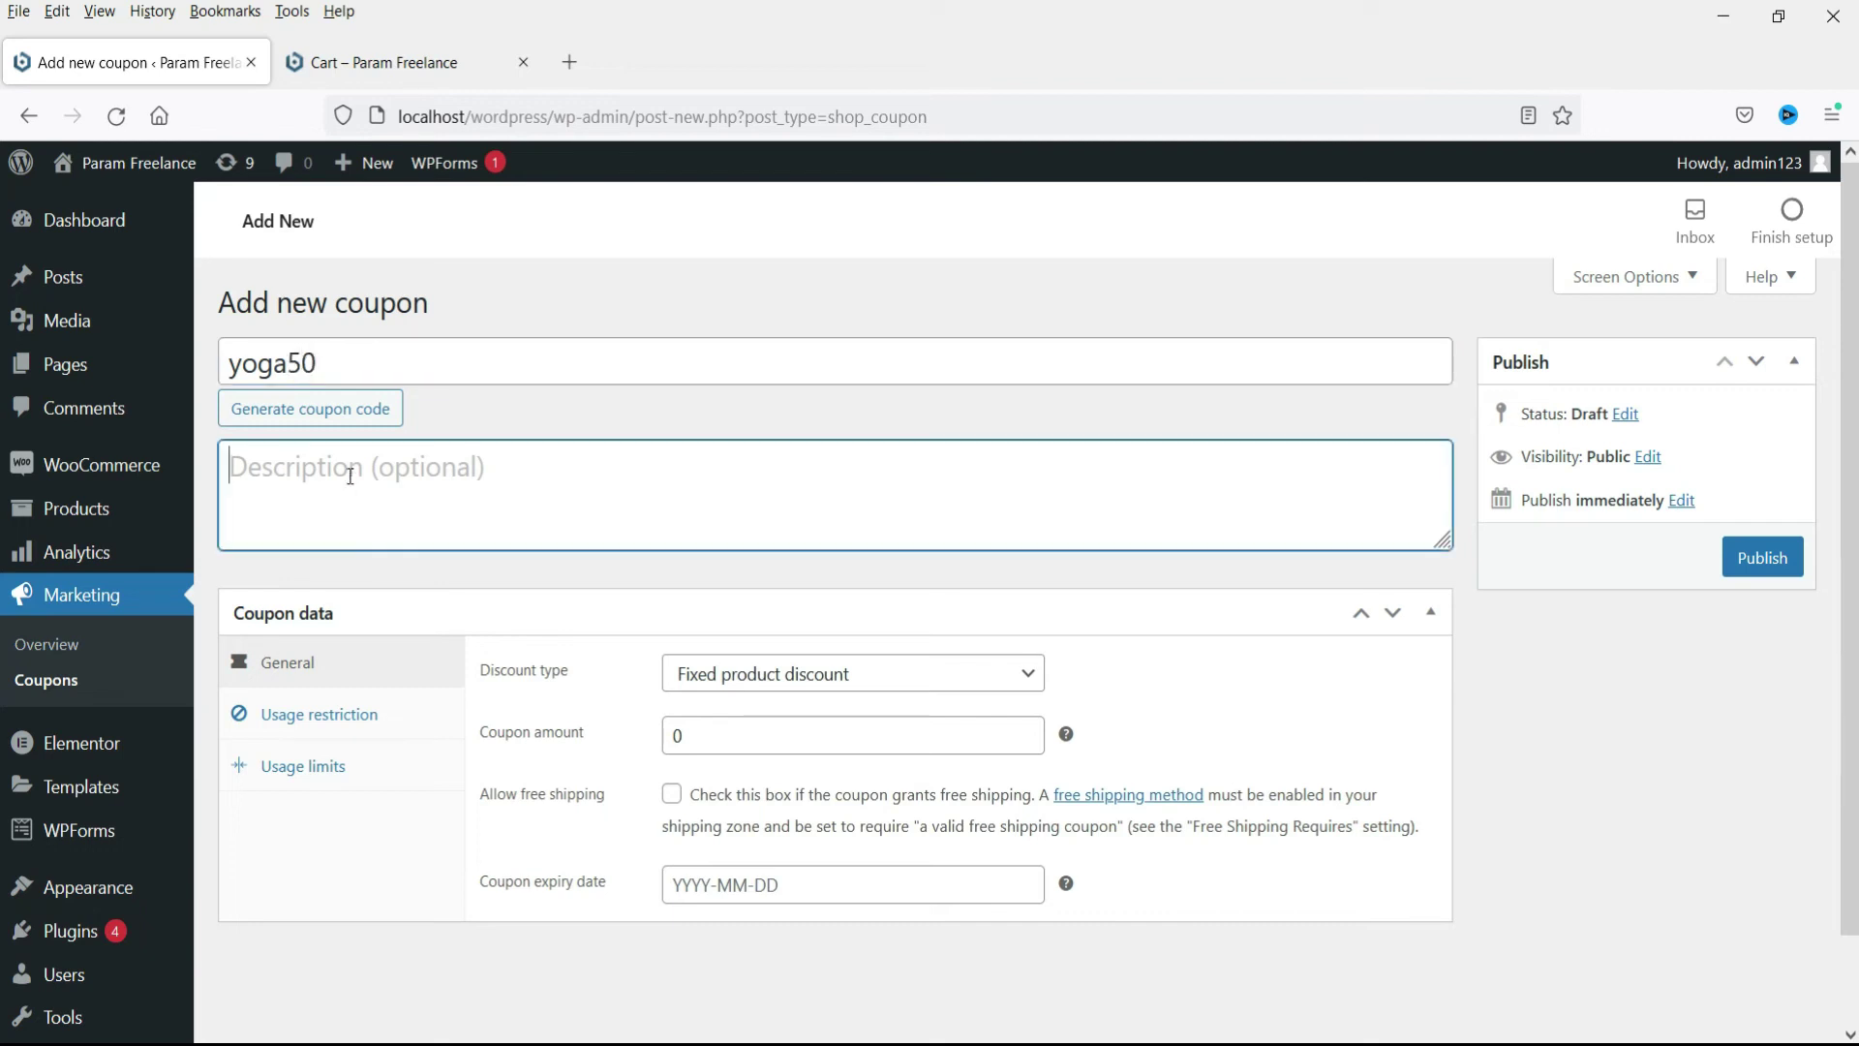
pyautogui.write('Get')
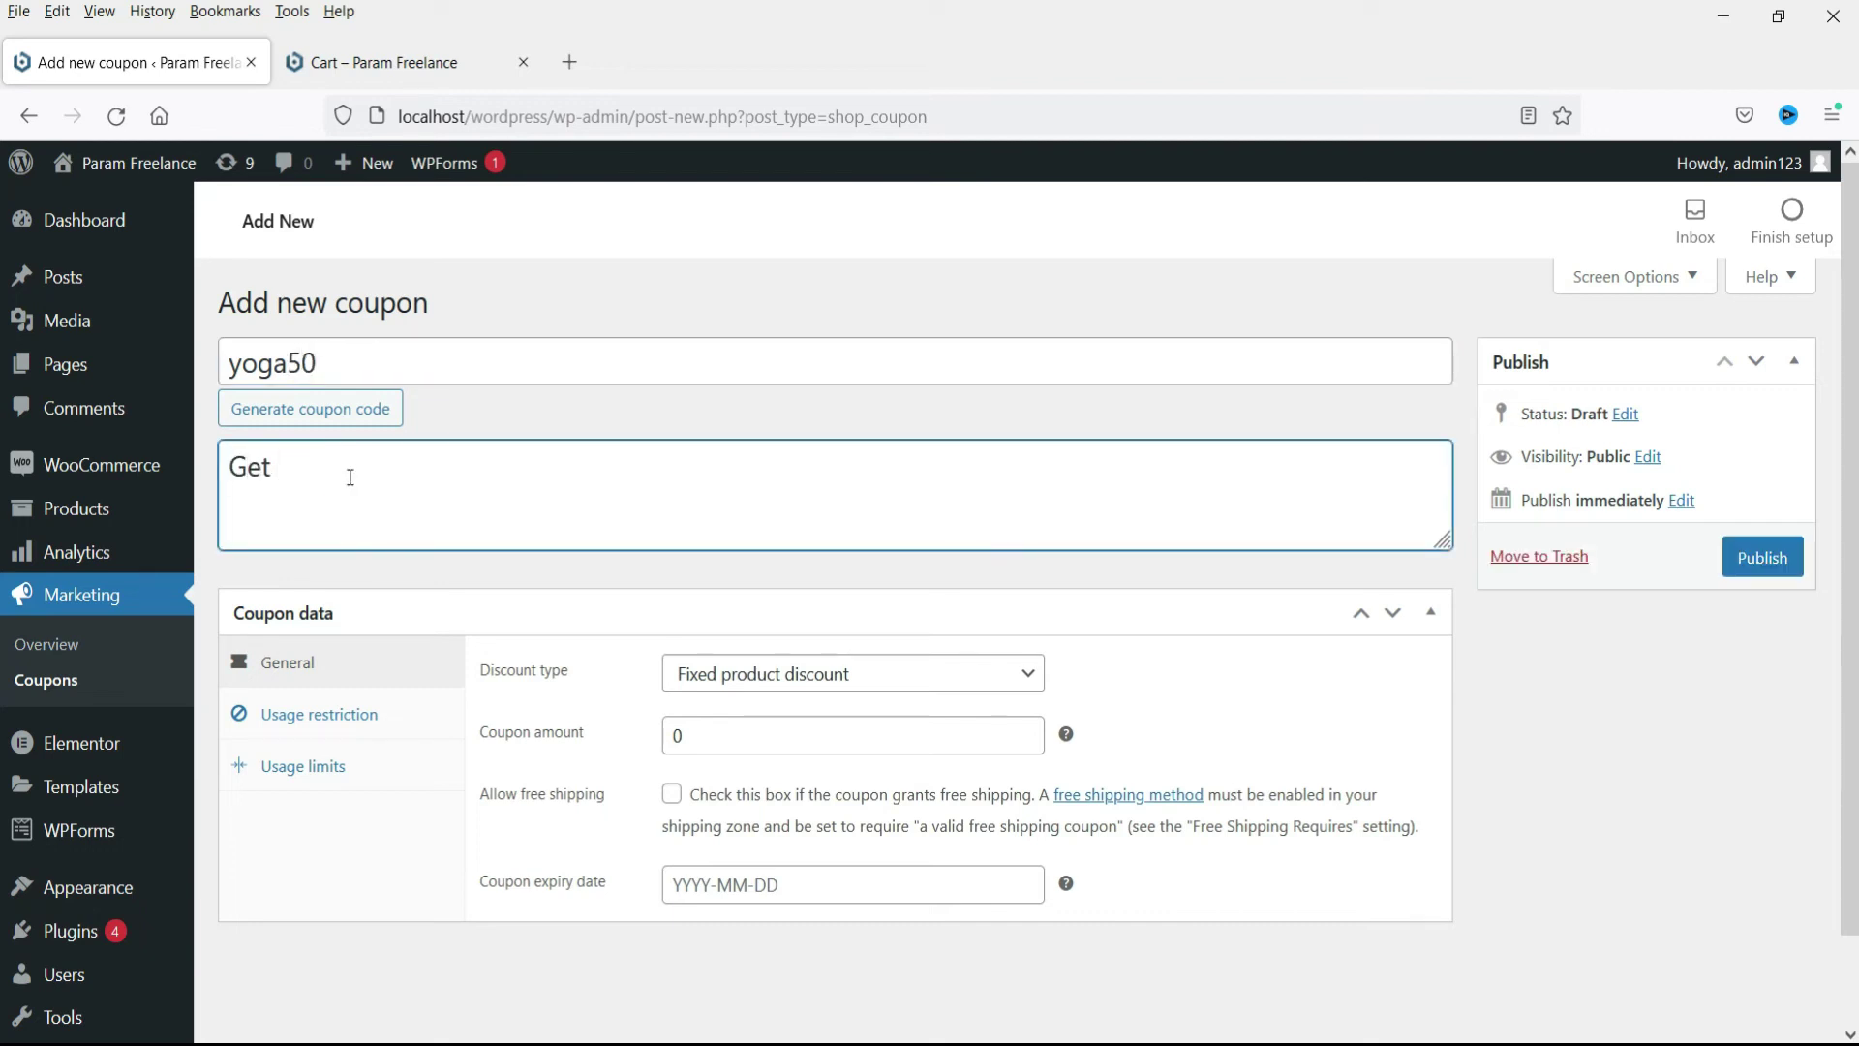
pyautogui.write(' 50 discount on Y')
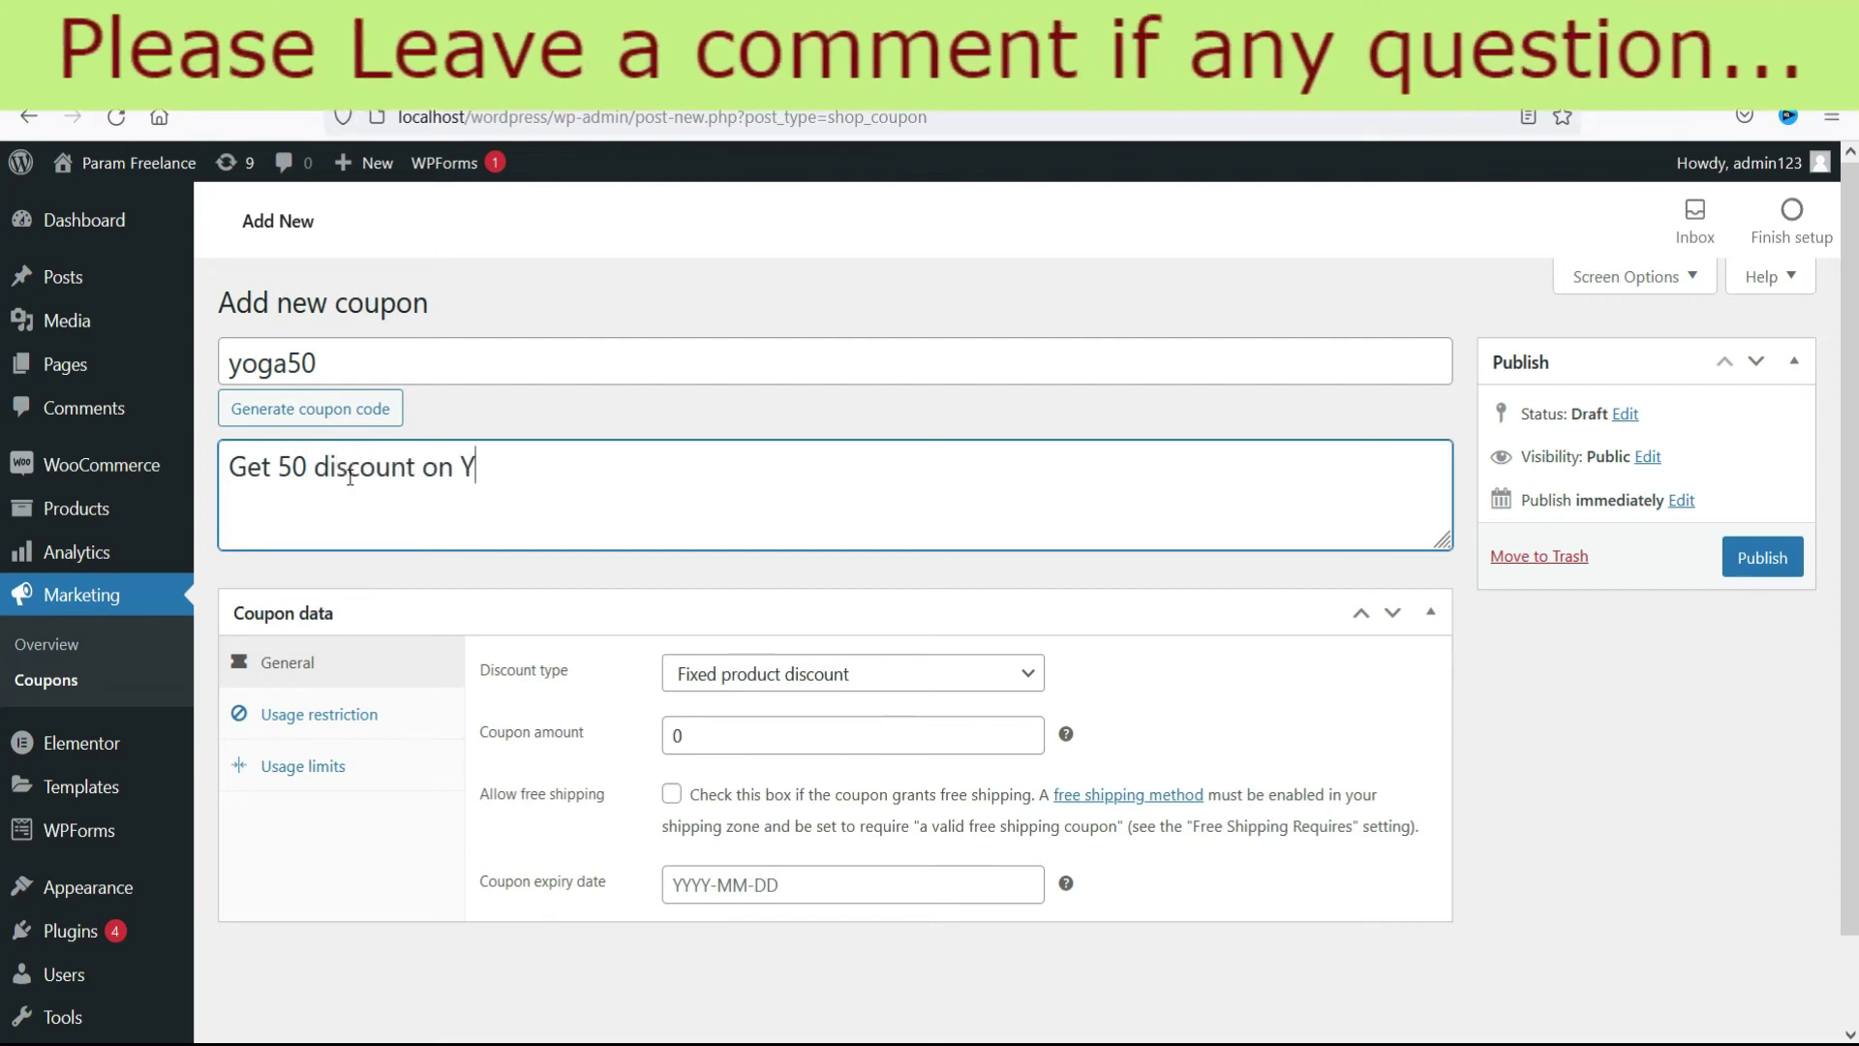
pyautogui.write('oga class')
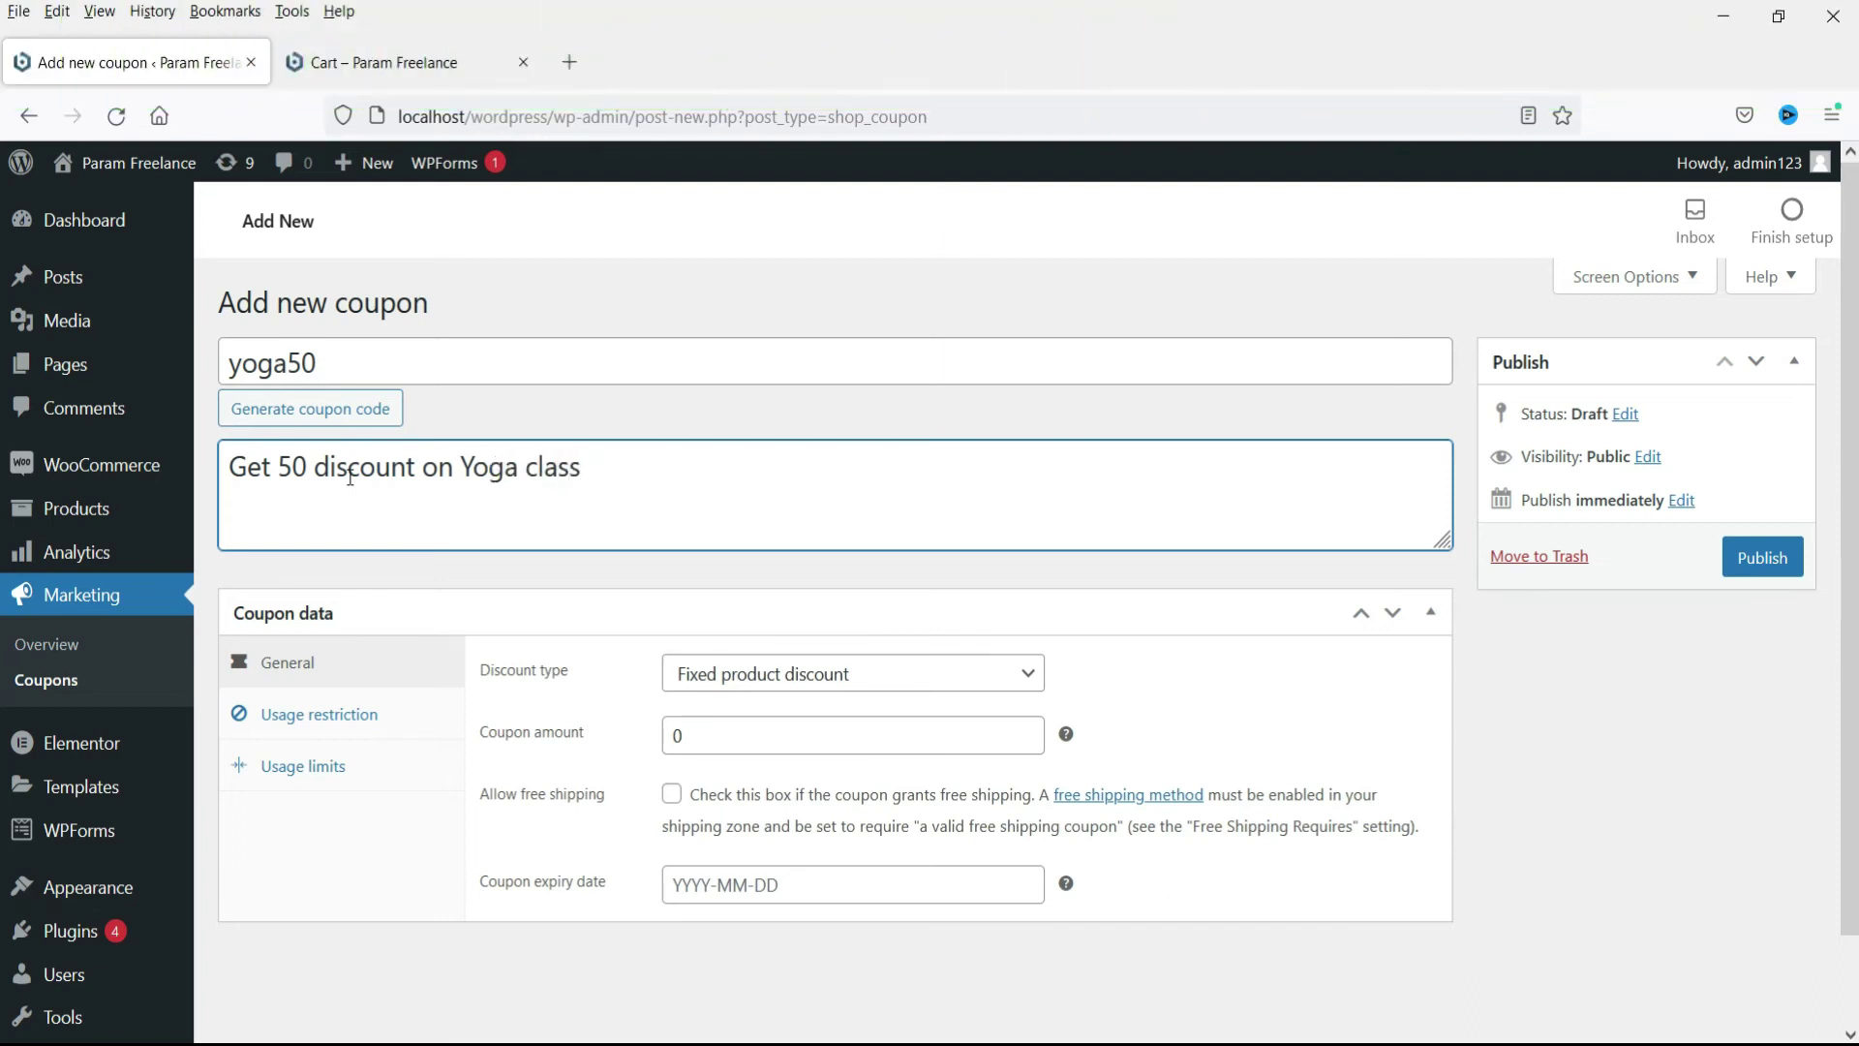
# Step: Set the coupon amount to 50 and the expiry date to 2022-02-28
pyautogui.doubleClick(731, 735)
pyautogui.write('50')
pyautogui.click(754, 884)
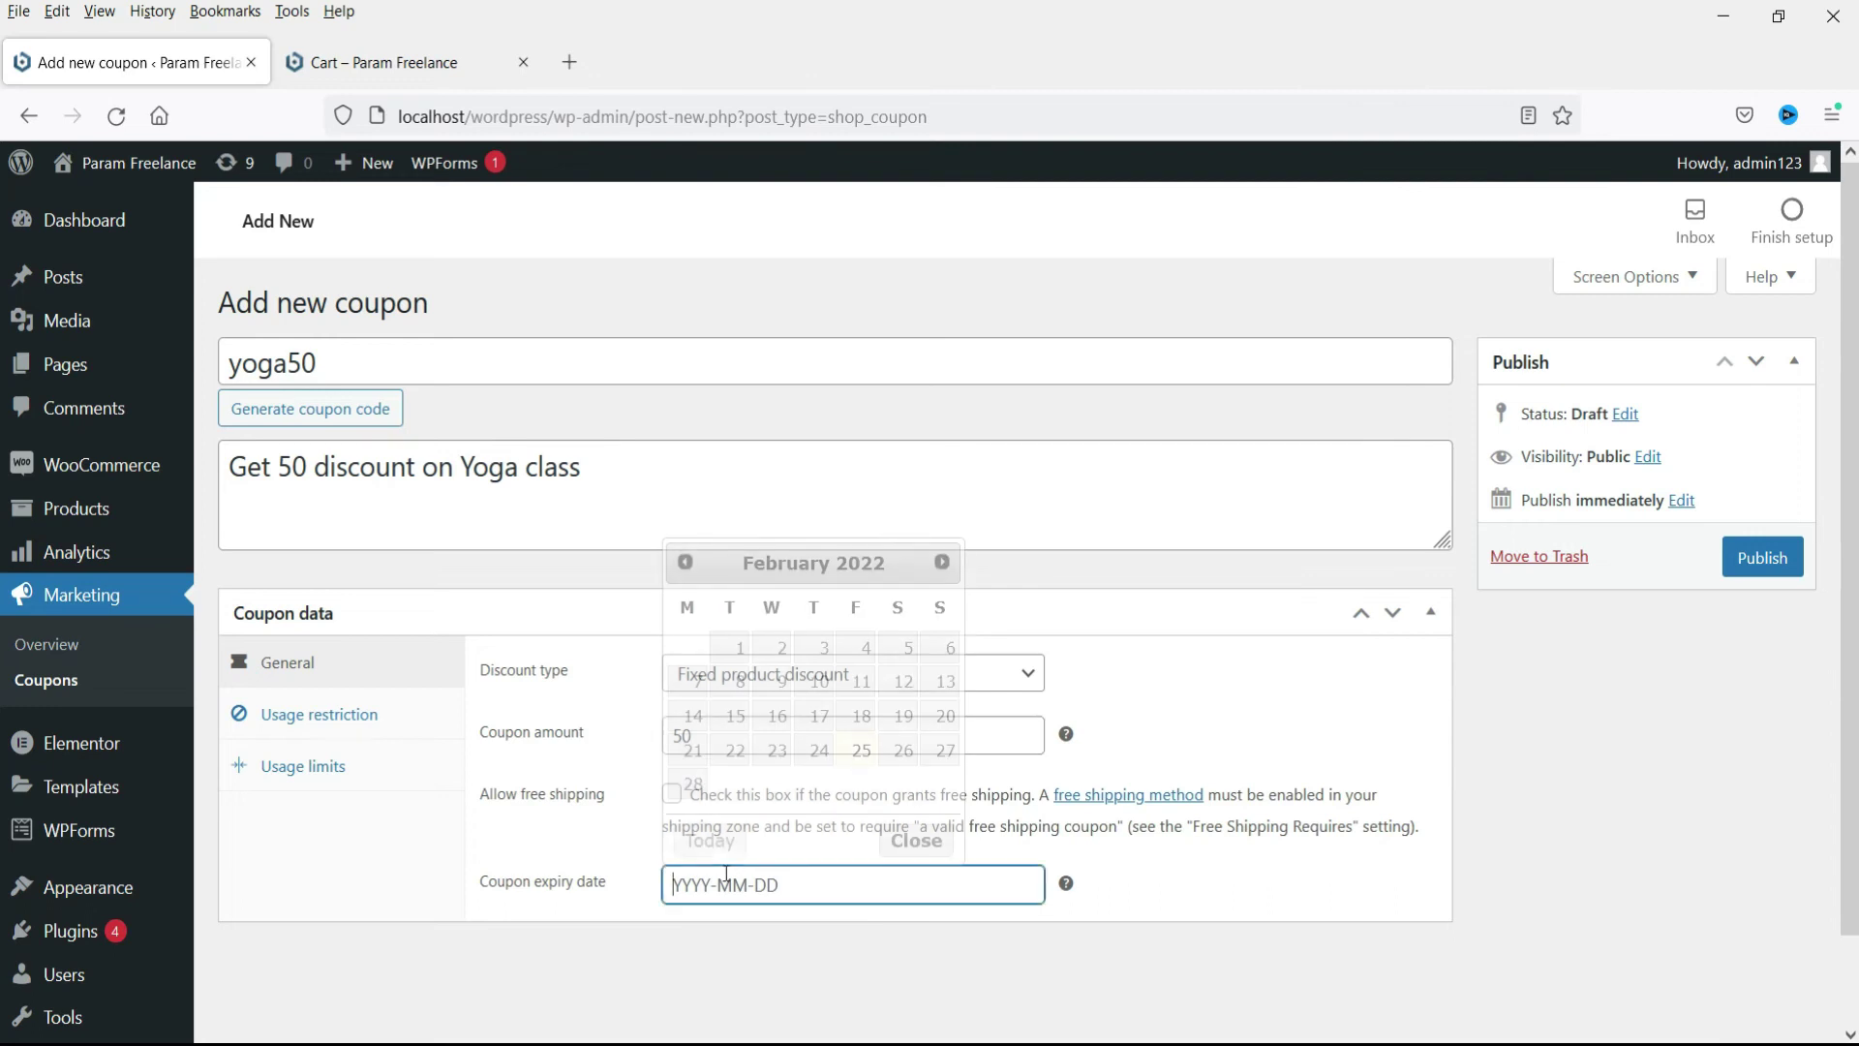
pyautogui.click(689, 779)
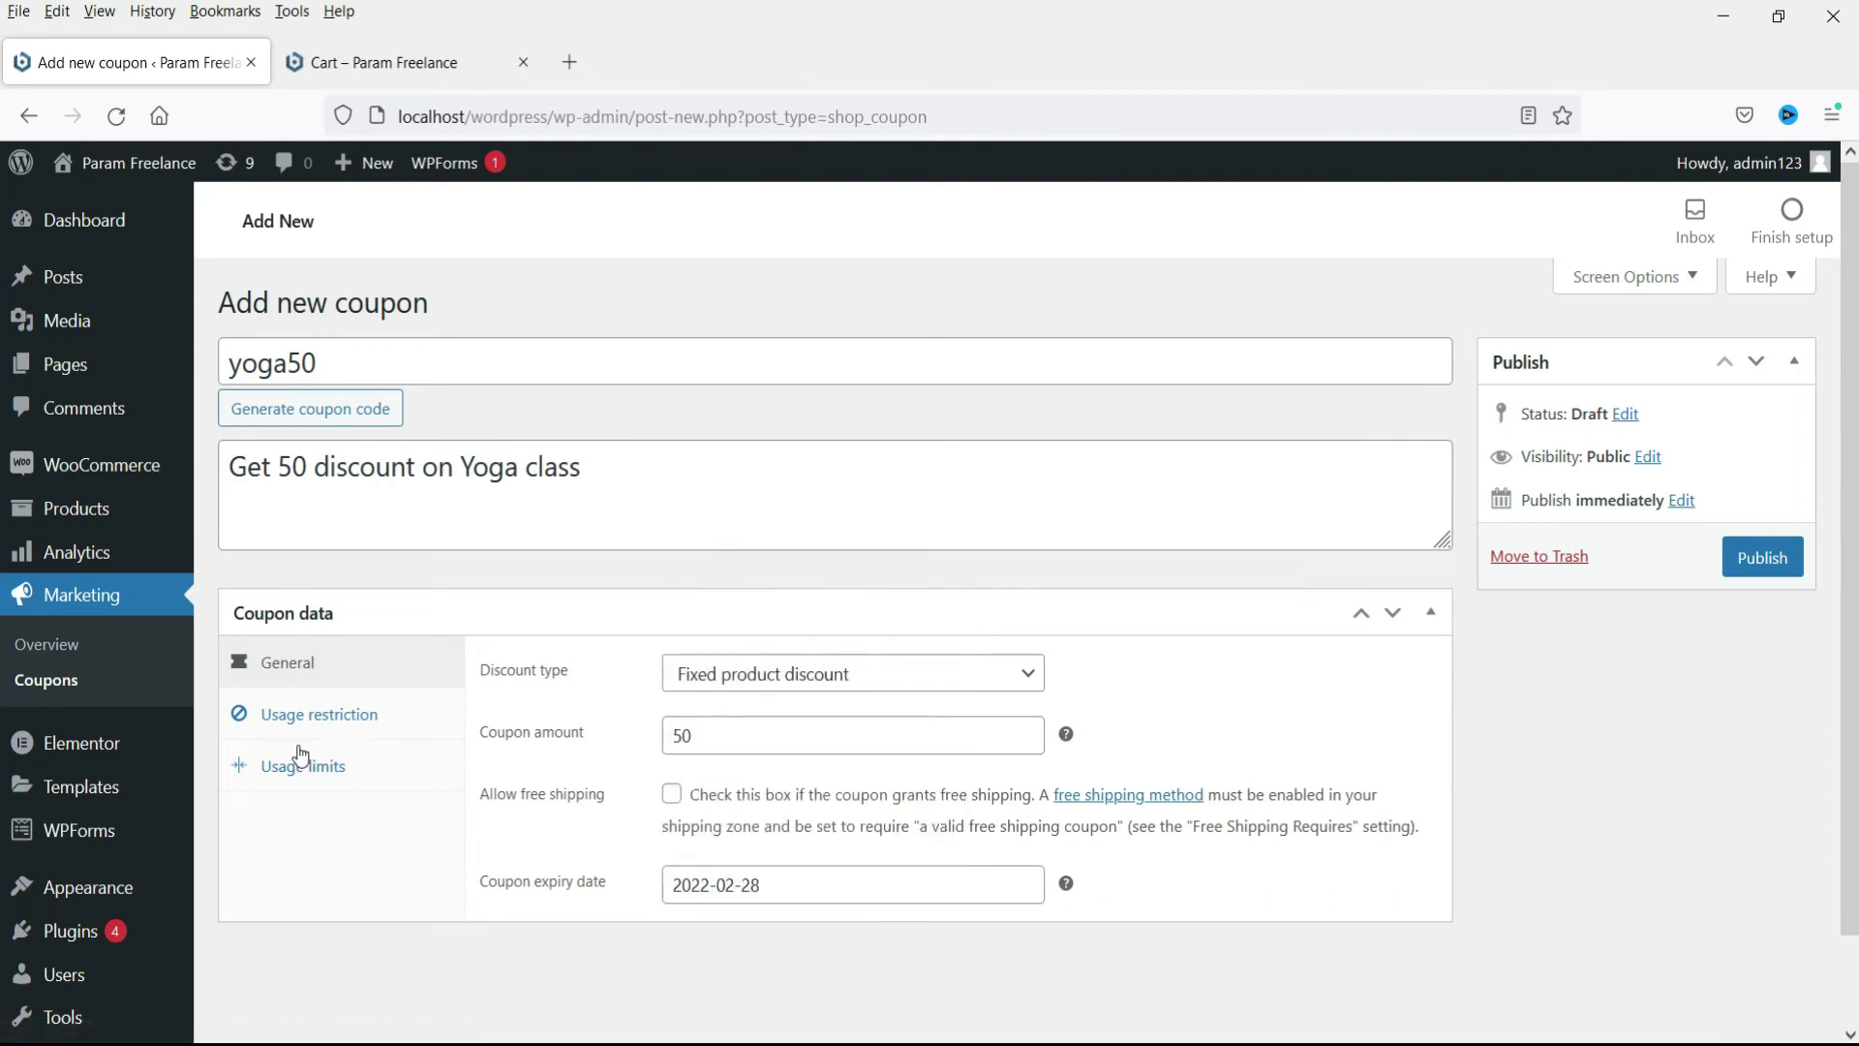
# Step: In the usage restrictions, set a minimum spend of 1000 and enable individual use only
pyautogui.click(282, 716)
pyautogui.click(731, 668)
pyautogui.write('1000')
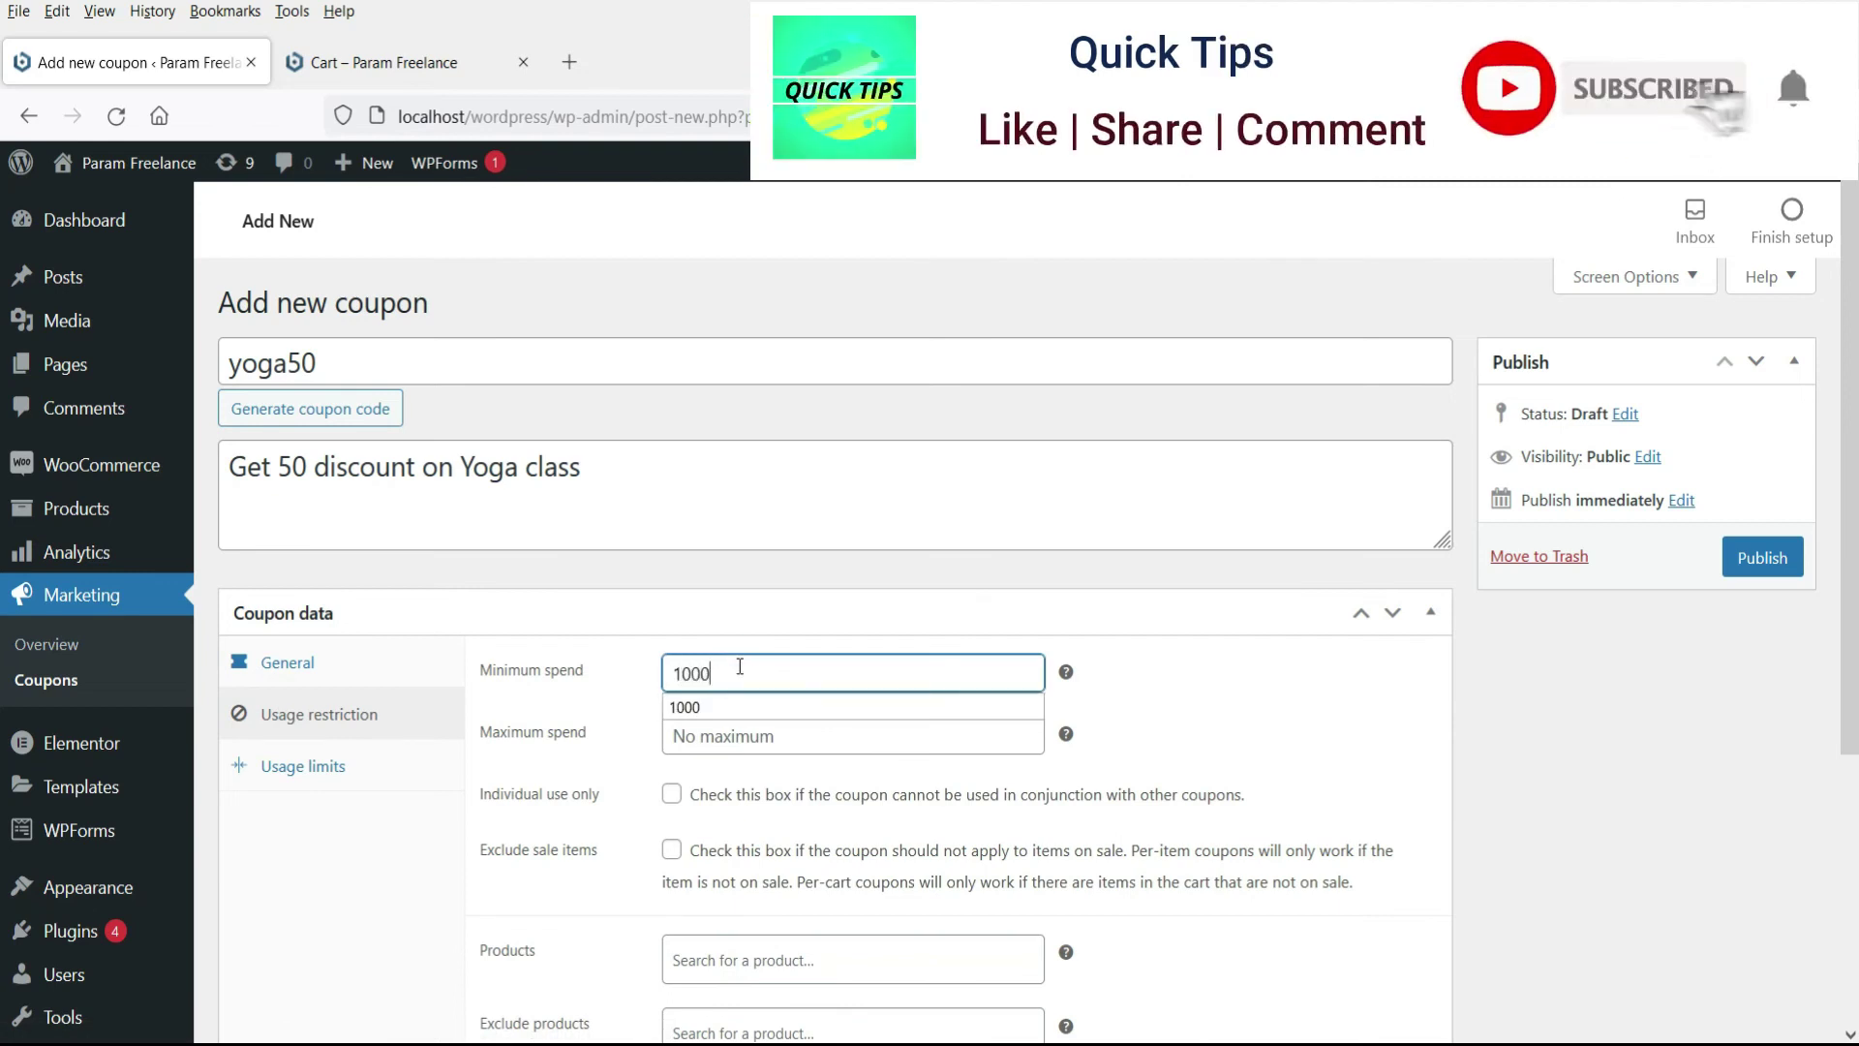
pyautogui.scroll(-2, 986, 845)
pyautogui.scroll(-2, 945, 775)
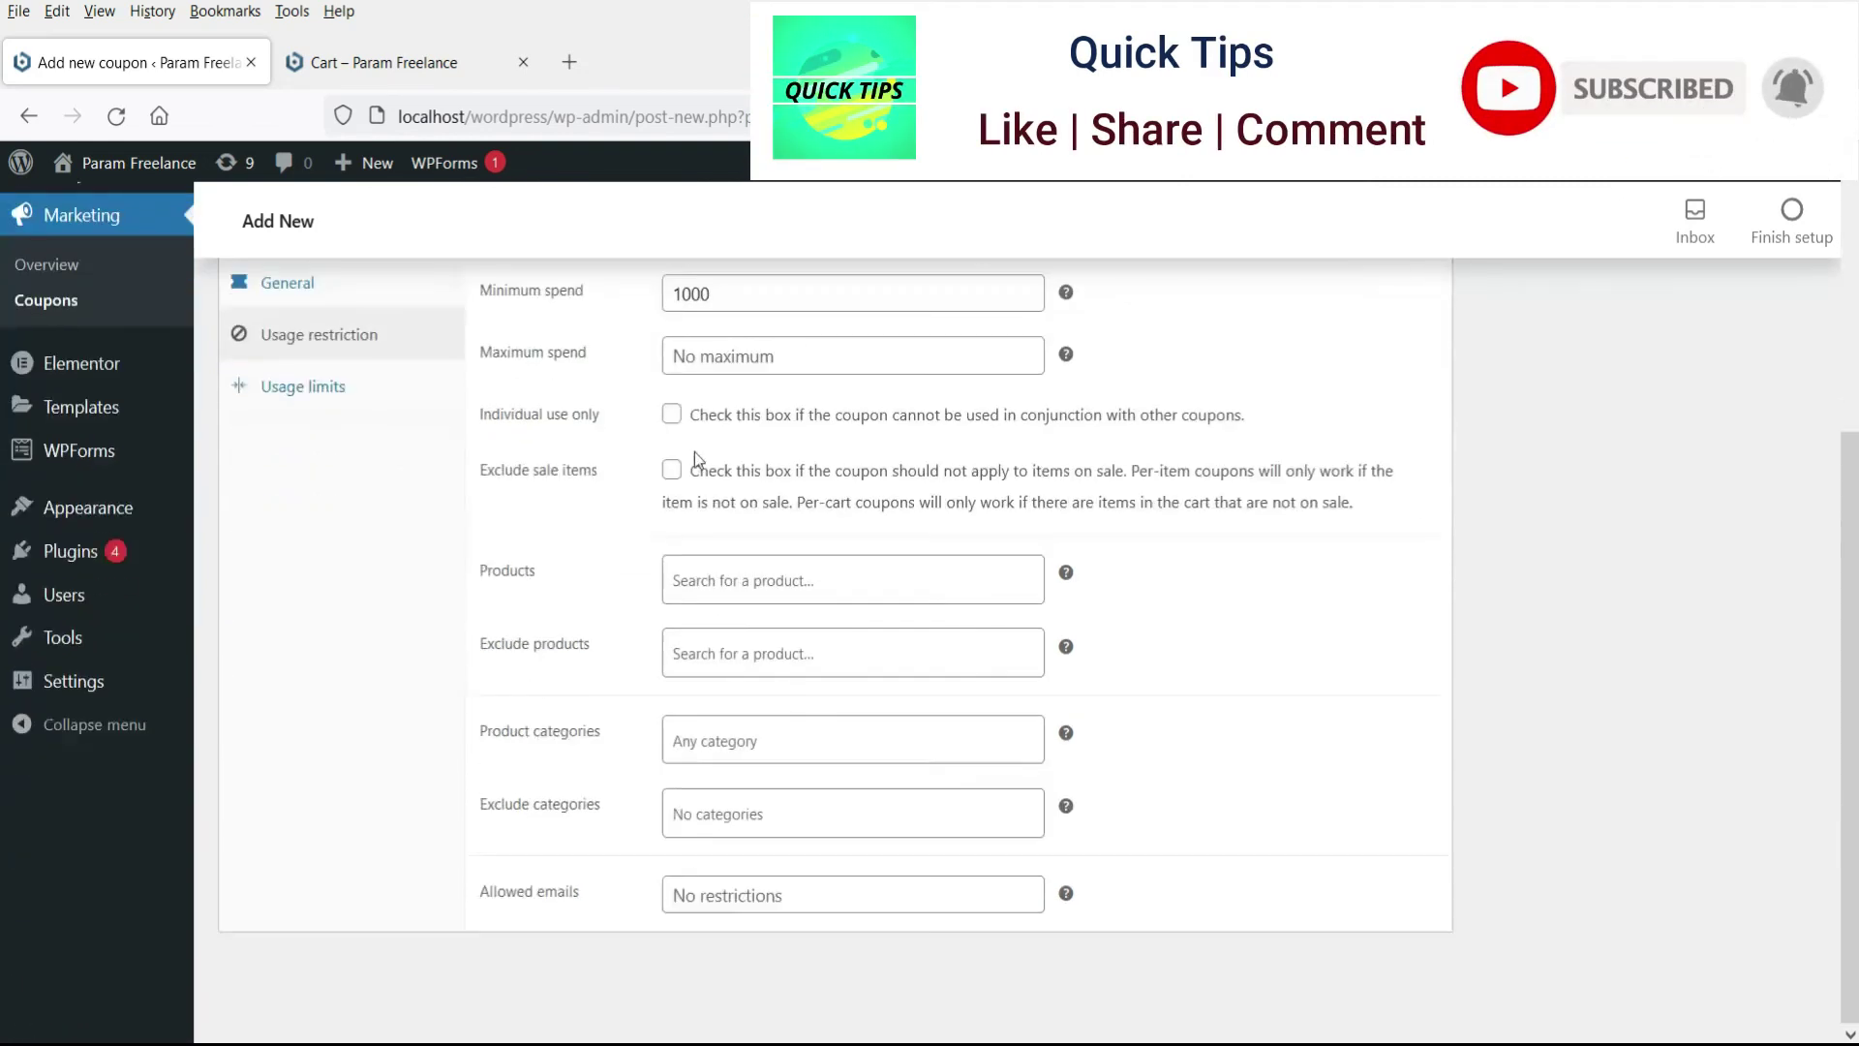
pyautogui.click(671, 415)
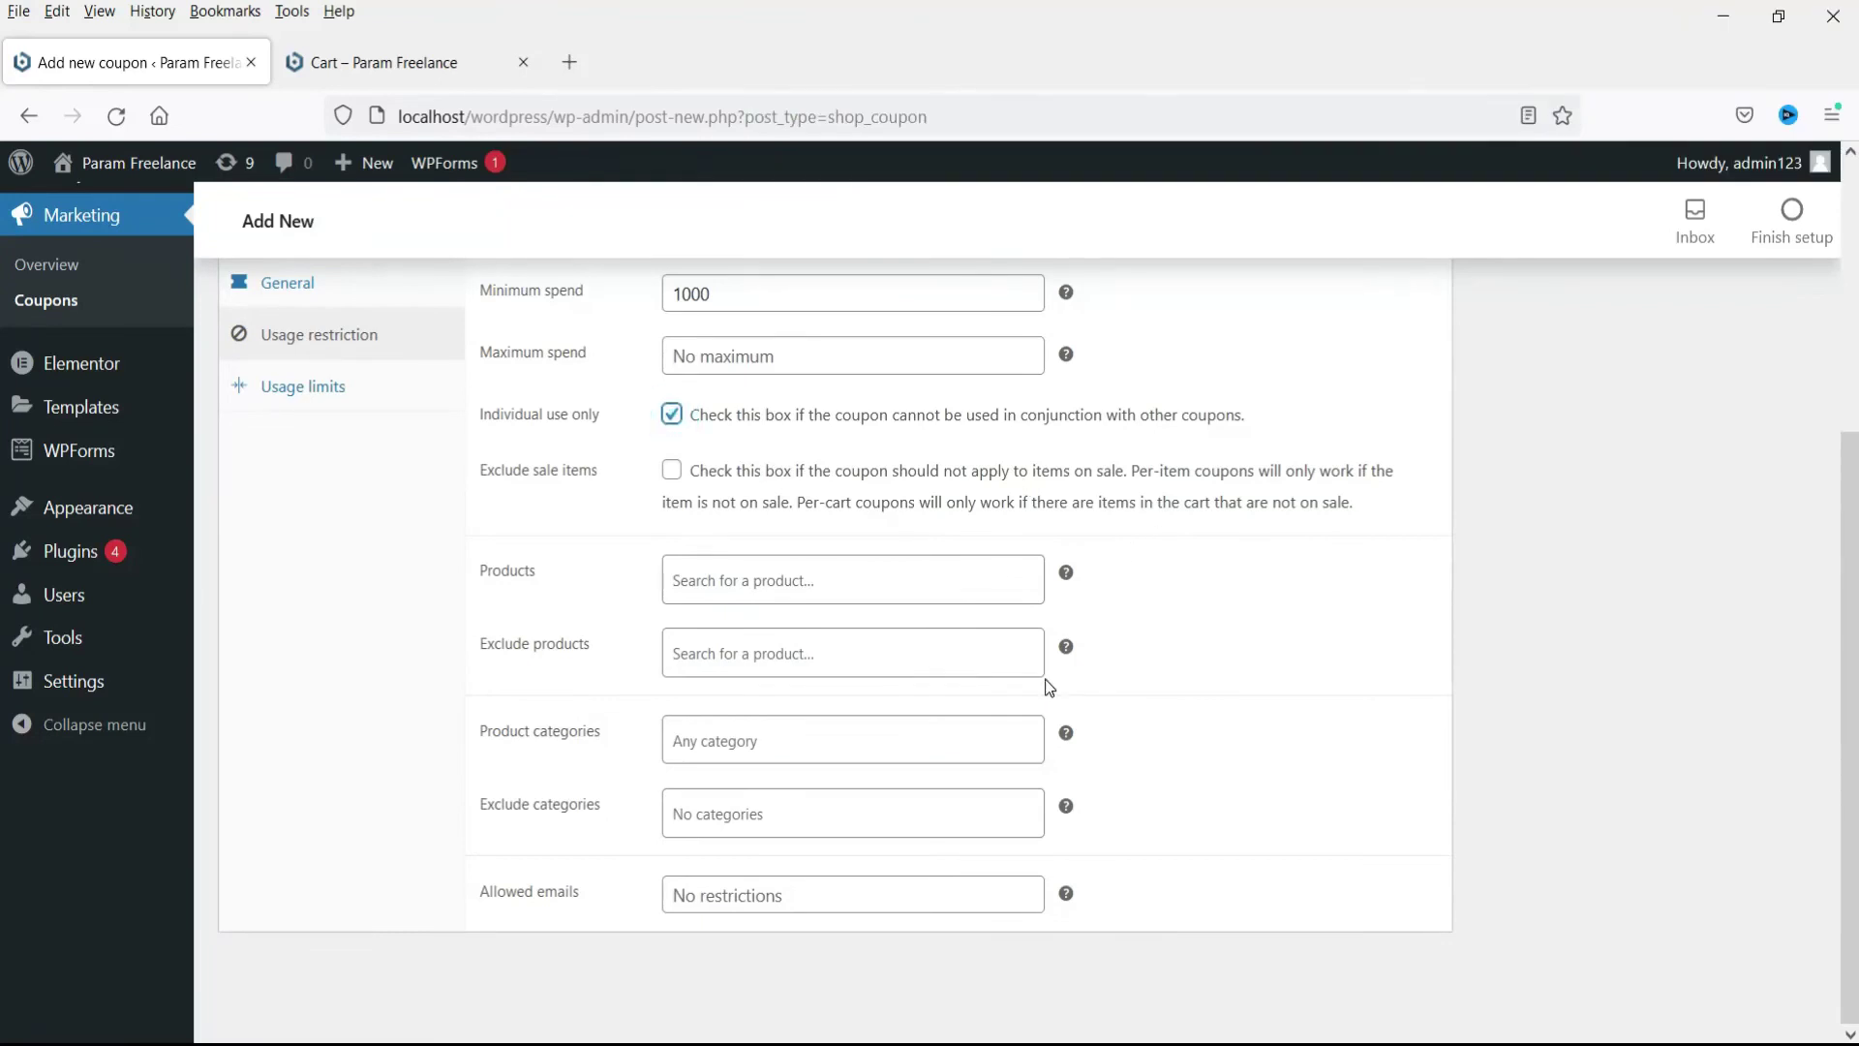
# Step: Restrict the coupon to the 1 Hour Online Yoga session product and publish it
pyautogui.click(720, 573)
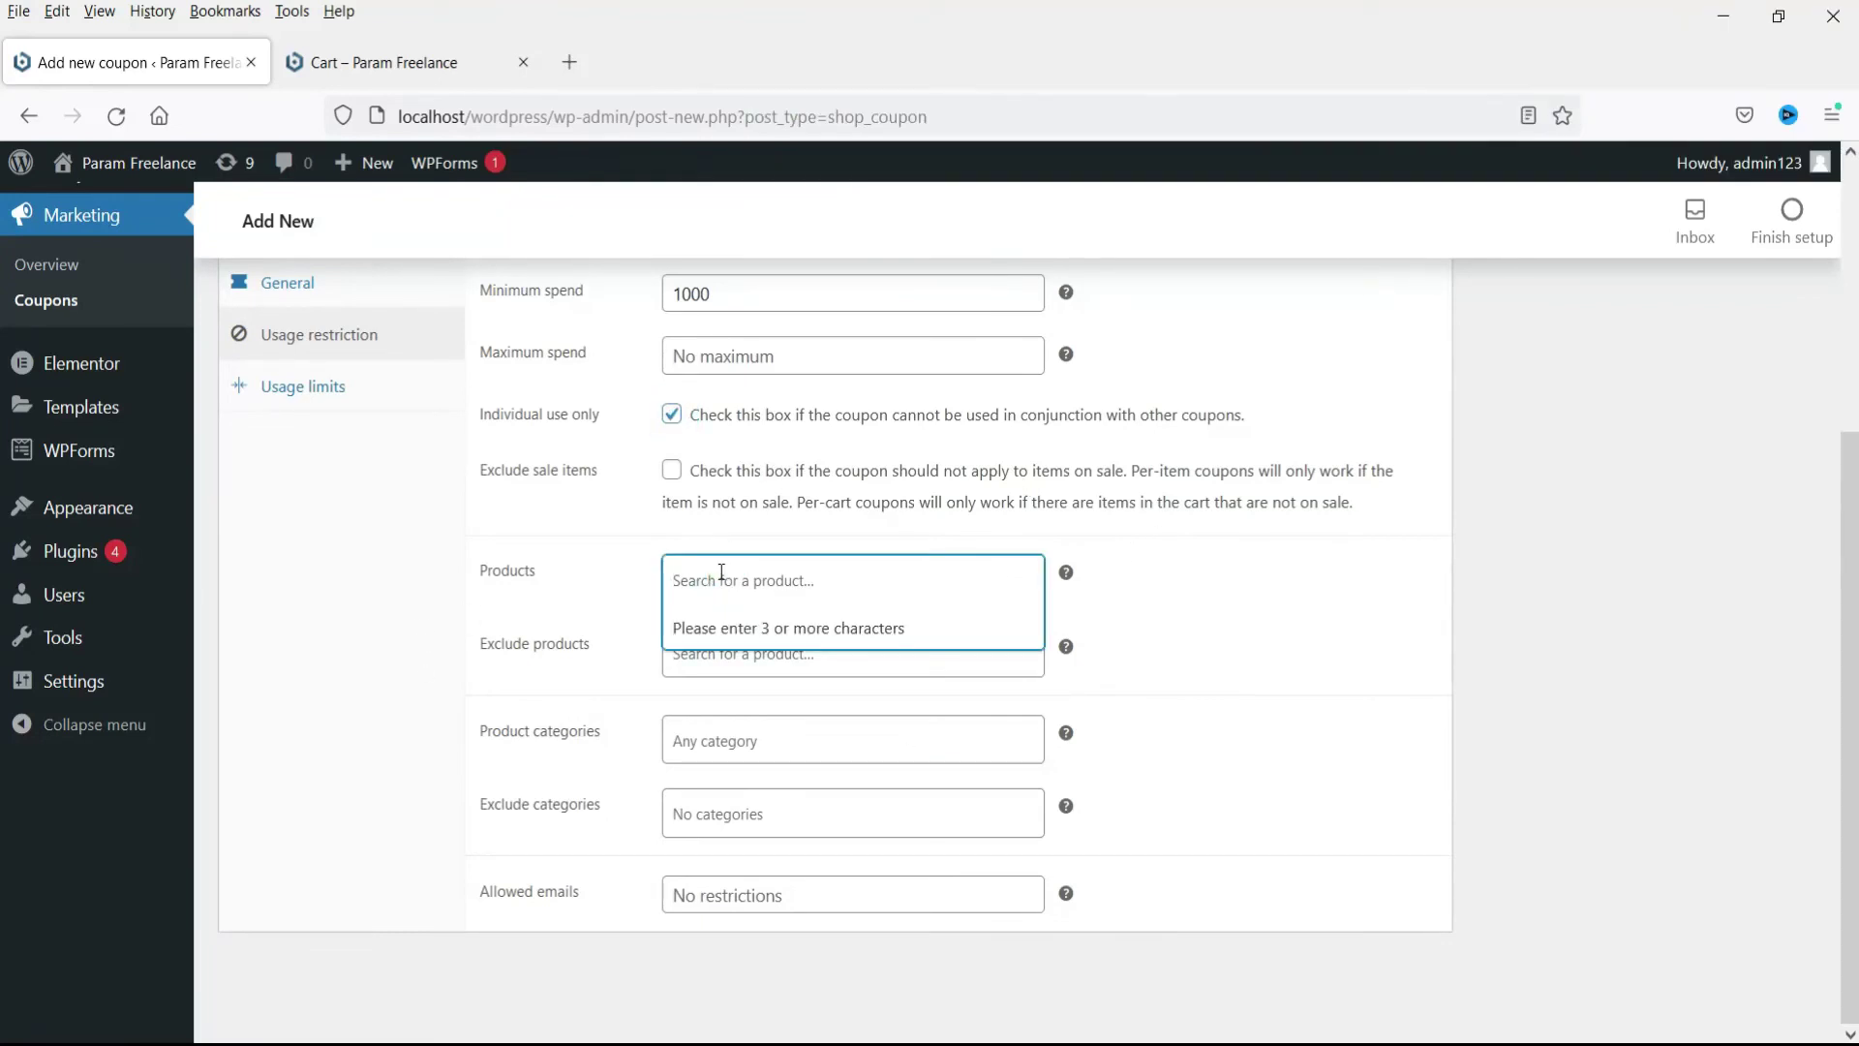
pyautogui.write('yog')
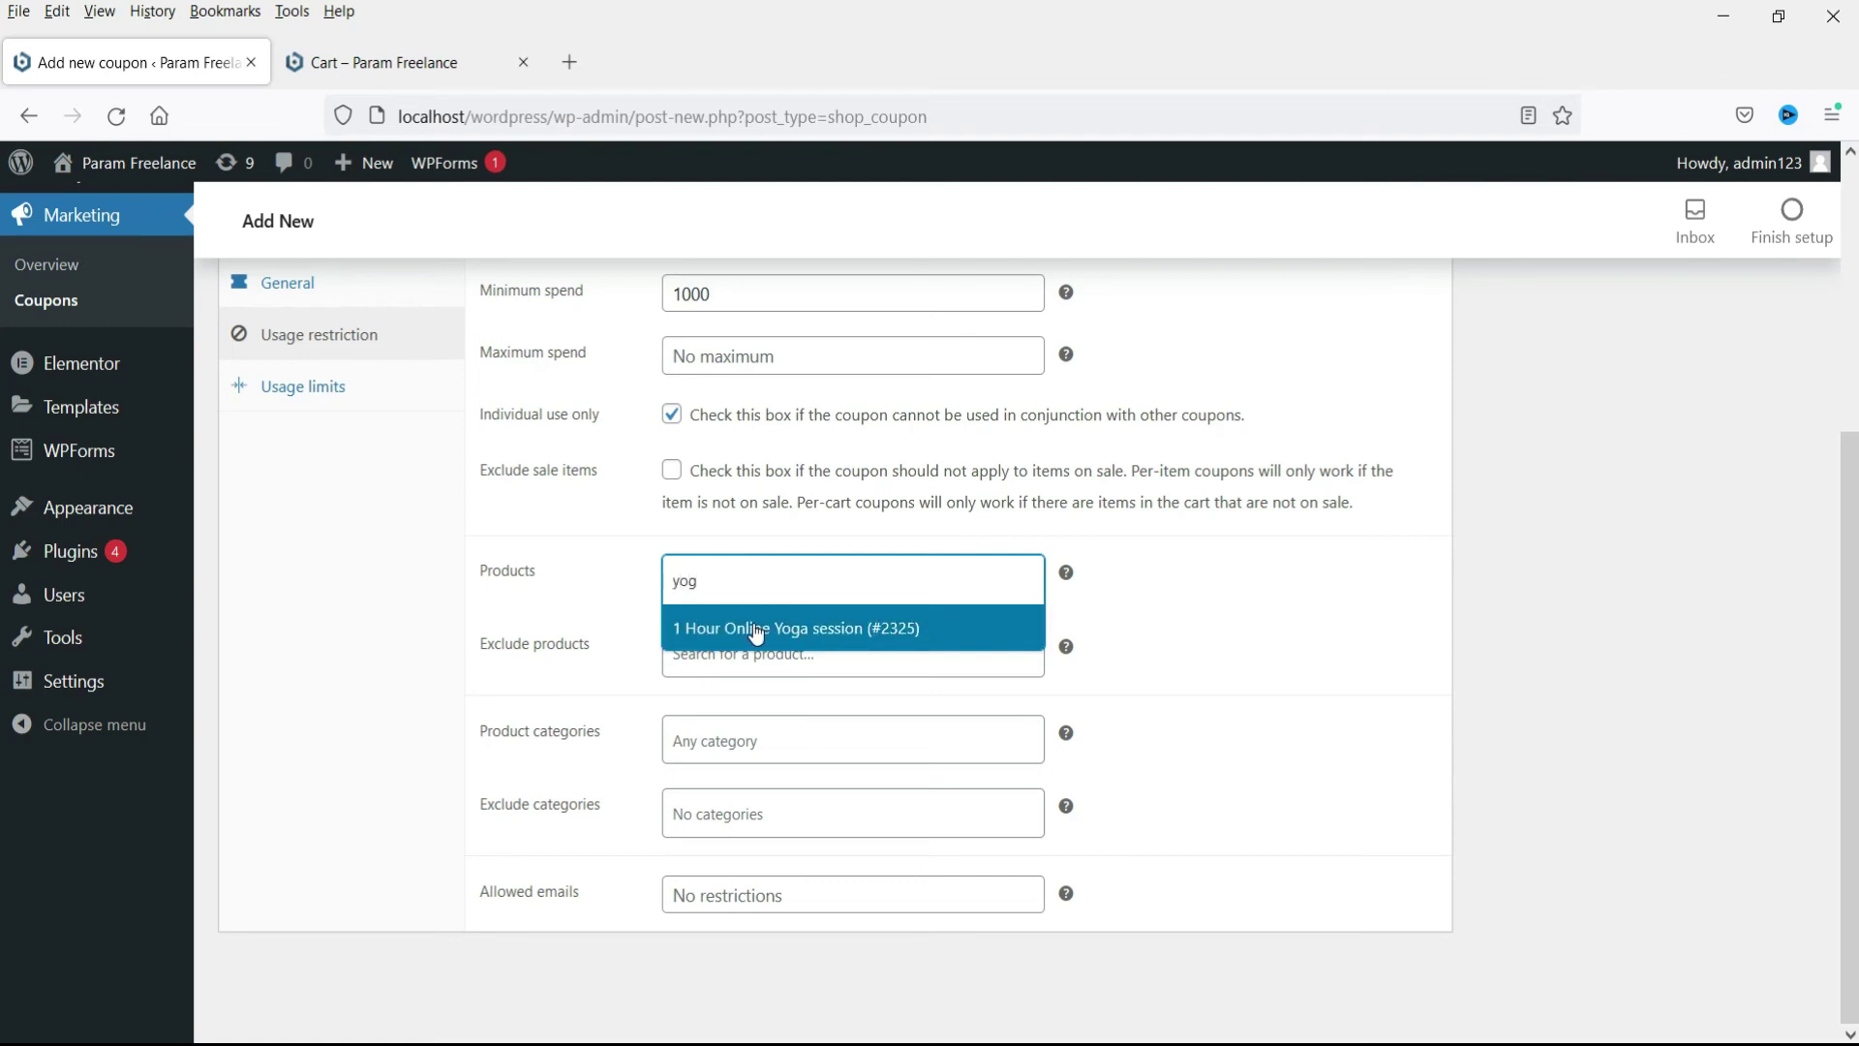
pyautogui.click(756, 634)
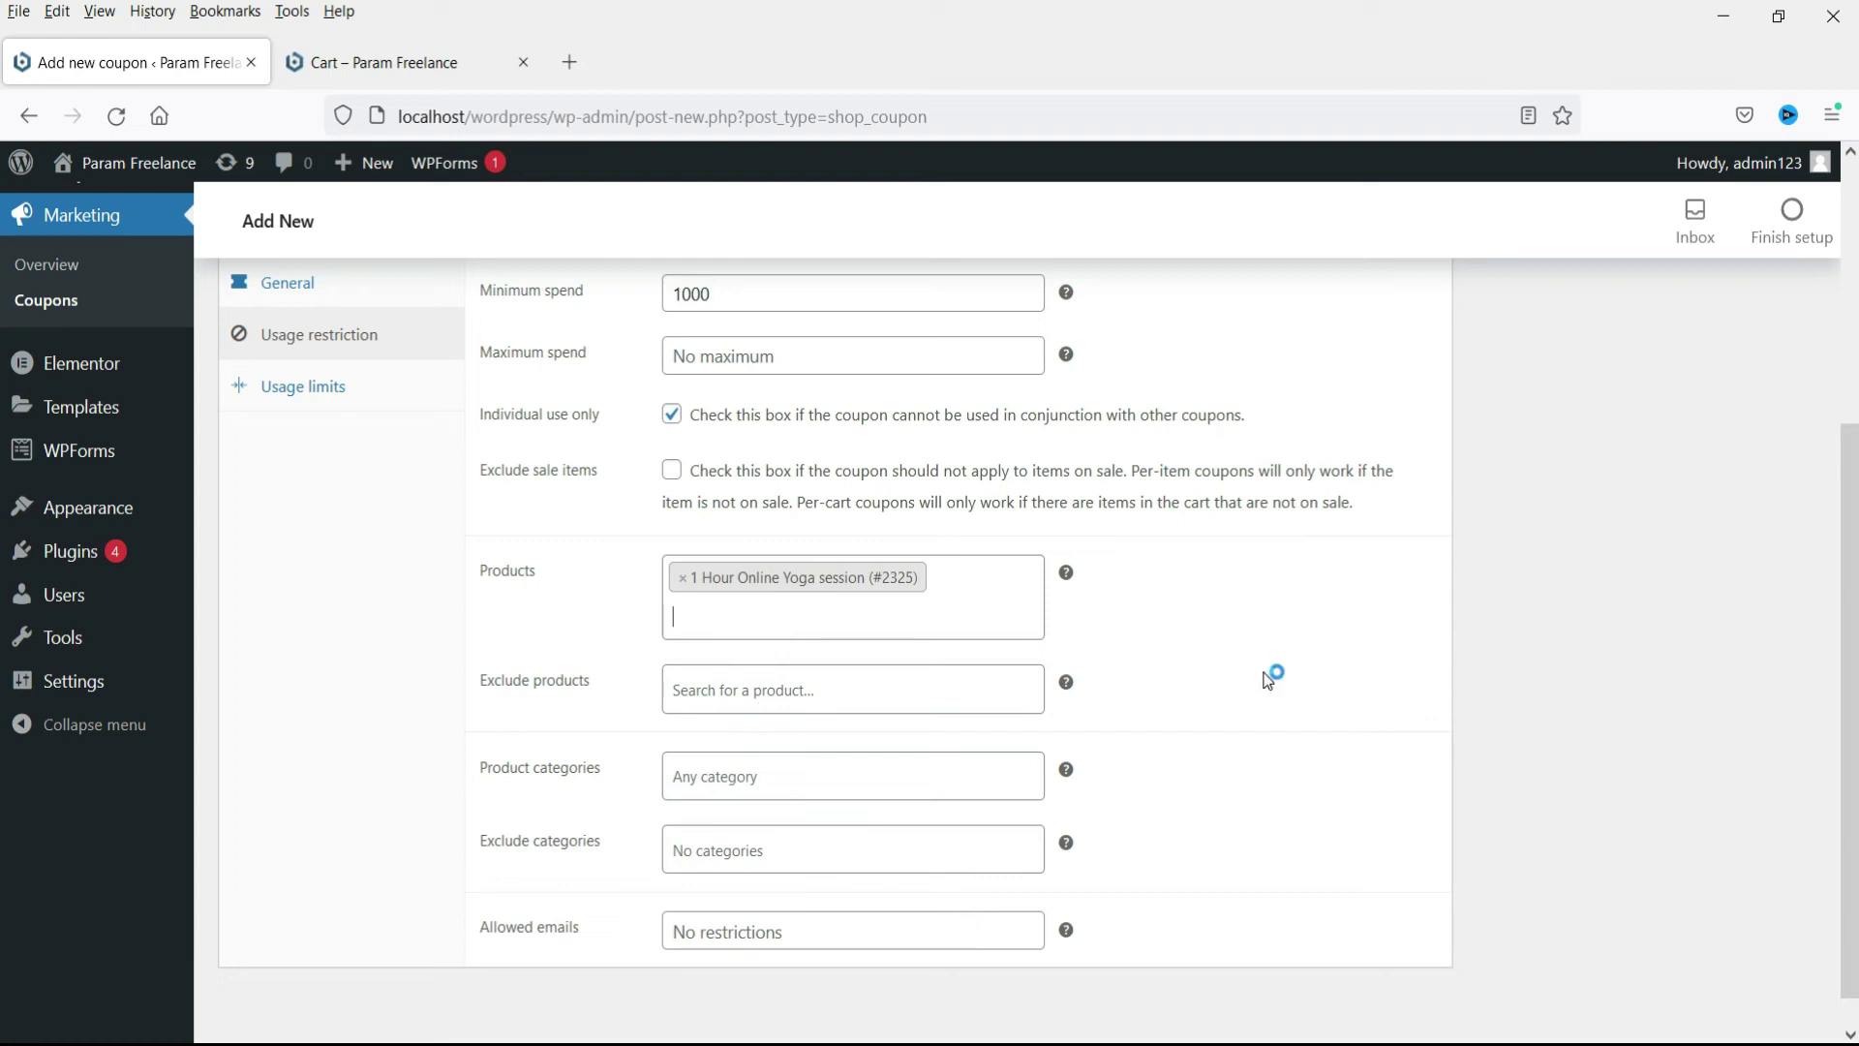
pyautogui.scroll(4, 1270, 673)
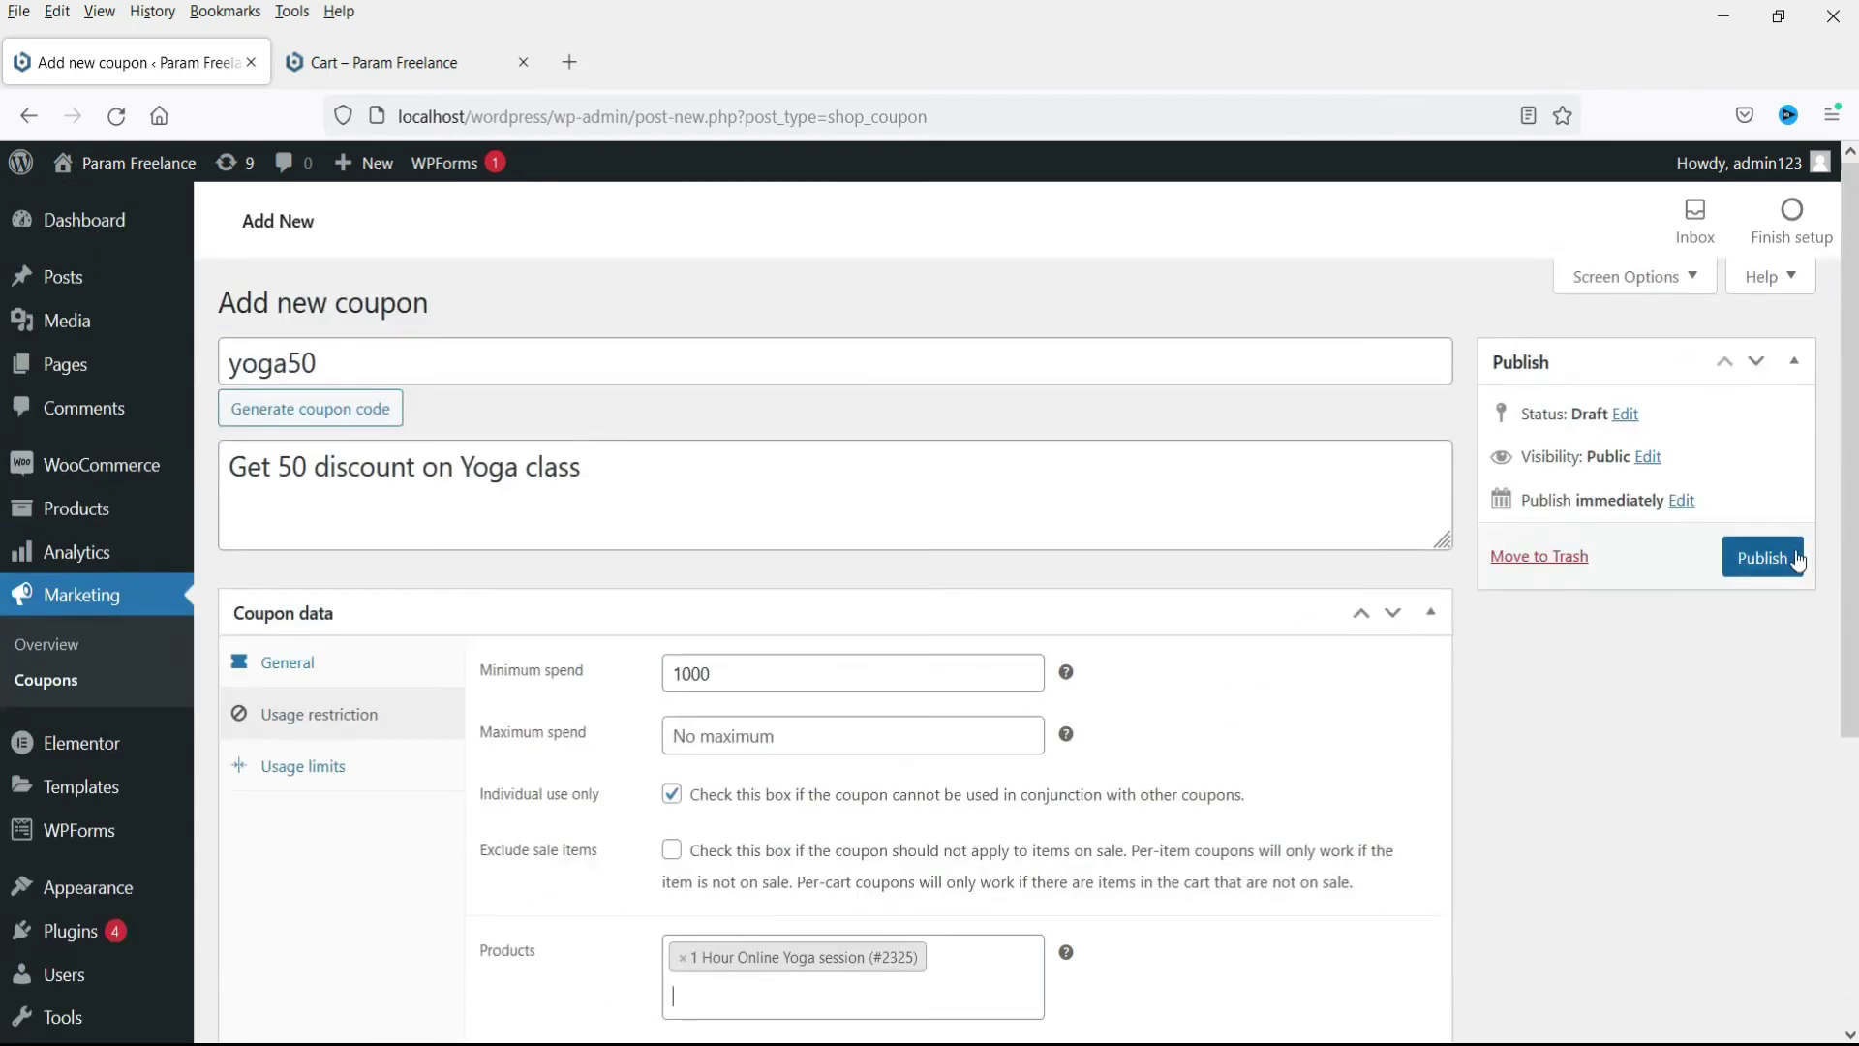
pyautogui.click(1763, 558)
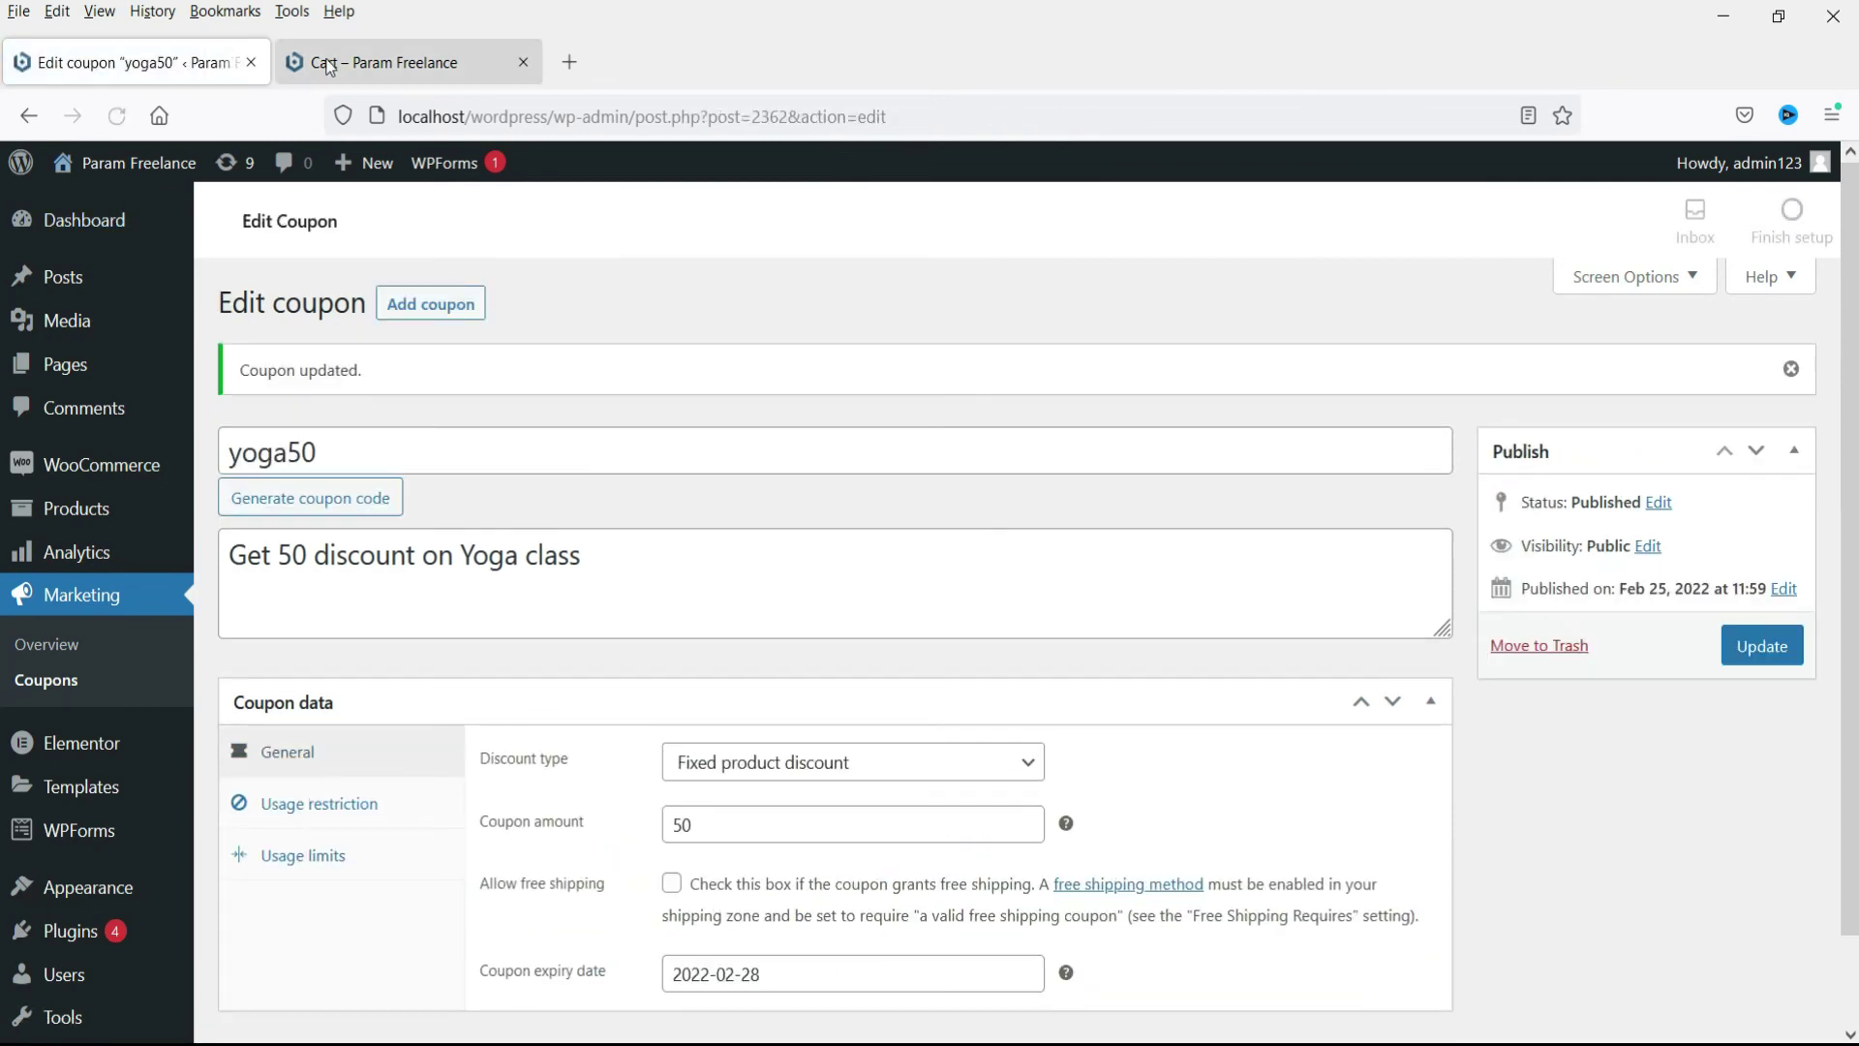
# Step: Remove the 2 TB External Hard Drive from the shop cart, and add 1 Hour Online Yoga session and Complete Guide on Search Engine Optimization
pyautogui.click(345, 58)
pyautogui.click(361, 503)
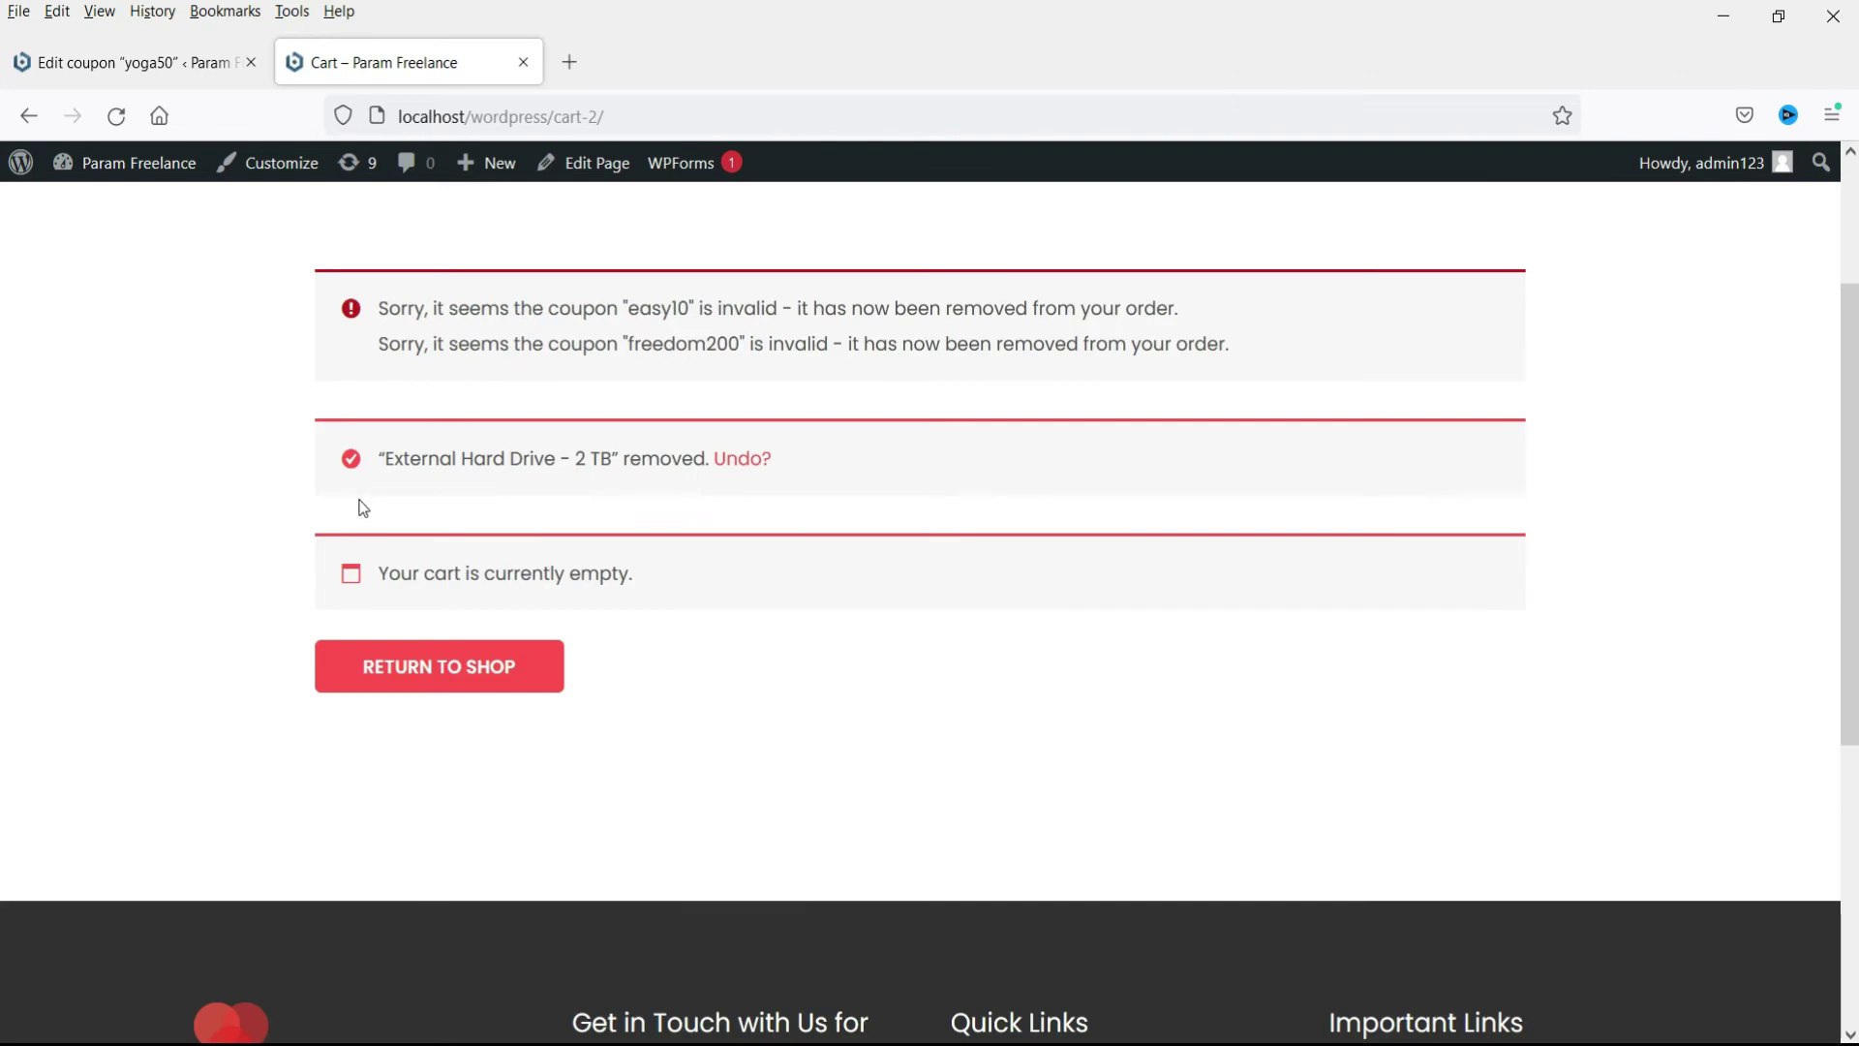
pyautogui.scroll(3, 1162, 310)
pyautogui.click(1152, 248)
pyautogui.scroll(-4, 976, 254)
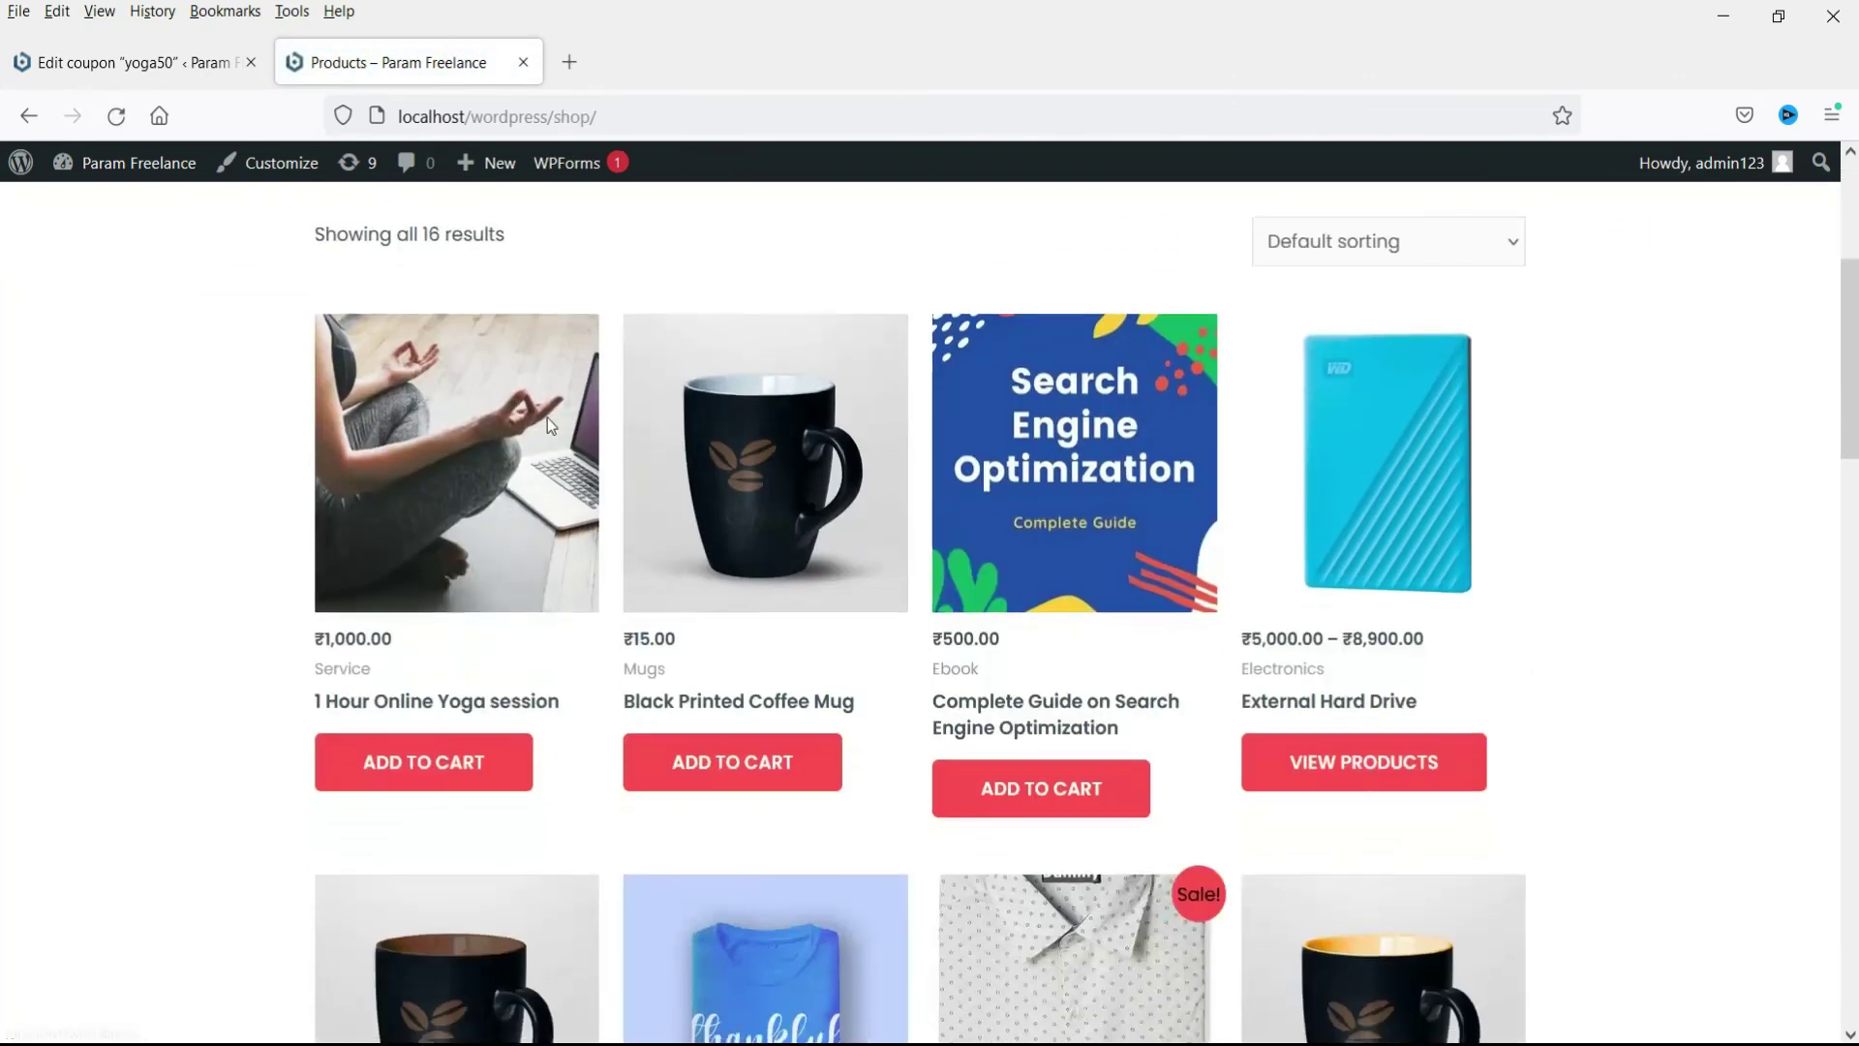
pyautogui.click(414, 776)
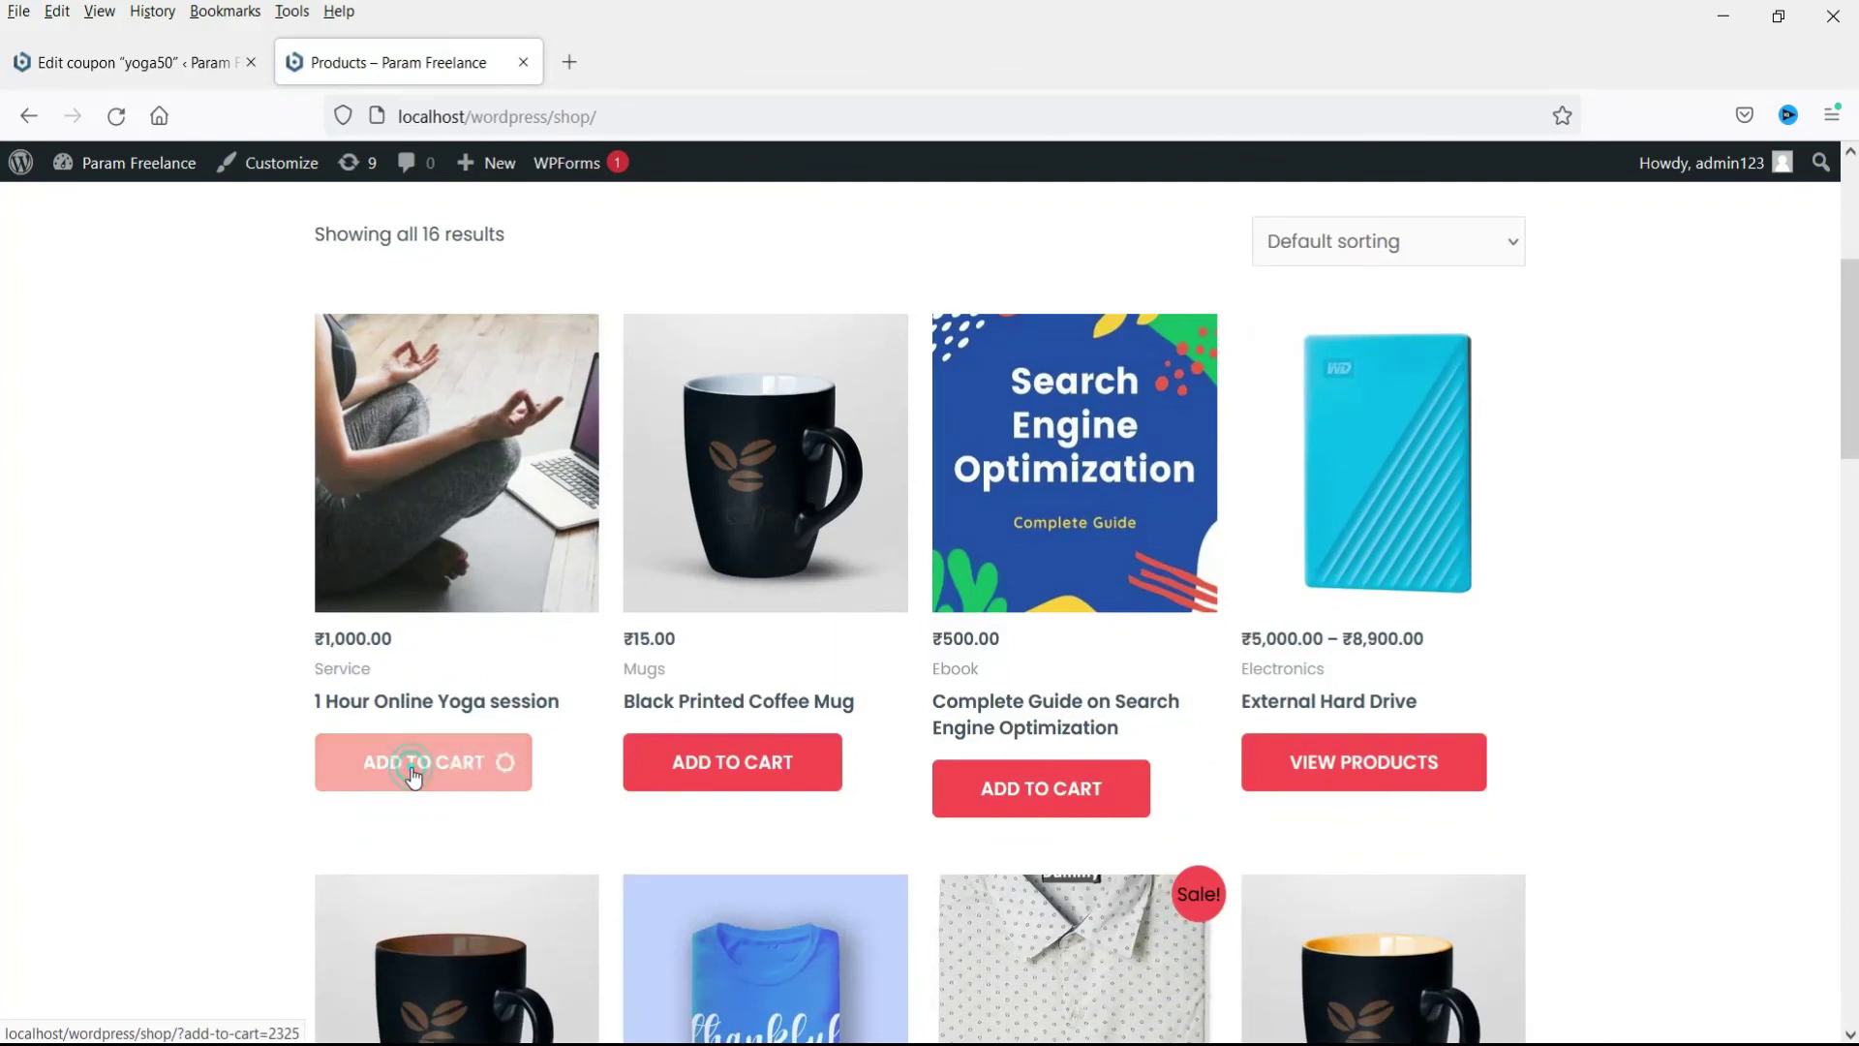
pyautogui.click(1037, 800)
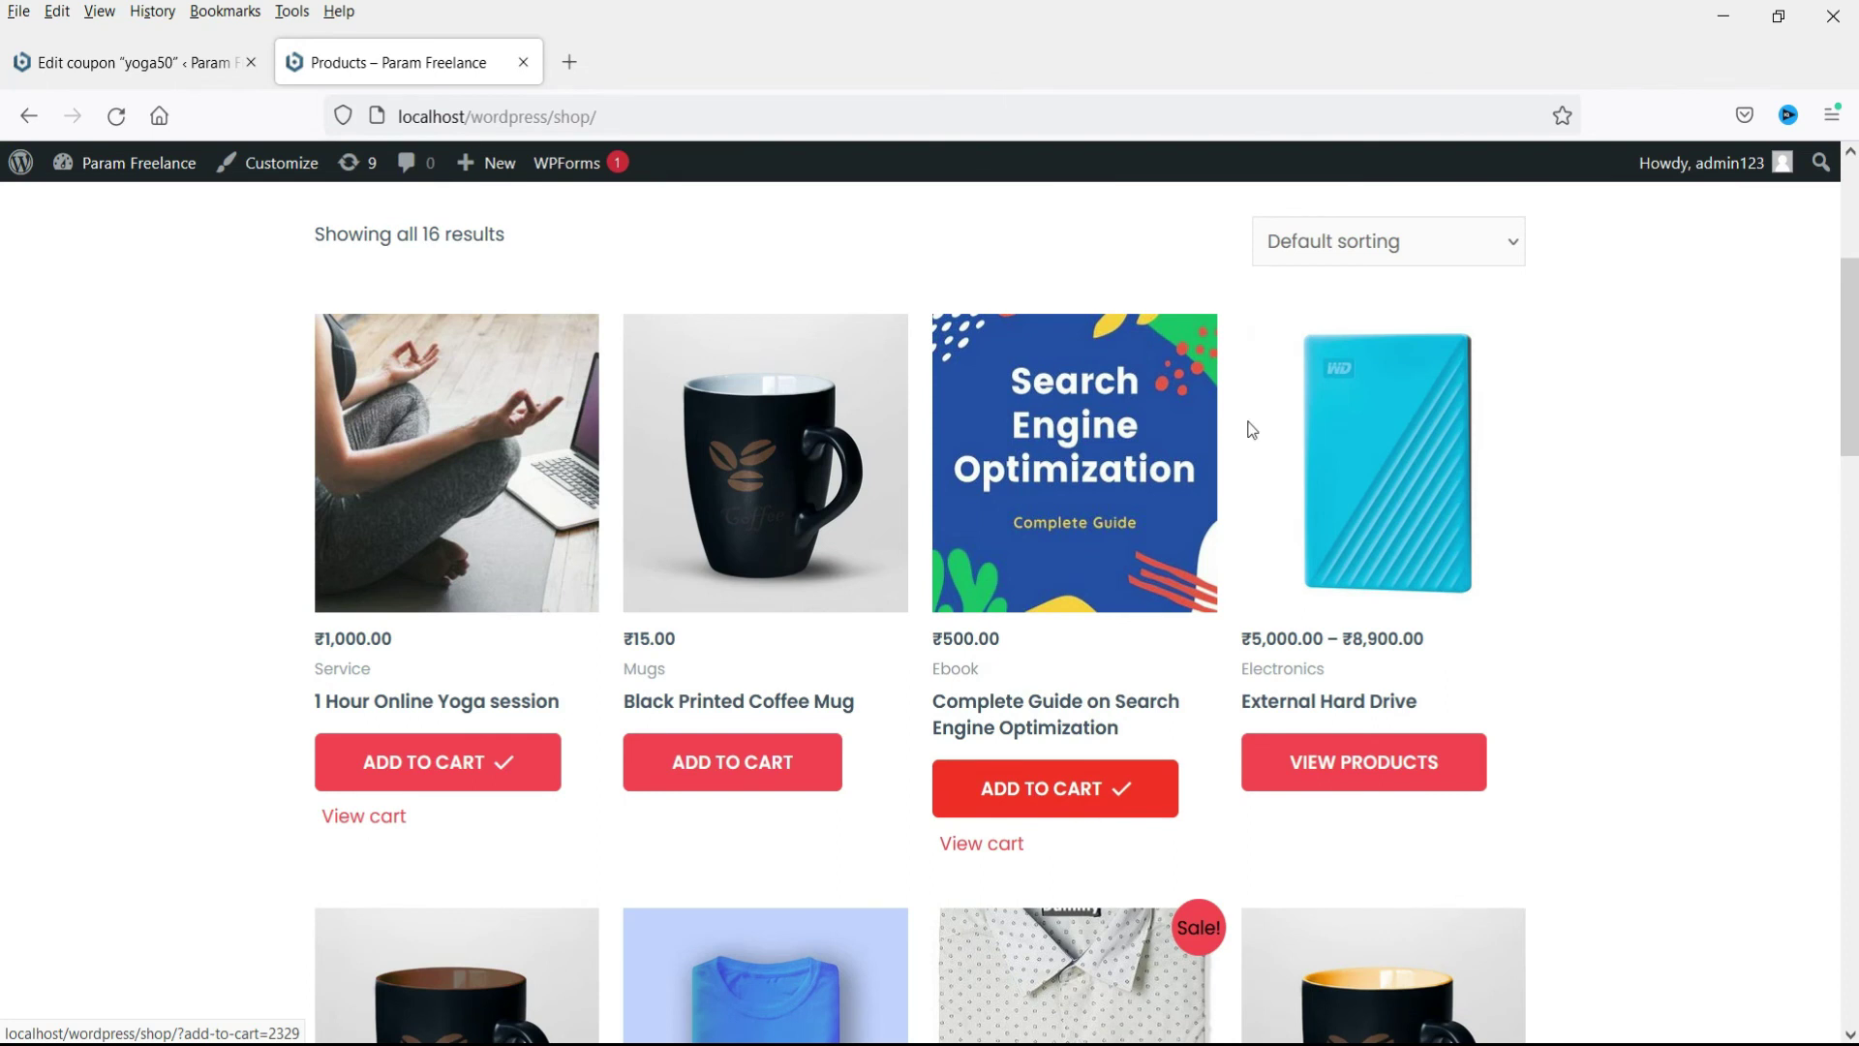
# Step: Open the cart, apply the coupon code yoga50 and check the discount in the cart totals
pyautogui.scroll(4, 1548, 300)
pyautogui.moveTo(1646, 254)
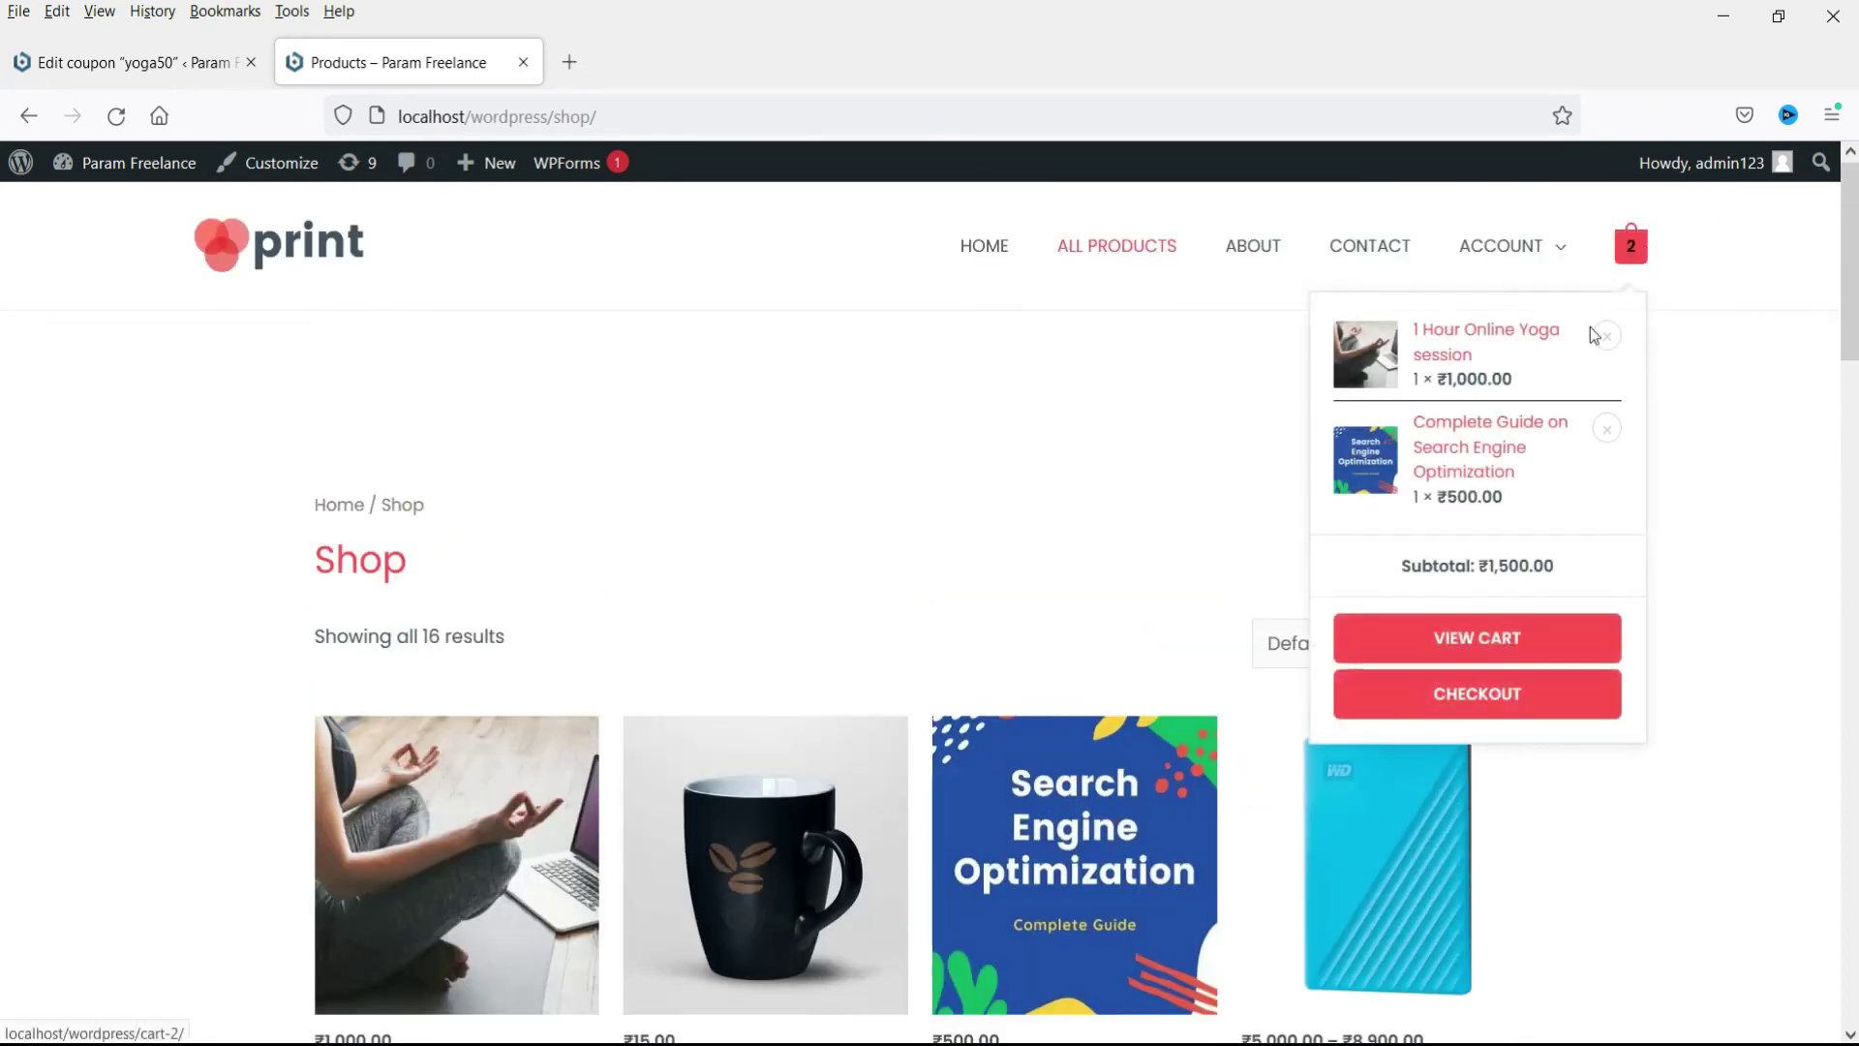
pyautogui.click(1631, 248)
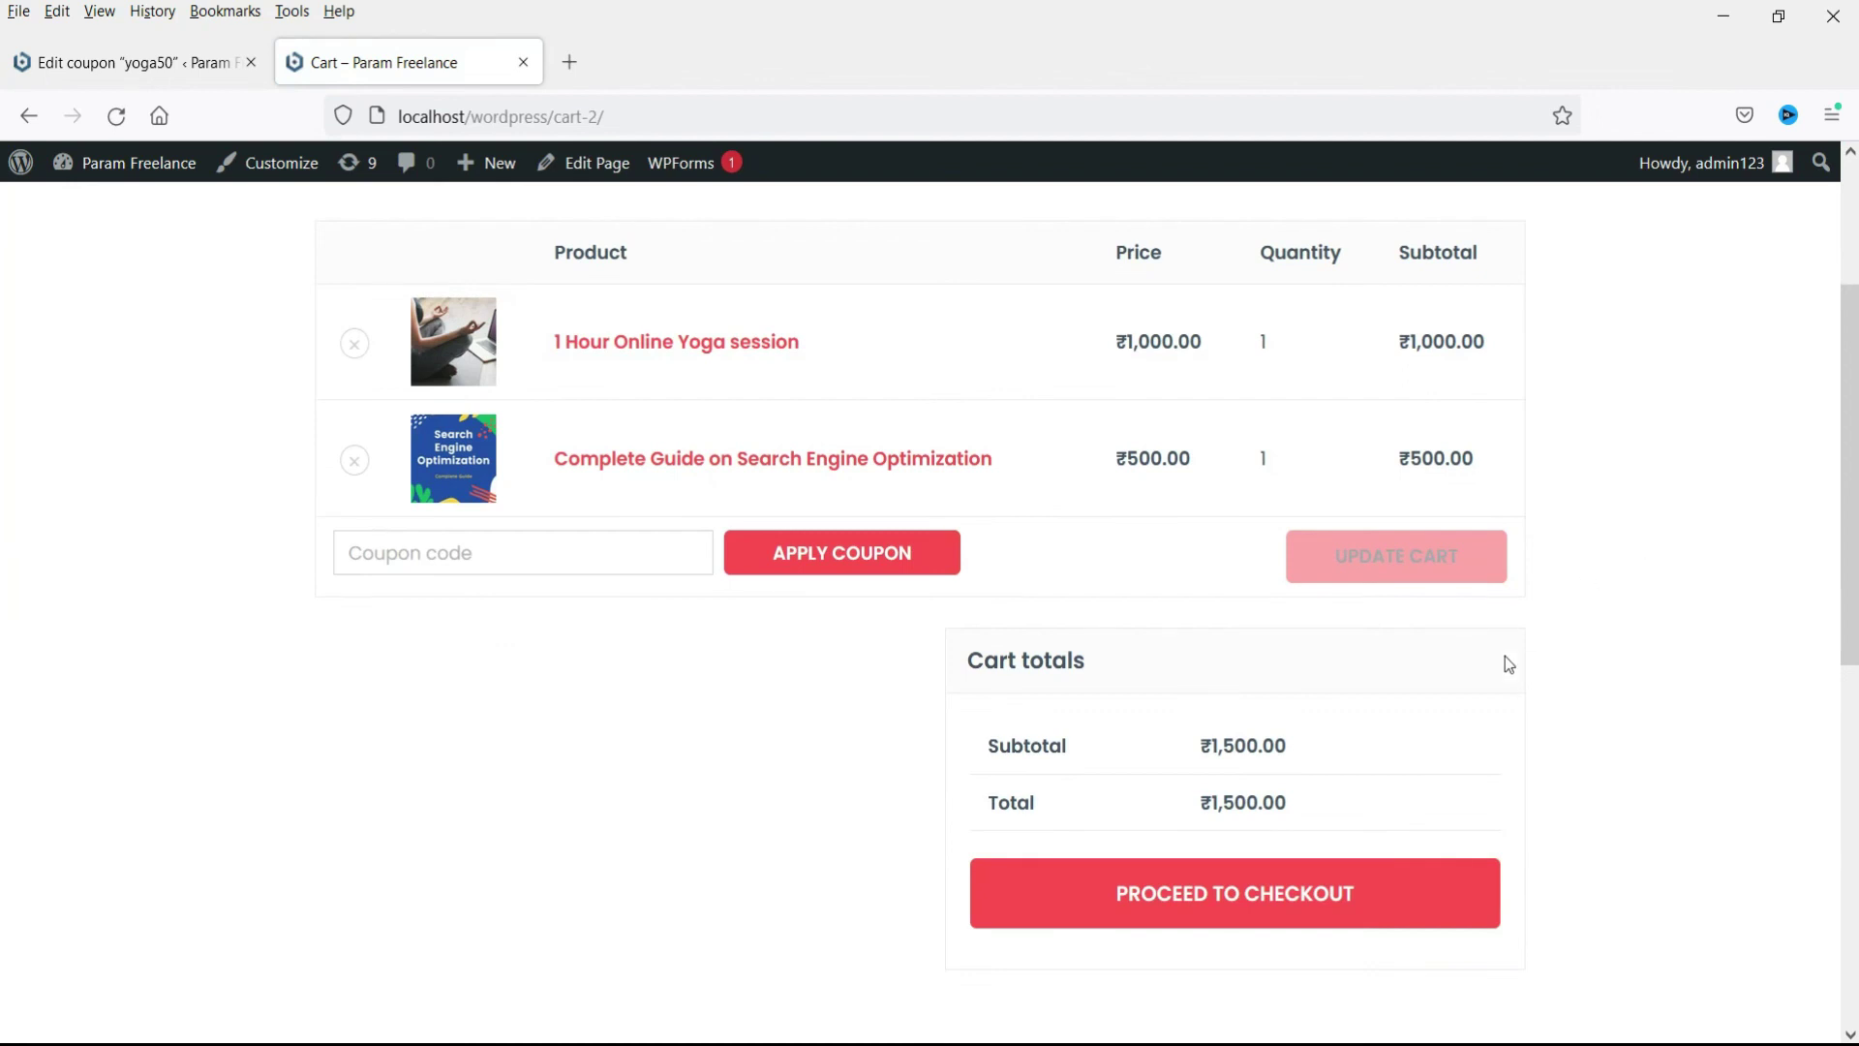
pyautogui.scroll(3, 329, 739)
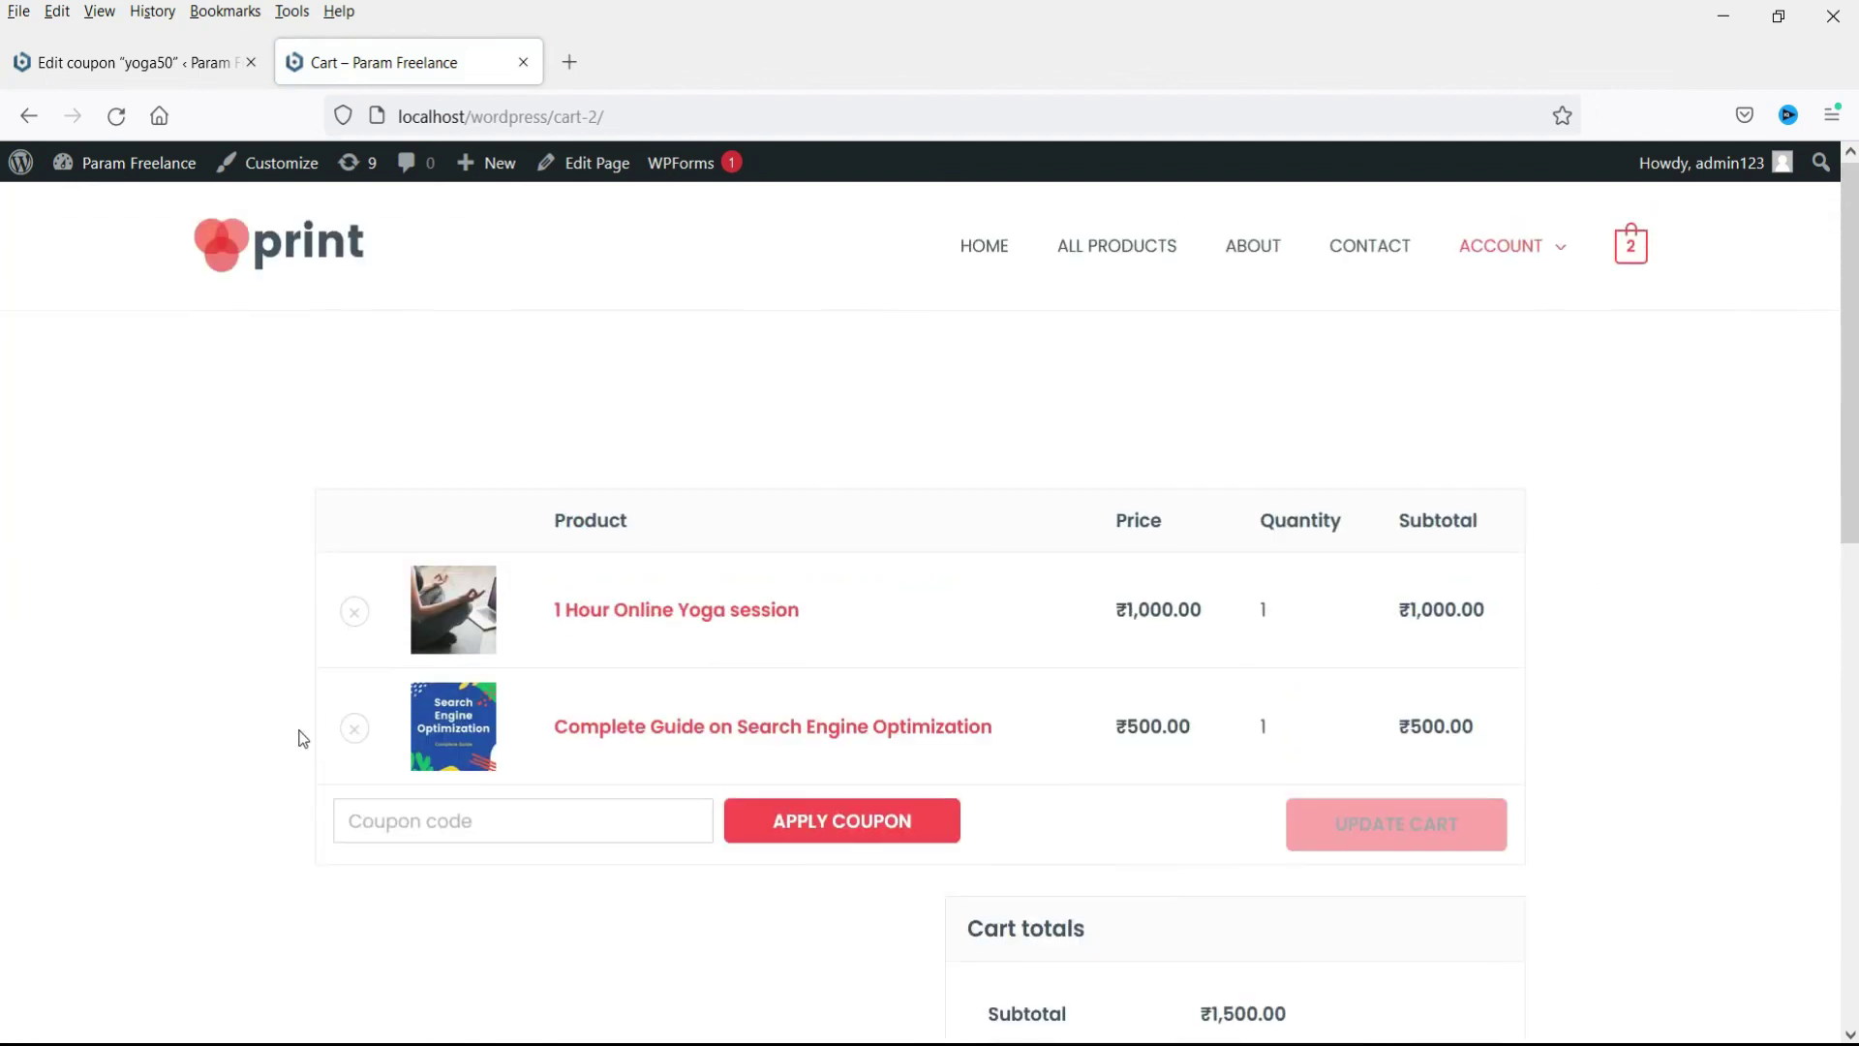
pyautogui.click(392, 821)
pyautogui.write('yoga50')
pyautogui.click(864, 821)
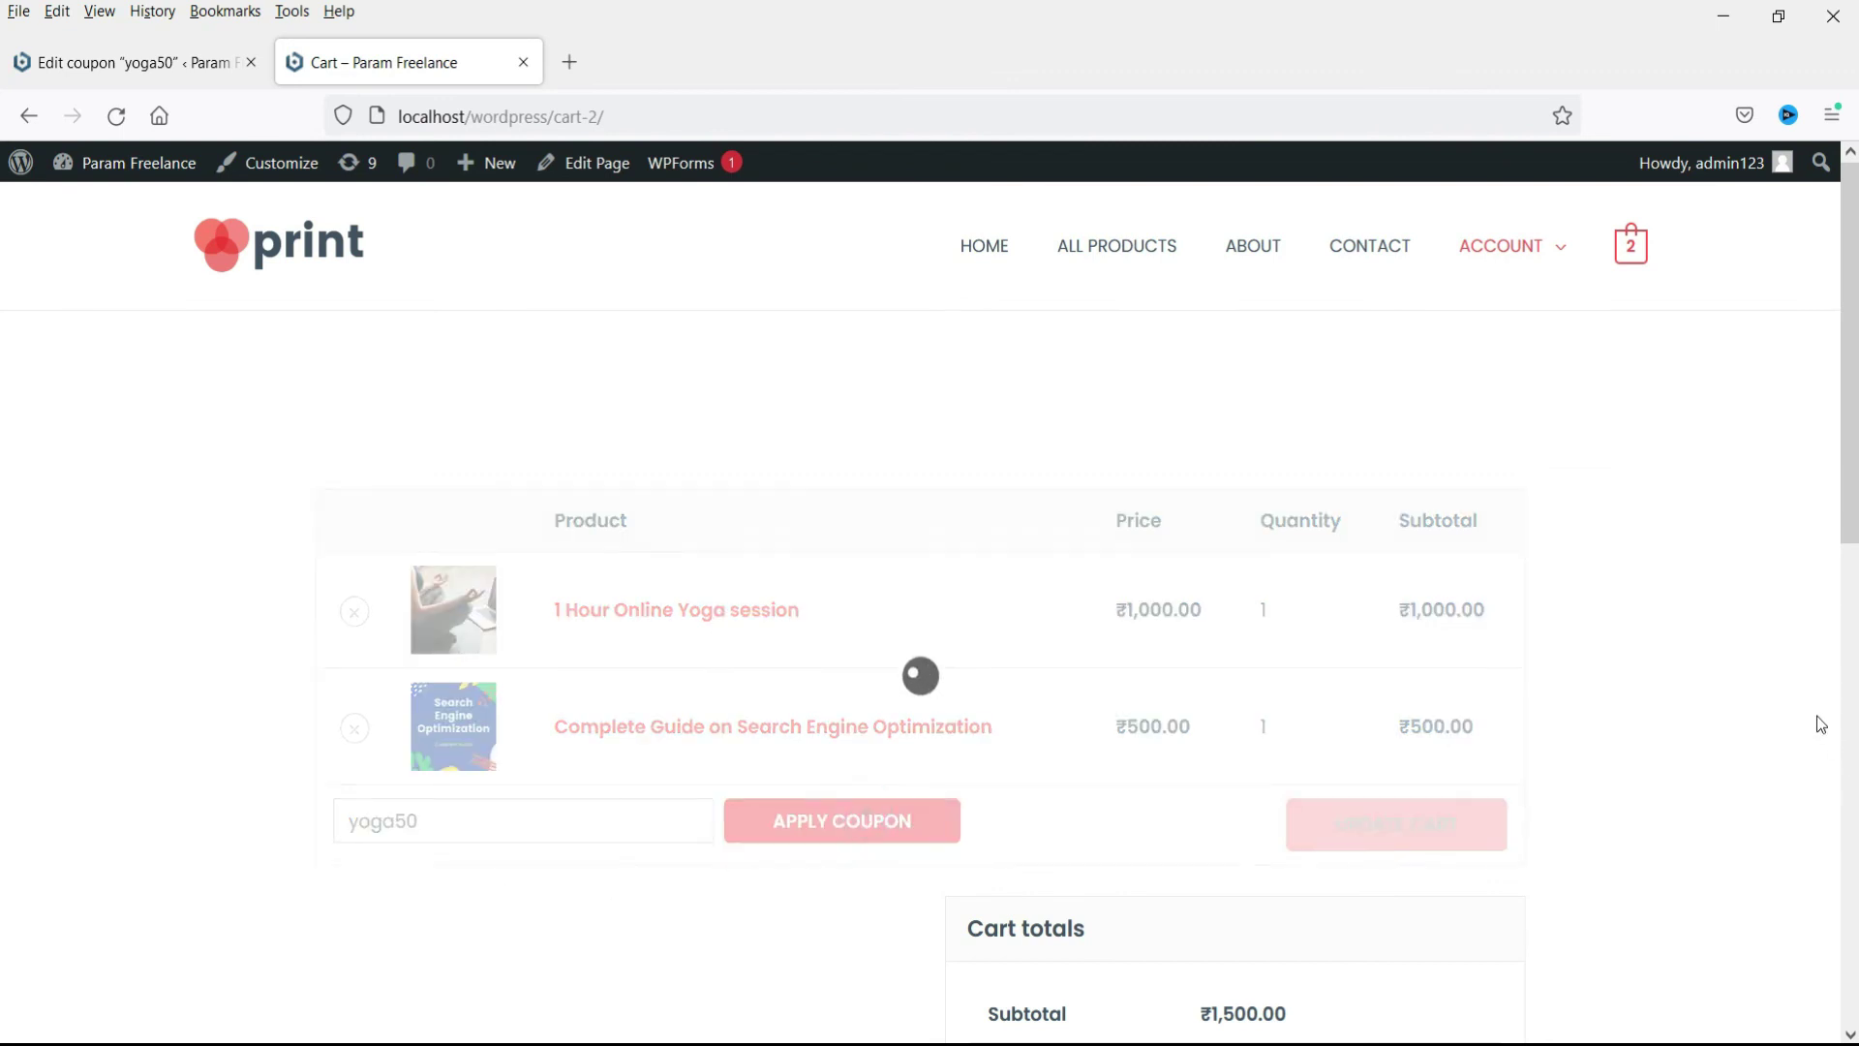
pyautogui.scroll(-3, 1729, 651)
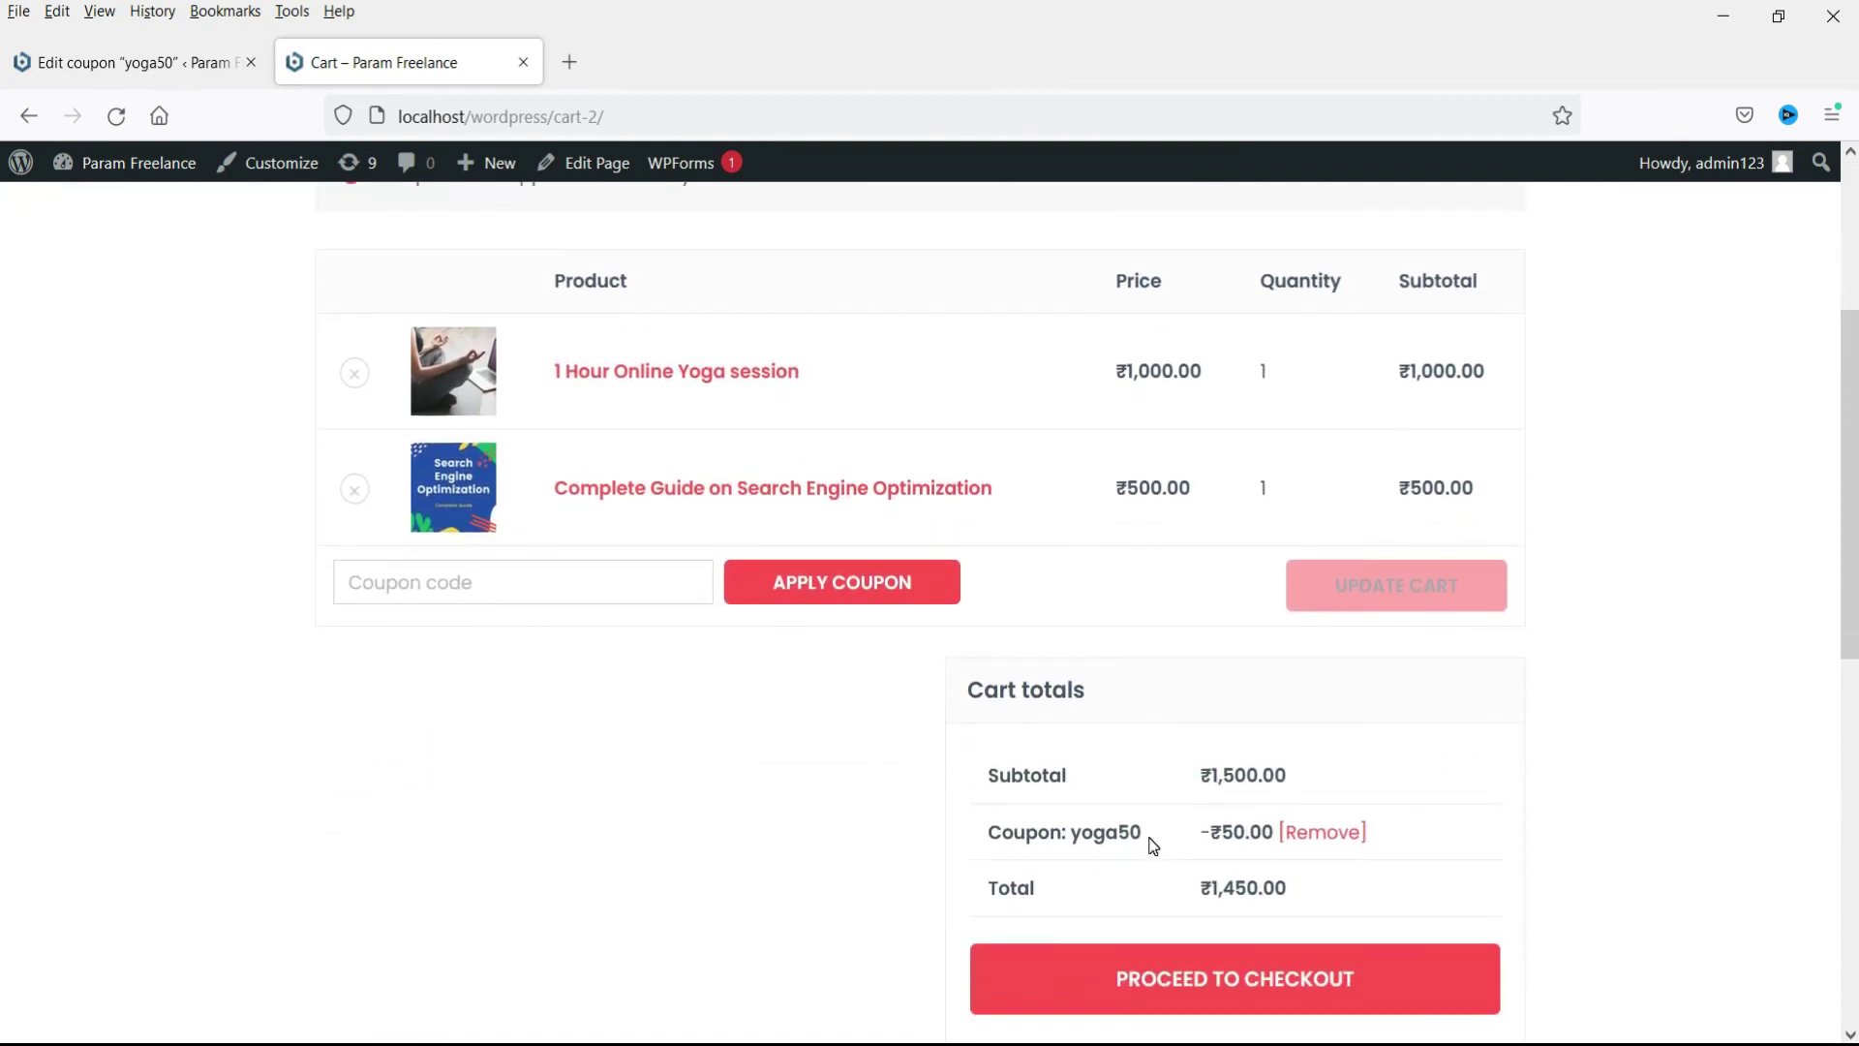
# Step: Remove the 1 Hour Online Yoga session from the cart and read the notice about the yoga50 coupon
pyautogui.scroll(3, 247, 733)
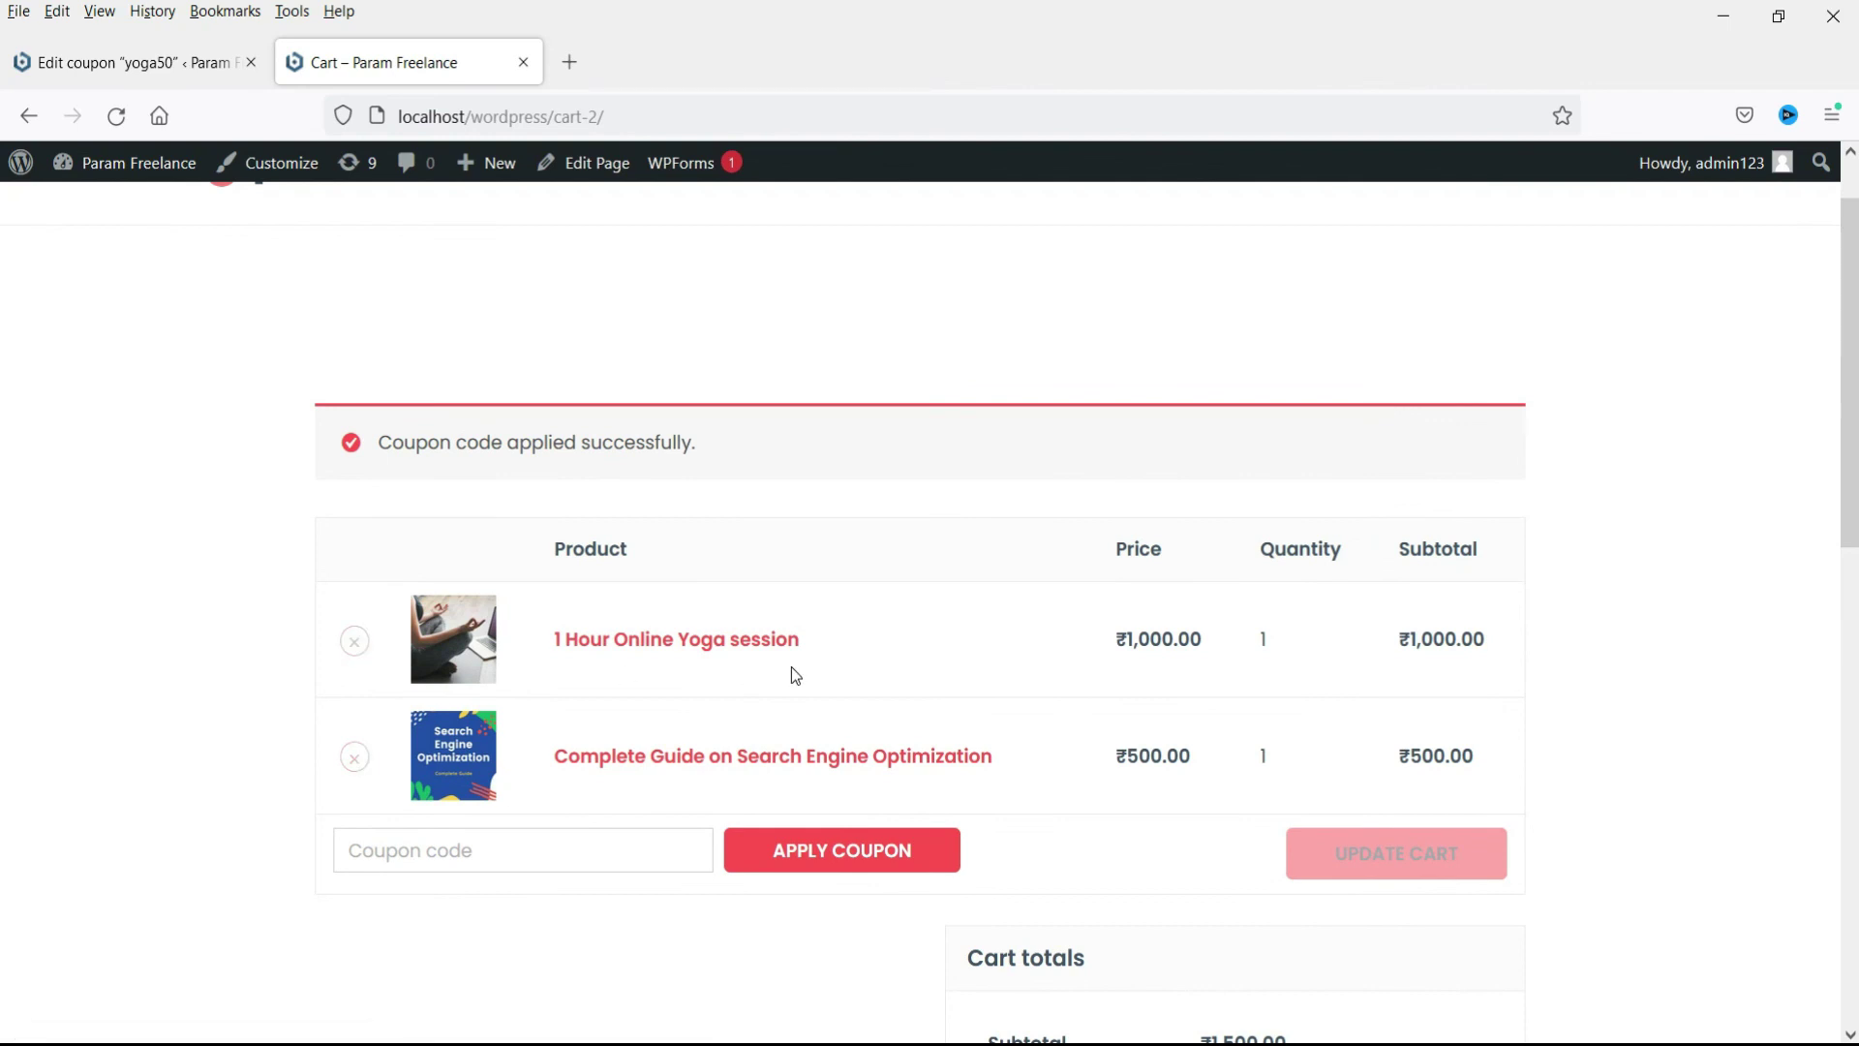
pyautogui.click(354, 642)
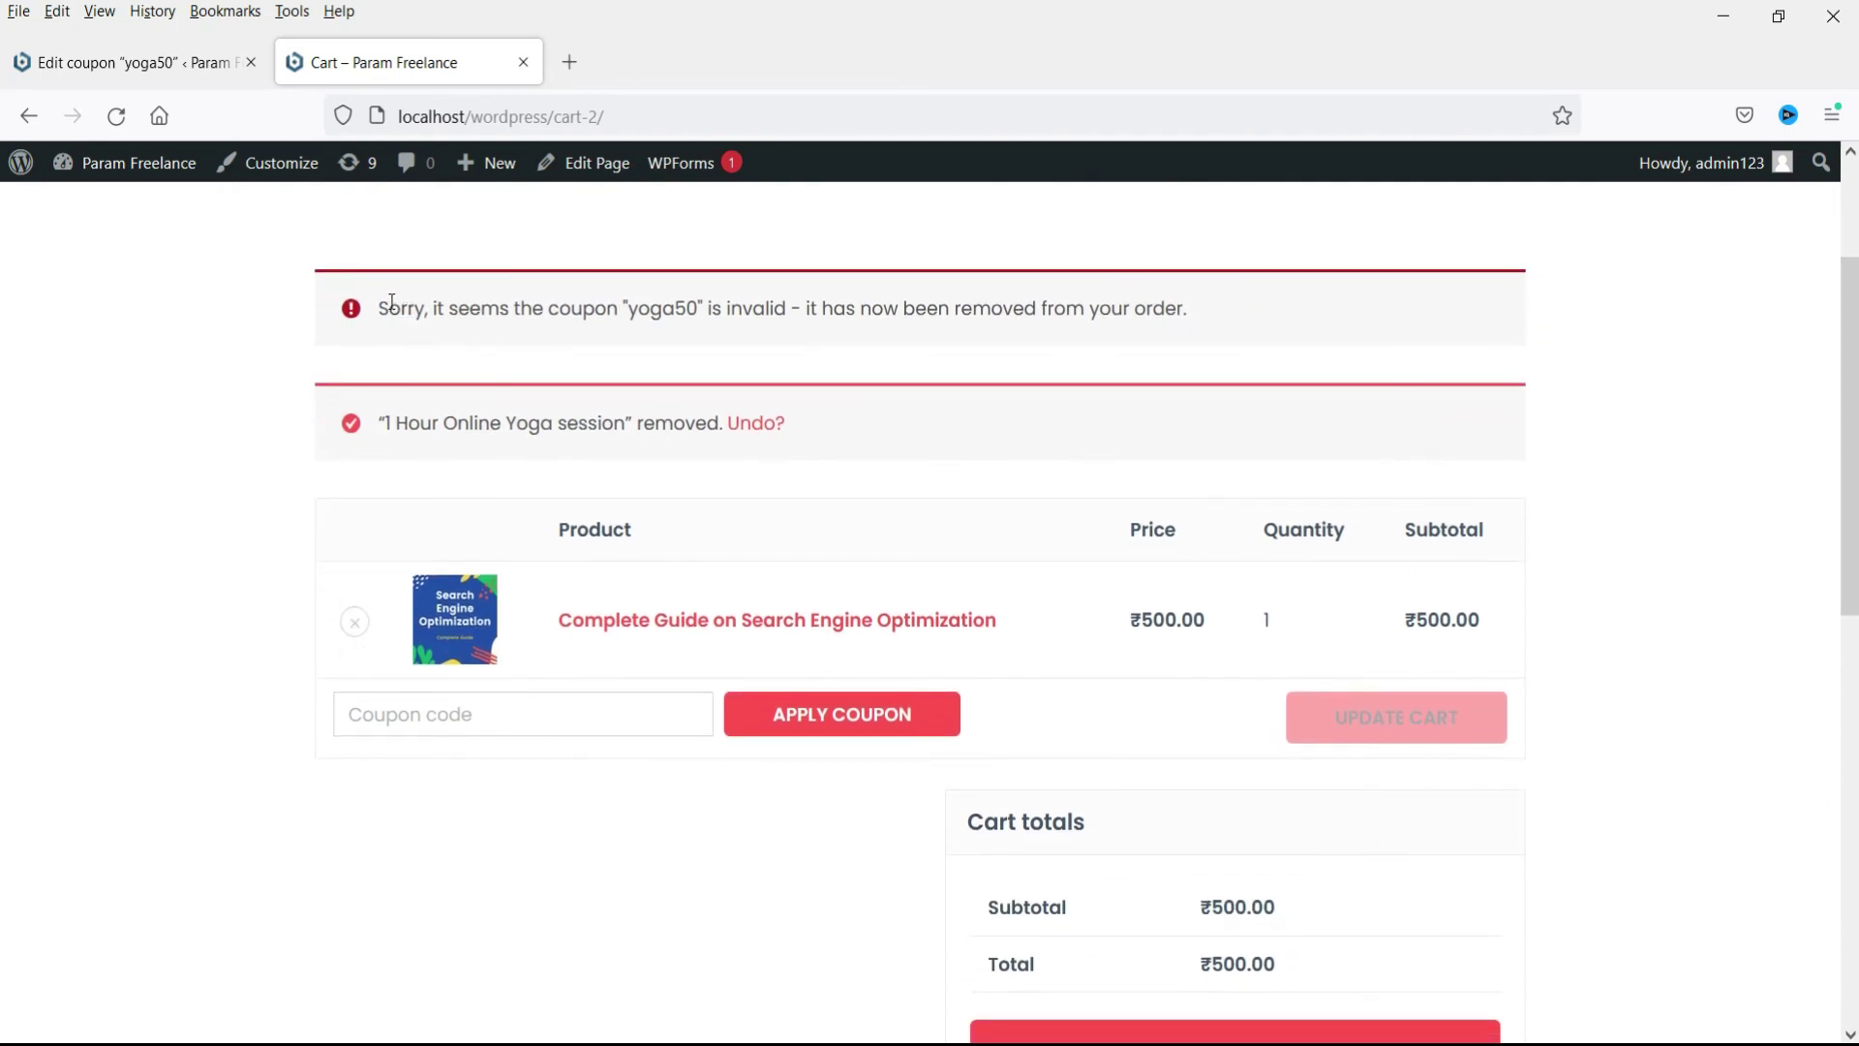
pyautogui.moveTo(383, 306); pyautogui.dragTo(793, 311)
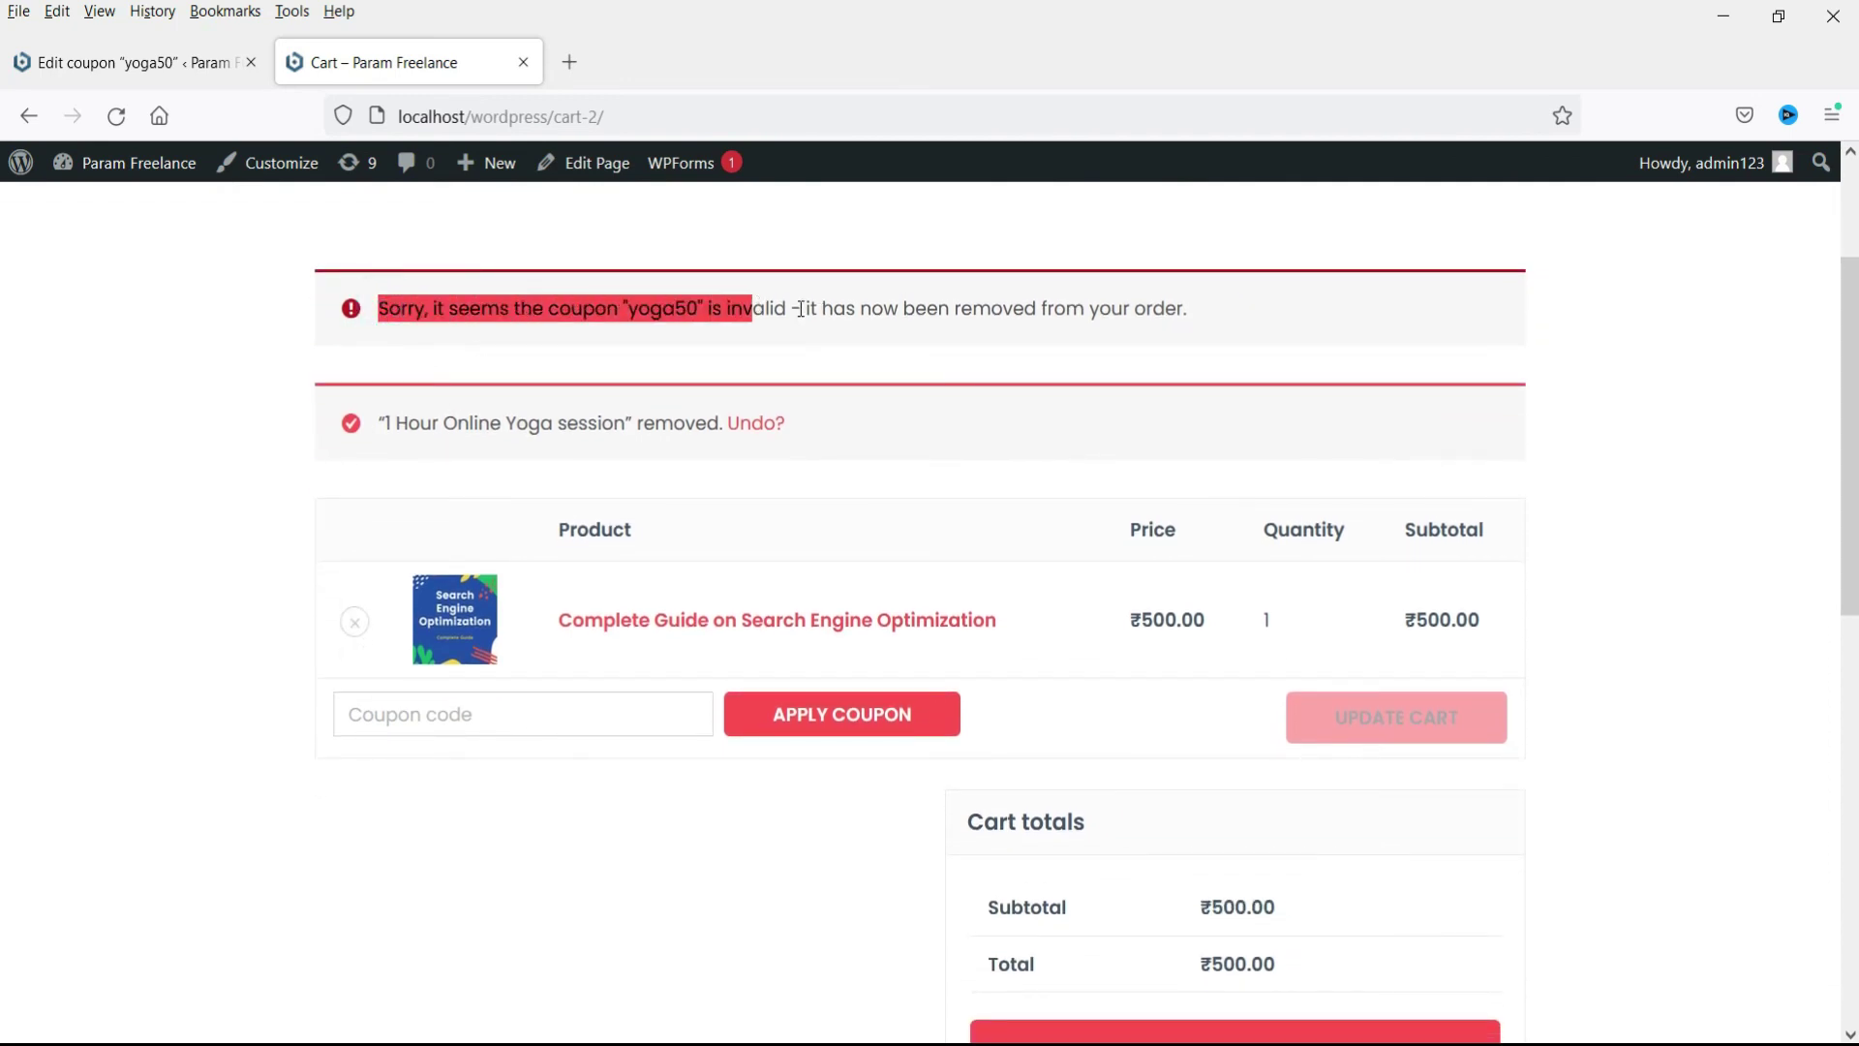
pyautogui.click(801, 310)
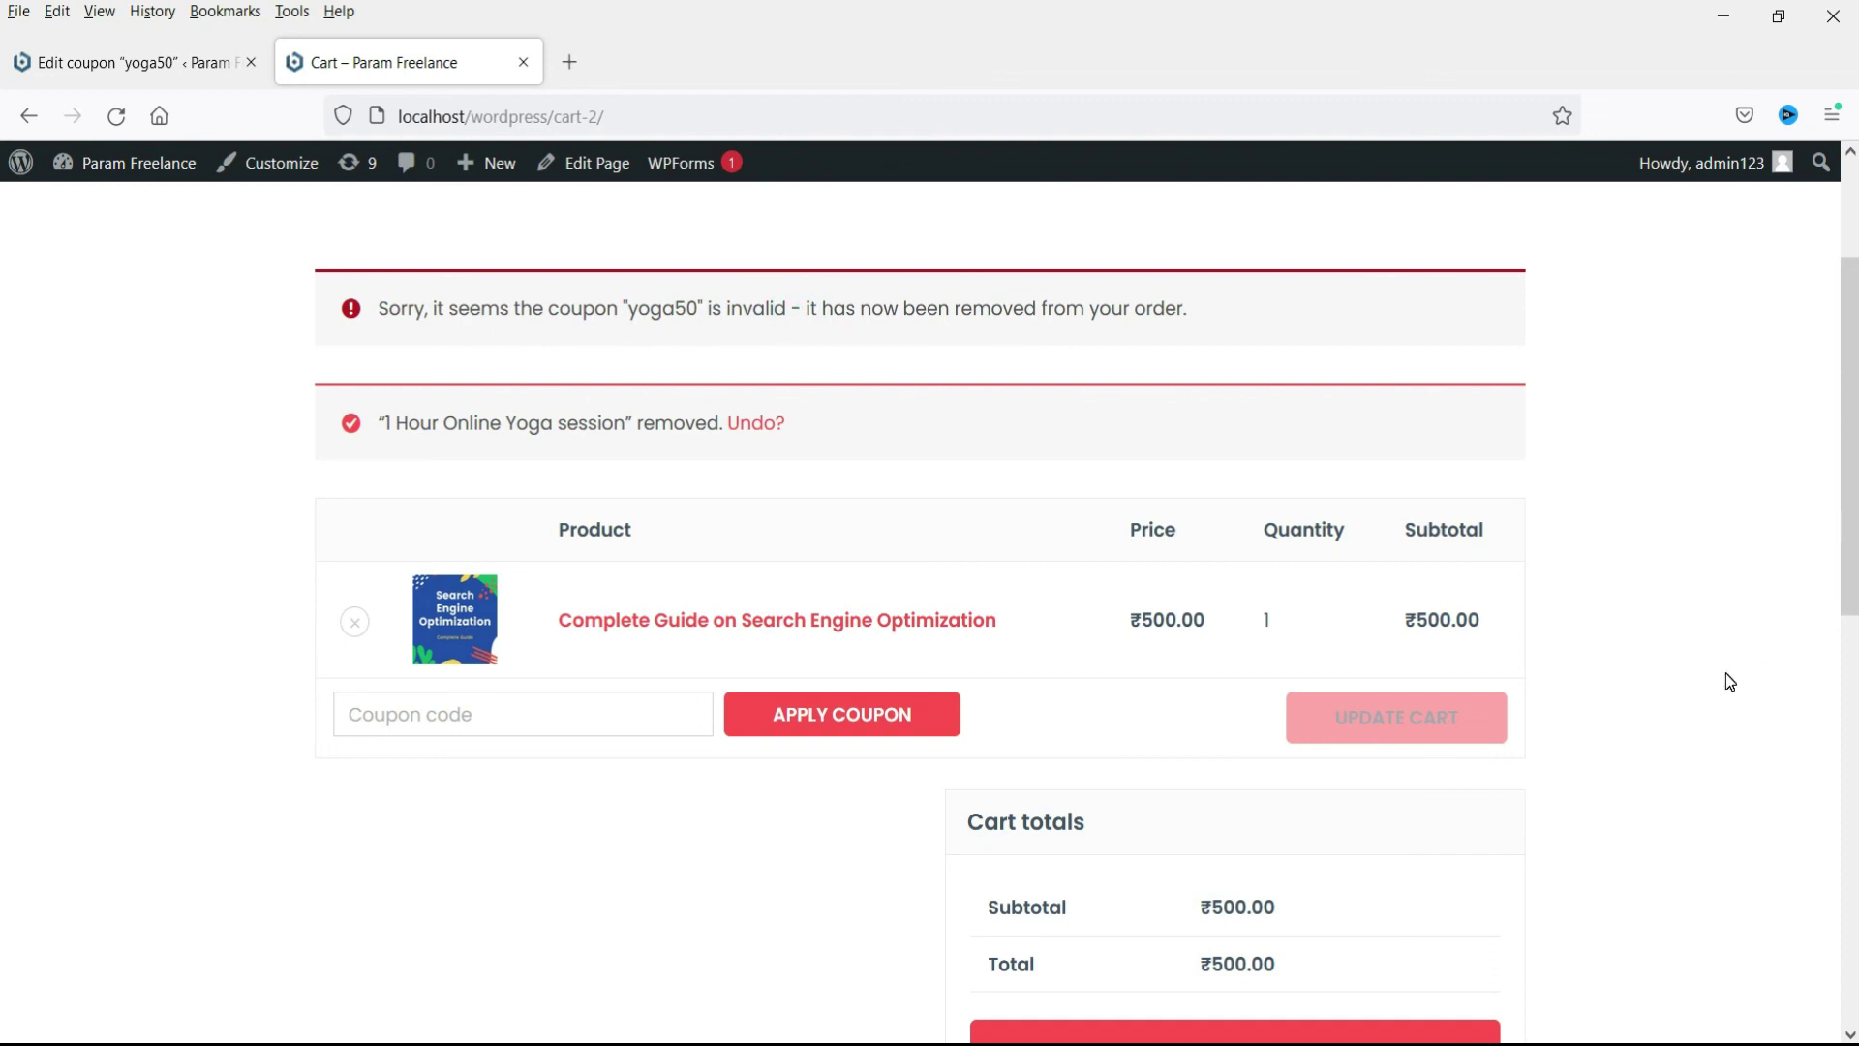
# Step: Return to the edit page of the yoga50 coupon
pyautogui.click(126, 62)
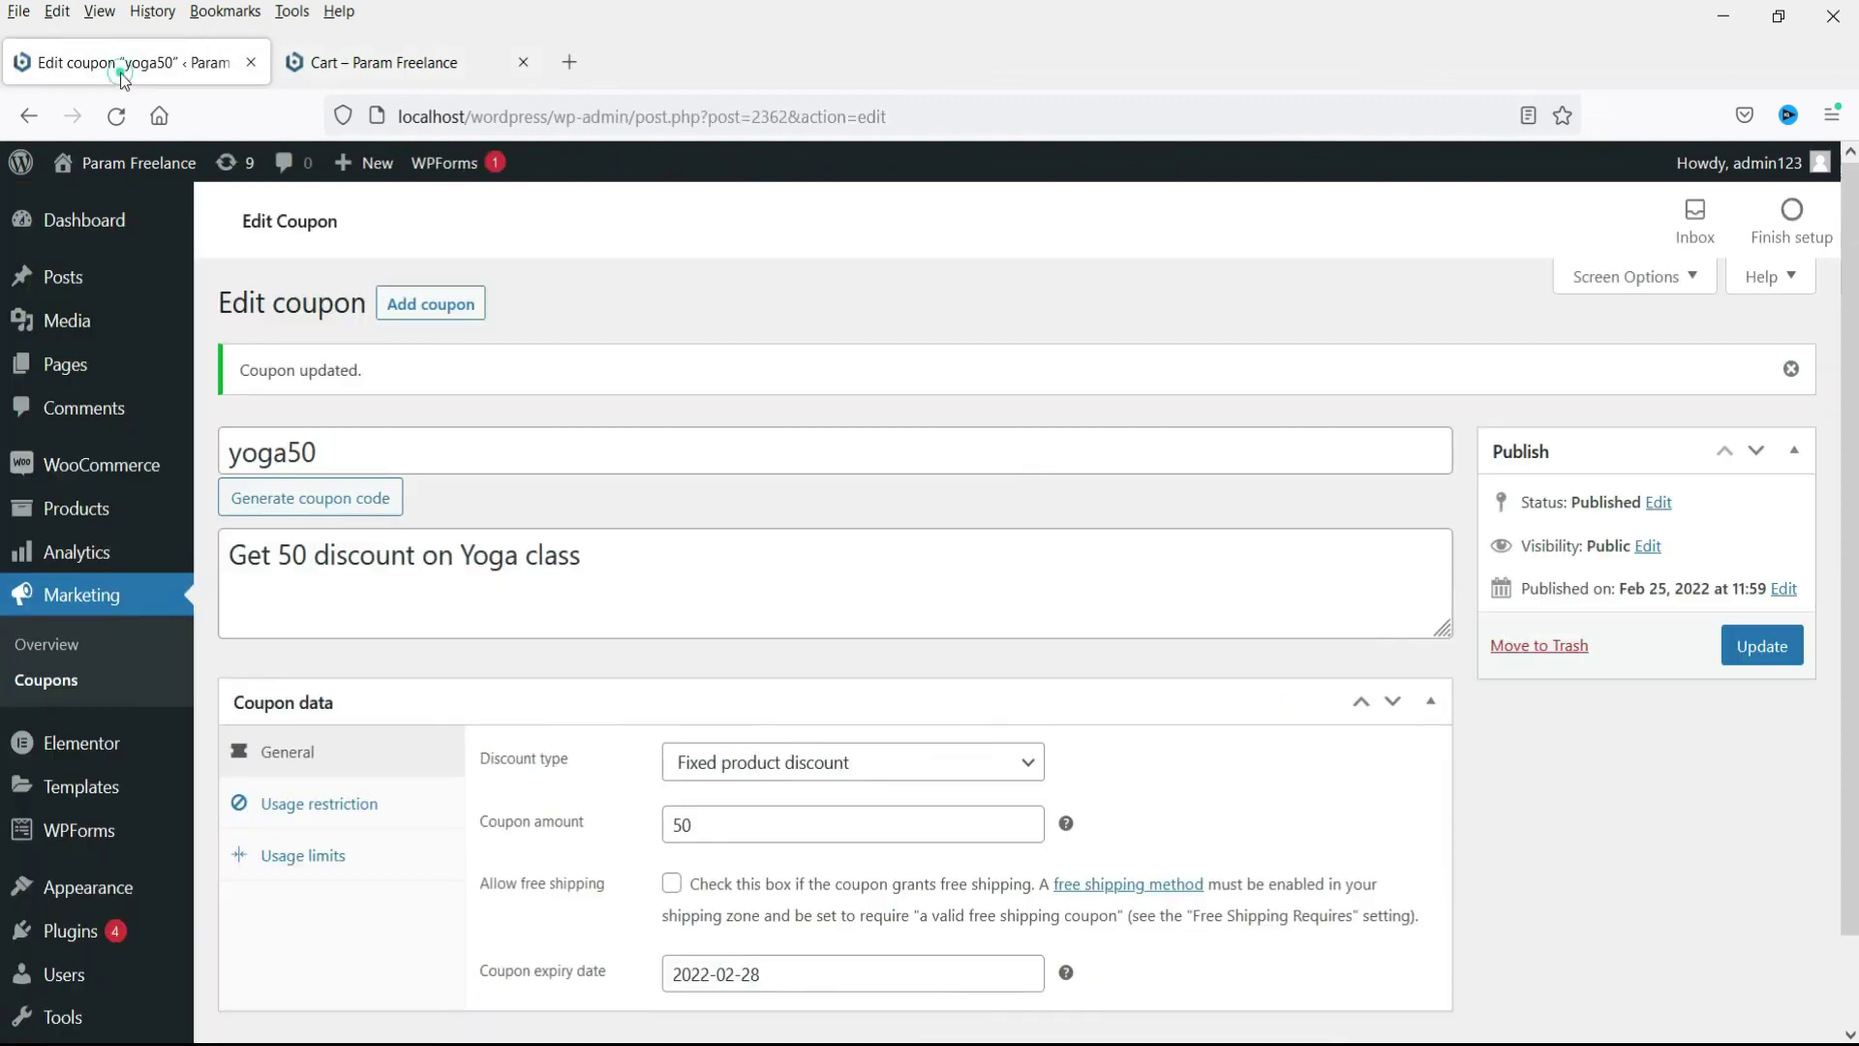